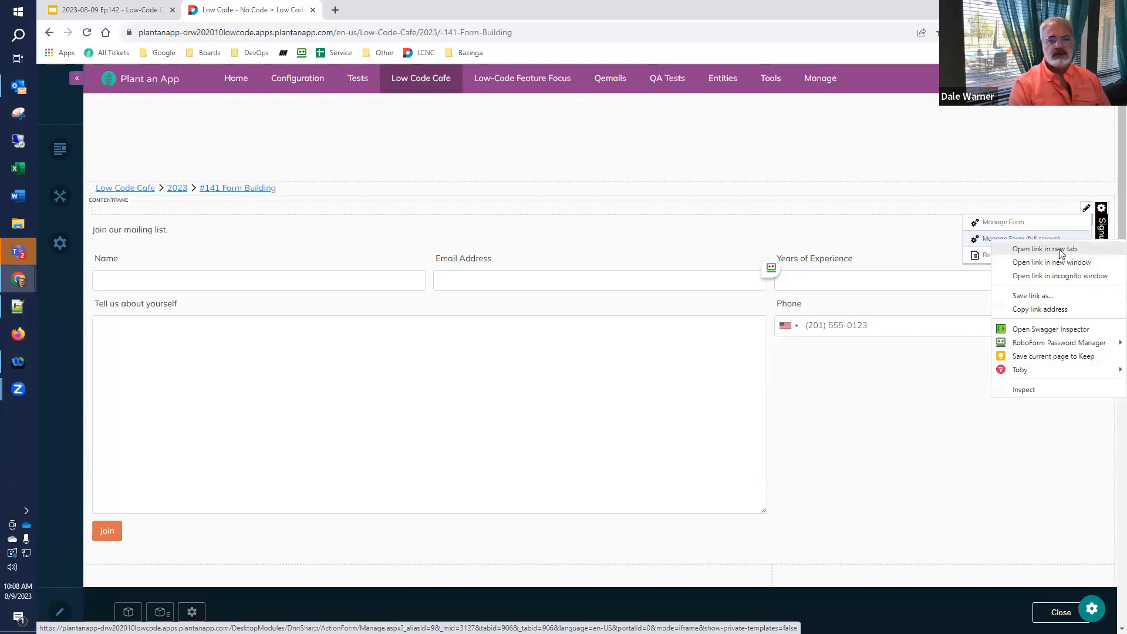
# - Open the Signup Form manager in a new tab and reload the live form page
pyautogui.click(1045, 249)
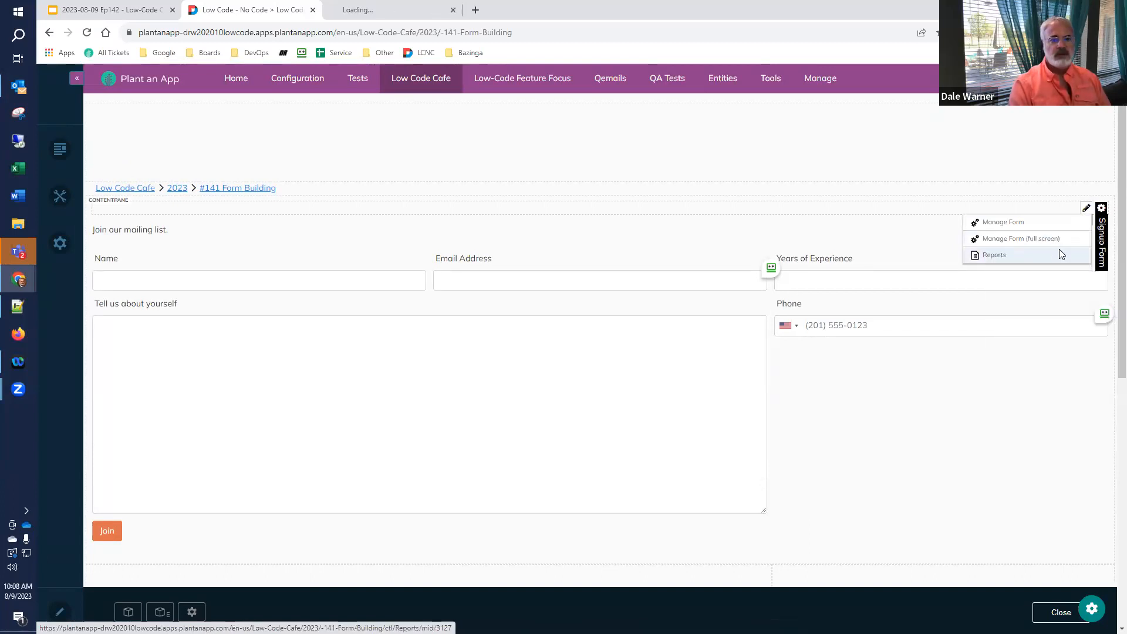
pyautogui.click(407, 9)
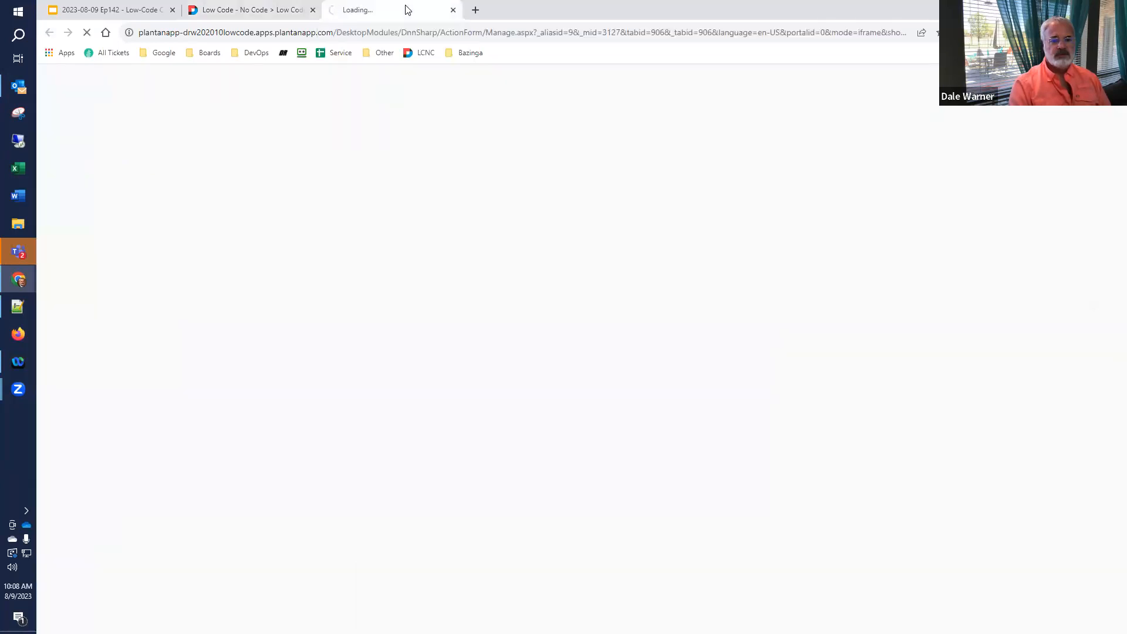
pyautogui.click(276, 10)
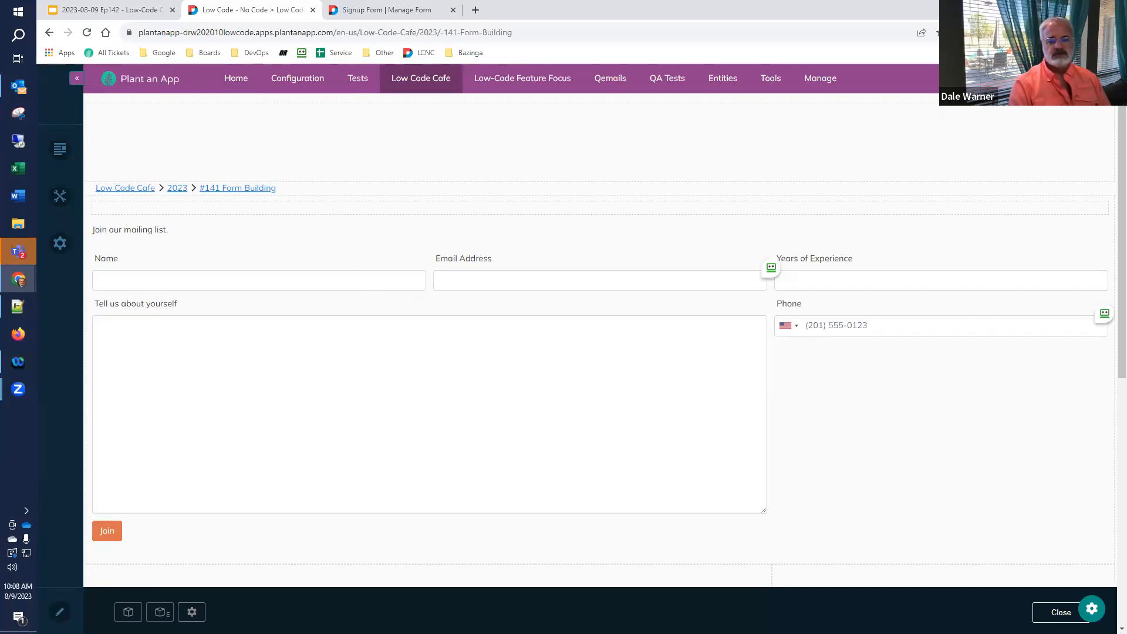
pyautogui.click(1061, 612)
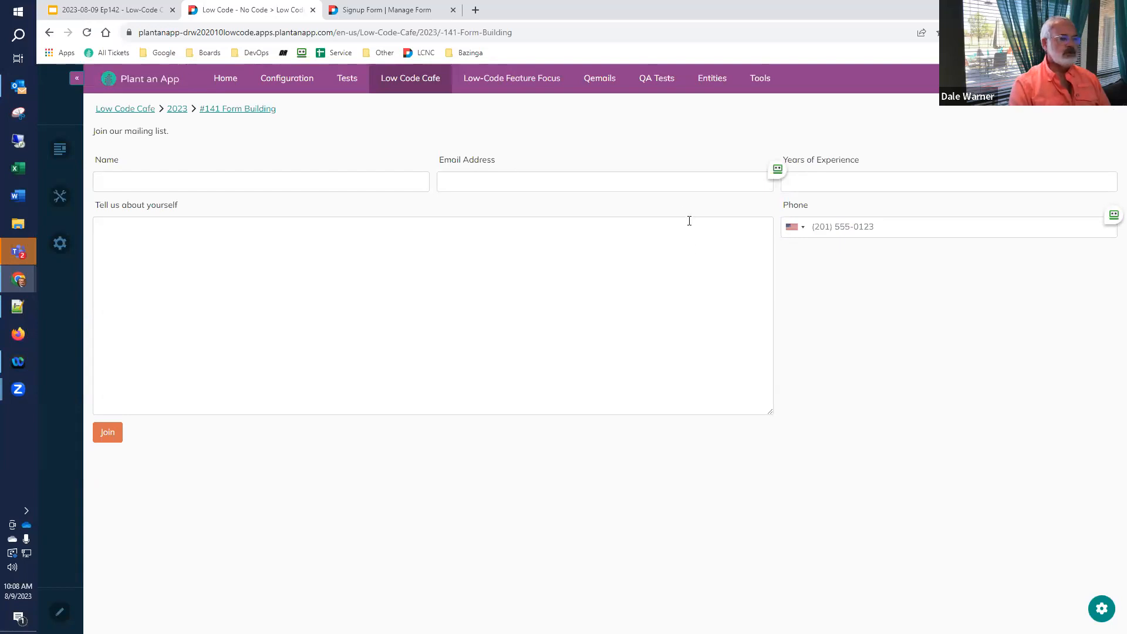
pyautogui.click(117, 15)
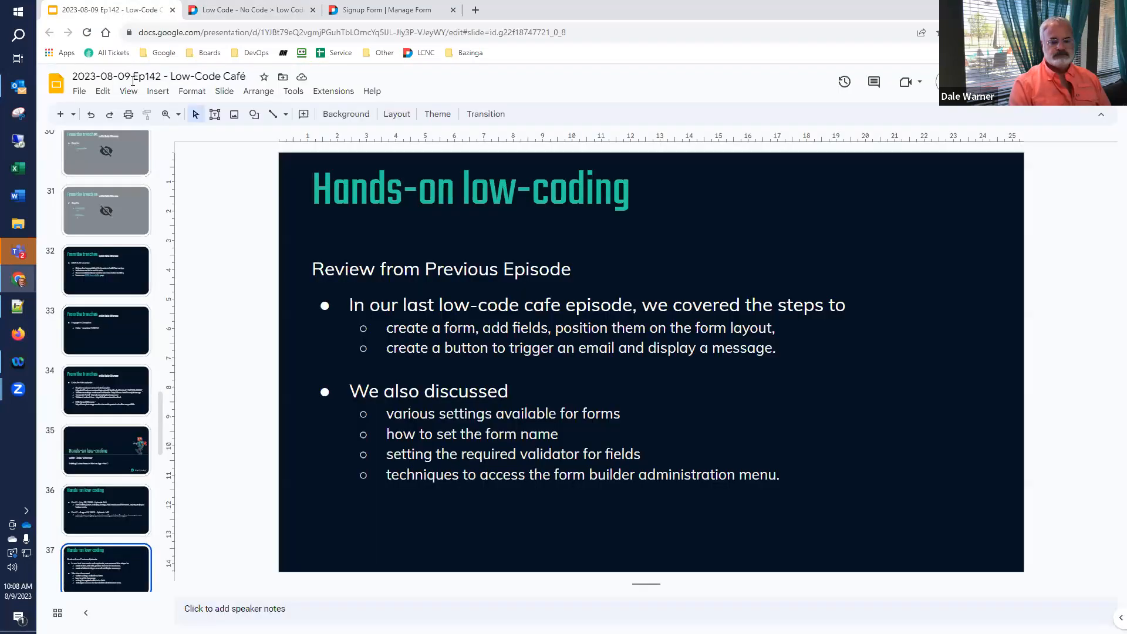
# - Show slide 38 on common field properties, then return to the live mailing-list form
pyautogui.scroll(-3, 145, 495)
pyautogui.click(67, 432)
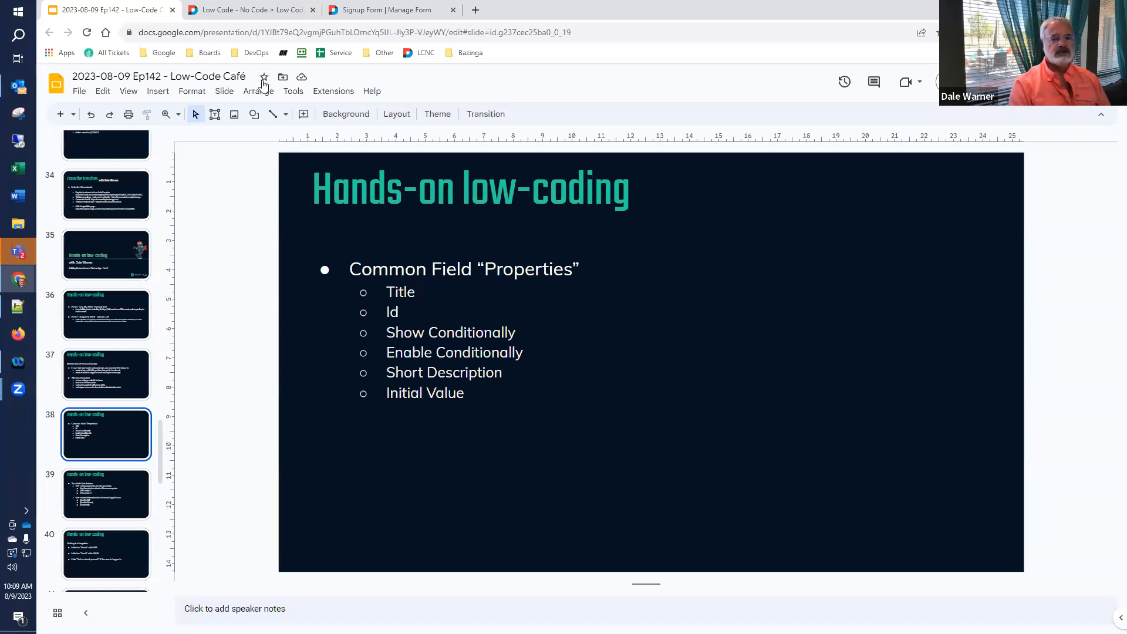
pyautogui.click(256, 11)
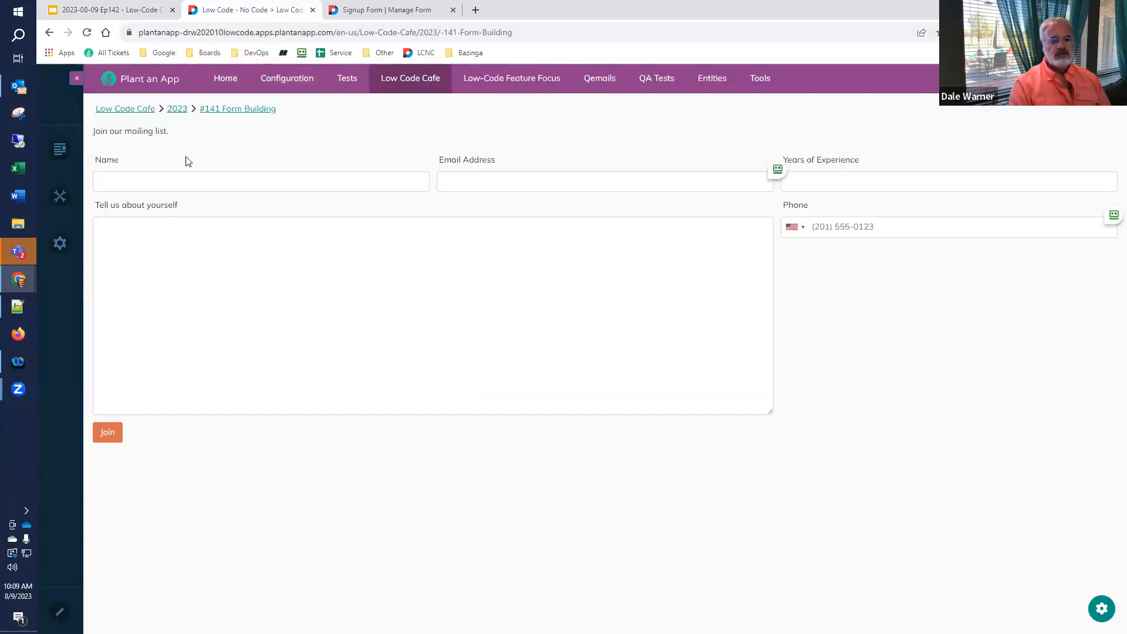
pyautogui.click(368, 11)
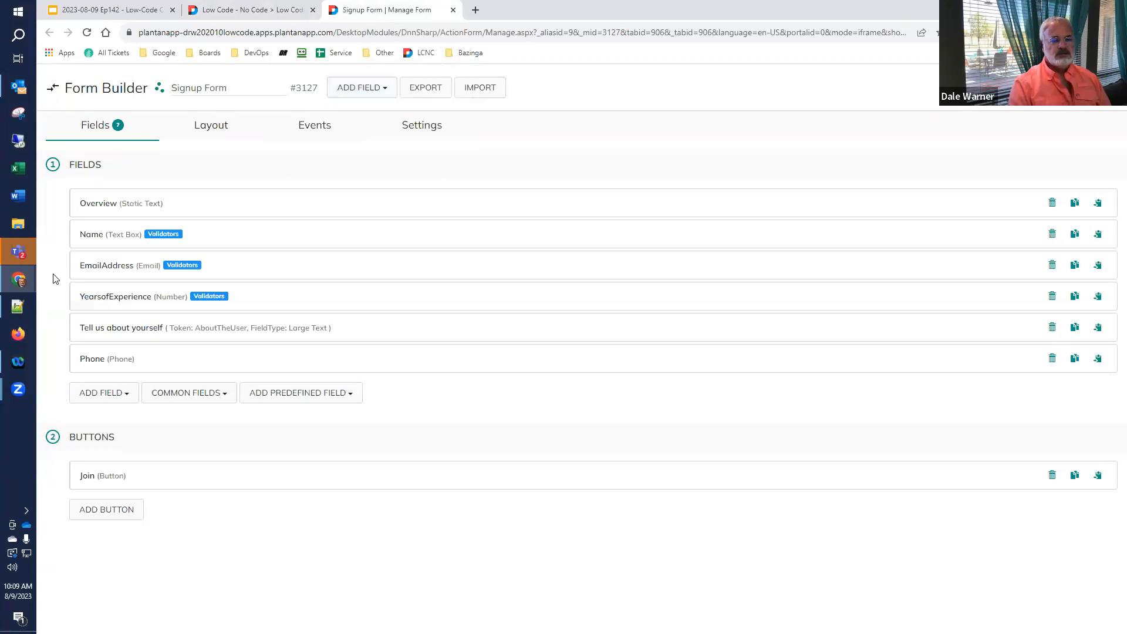
pyautogui.click(92, 236)
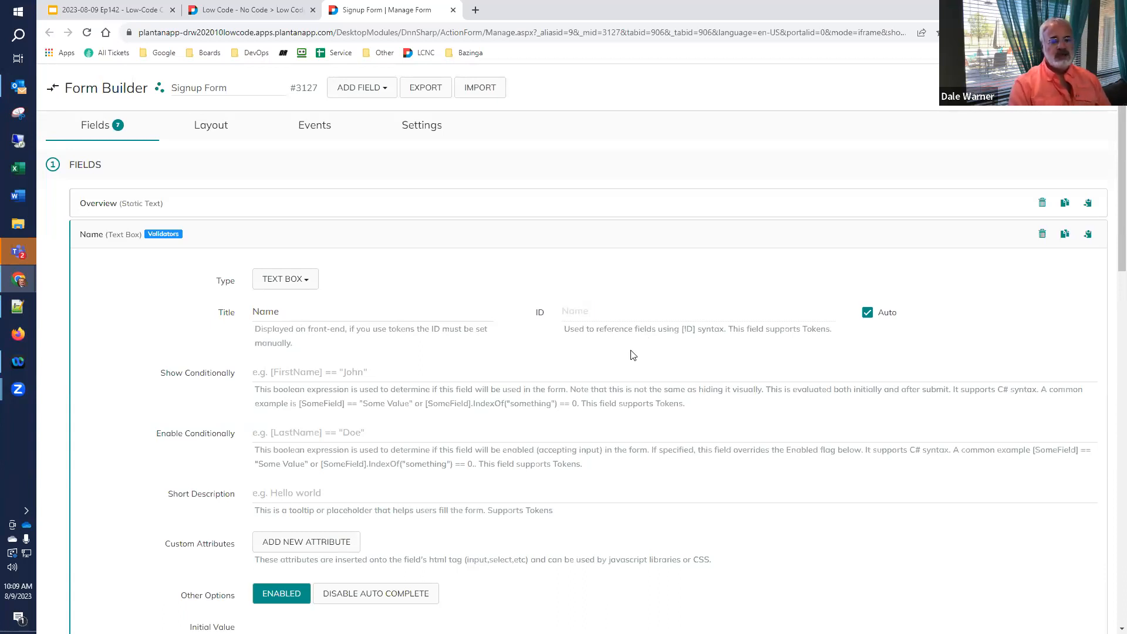
pyautogui.click(122, 237)
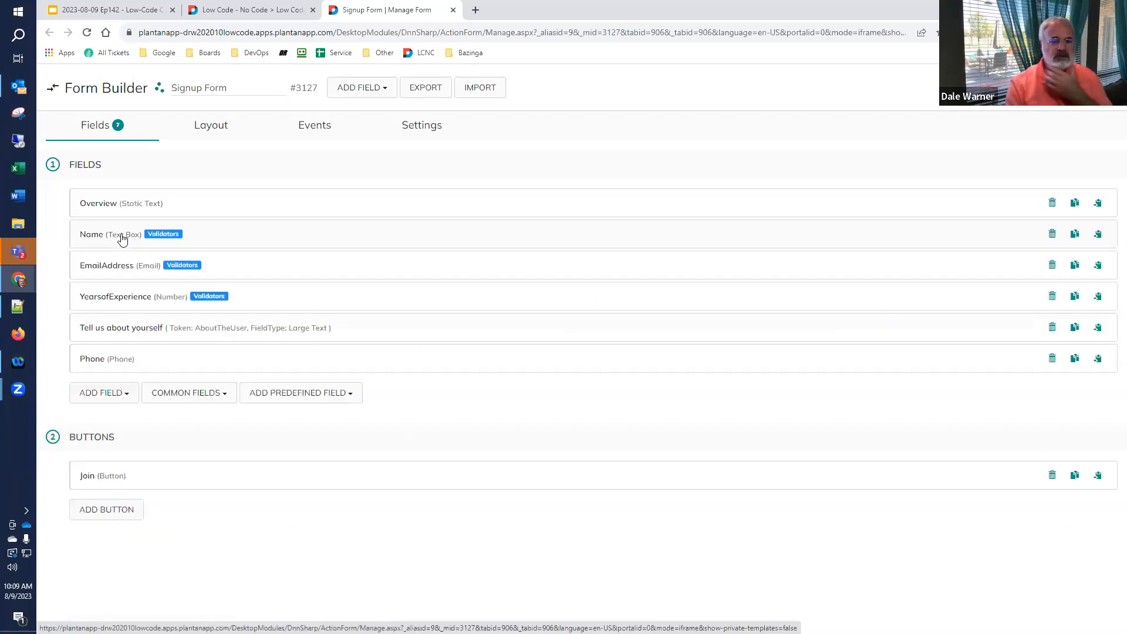
pyautogui.click(125, 274)
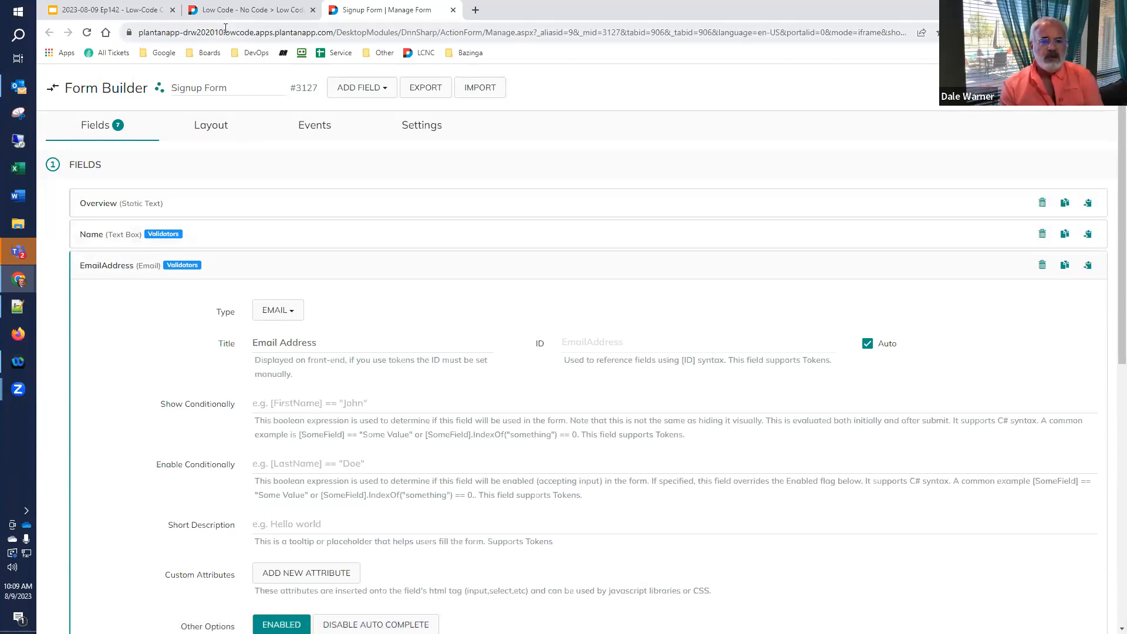
pyautogui.click(240, 17)
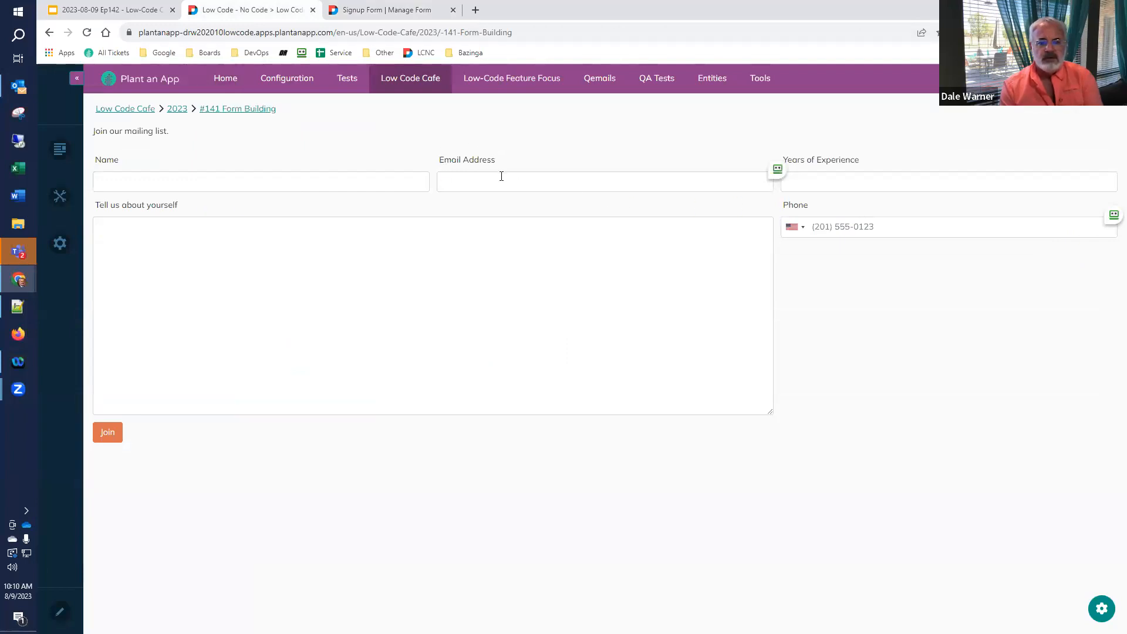
# - Expand and collapse the EmailAddress, YearsofExperience and Tell us about yourself fields, comparing with the live form
pyautogui.click(355, 12)
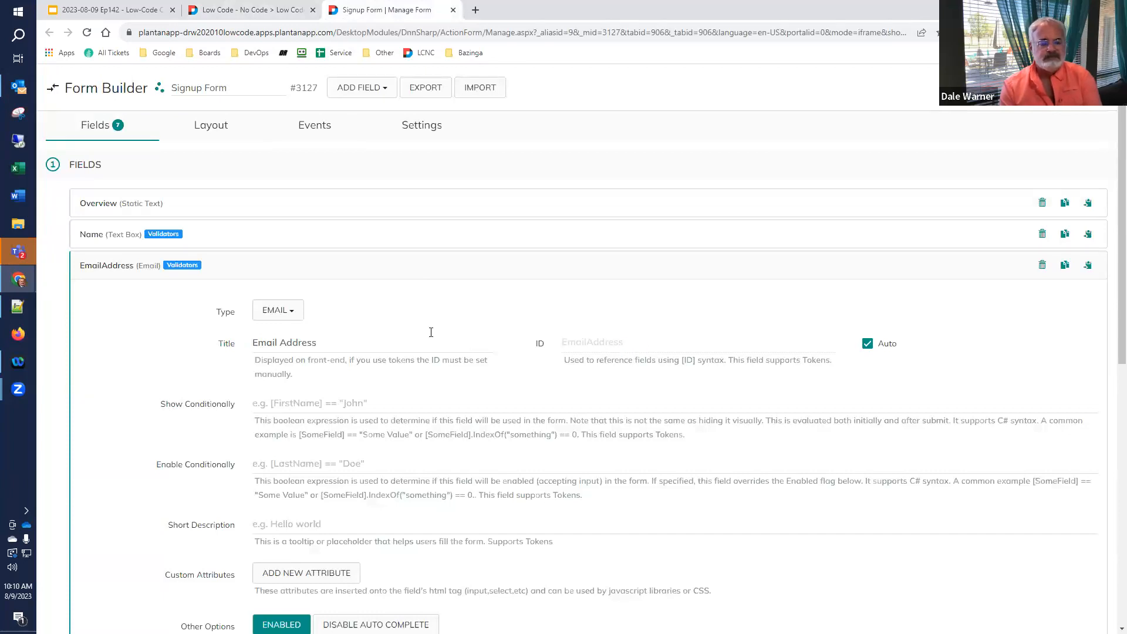
pyautogui.click(94, 268)
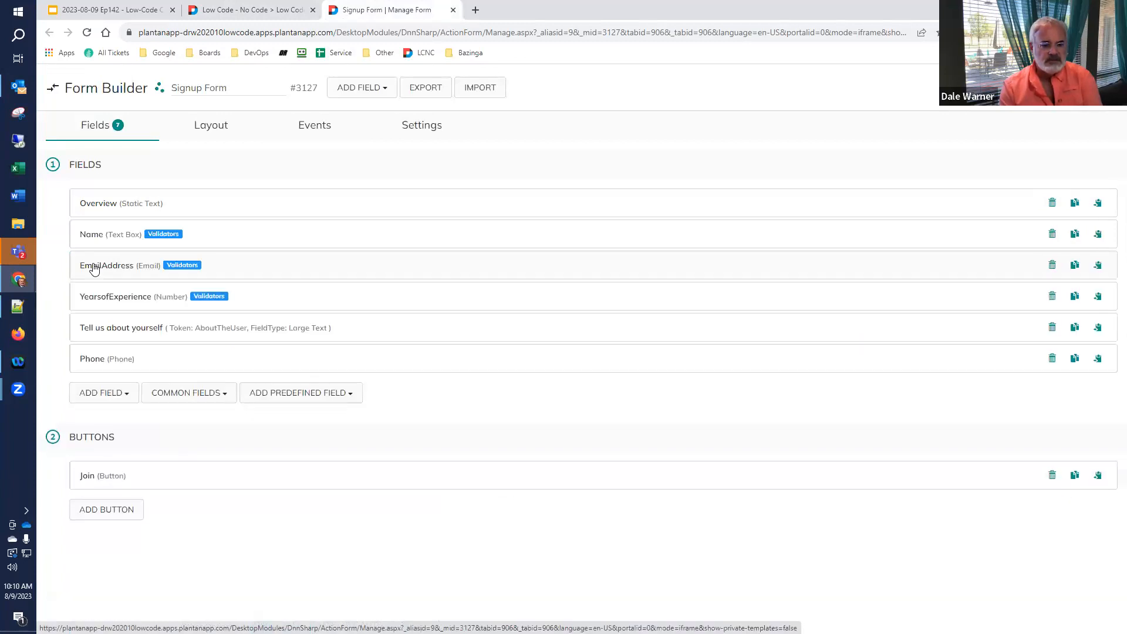
pyautogui.click(95, 297)
pyautogui.click(97, 300)
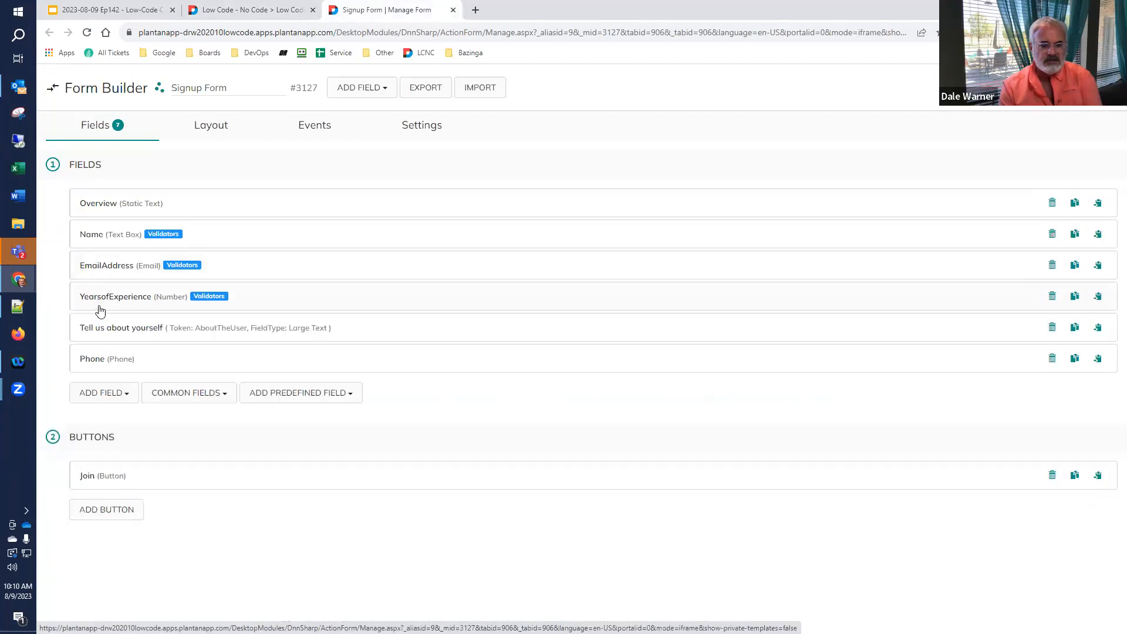
pyautogui.click(101, 331)
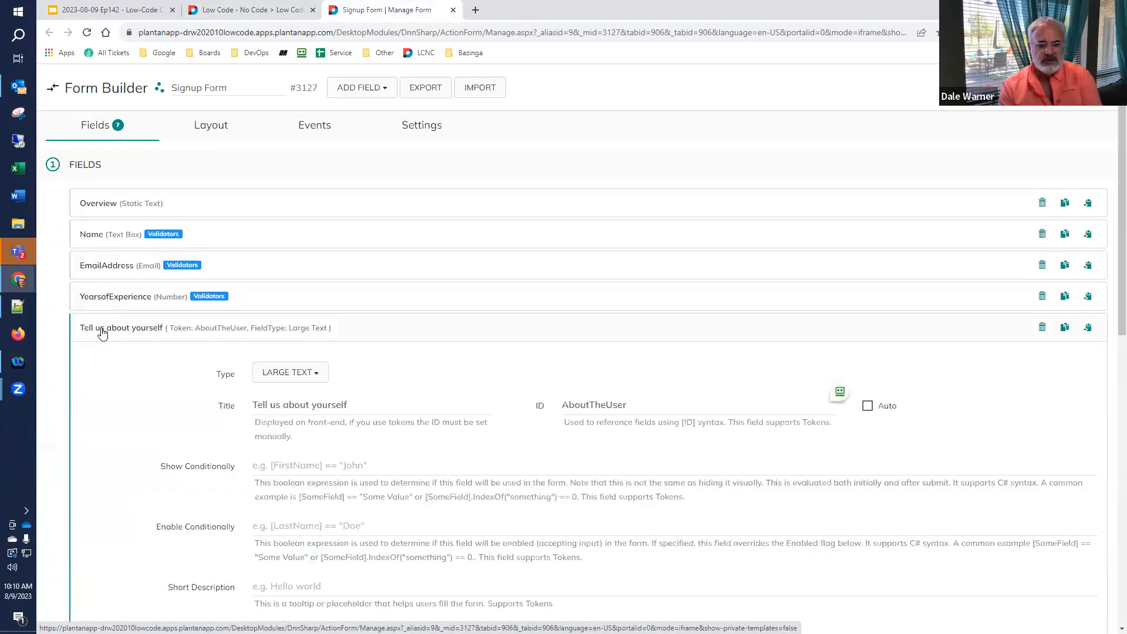
pyautogui.scroll(-2, 101, 332)
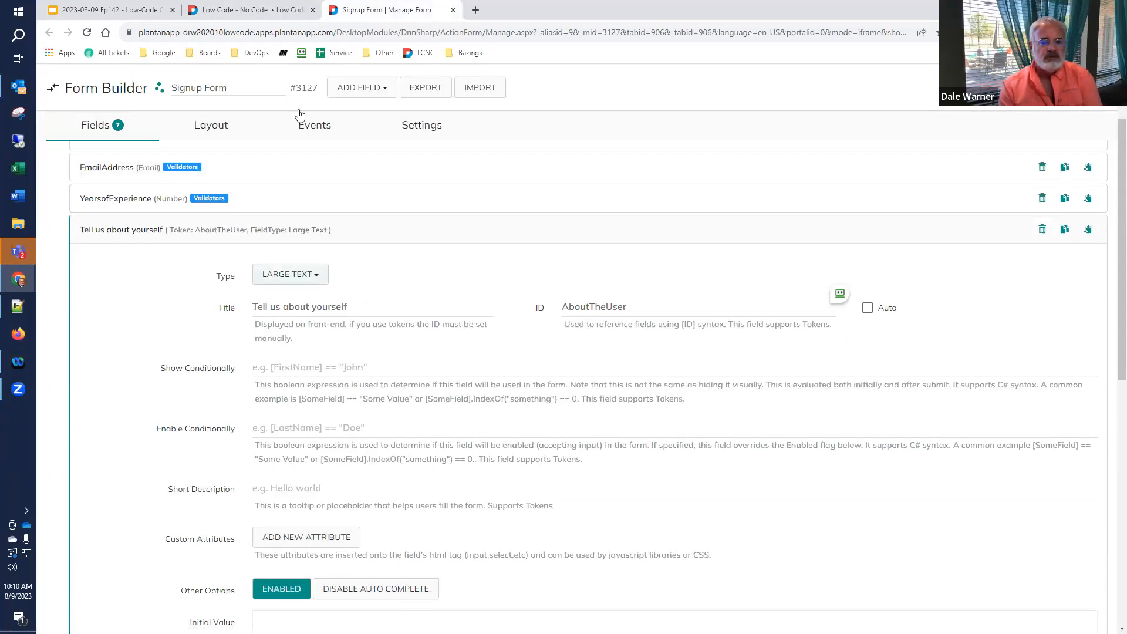
pyautogui.click(264, 16)
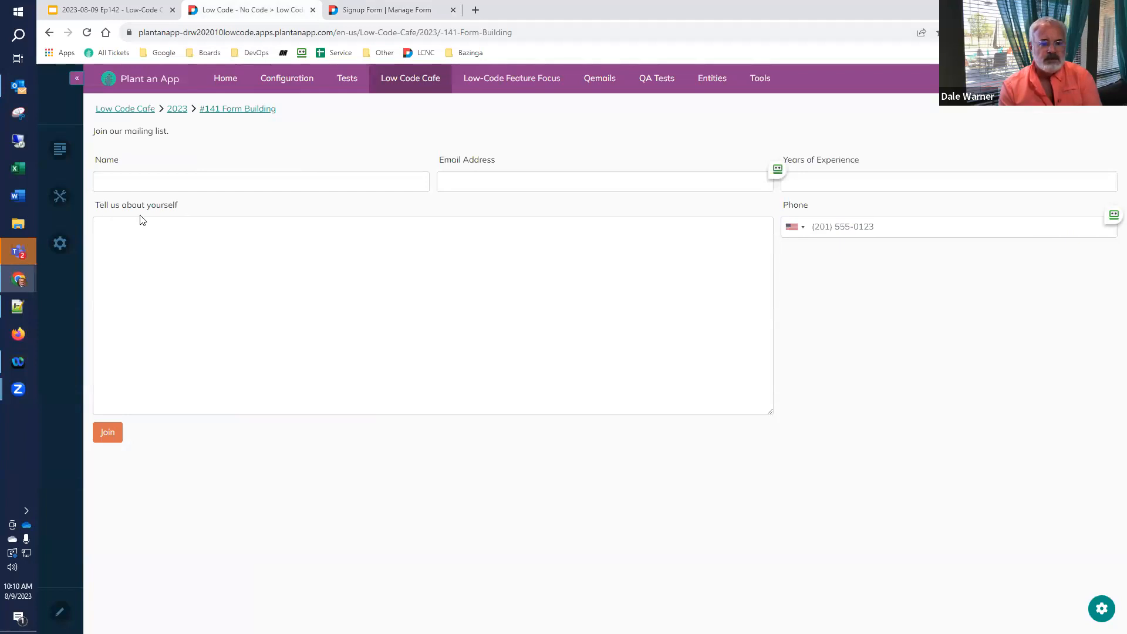
pyautogui.click(387, 8)
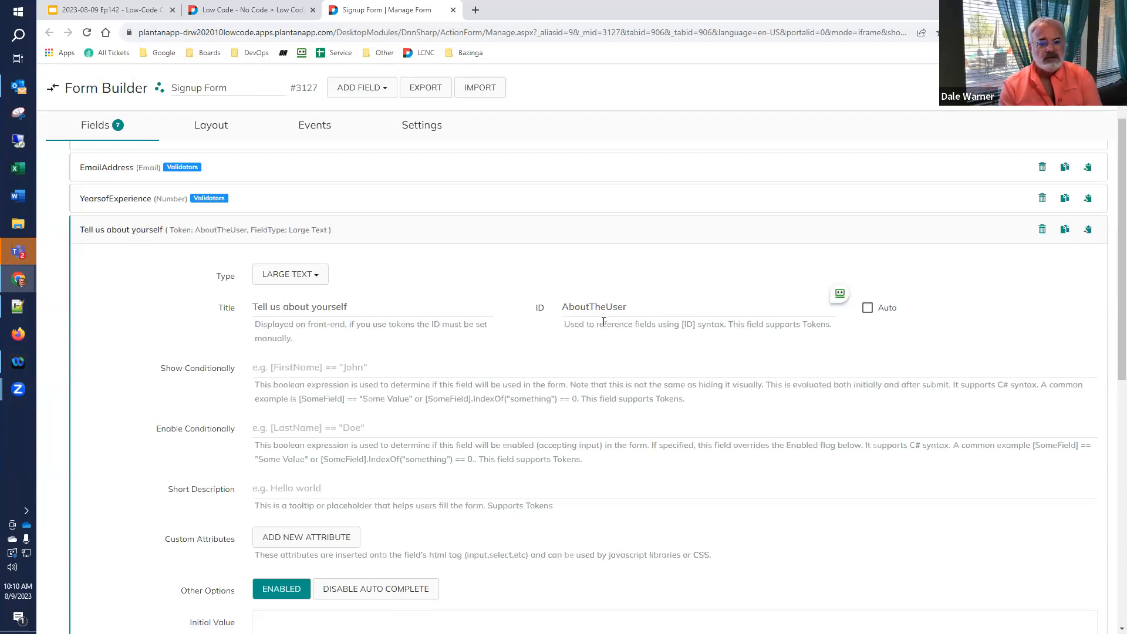
pyautogui.click(122, 234)
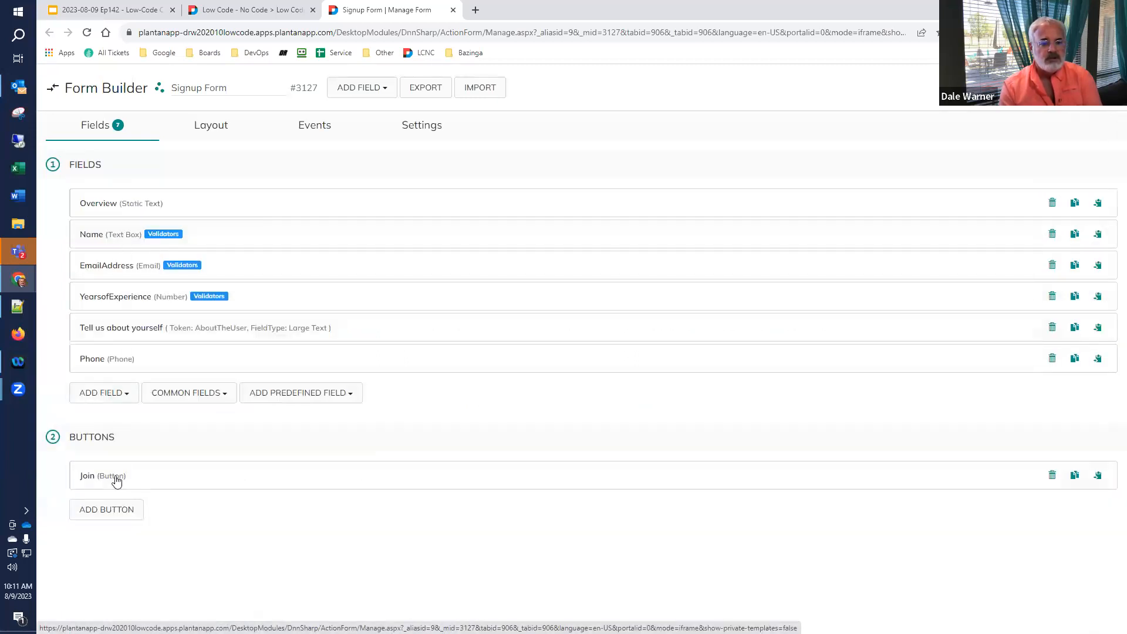
pyautogui.click(116, 480)
pyautogui.scroll(-12, 115, 479)
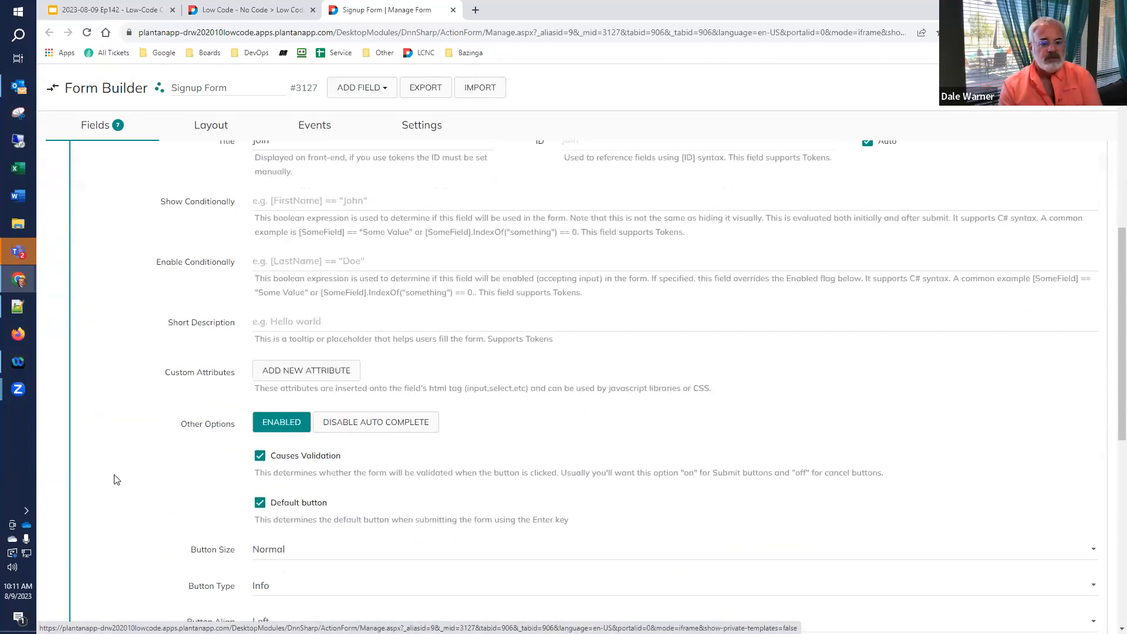
pyautogui.scroll(-4, 115, 479)
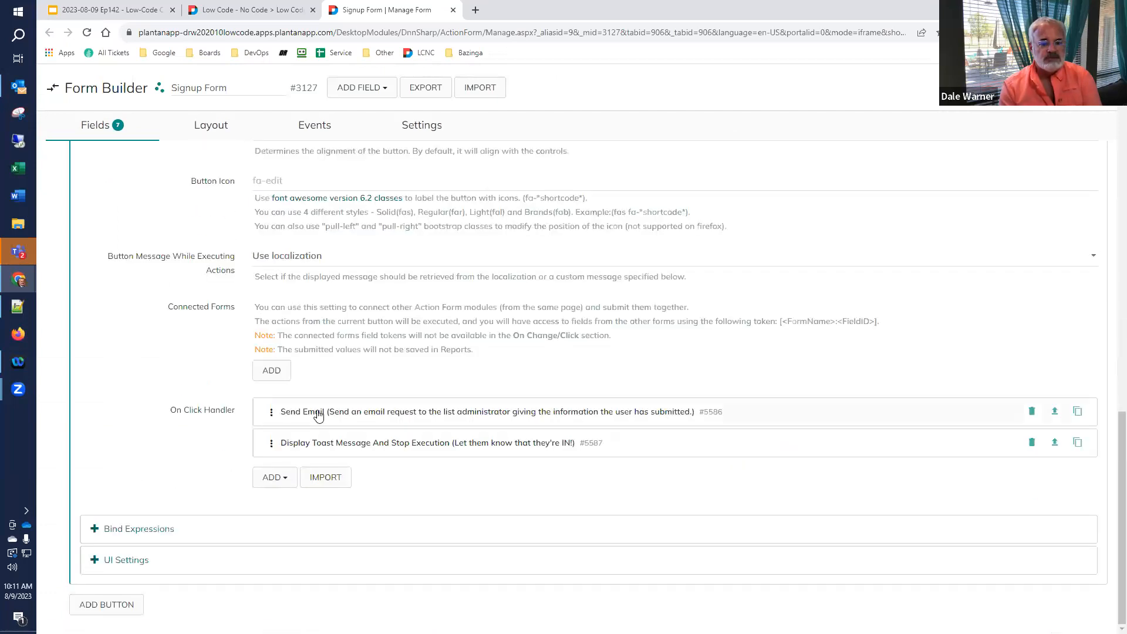
pyautogui.click(319, 413)
pyautogui.scroll(-9, 319, 416)
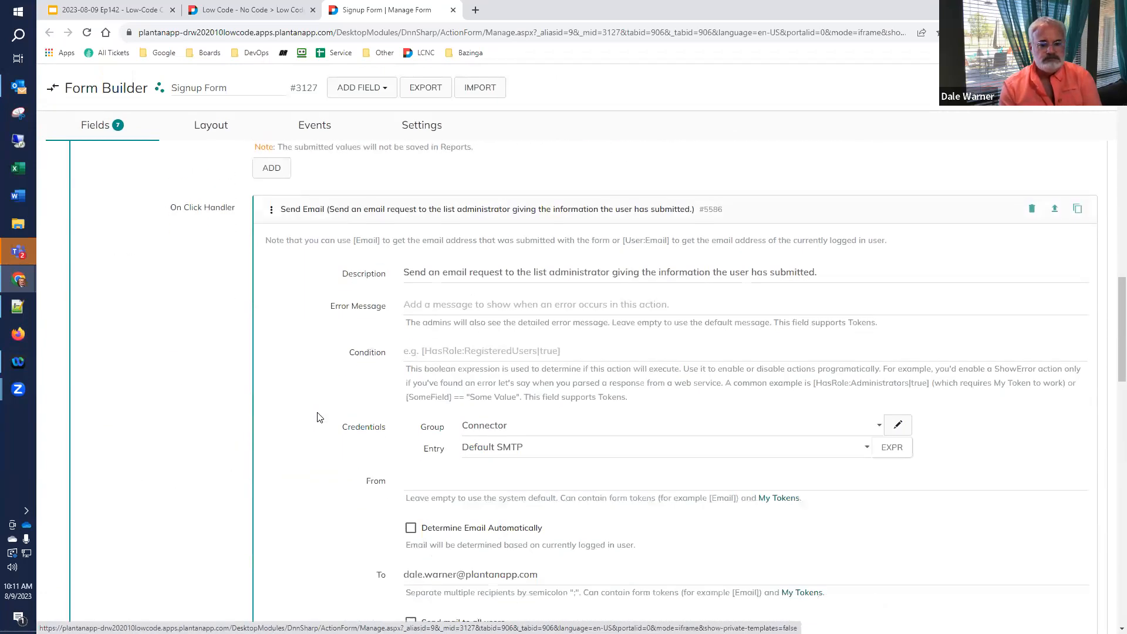
pyautogui.scroll(-9, 319, 417)
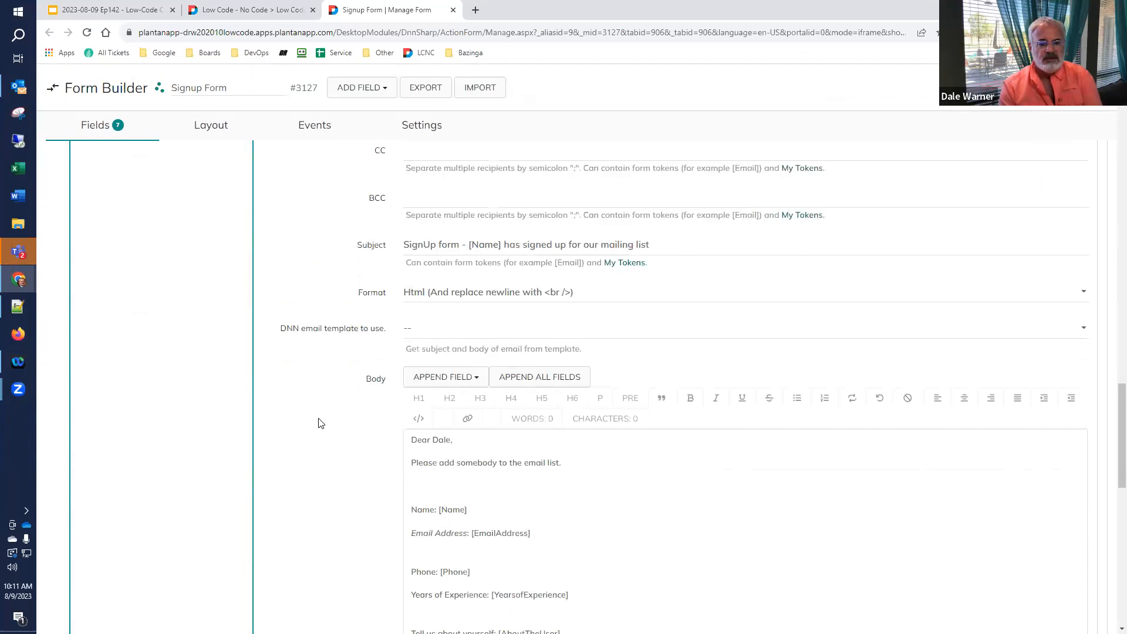
pyautogui.scroll(-2, 365, 464)
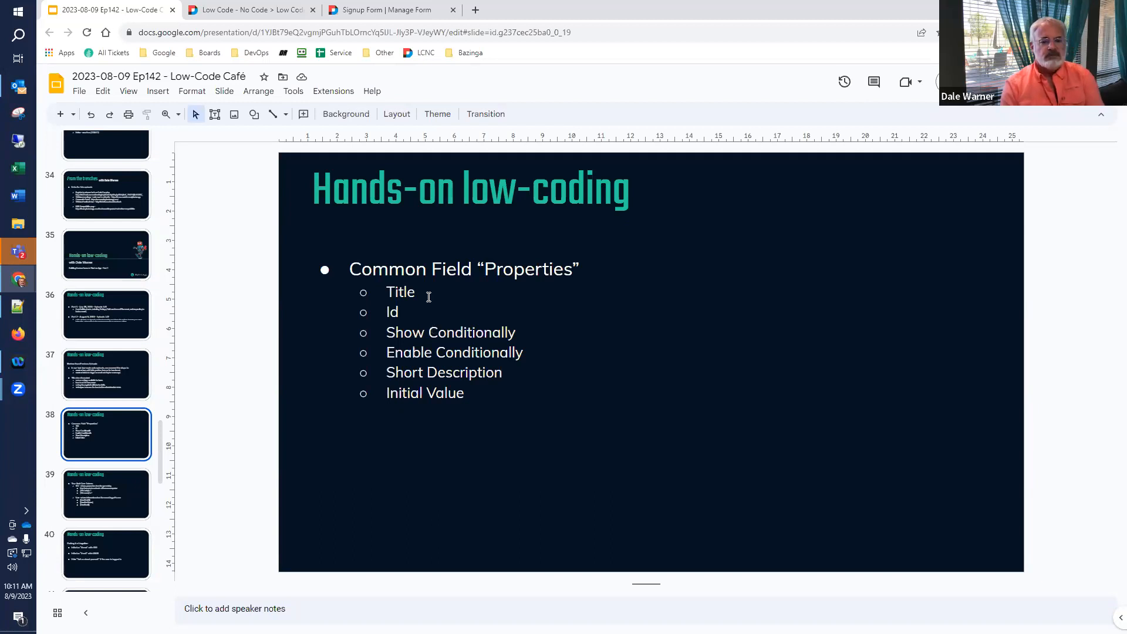
pyautogui.click(269, 10)
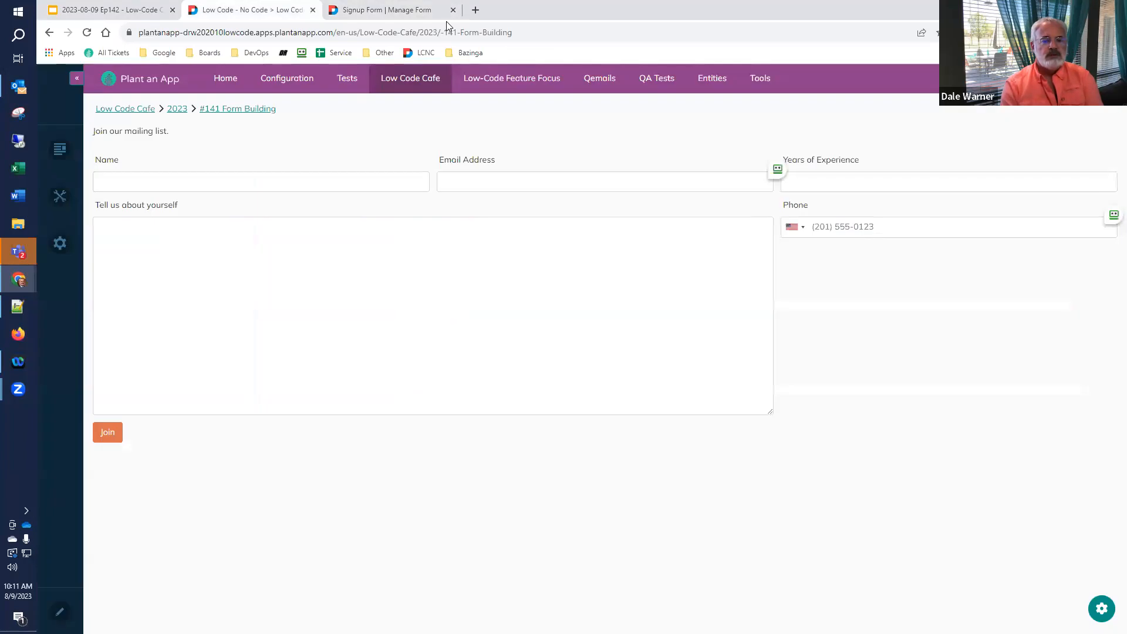
pyautogui.click(388, 10)
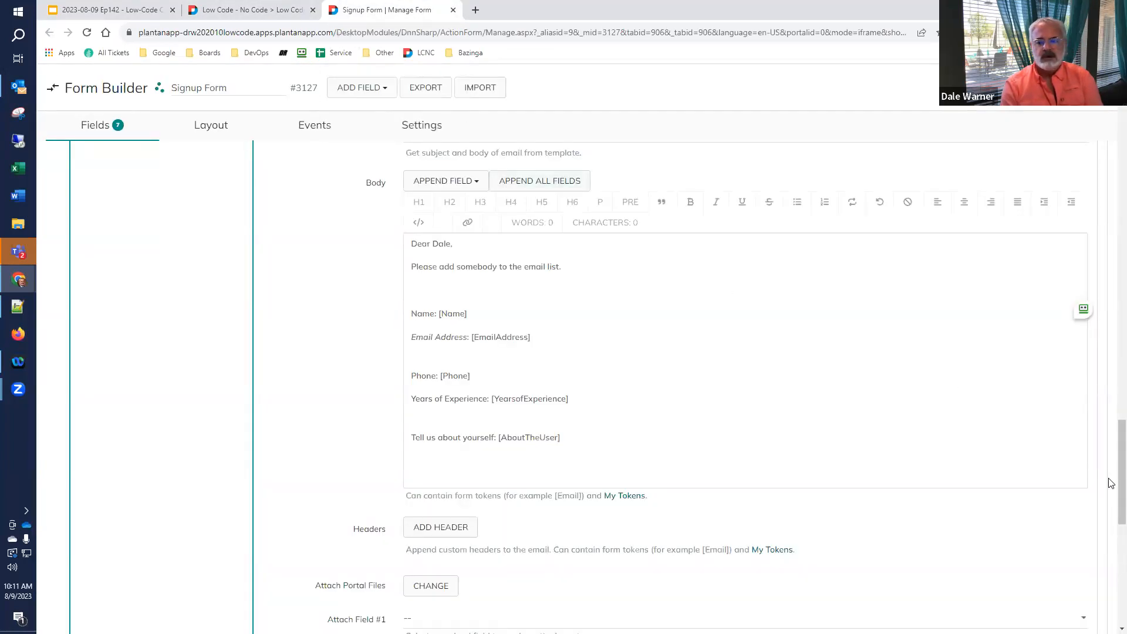
pyautogui.scroll(10, 1110, 480)
pyautogui.scroll(10, 1109, 132)
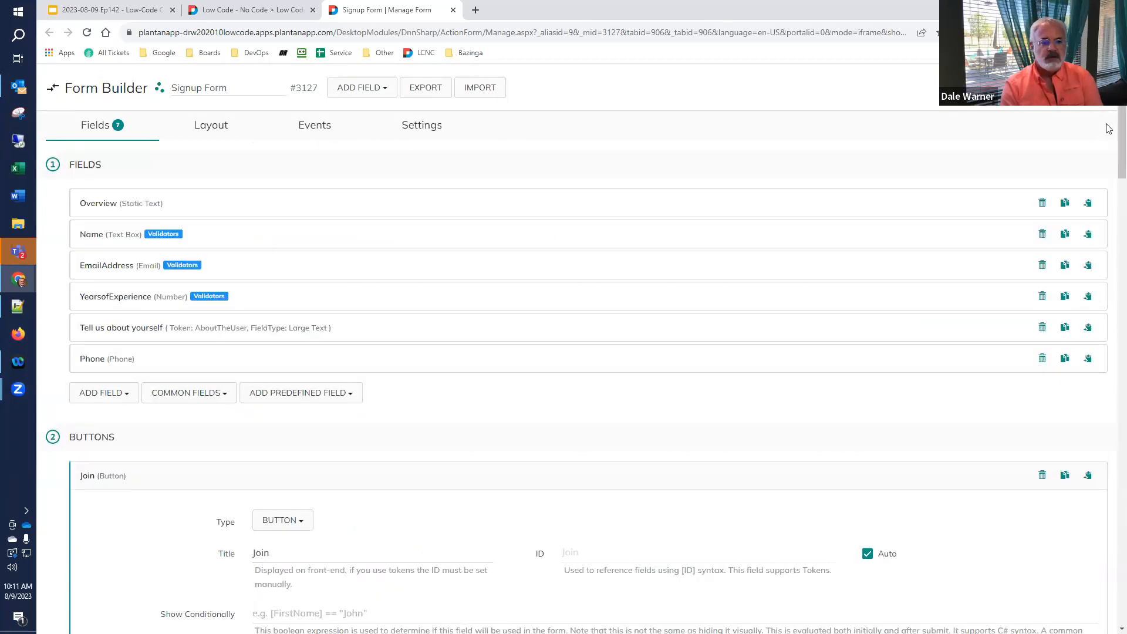
pyautogui.click(122, 484)
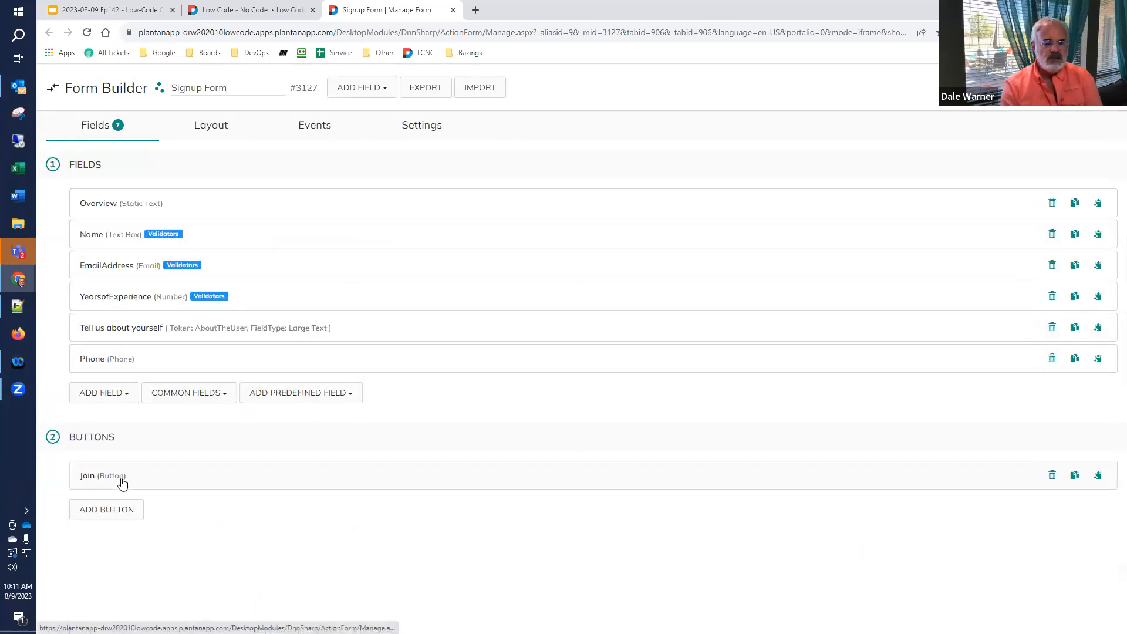
# - Set the Name field's Show Conditionally to false and bring up the live signup page
pyautogui.click(94, 242)
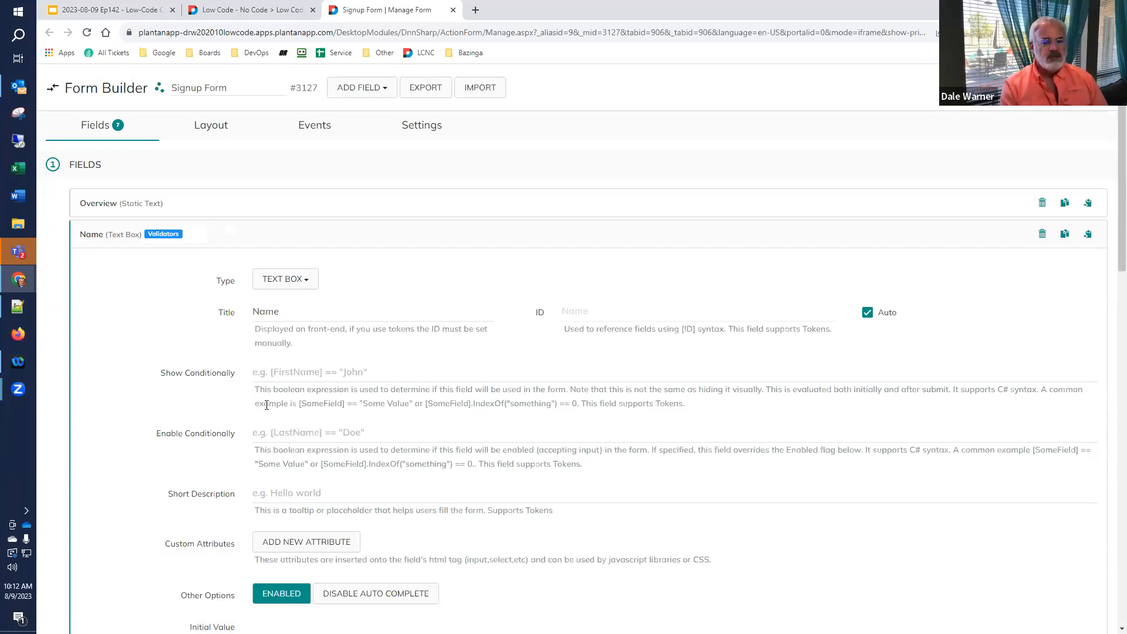
pyautogui.click(333, 370)
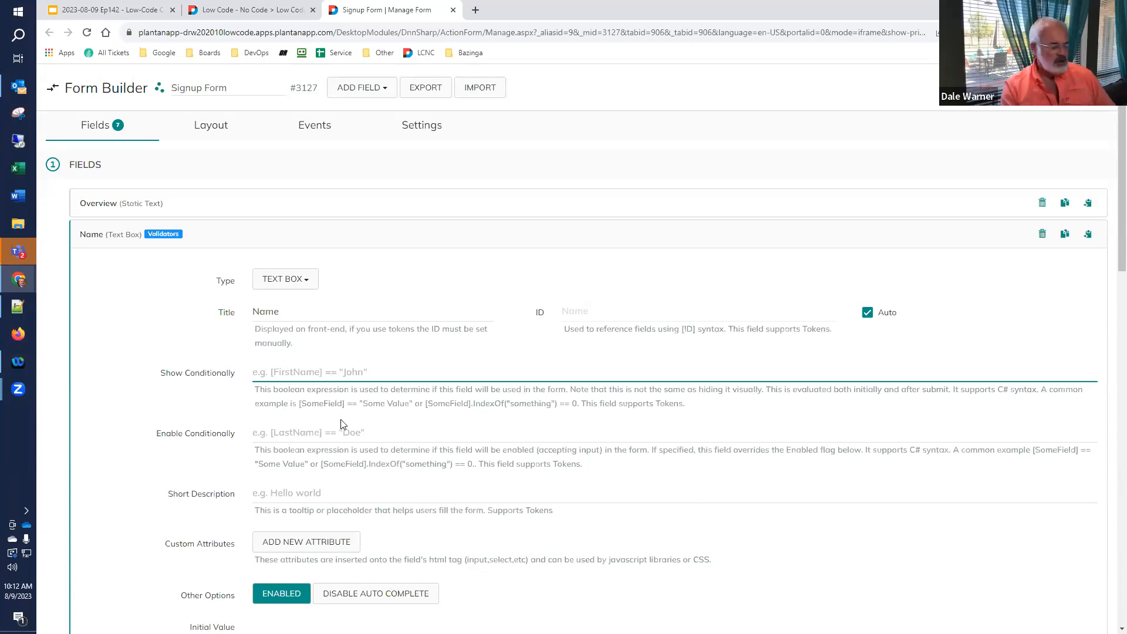
pyautogui.write('false')
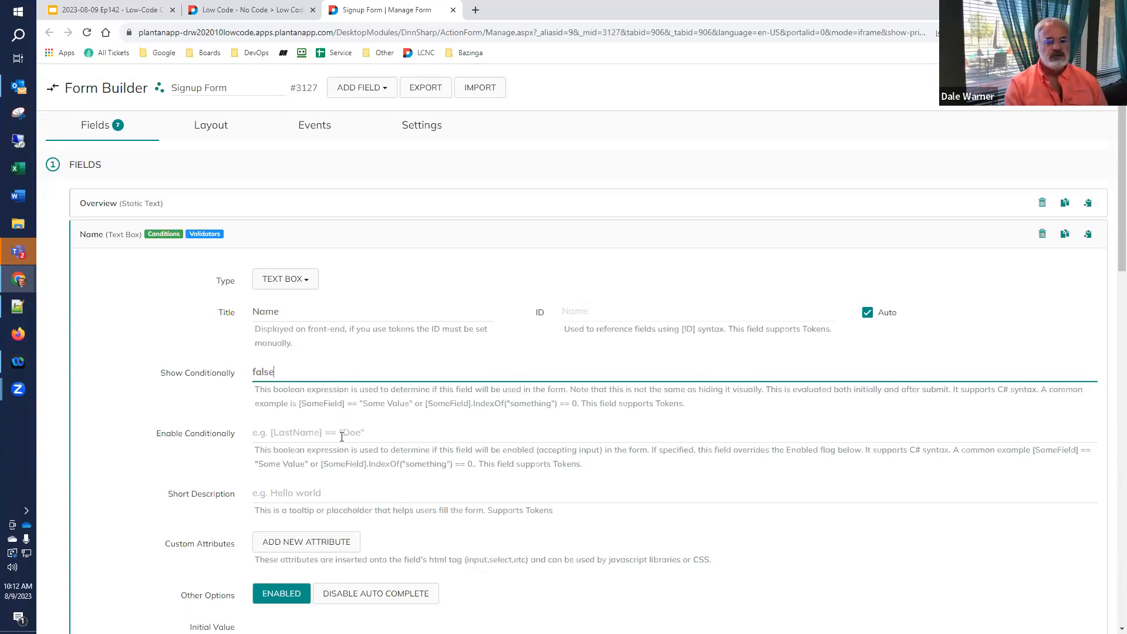
pyautogui.click(1066, 87)
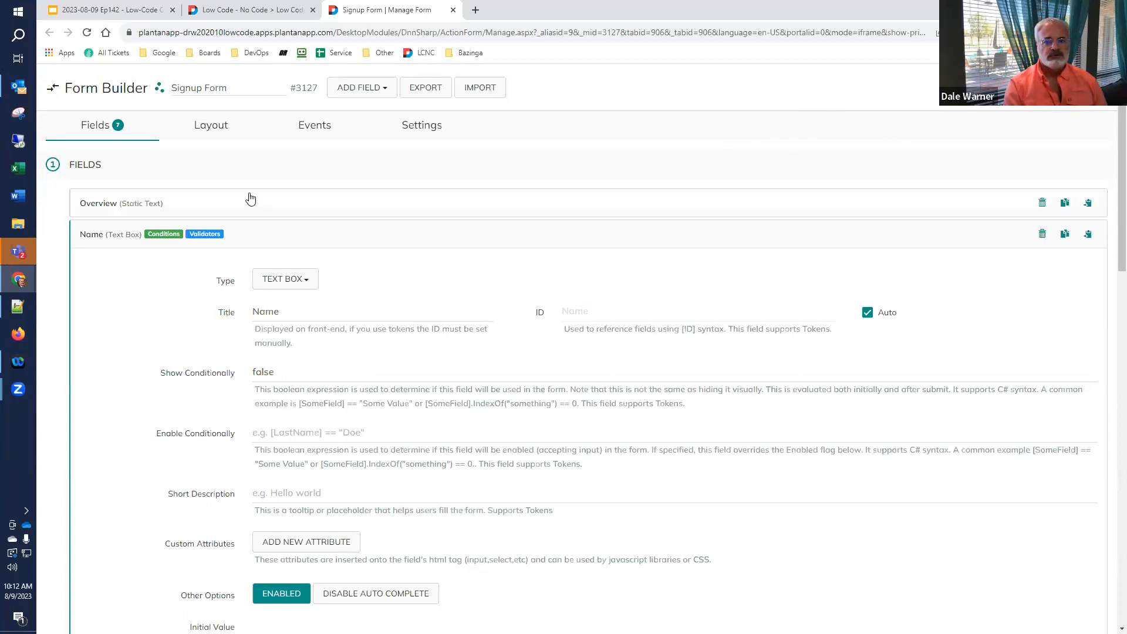
pyautogui.click(245, 10)
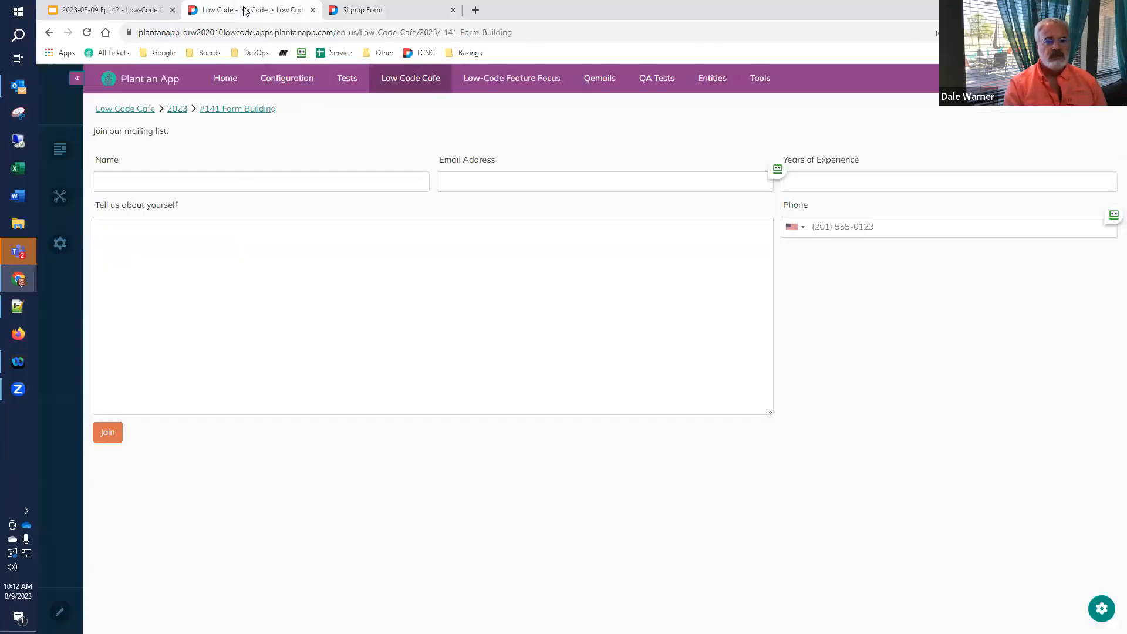
# - Test the false condition on the live page, then change Name's Show Conditionally to true
pyautogui.click(85, 33)
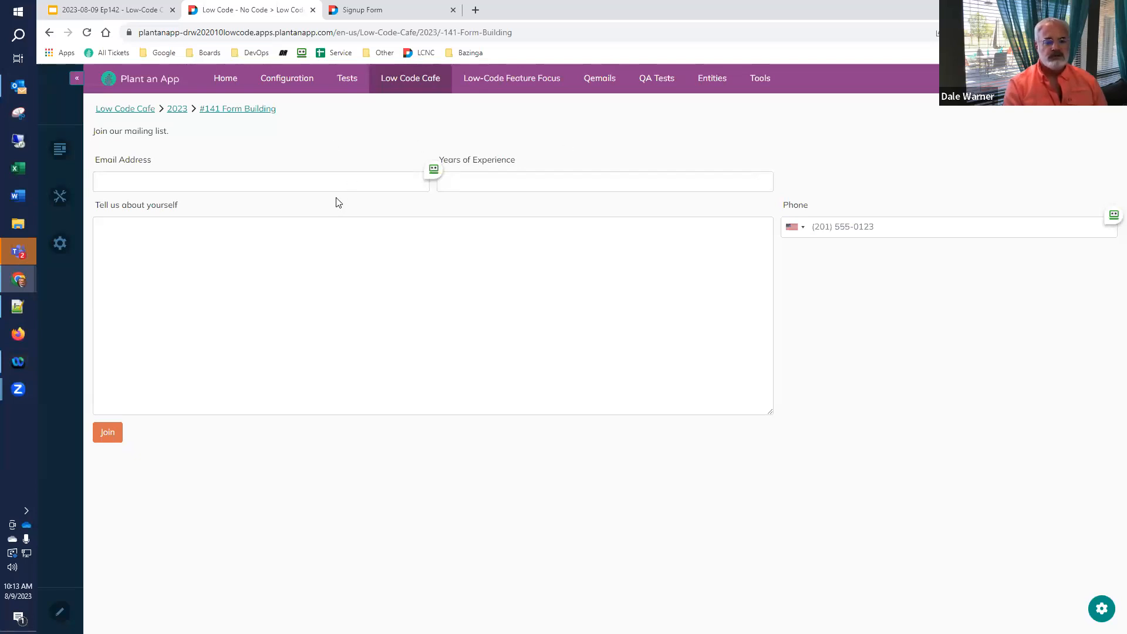
pyautogui.click(360, 10)
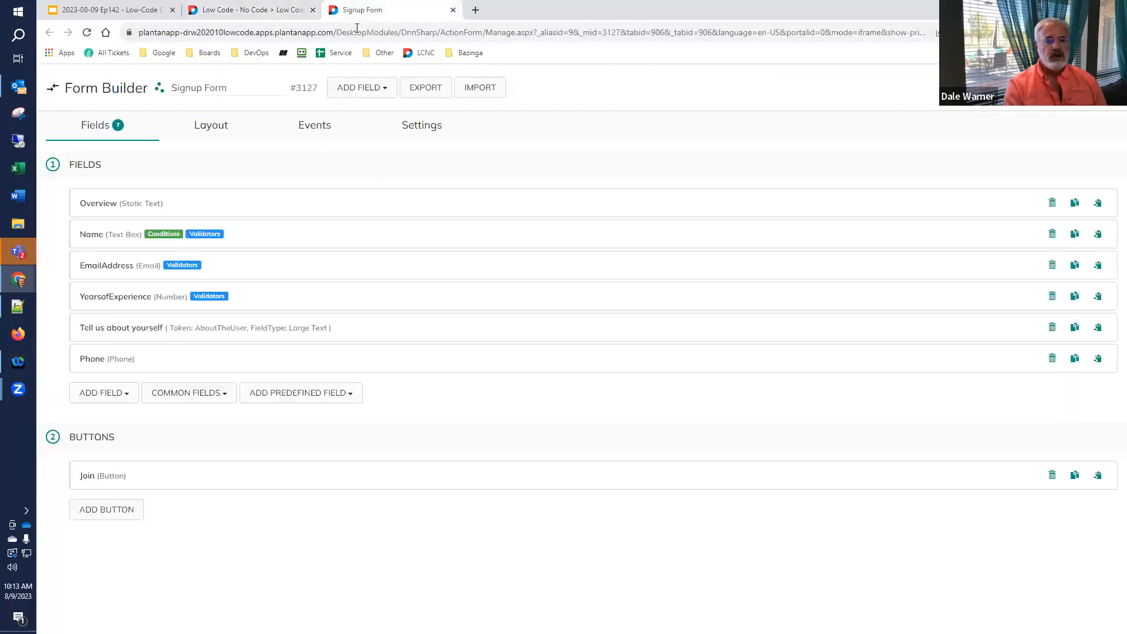
pyautogui.click(104, 239)
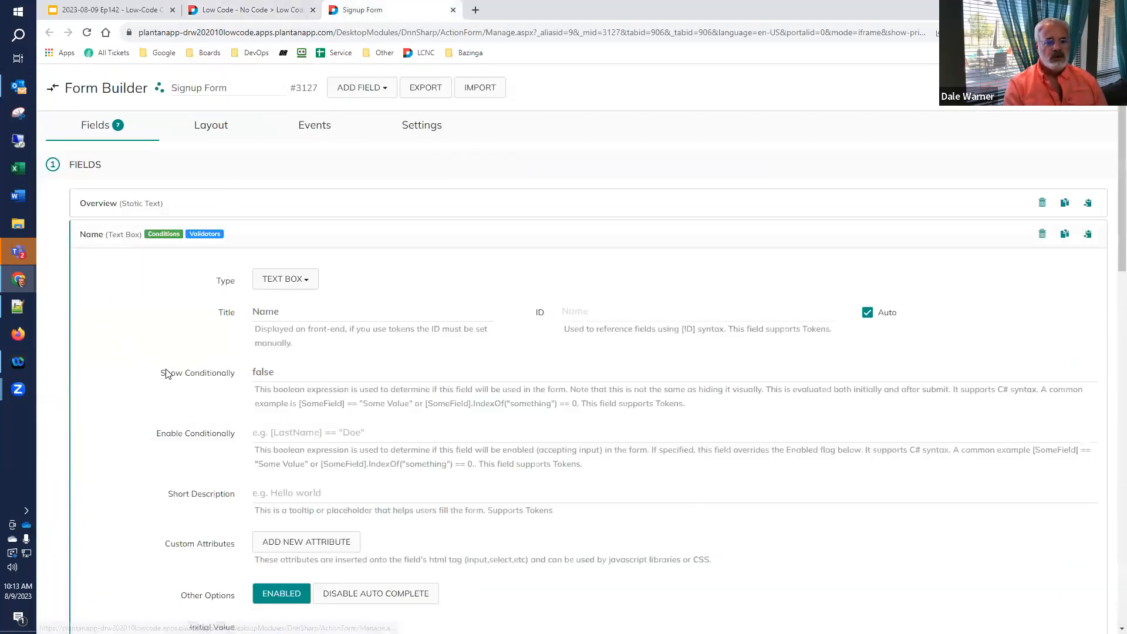
pyautogui.moveTo(336, 365); pyautogui.dragTo(159, 372)
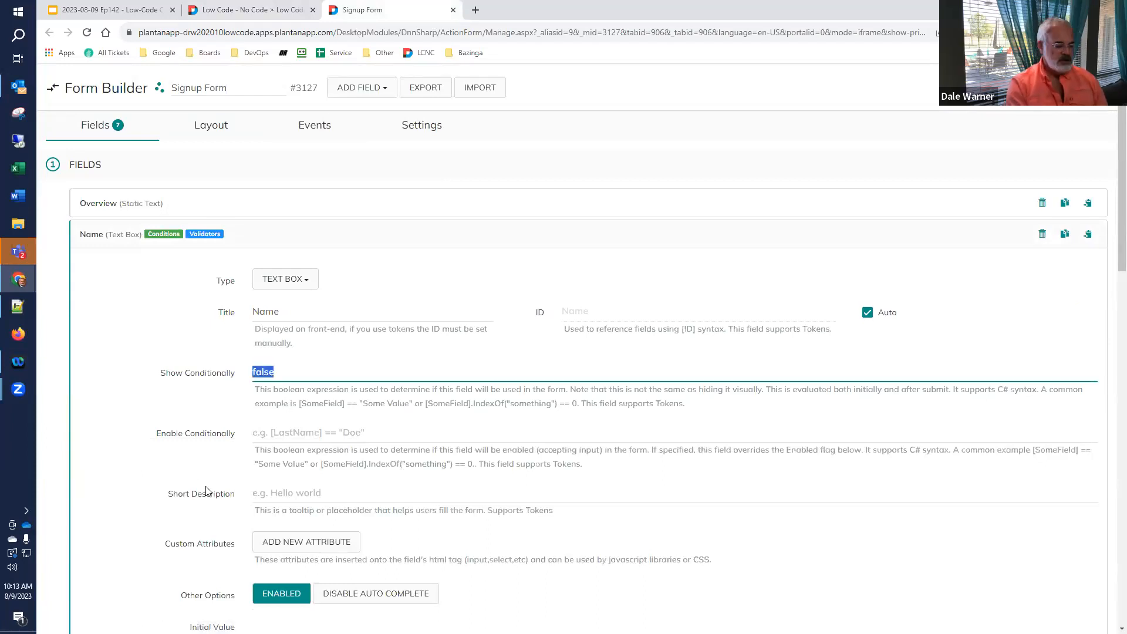
pyautogui.write('true')
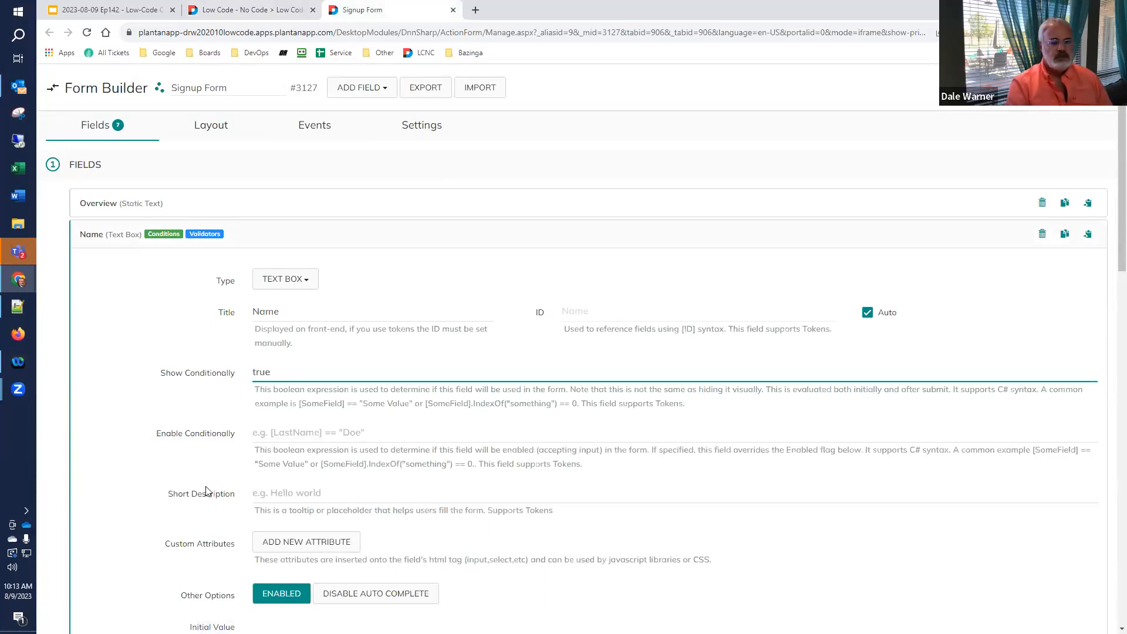
pyautogui.click(1062, 88)
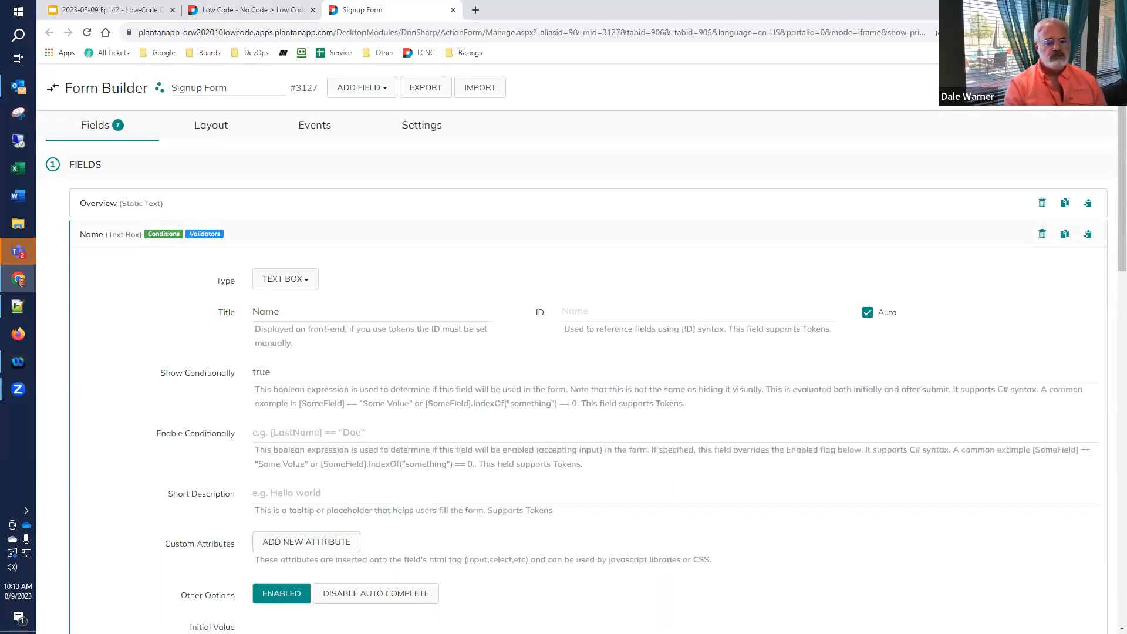
pyautogui.click(110, 234)
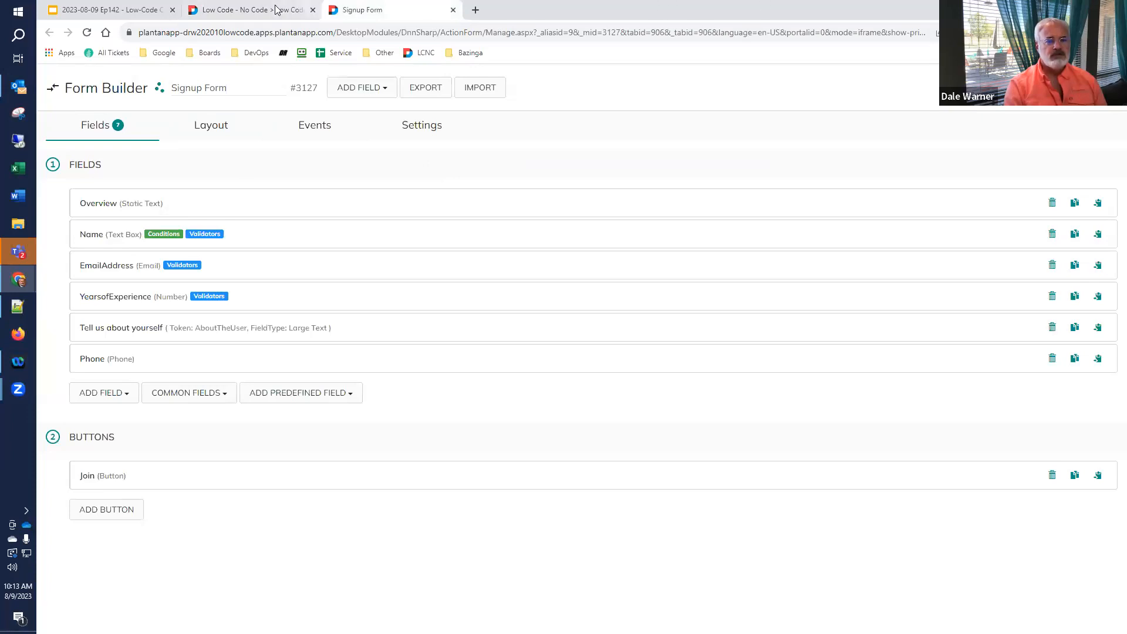
# - Reload the live signup page to see the Name field return
pyautogui.click(253, 10)
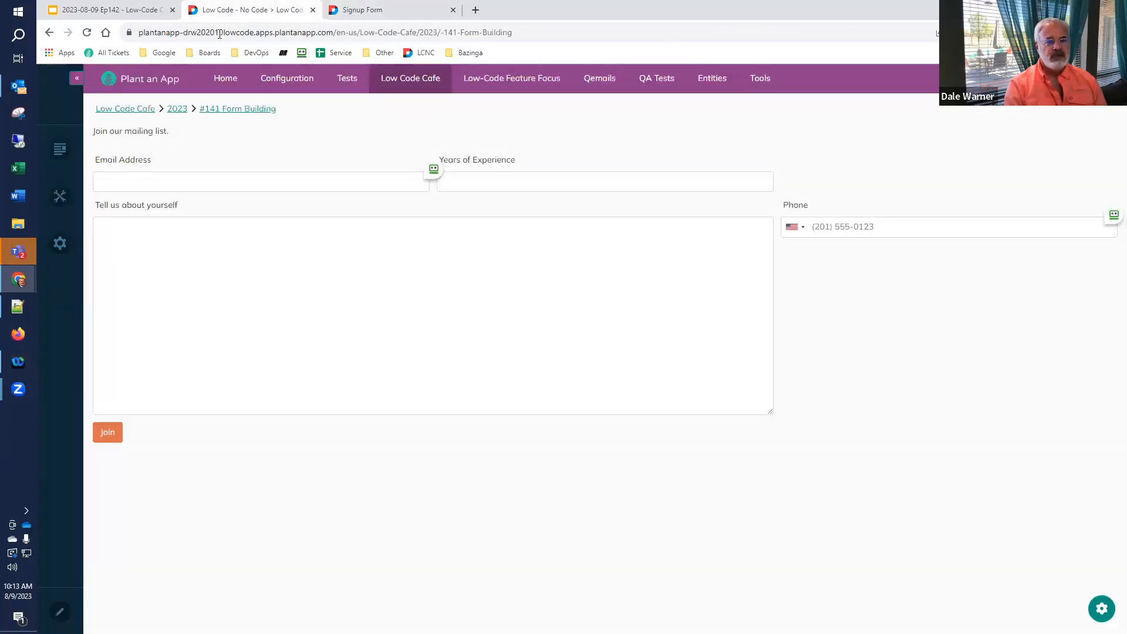
pyautogui.click(86, 35)
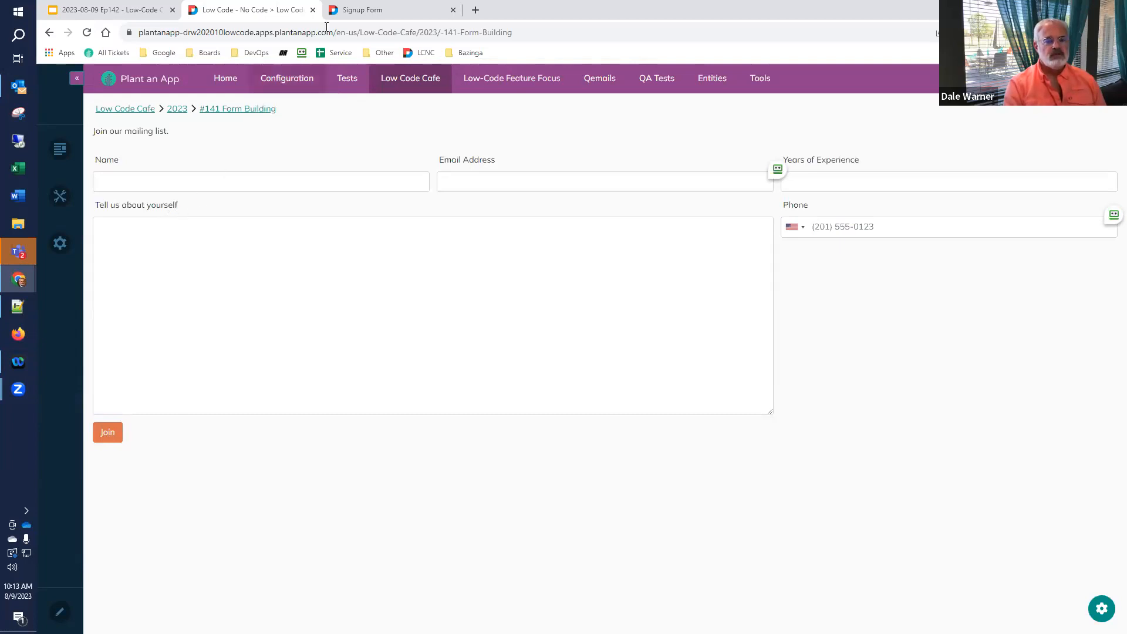
pyautogui.click(369, 12)
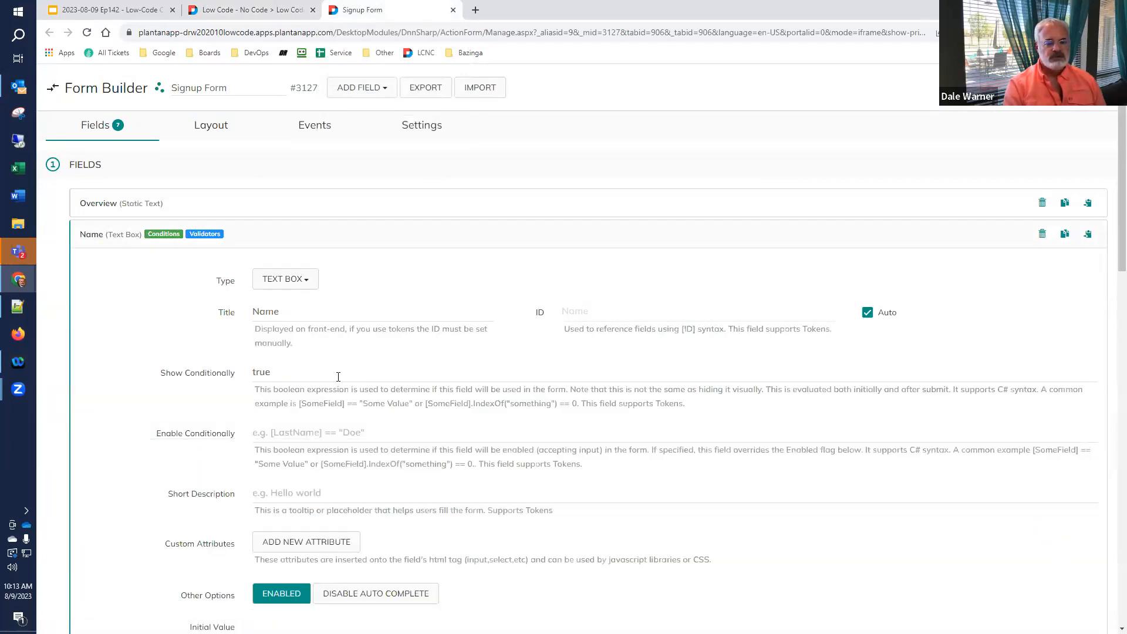
# - Clear the Name field's Show Conditionally and set its Enable Conditionally to false
pyautogui.doubleClick(305, 367)
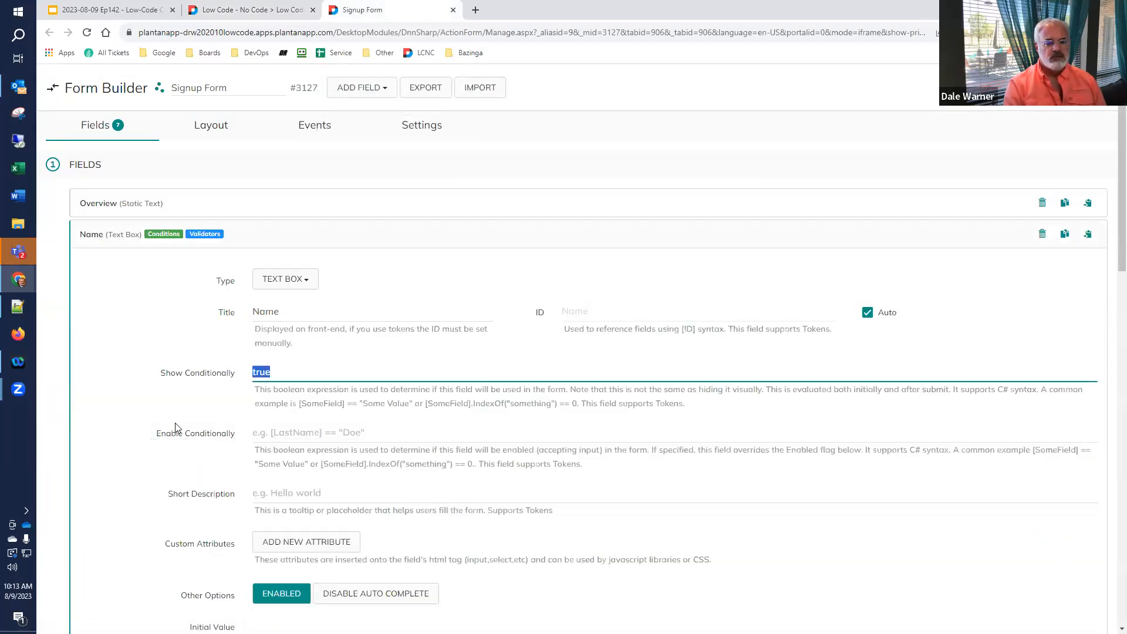
pyautogui.press('BackSpace')
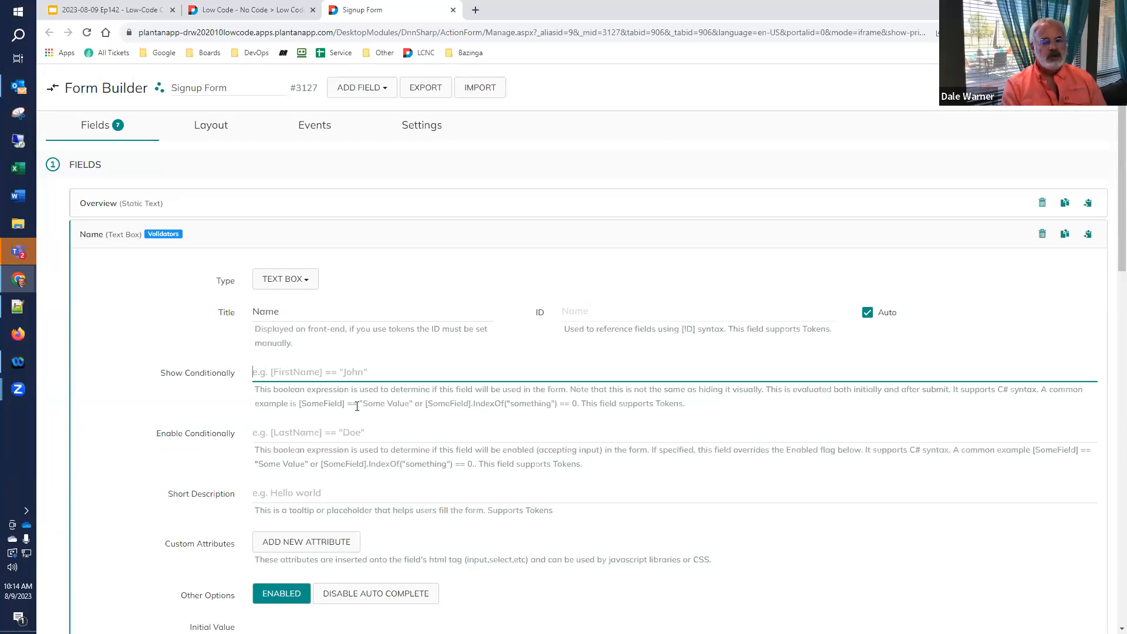
pyautogui.click(336, 432)
pyautogui.write('fa')
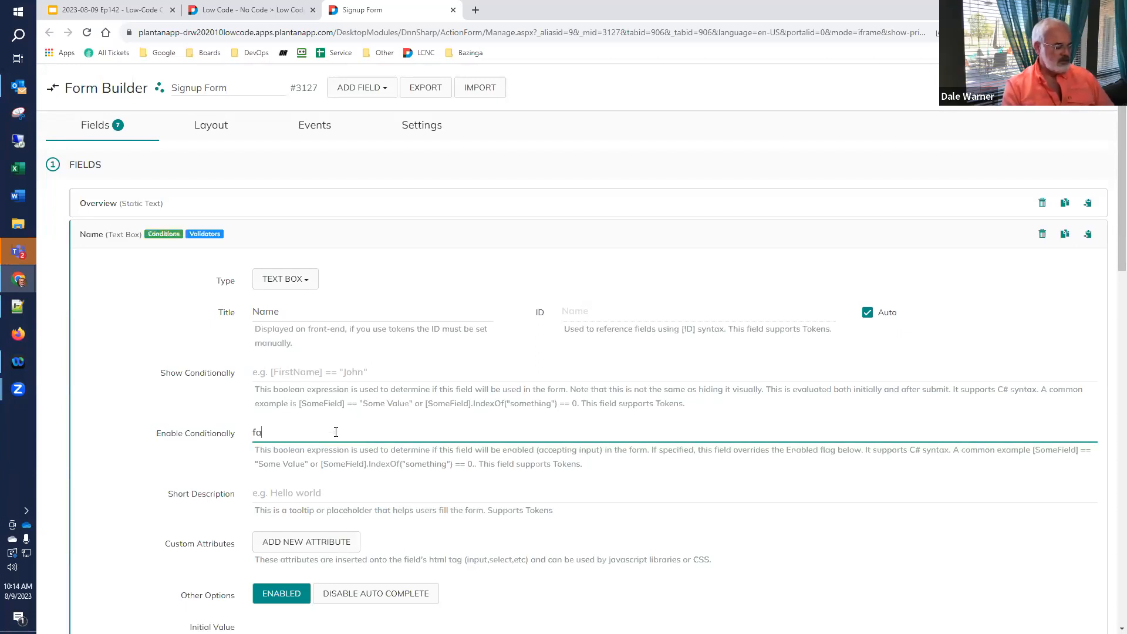
pyautogui.write('lse')
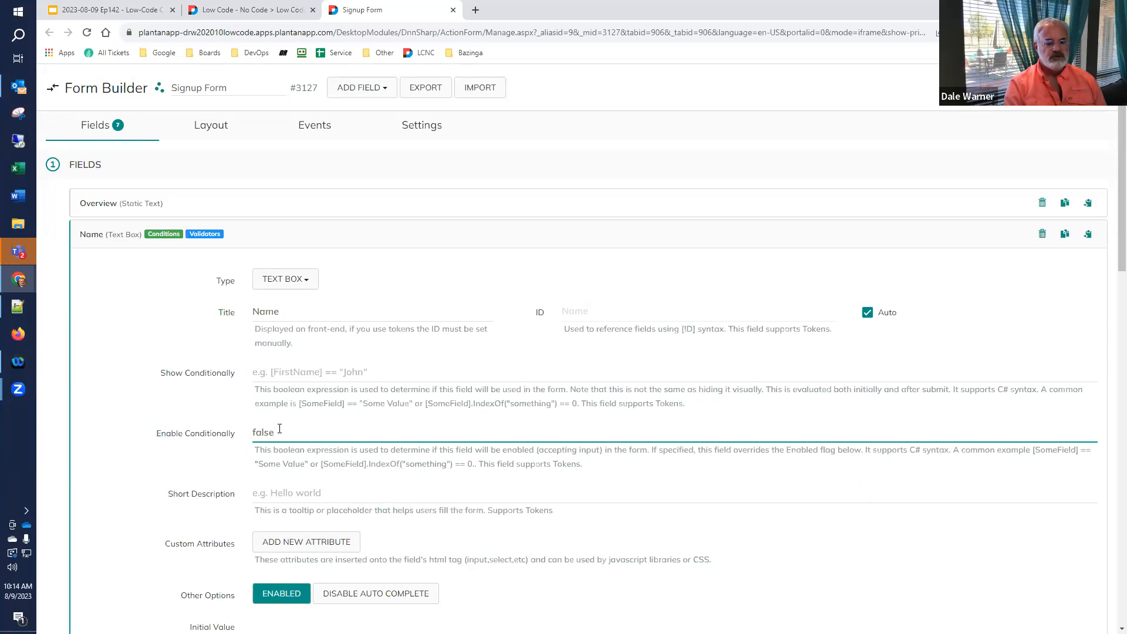
pyautogui.click(1026, 88)
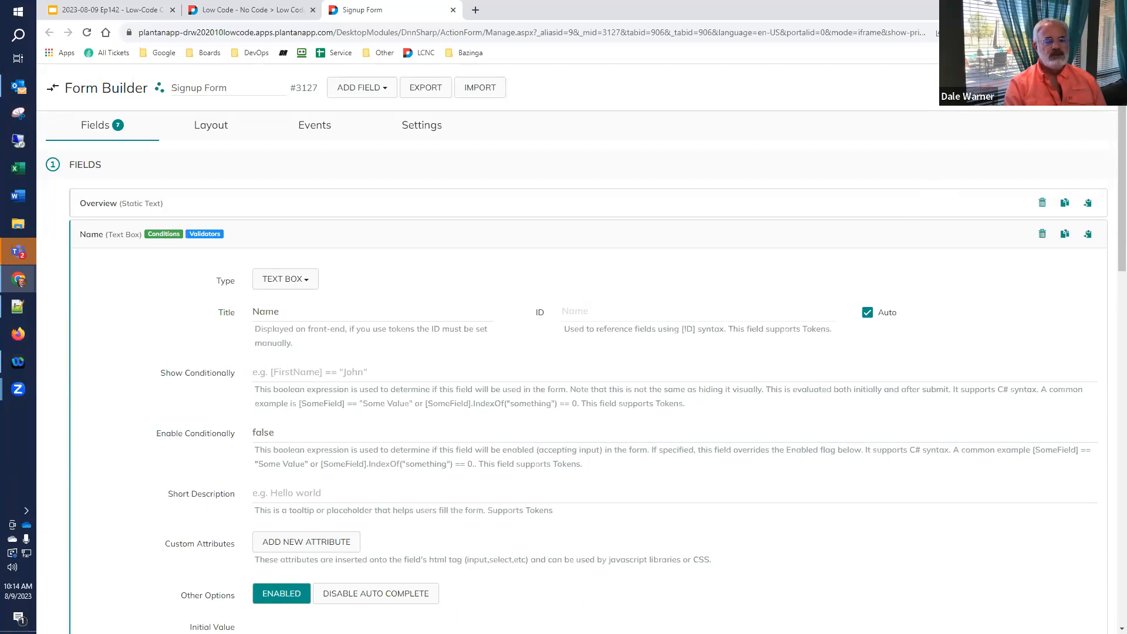
# - Reload the live signup page to confirm the Name box is greyed out as disabled
pyautogui.click(249, 13)
pyautogui.click(87, 34)
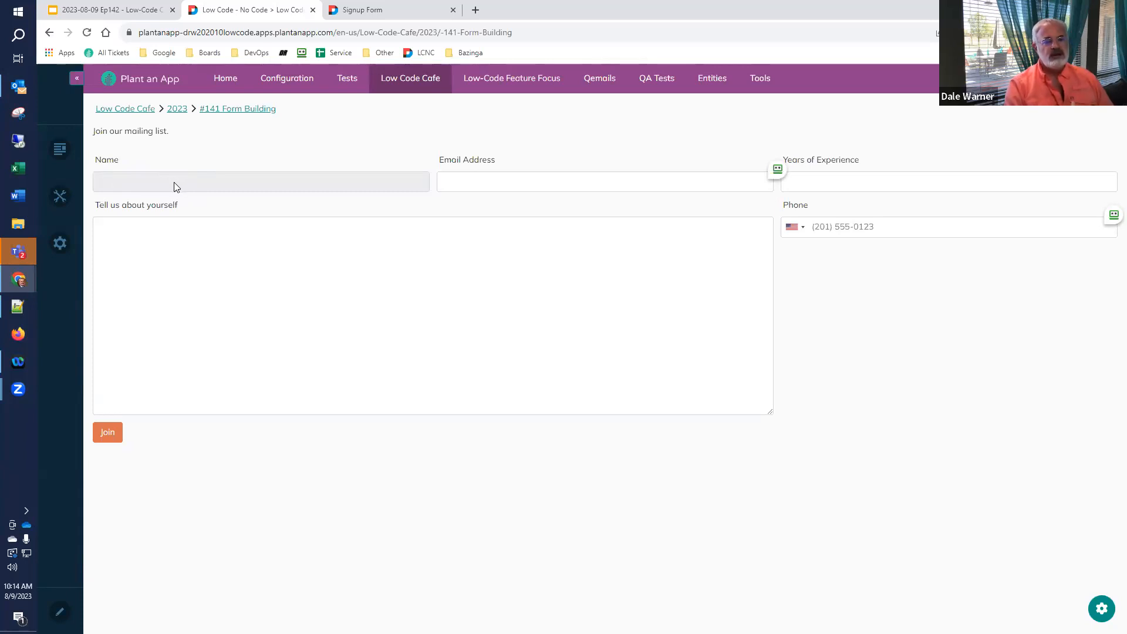
pyautogui.click(364, 15)
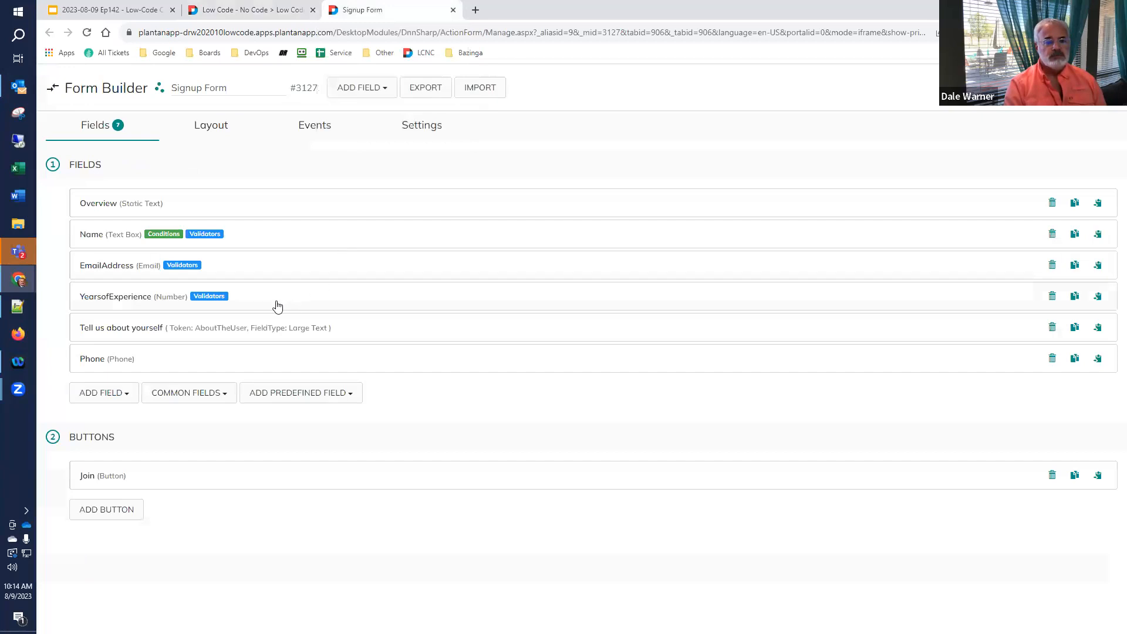
# - Clear the Name field's enable condition and review the common field properties slide
pyautogui.click(103, 243)
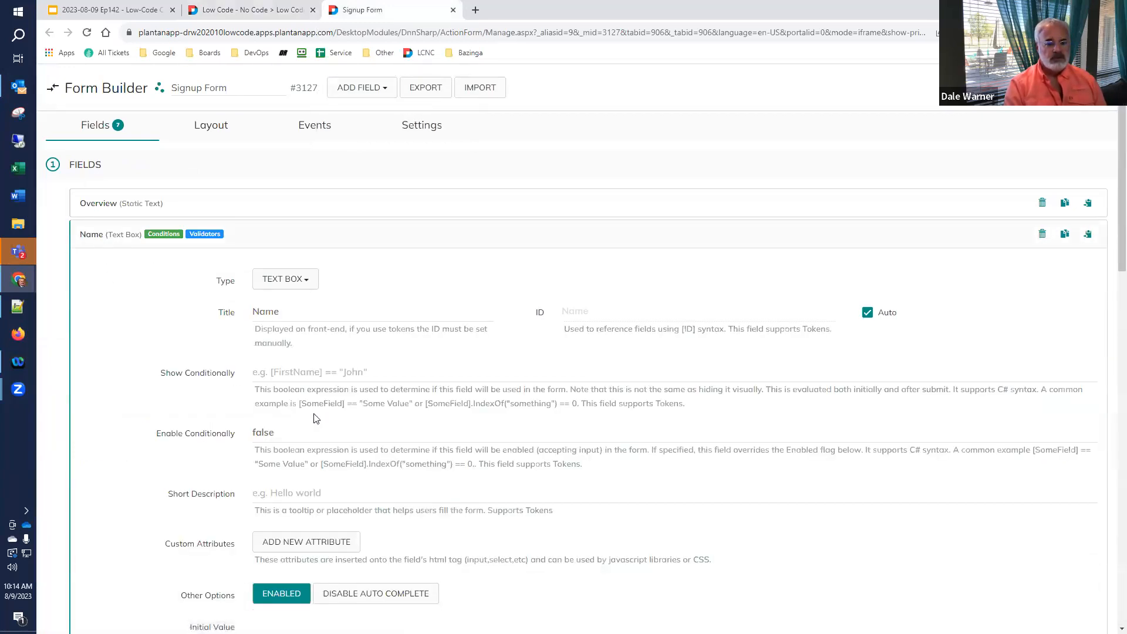
pyautogui.click(178, 430)
pyautogui.press('Delete')
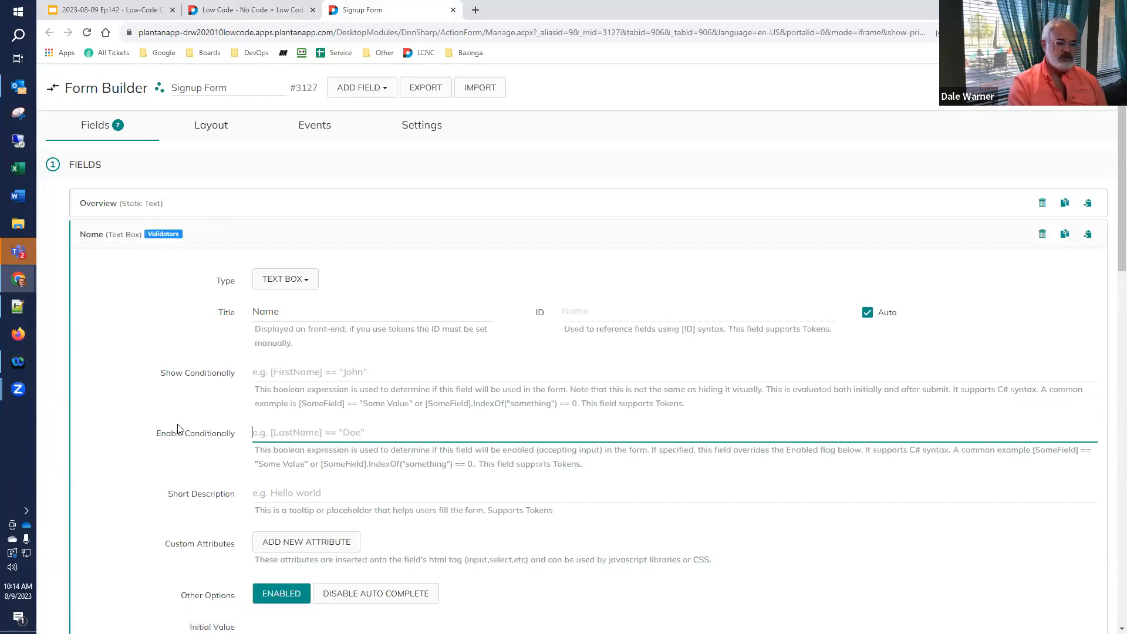
pyautogui.scroll(-2, 178, 427)
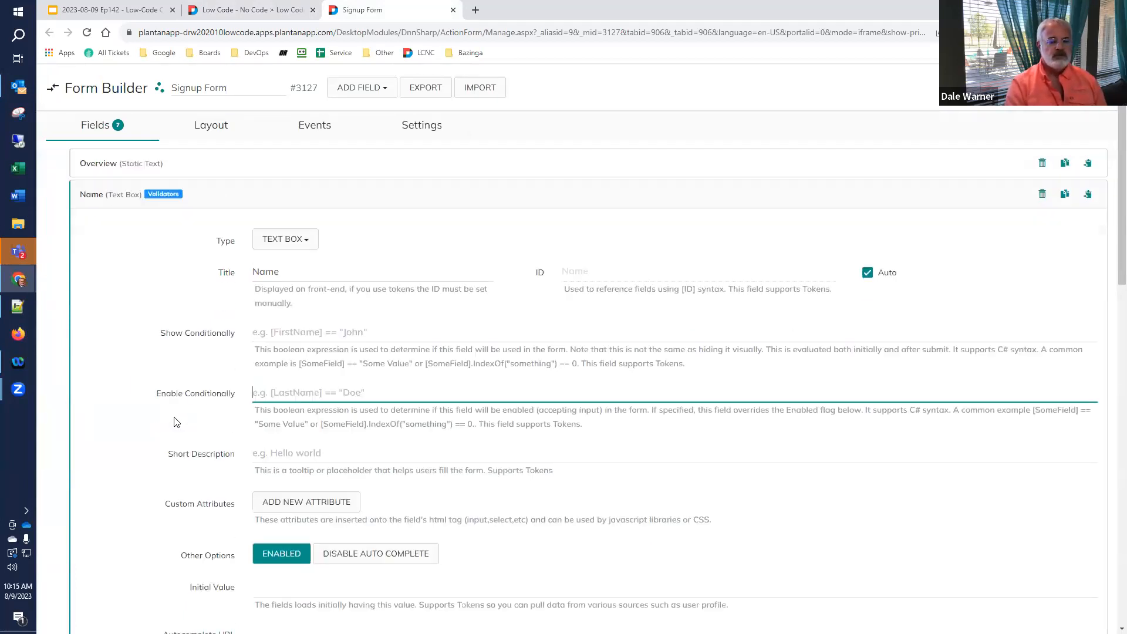
pyautogui.click(94, 8)
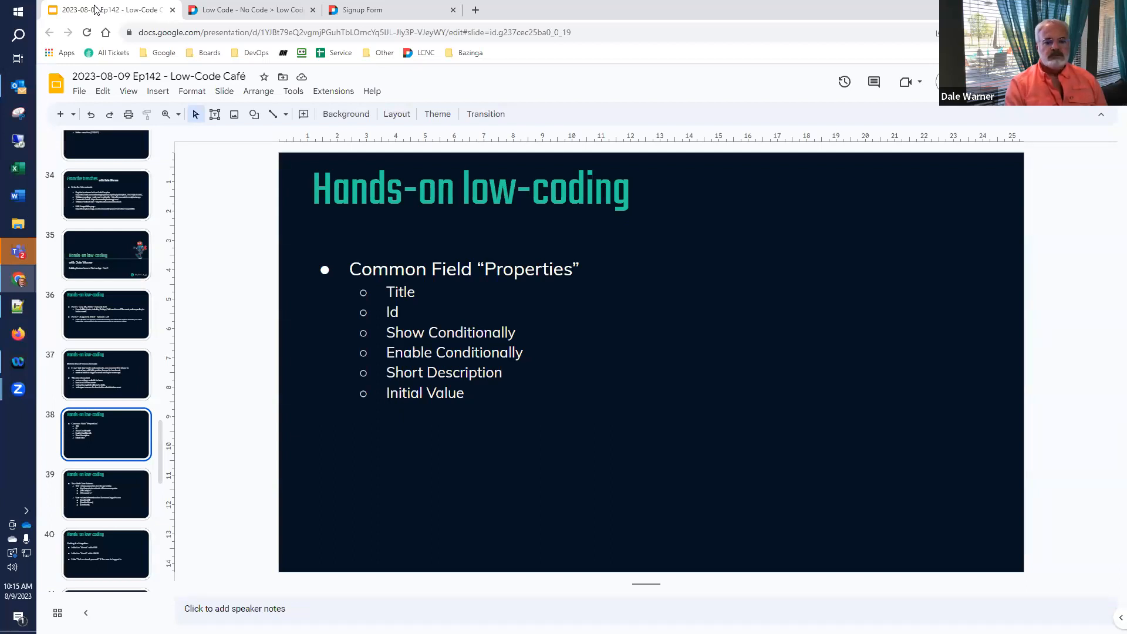
# - Set the Name field's short description to 'Please enter your name here.' and view the live form
pyautogui.click(394, 9)
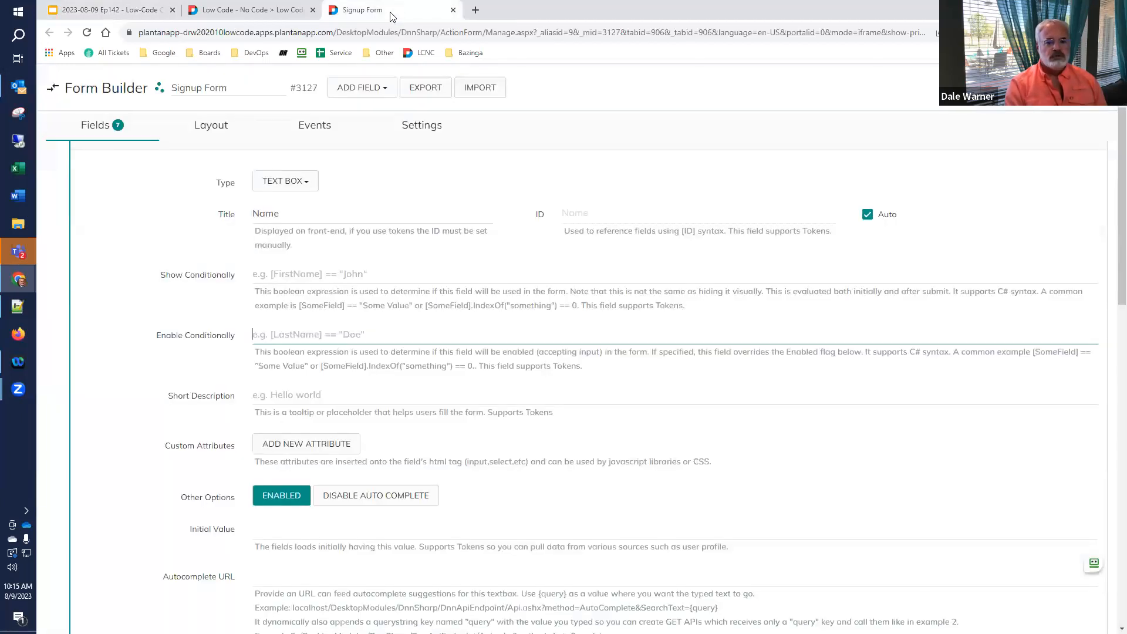
pyautogui.click(280, 395)
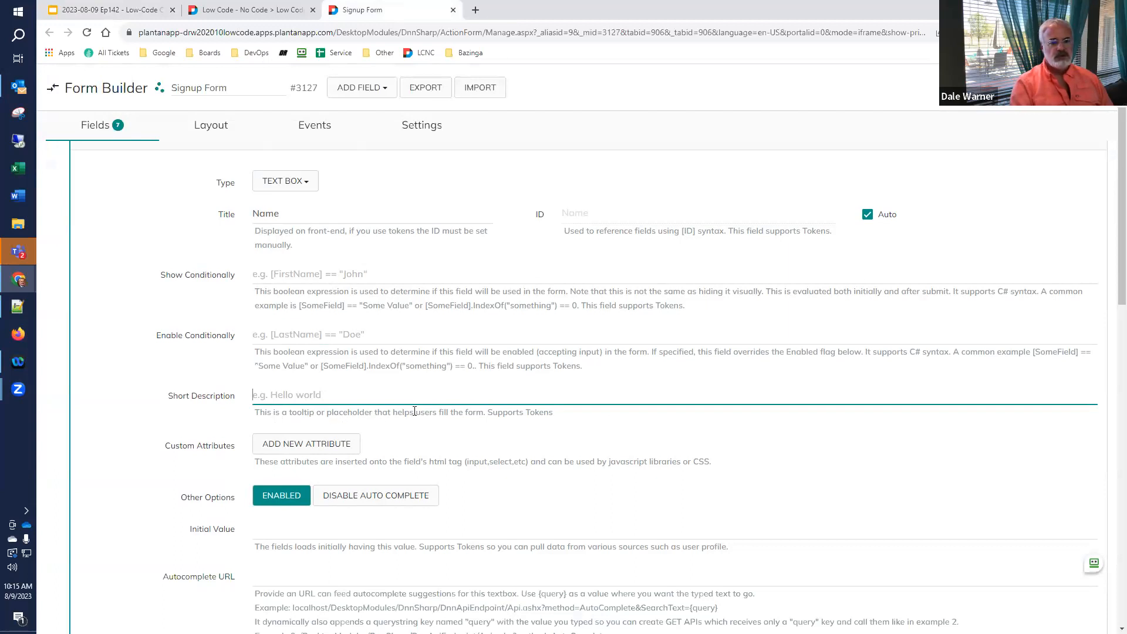
pyautogui.write('Please enter y')
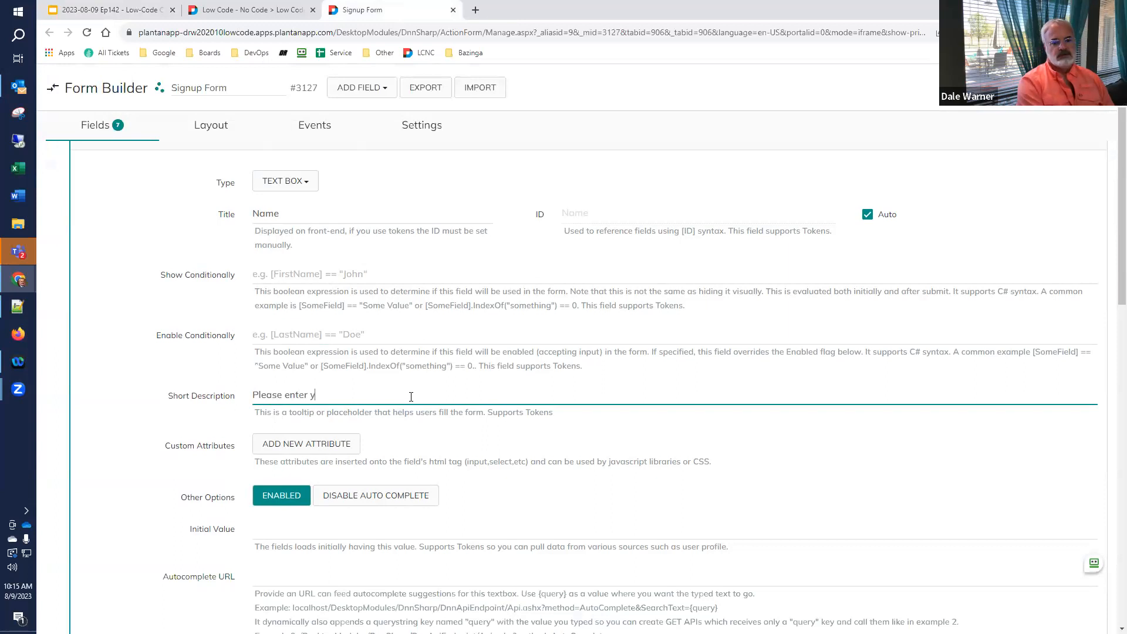
pyautogui.write('our name here.')
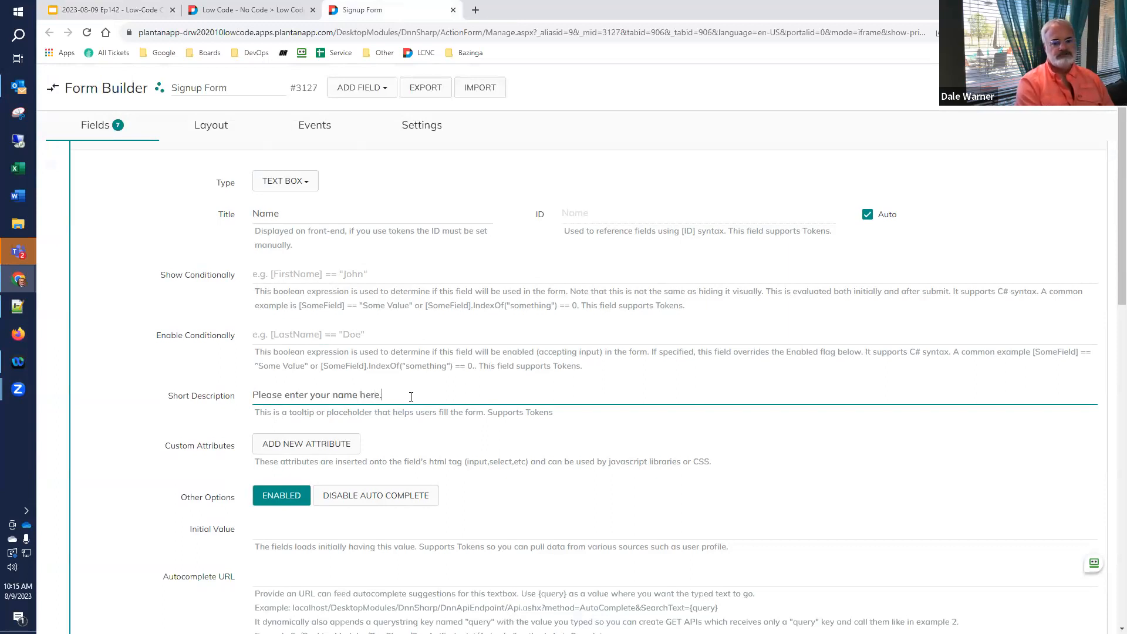
pyautogui.press('Tab')
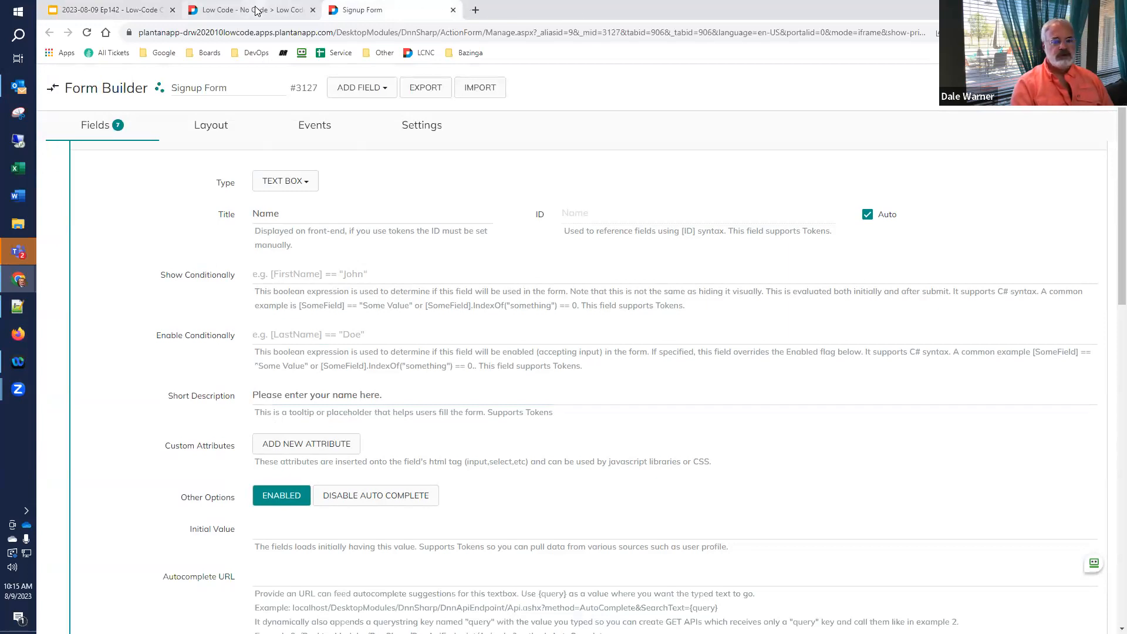
pyautogui.moveTo(256, 10)
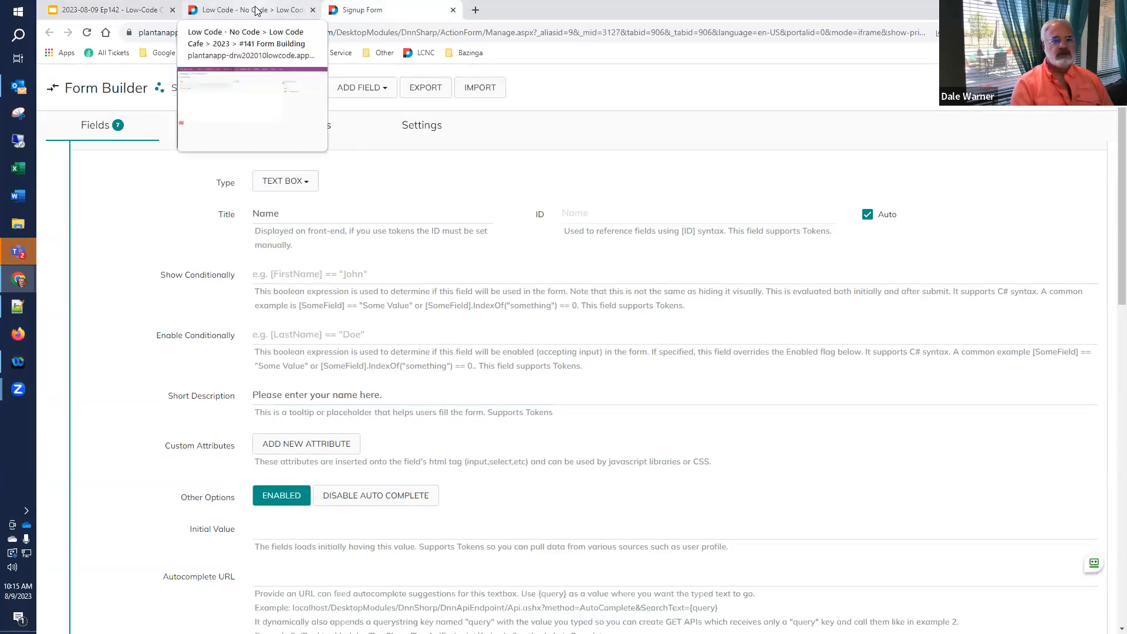
pyautogui.click(257, 11)
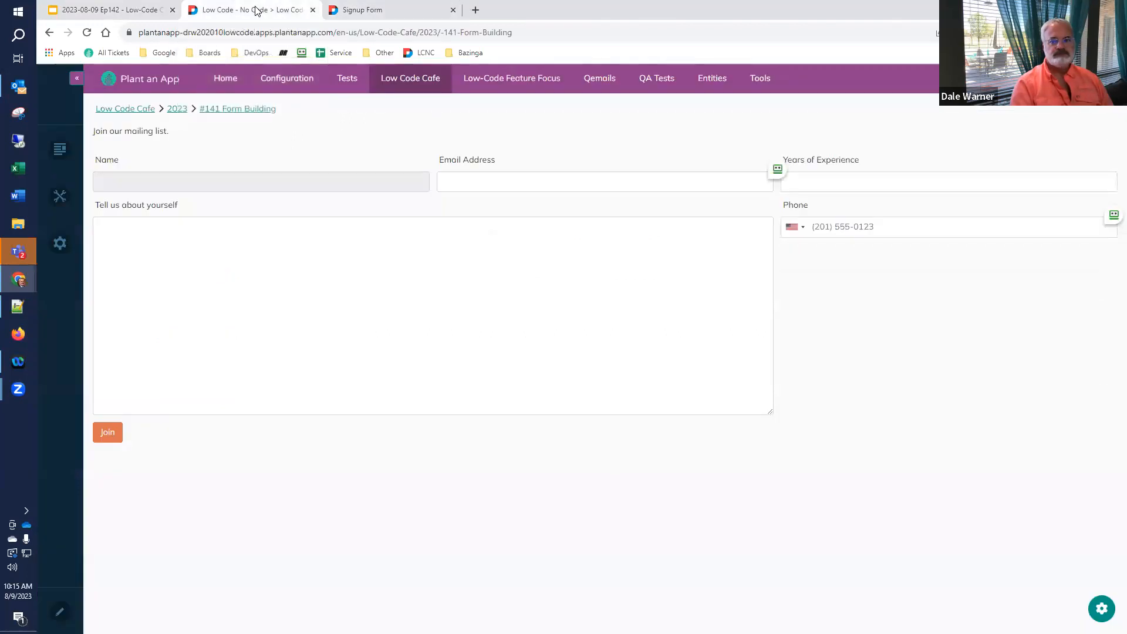
# - Reload the live form and type then clear 'Dale' in Name to show the required message
pyautogui.click(87, 34)
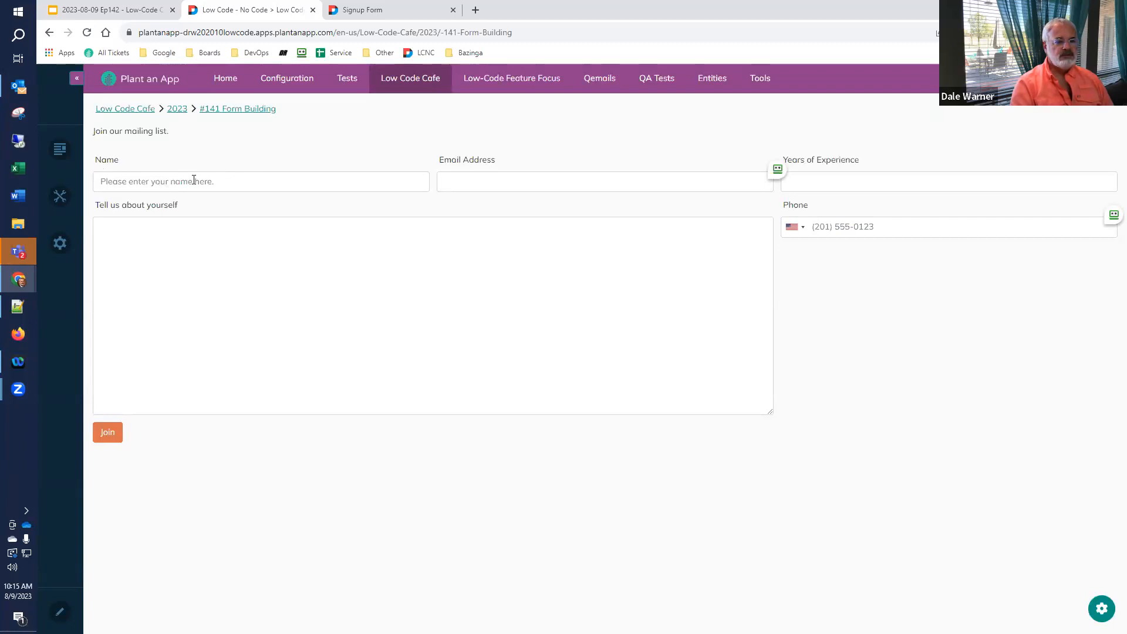
pyautogui.click(234, 182)
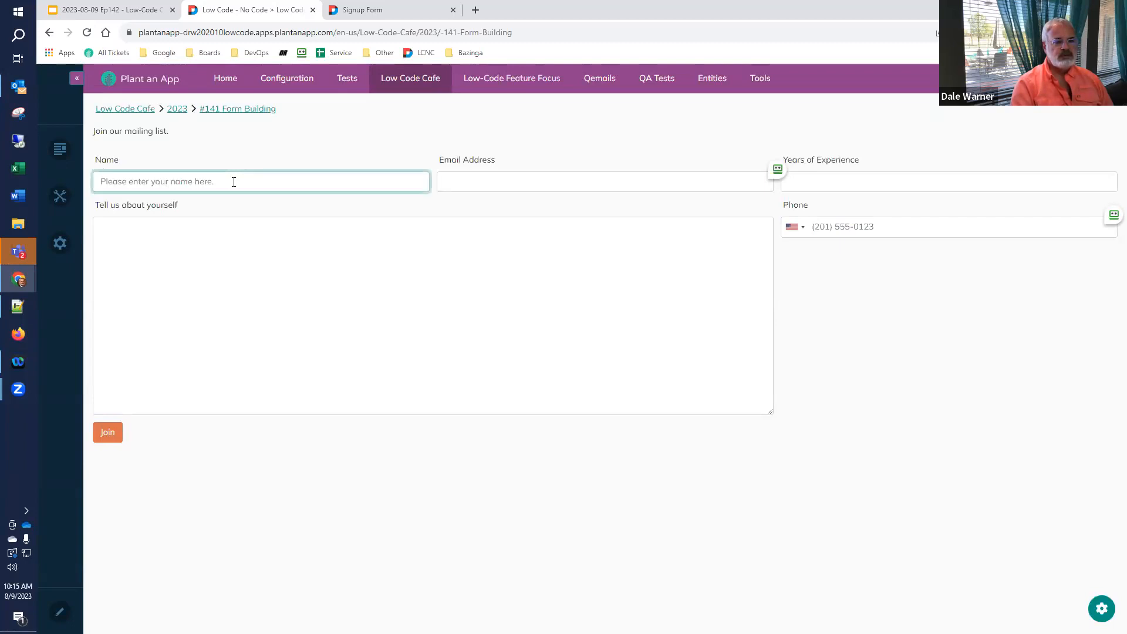
pyautogui.write('Dale')
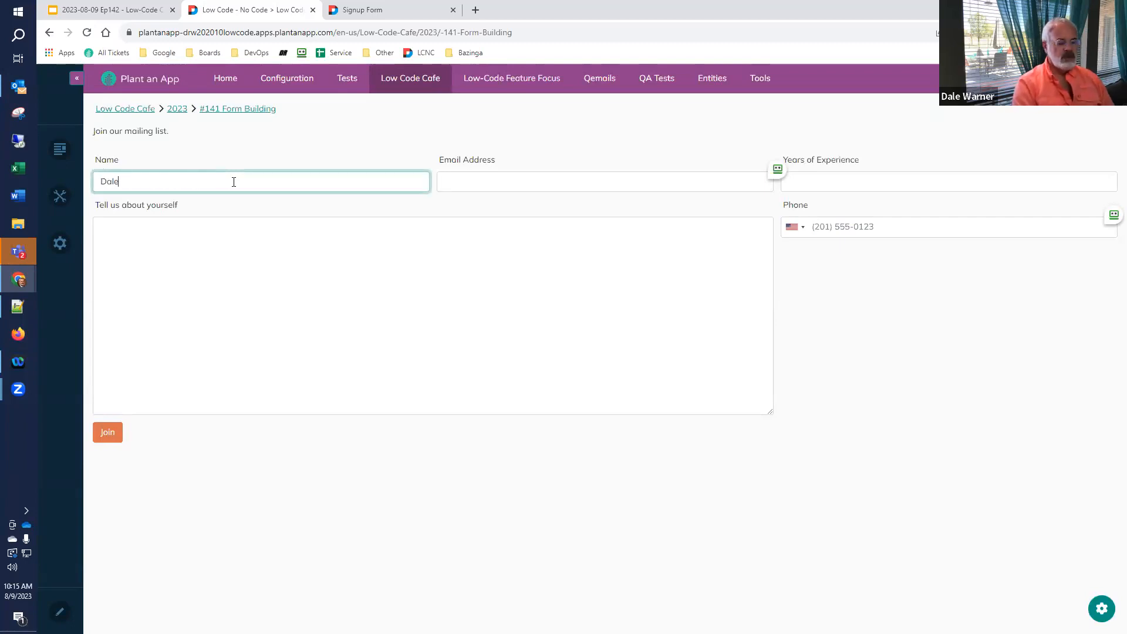
pyautogui.press('BackSpace')
pyautogui.press('BackSpace')
pyautogui.press('BackSpace')
pyautogui.press('BackSpace')
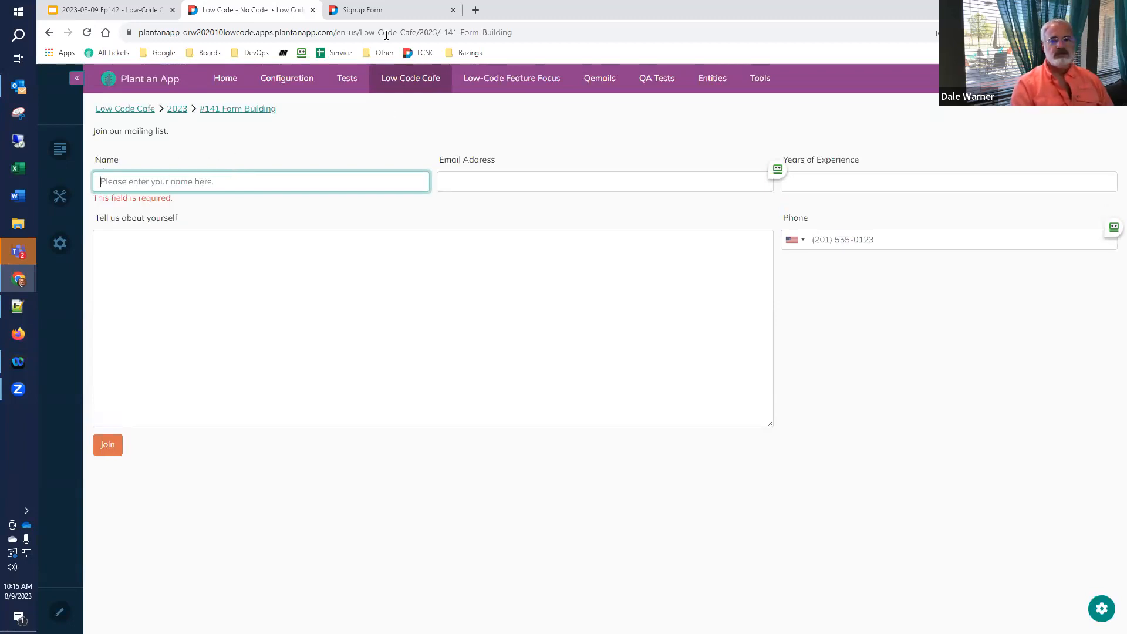
pyautogui.click(395, 14)
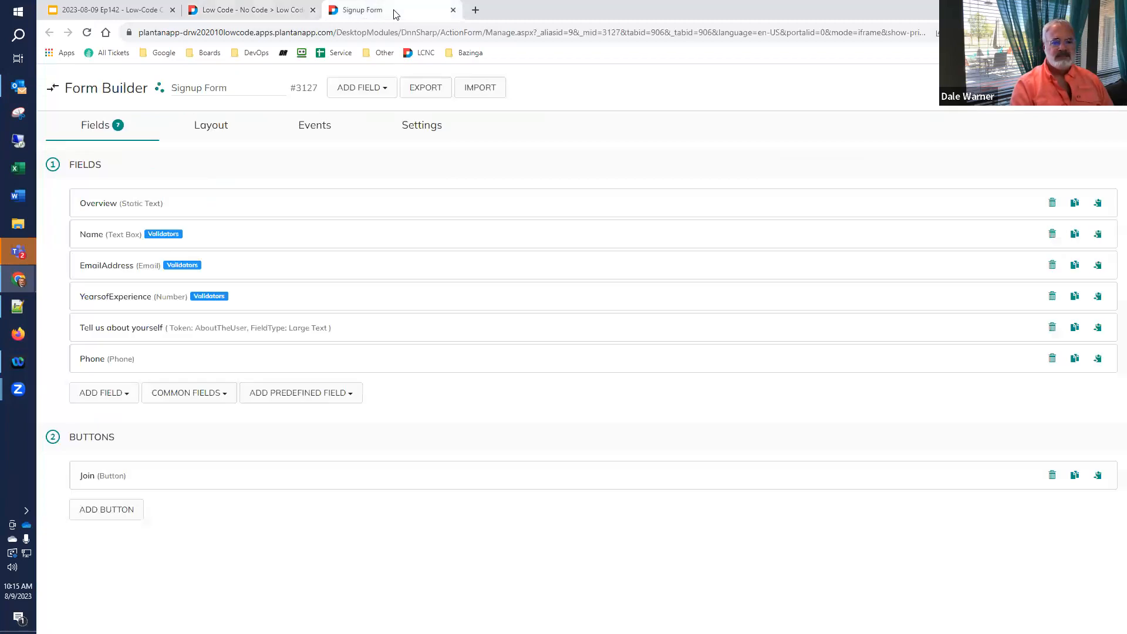
# - Review the form's layout settings against the live signup form
pyautogui.click(414, 133)
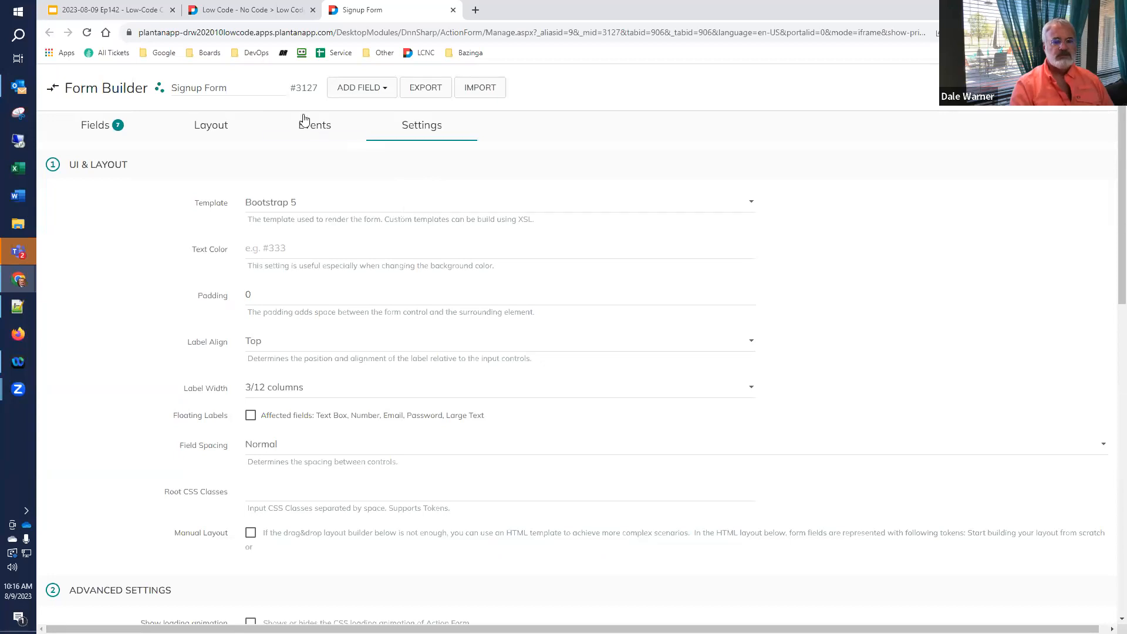
pyautogui.click(231, 8)
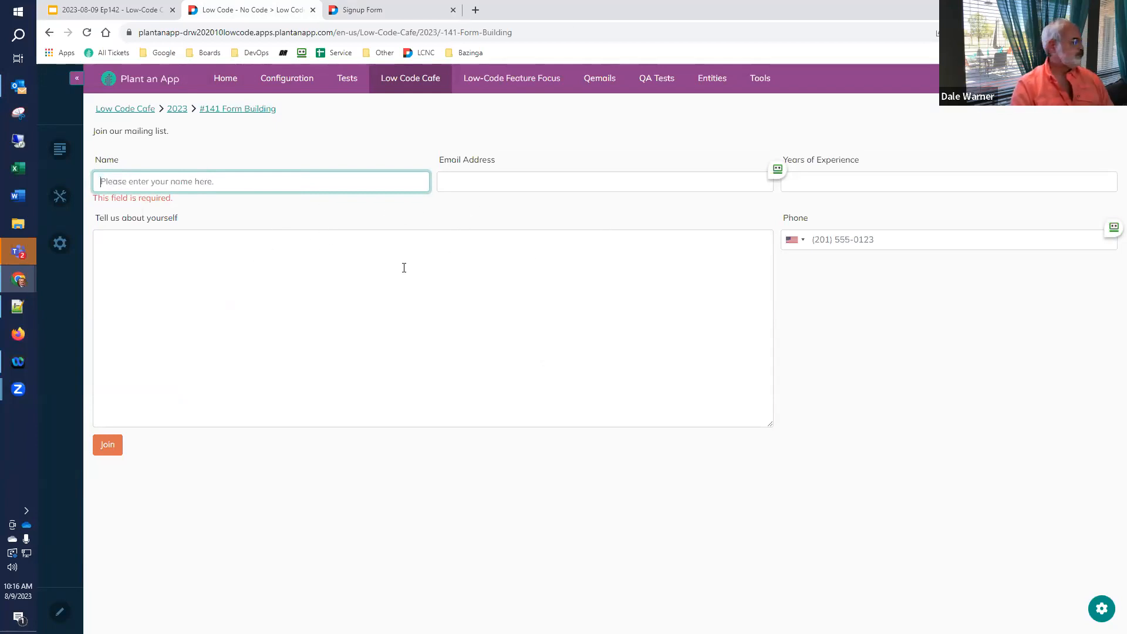
pyautogui.click(370, 12)
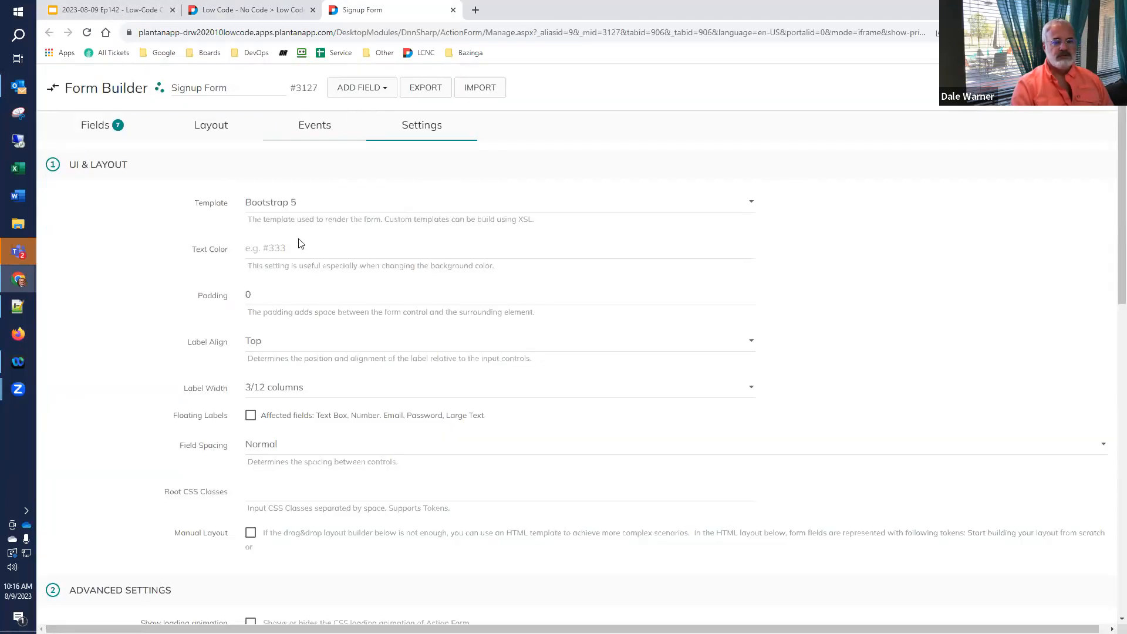
# - Expand Name and highlight its short description, comparing it with the slides and live form
pyautogui.click(100, 124)
pyautogui.click(94, 241)
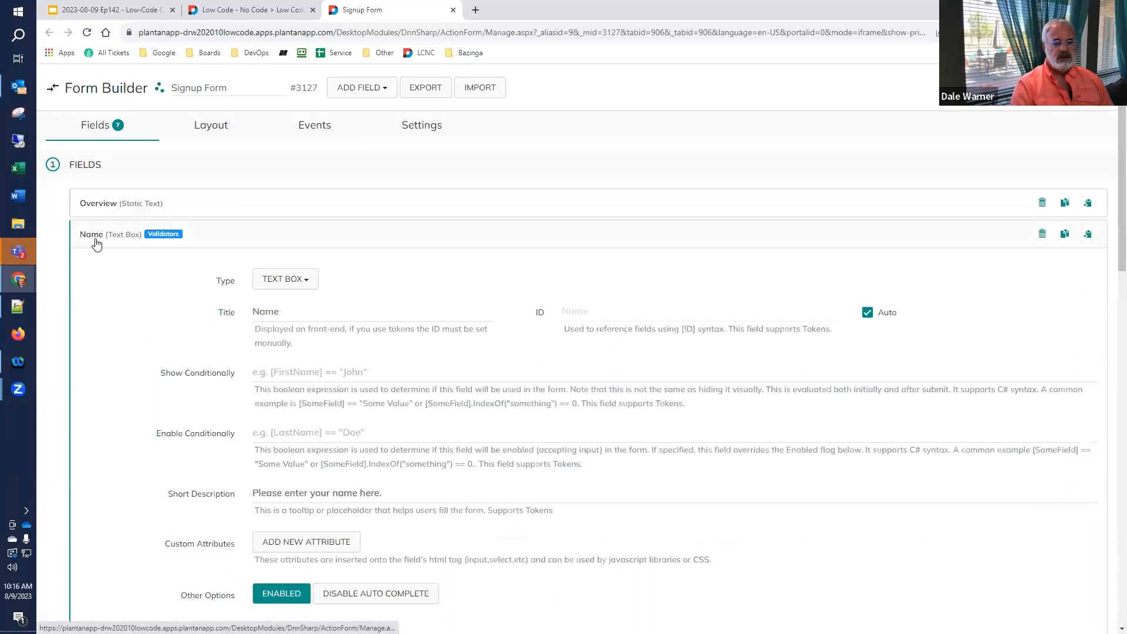
pyautogui.scroll(-3, 246, 347)
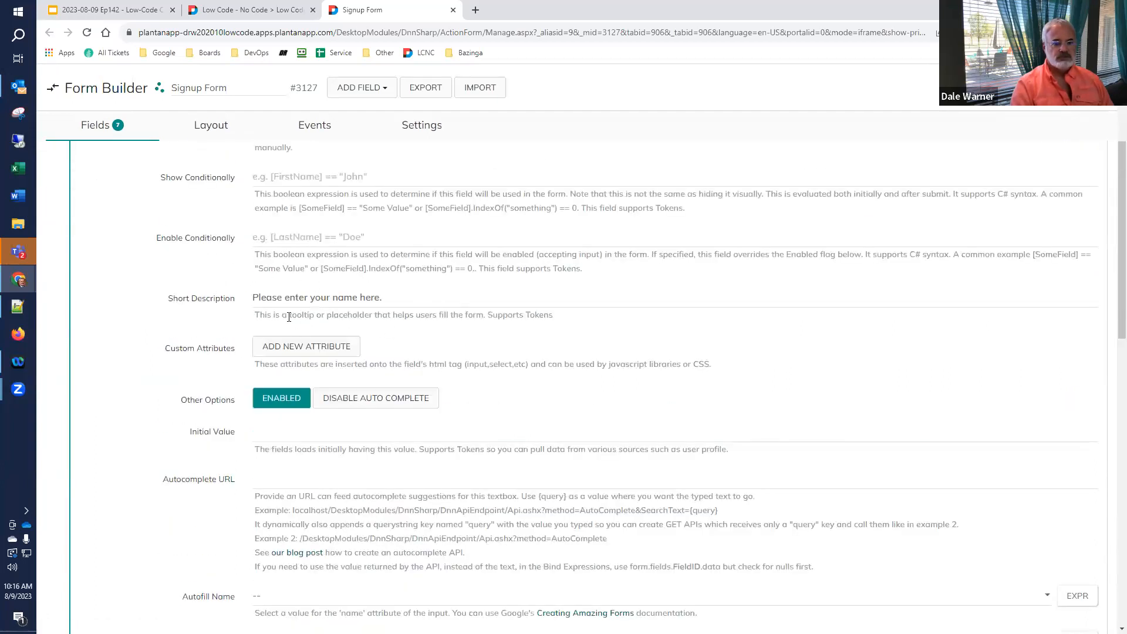
pyautogui.moveTo(398, 298); pyautogui.dragTo(137, 294)
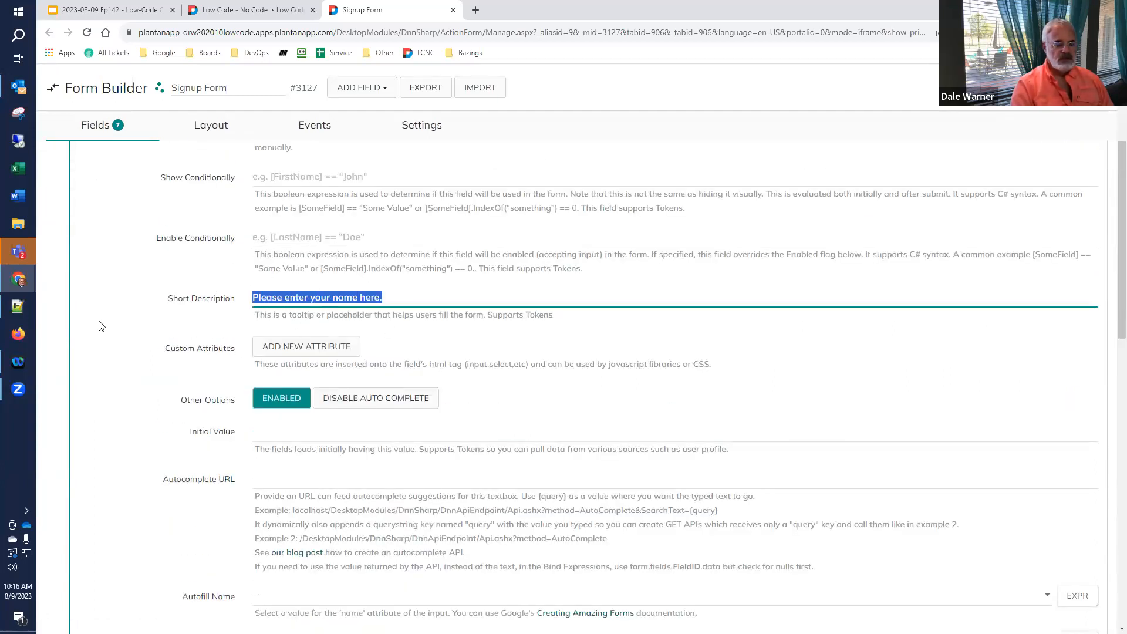
pyautogui.click(129, 14)
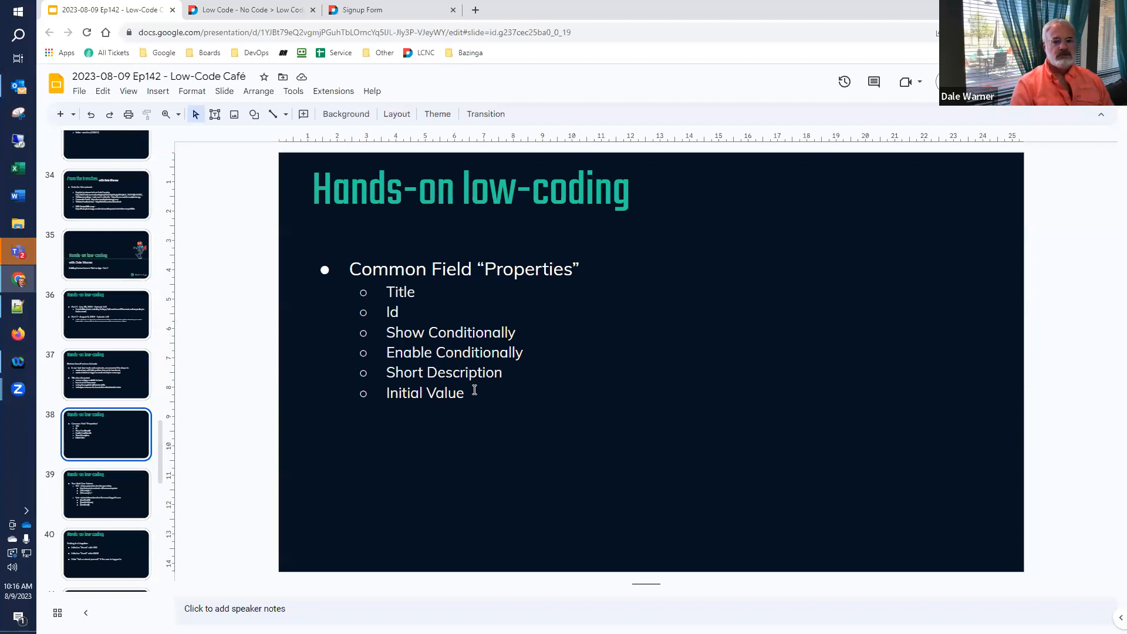
pyautogui.click(241, 9)
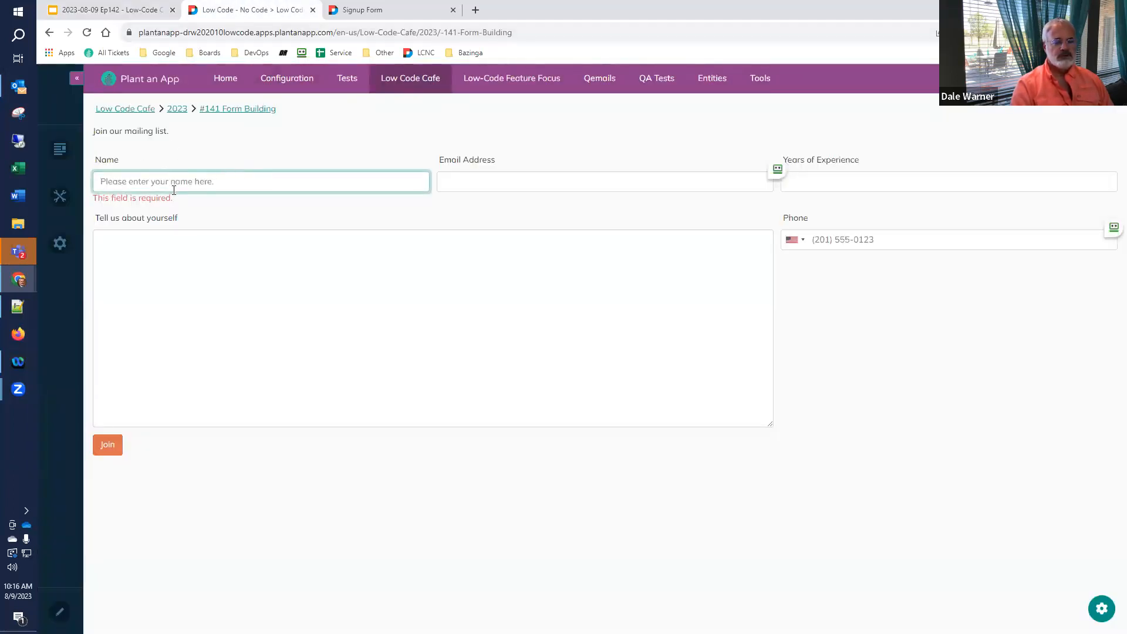
pyautogui.click(354, 11)
pyautogui.scroll(-2, 214, 320)
# - Give the Name field the initial value 'John Doe' and bring up the live signup form
pyautogui.click(303, 341)
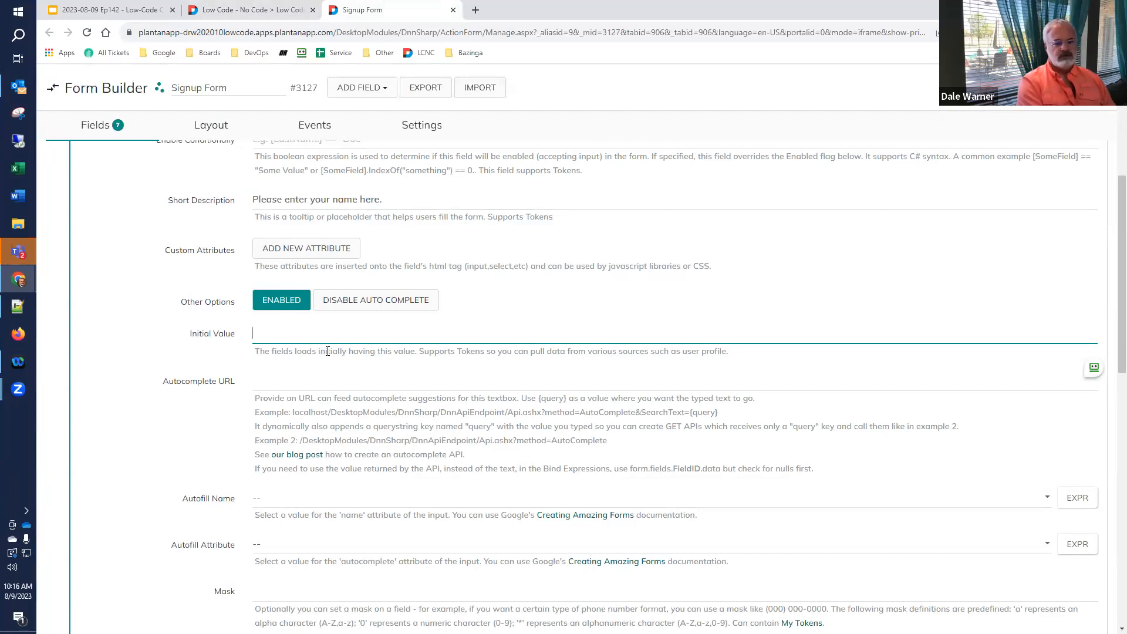
pyautogui.write('Jo')
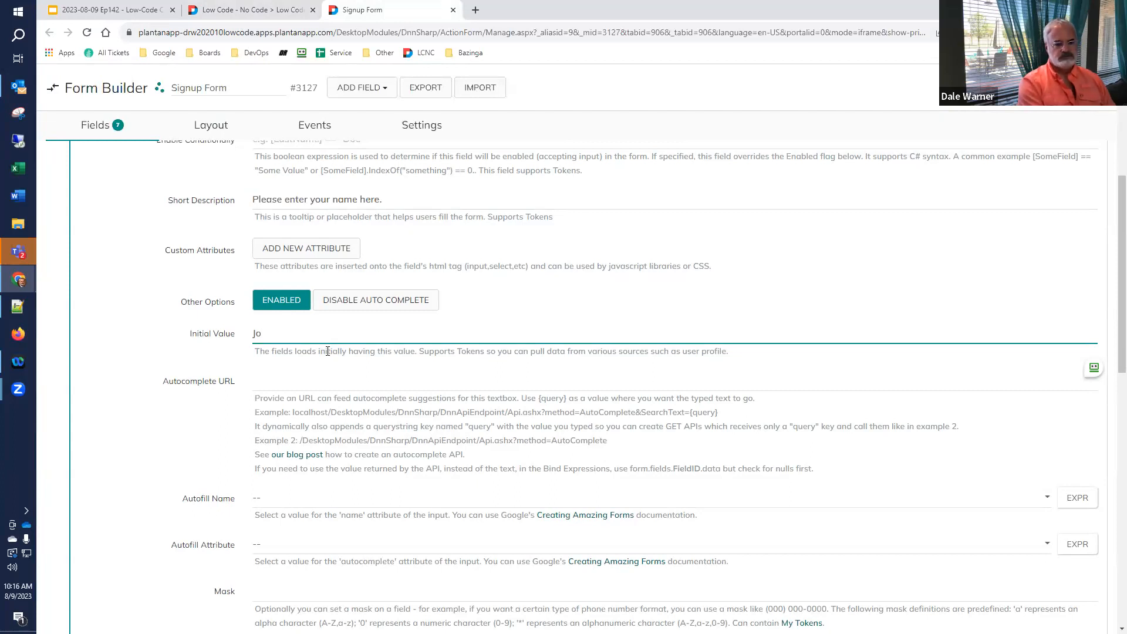
pyautogui.write('hn Doe')
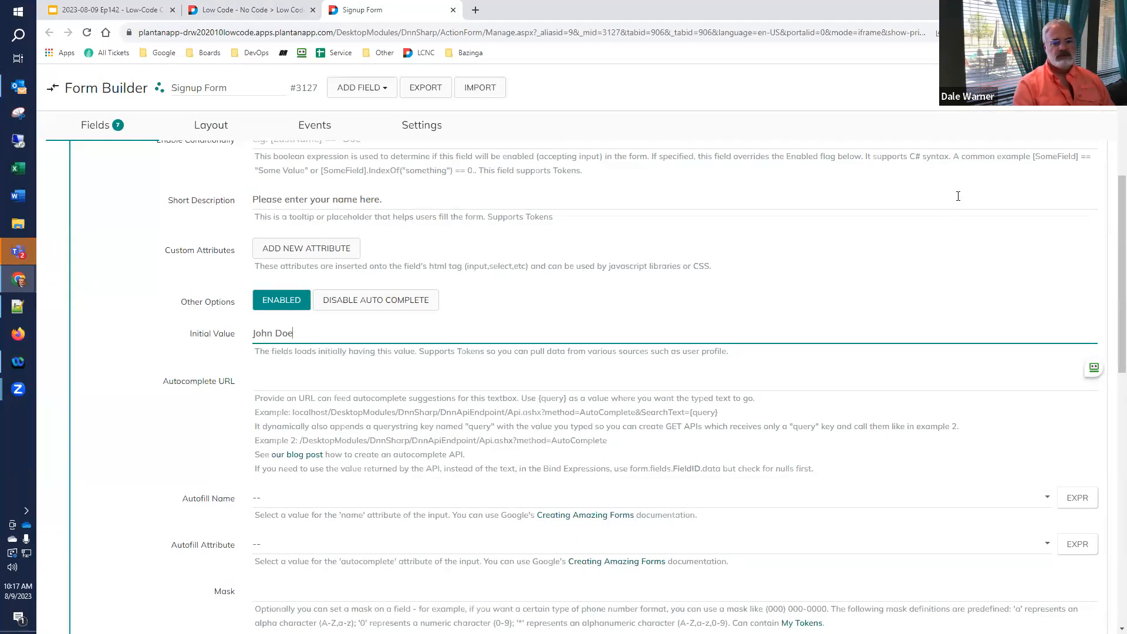
pyautogui.click(697, 119)
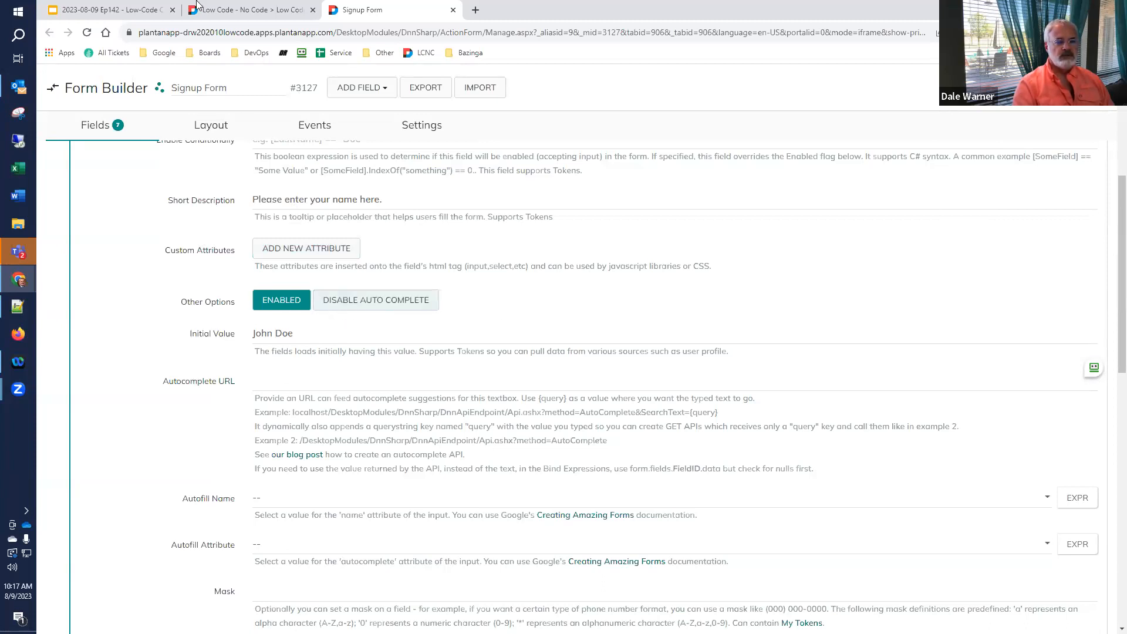
pyautogui.click(239, 16)
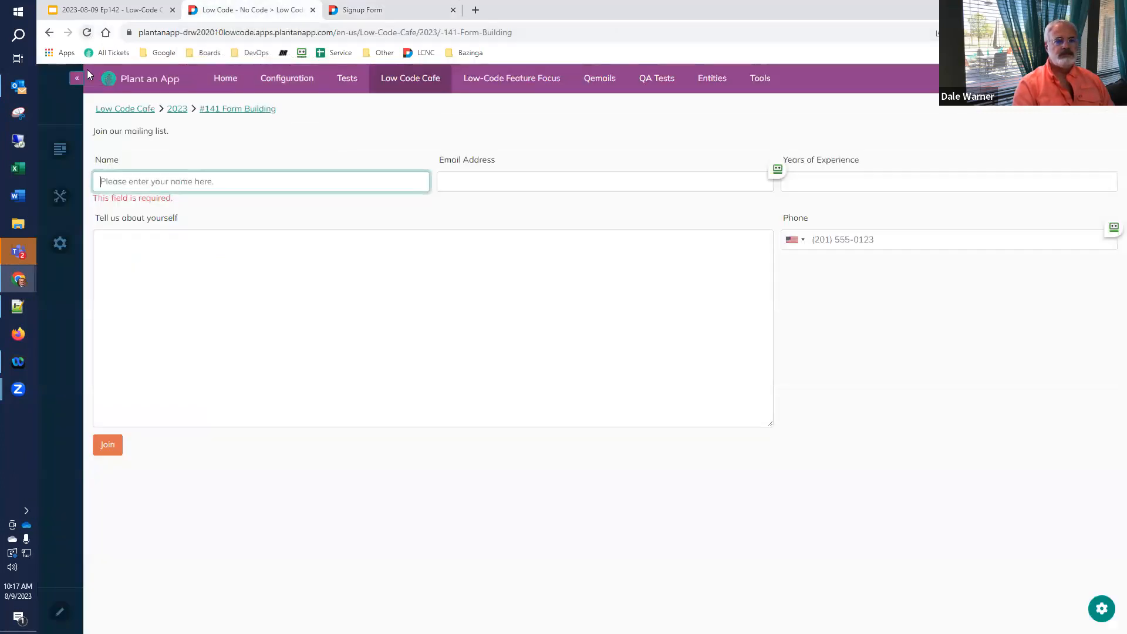
# - Reload the live signup form, confirm Name comes prefilled with 'John Doe', then return to Form Builder
pyautogui.click(87, 33)
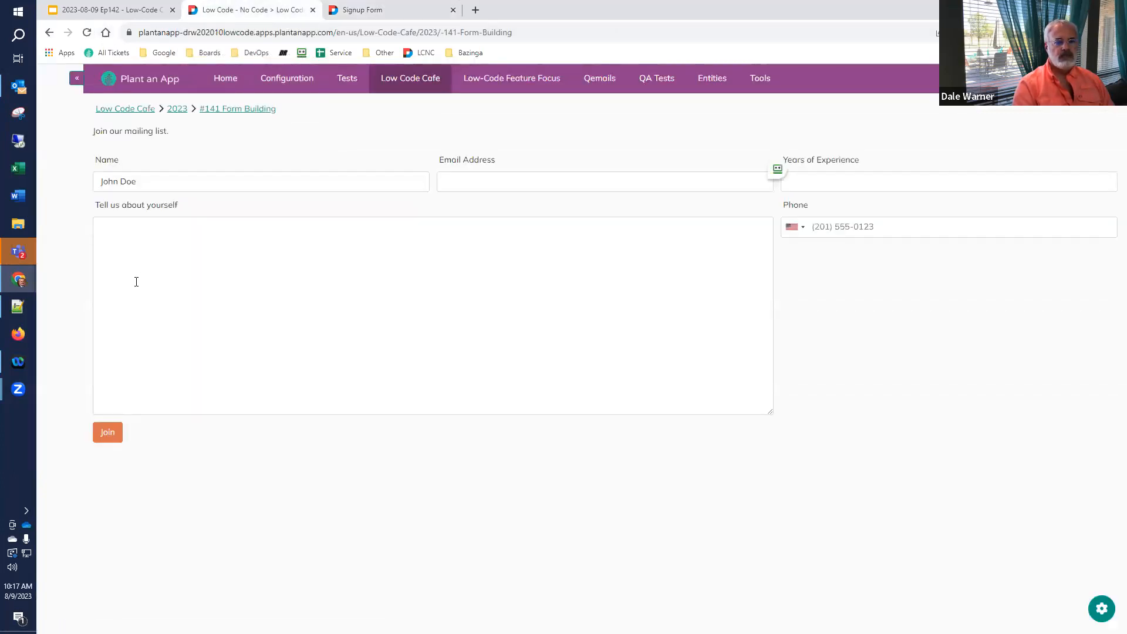
pyautogui.click(175, 182)
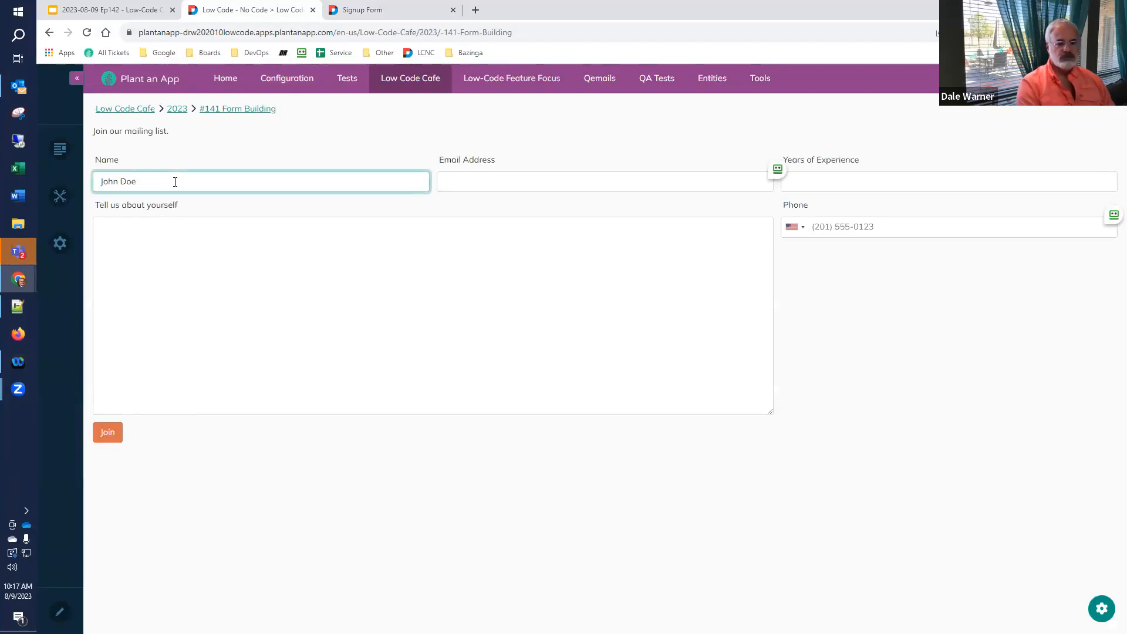
pyautogui.hotkey('ctrl', 'a')
pyautogui.click(175, 182)
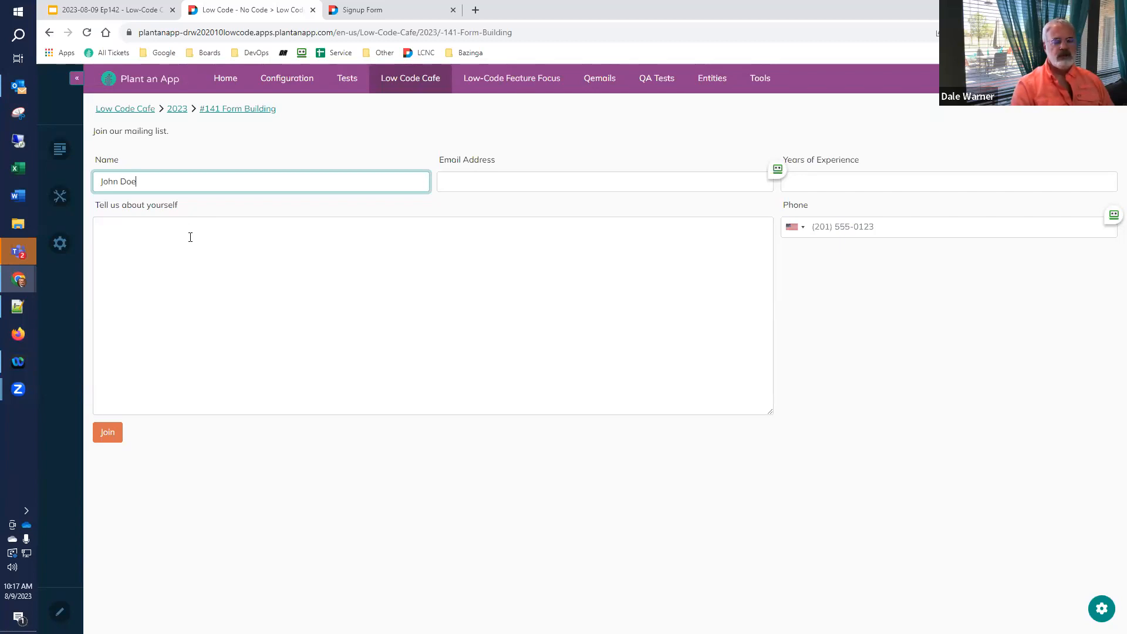
pyautogui.click(392, 6)
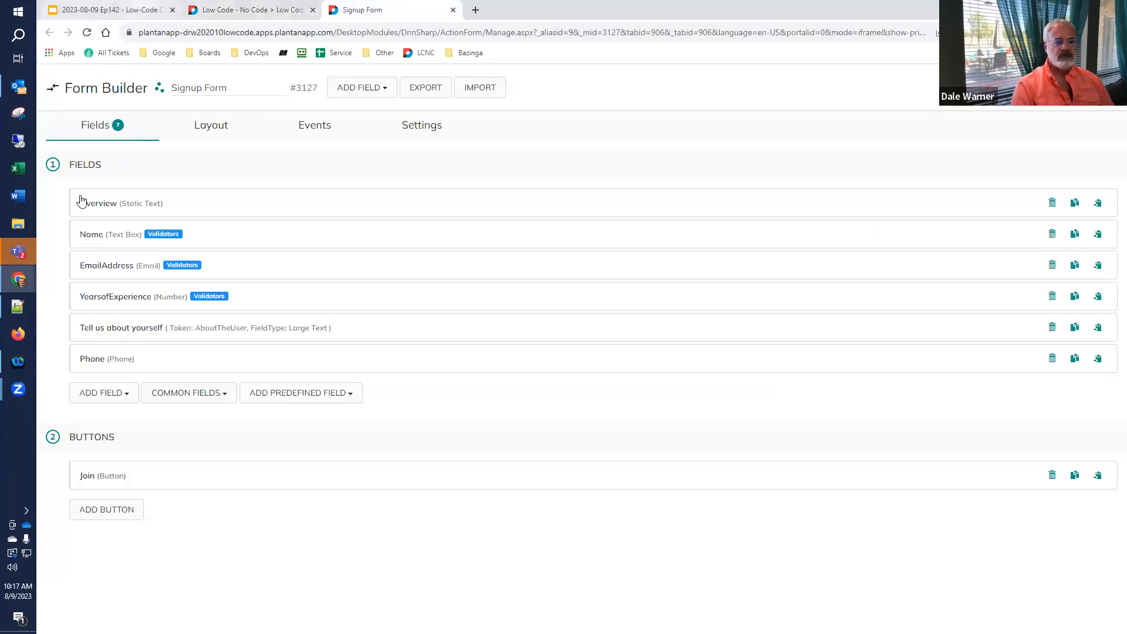
# - Clear the Name field's 'John Doe' initial value, then show slide 39, Your first Core Tokens
pyautogui.click(110, 249)
pyautogui.scroll(-5, 119, 269)
pyautogui.moveTo(303, 334); pyautogui.dragTo(197, 333)
pyautogui.press('BackSpace')
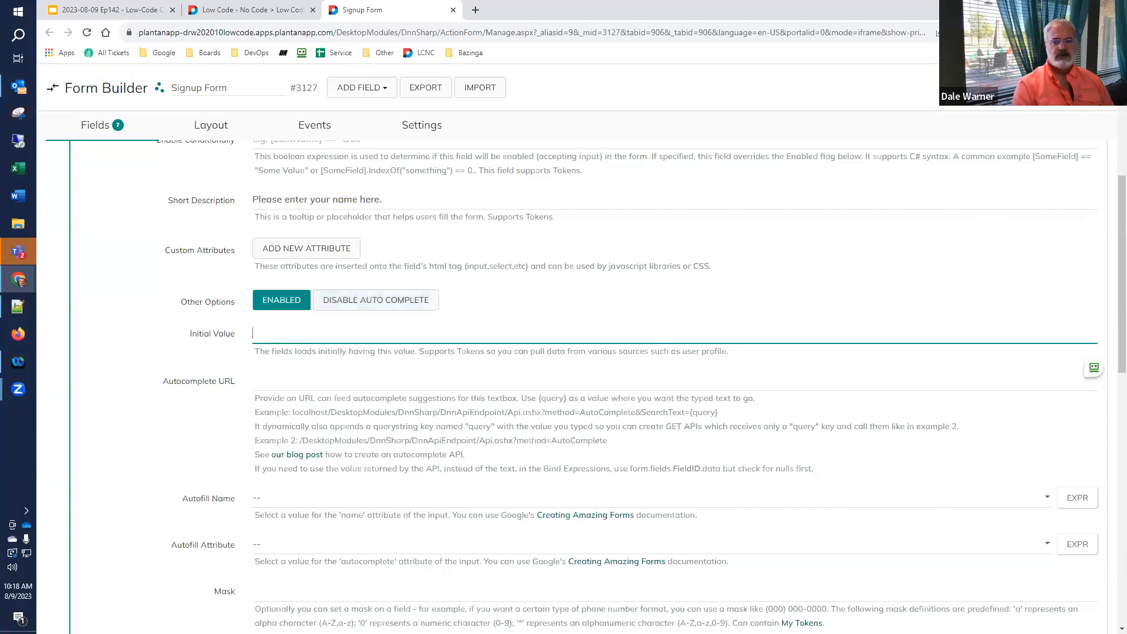
pyautogui.click(1070, 87)
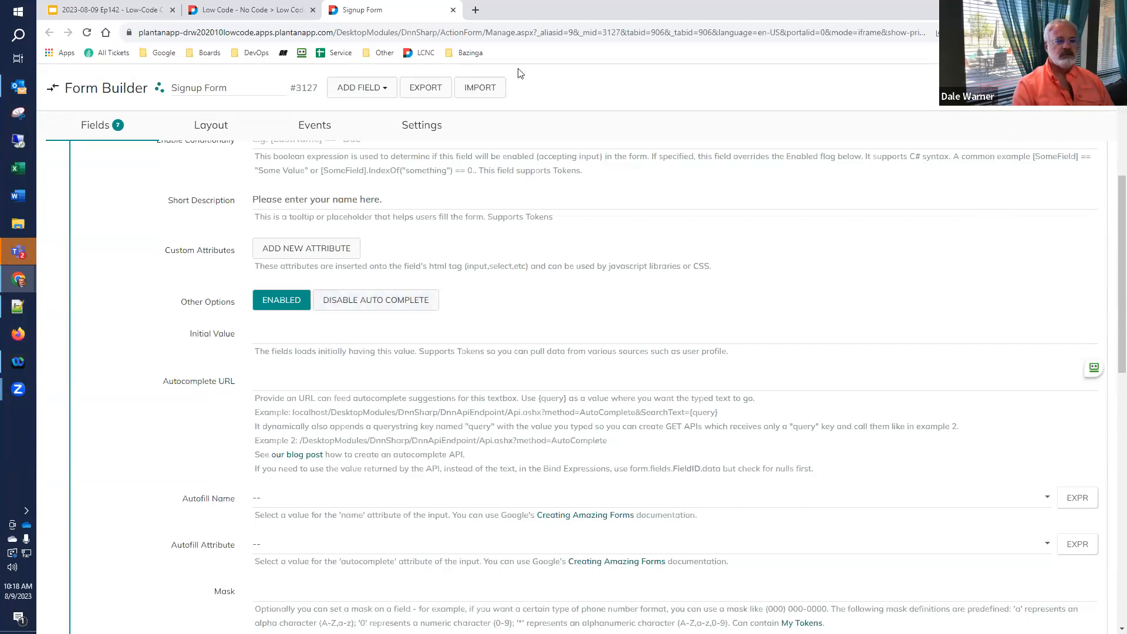
pyautogui.click(128, 13)
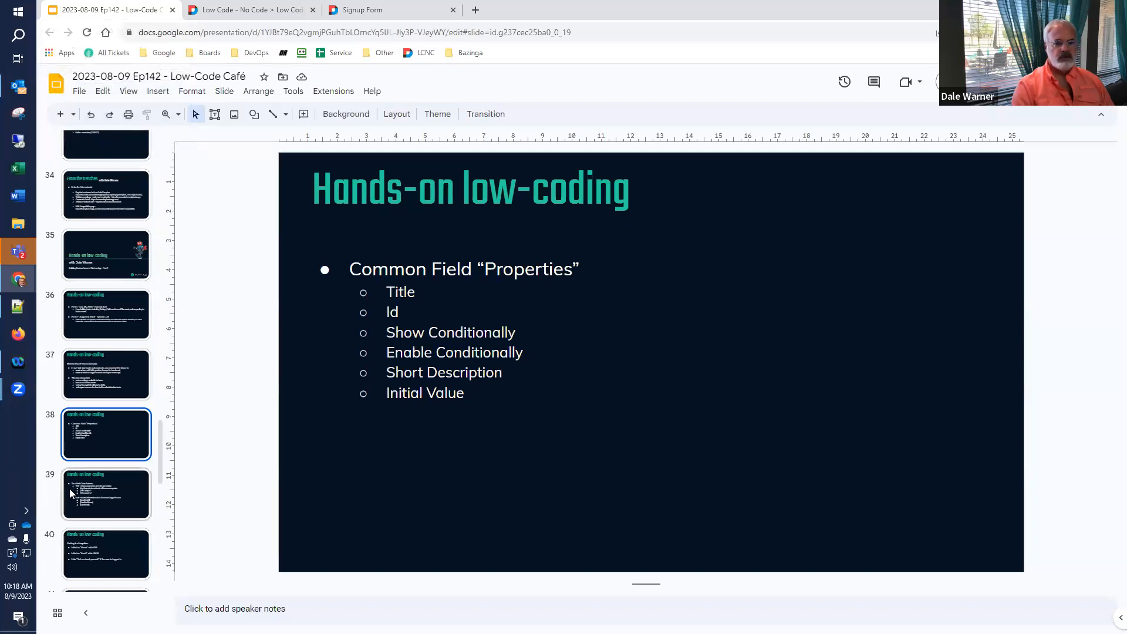
pyautogui.click(57, 503)
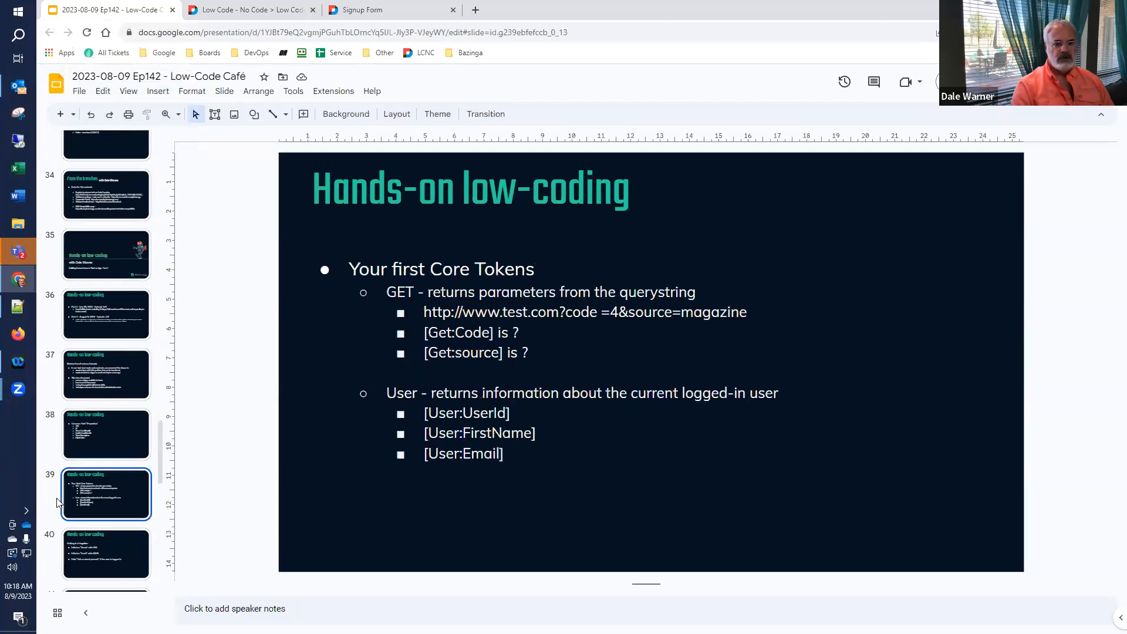
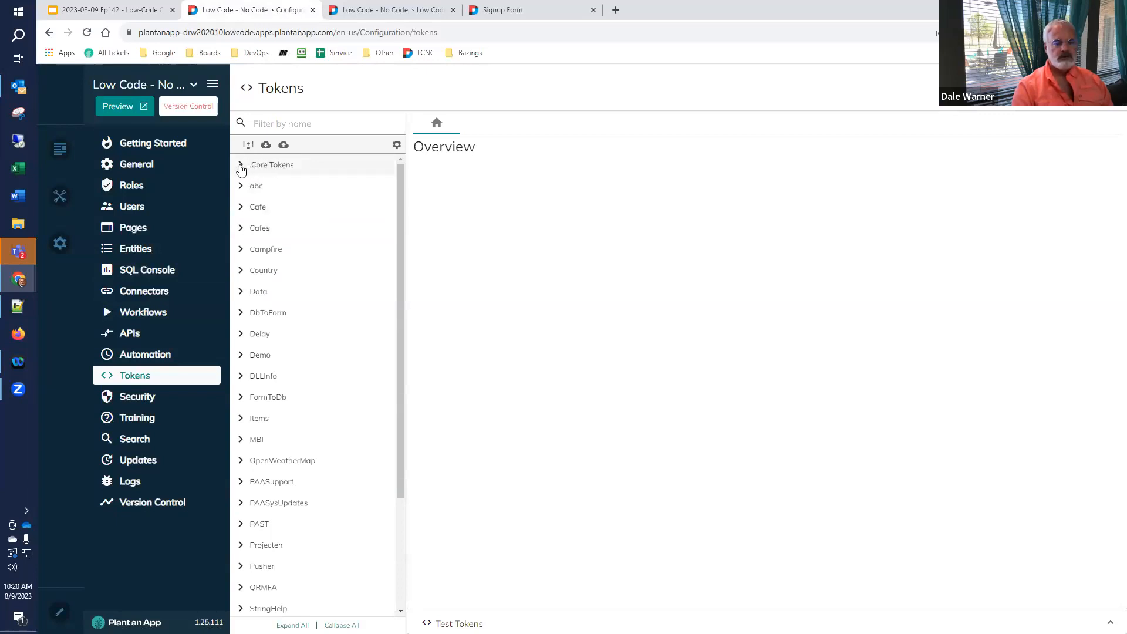
# - Expand Core Tokens and open the Get and User token reference pages
pyautogui.click(241, 168)
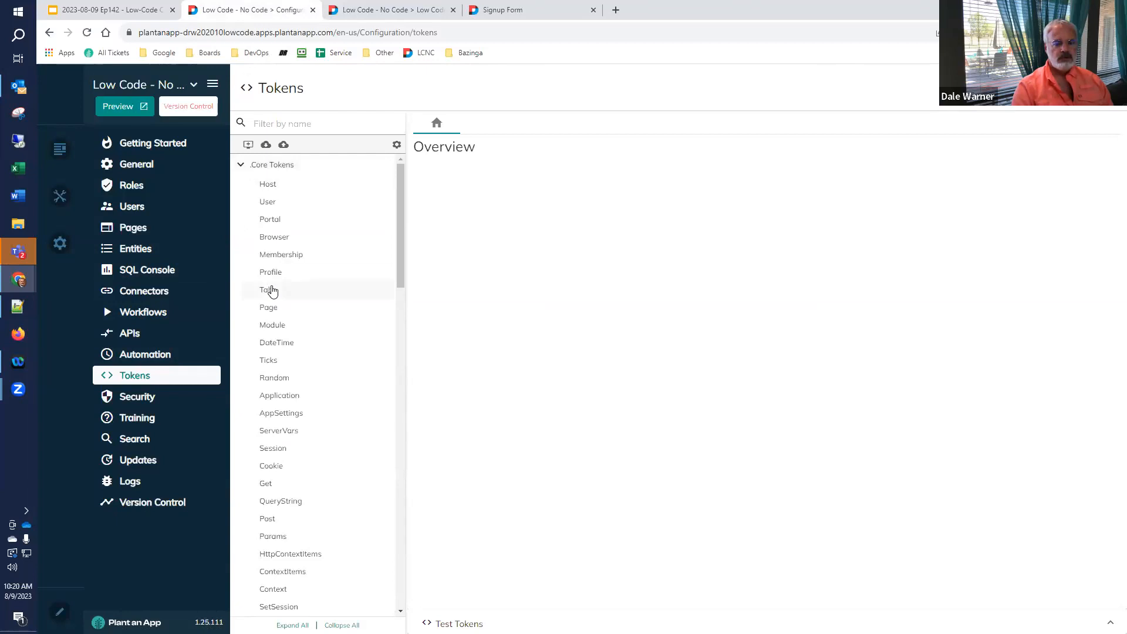
pyautogui.scroll(-3, 296, 397)
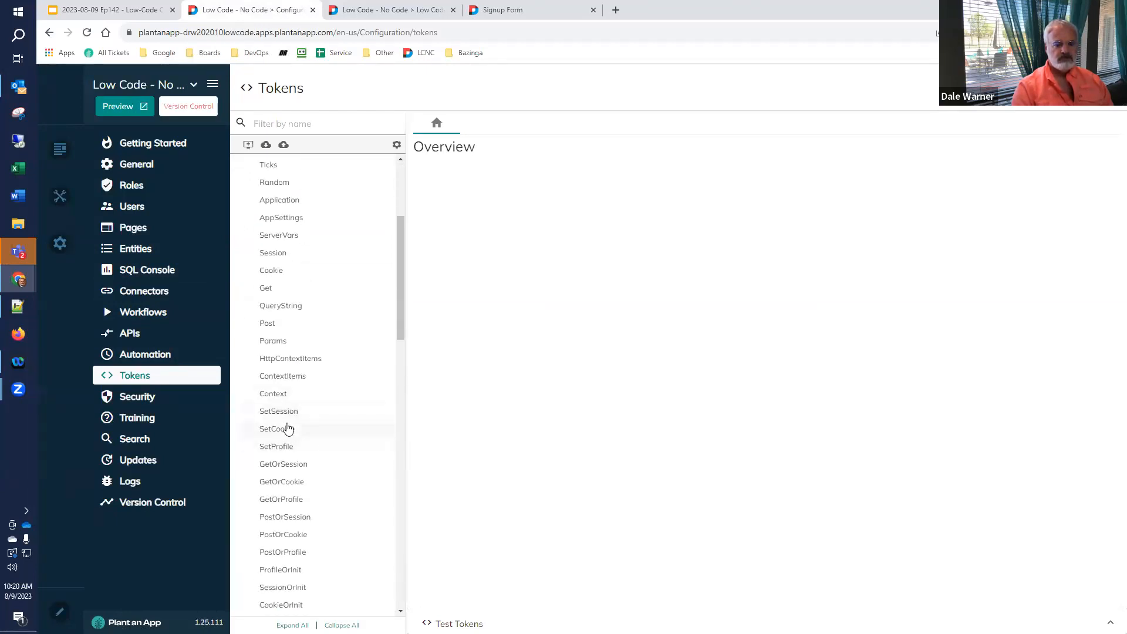
pyautogui.click(260, 290)
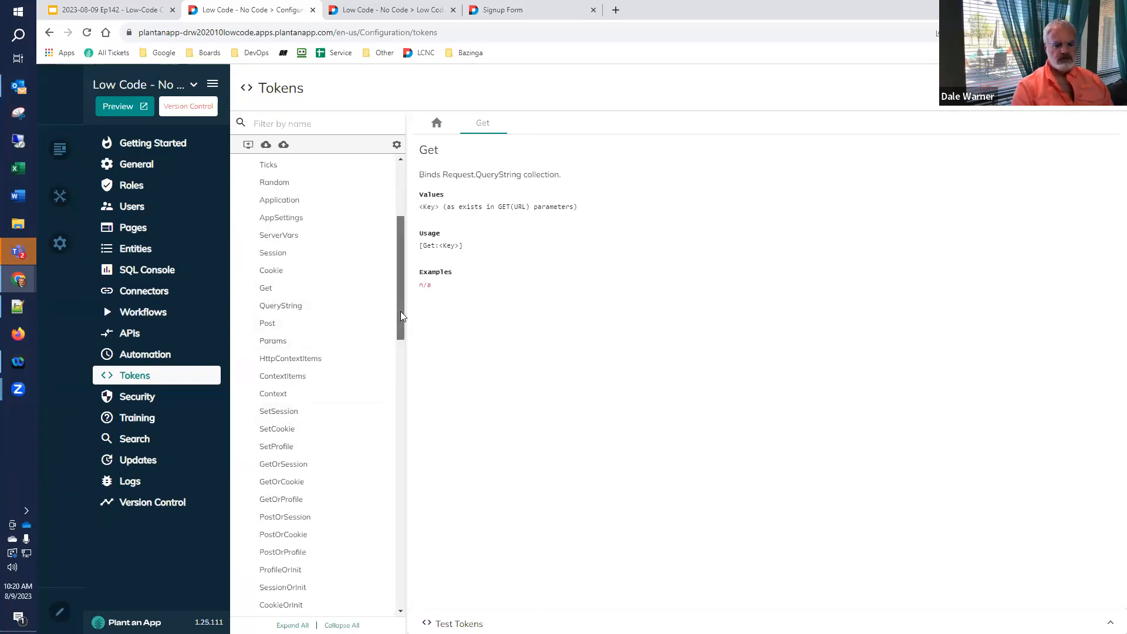
pyautogui.scroll(4, 400, 316)
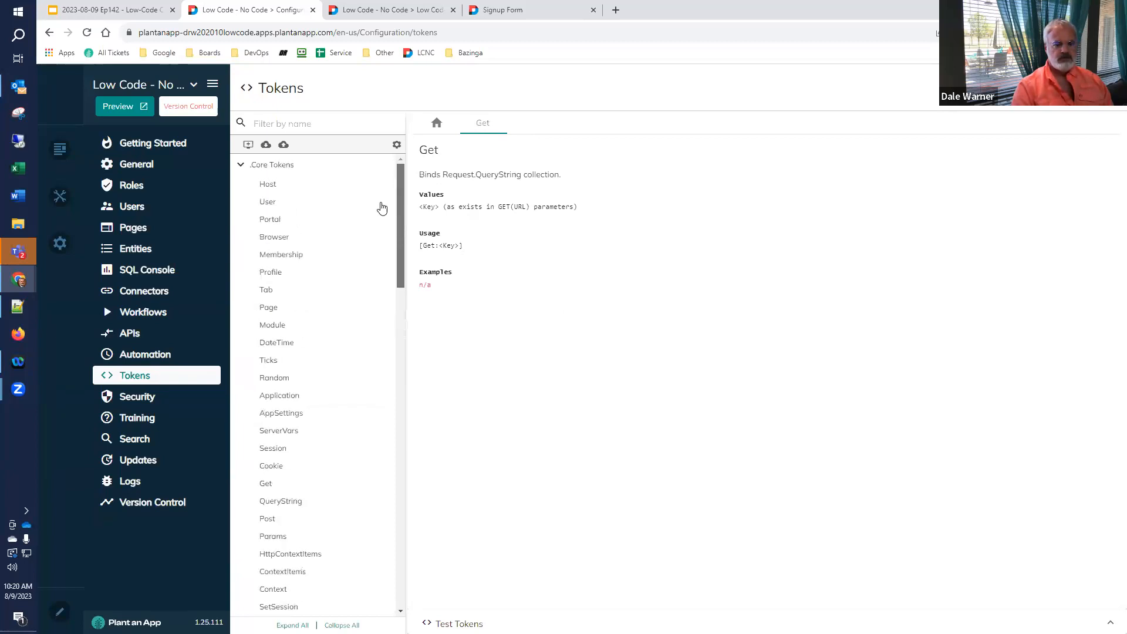
pyautogui.click(275, 203)
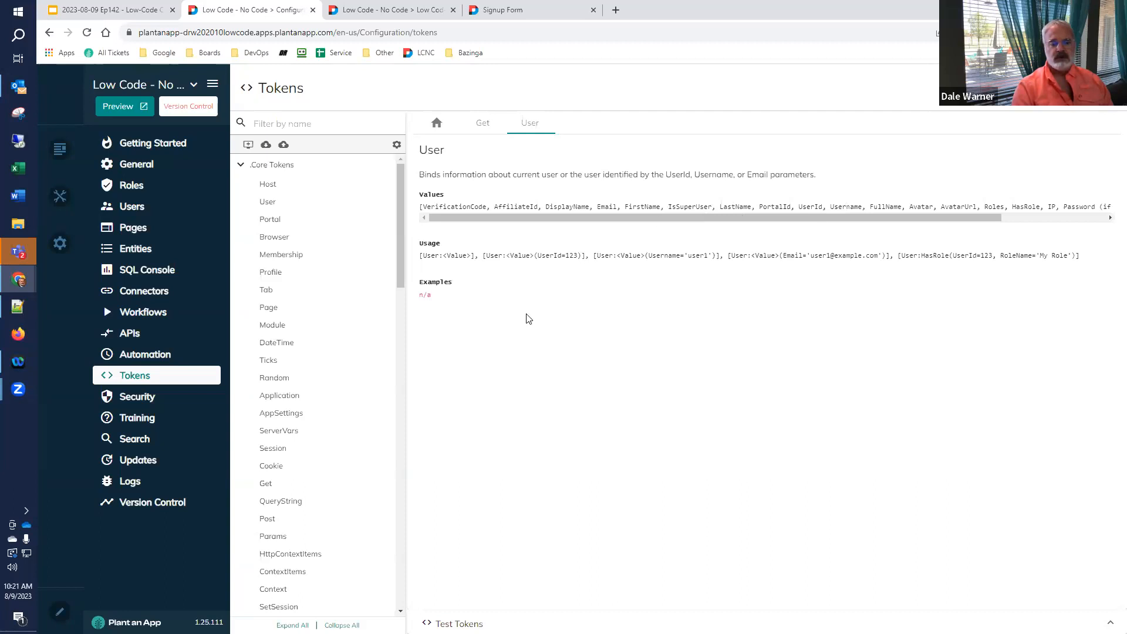
# - Run [User:UserId] in the Test Tokens panel
pyautogui.click(441, 621)
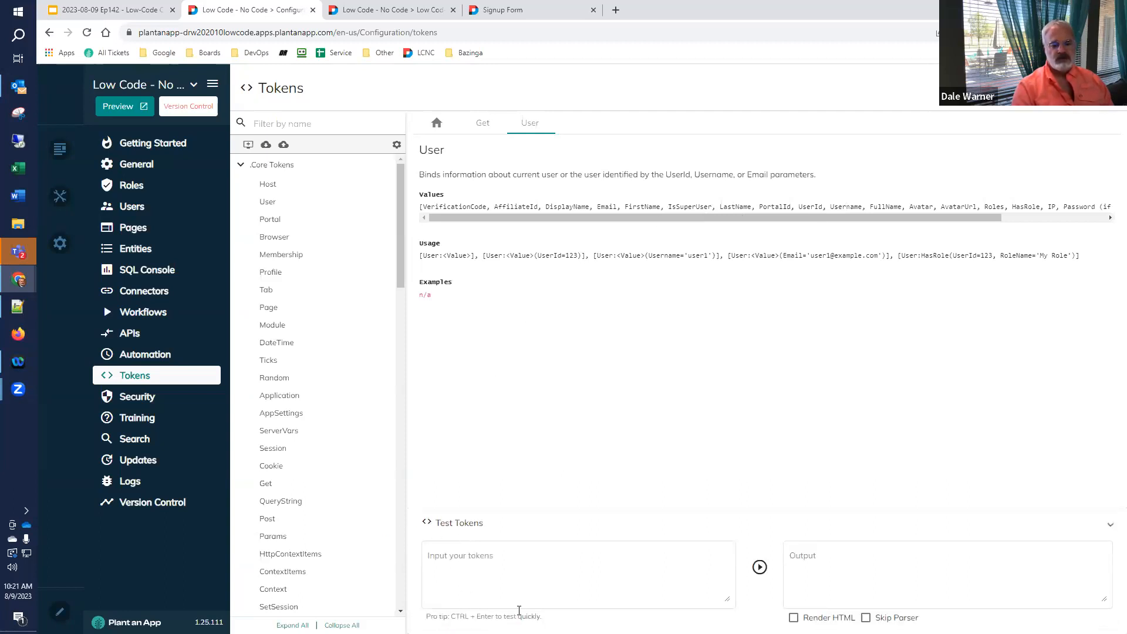
pyautogui.click(460, 526)
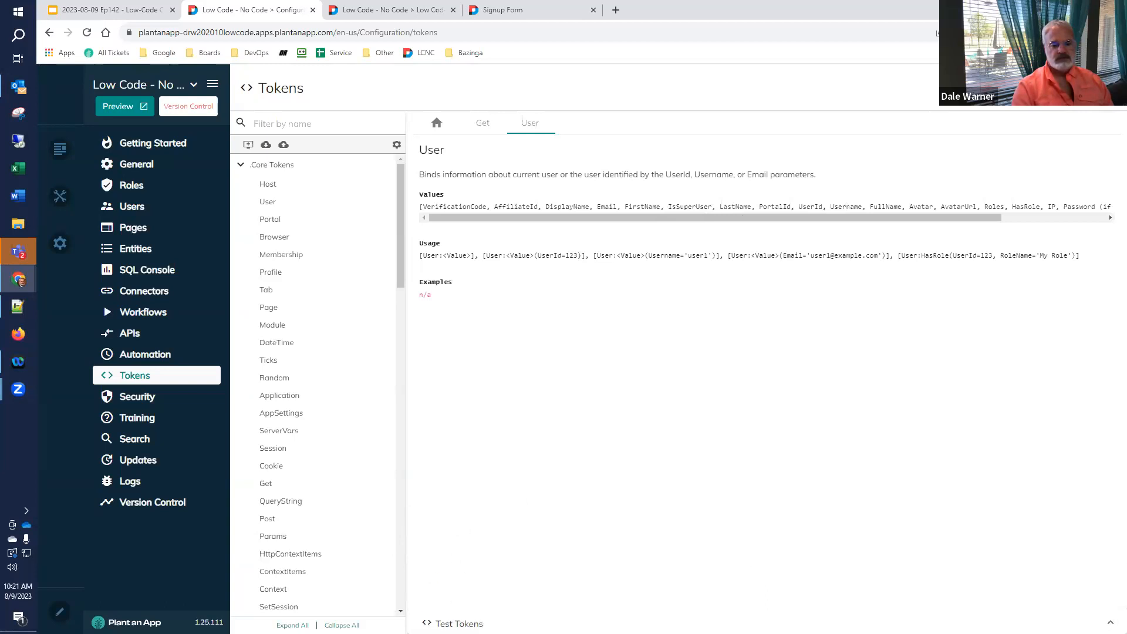
pyautogui.click(463, 621)
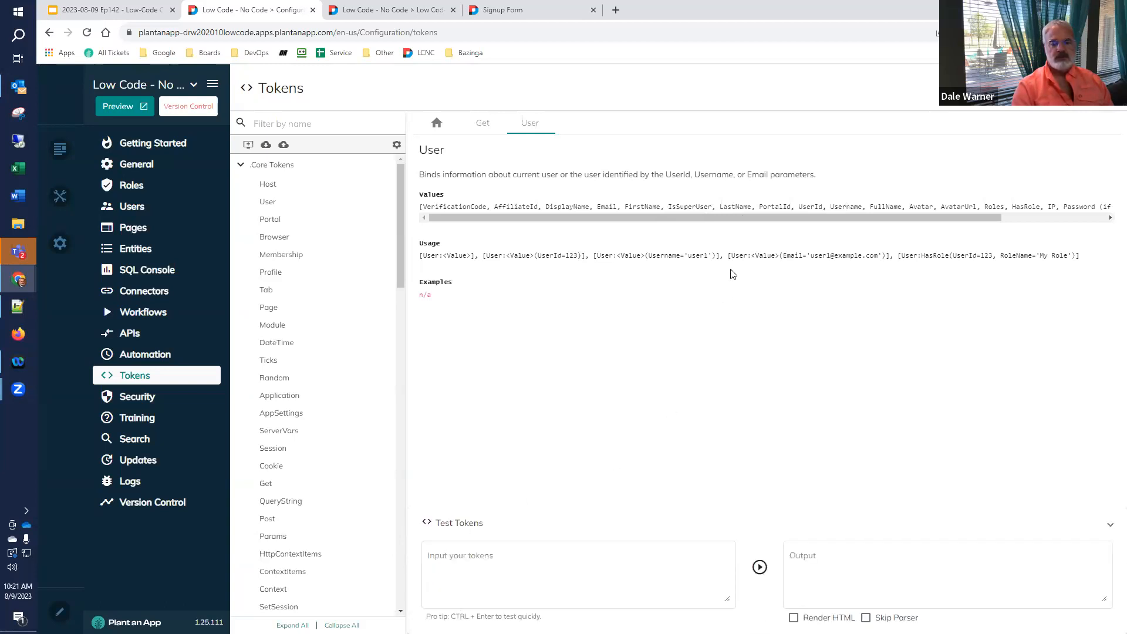
pyautogui.click(524, 580)
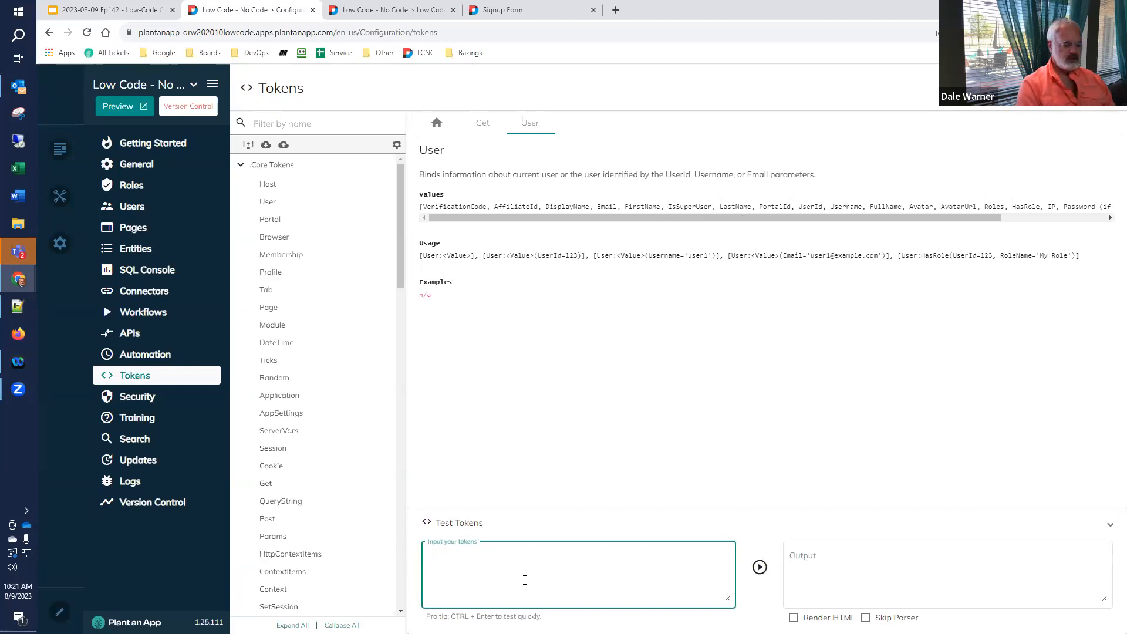
pyautogui.write('[Us')
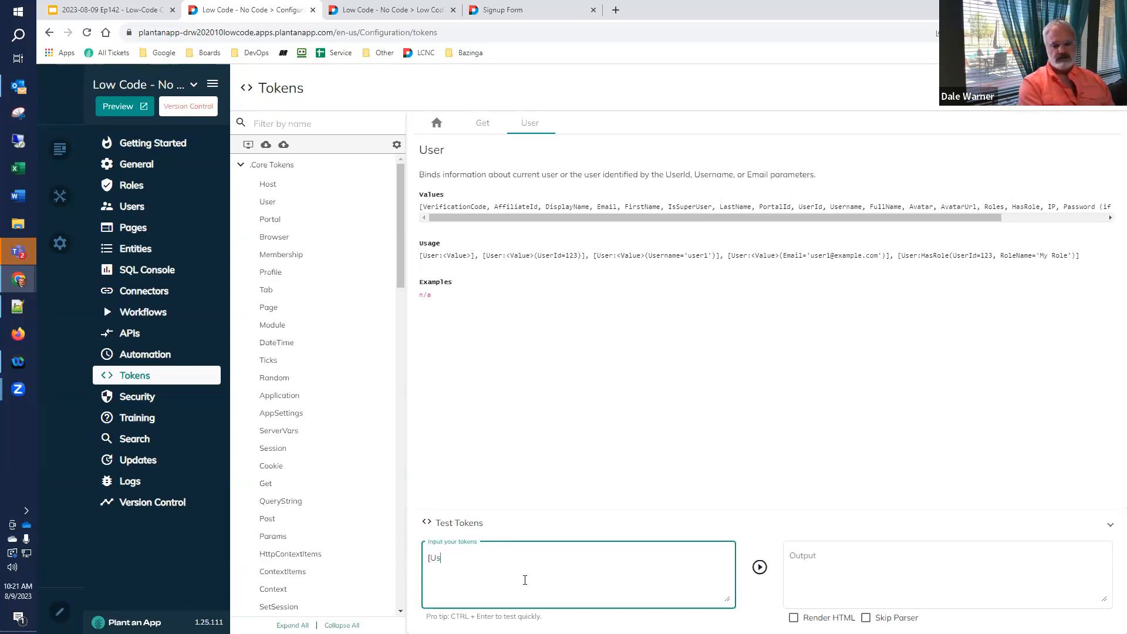
pyautogui.write('er:UserId]')
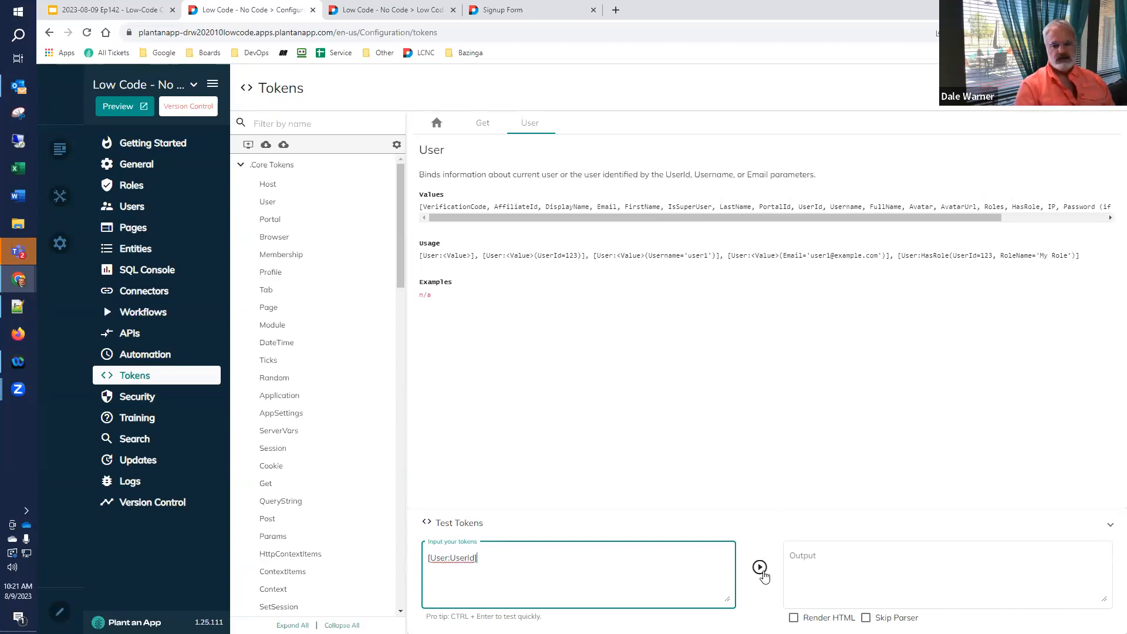
pyautogui.click(761, 569)
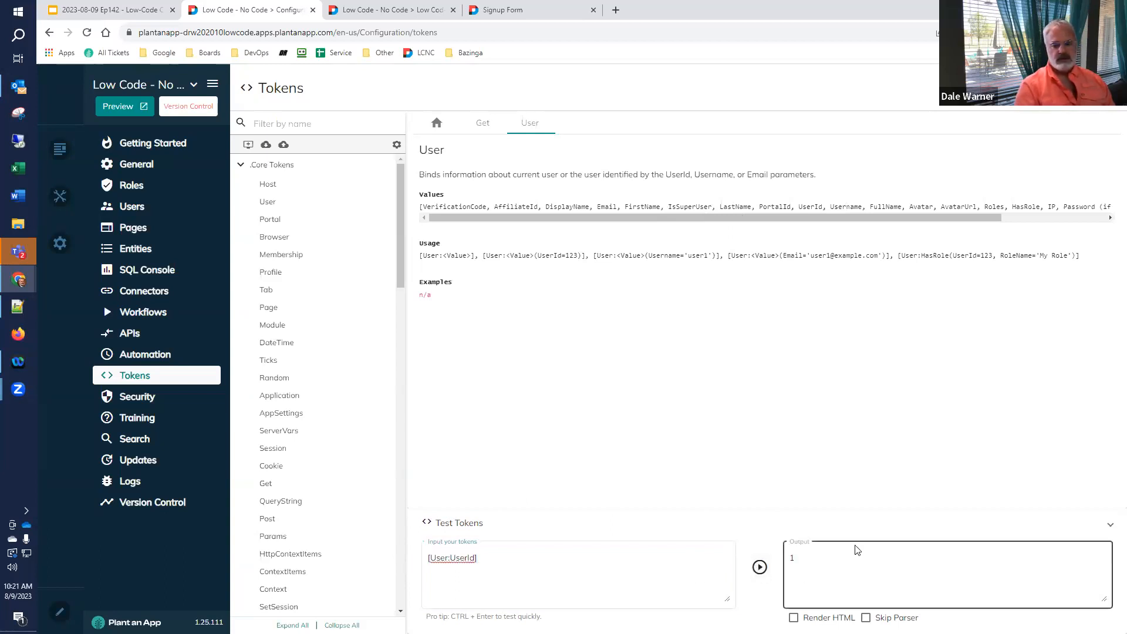
# - Test [User:UserName], then [User:DisplayName], which returns 'SuperUser Account'
pyautogui.click(516, 583)
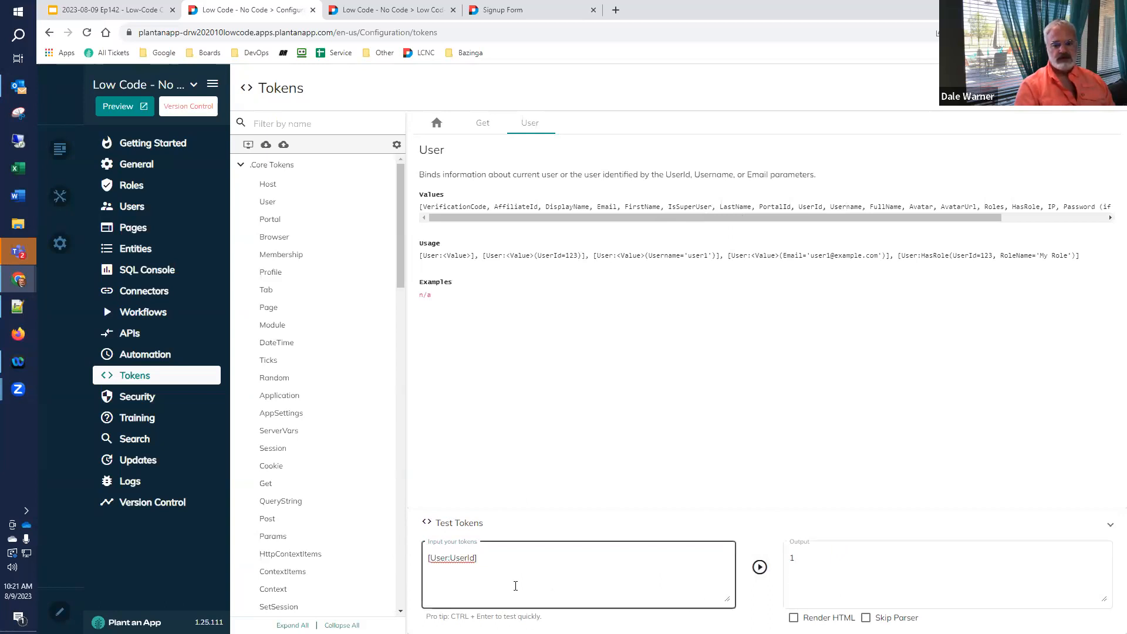
pyautogui.tripleClick(465, 561)
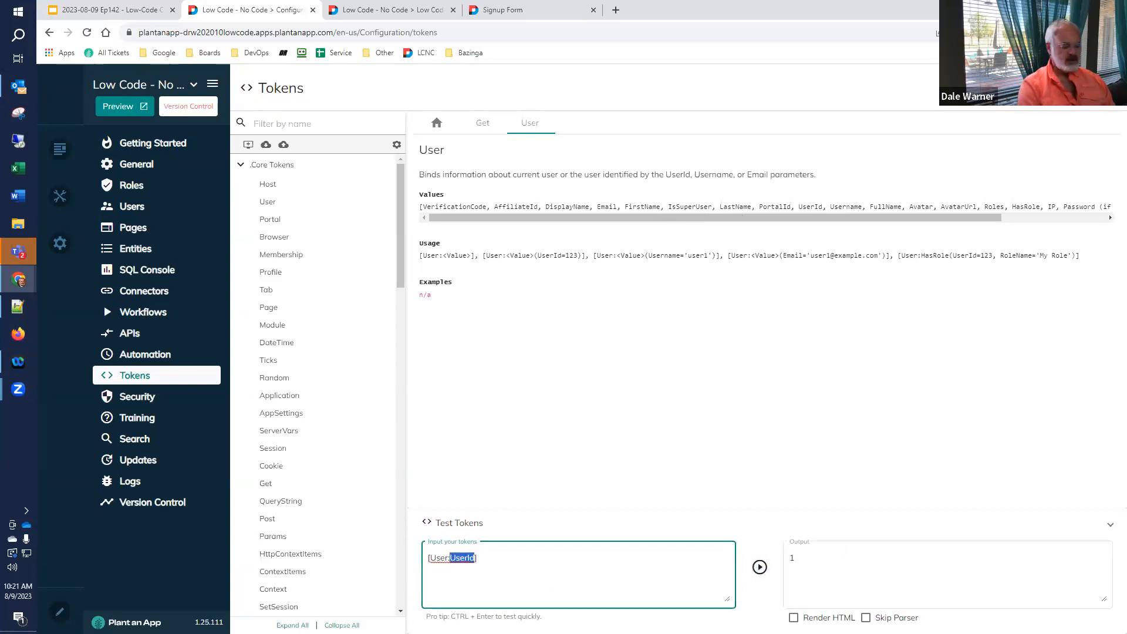
pyautogui.write('[User:UserName]')
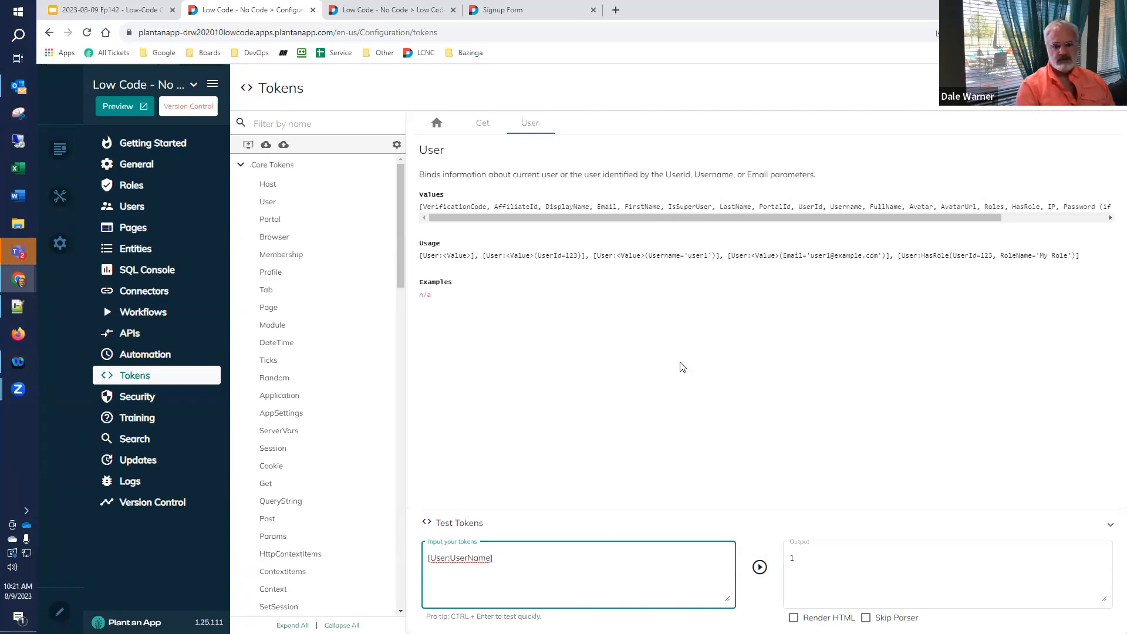
pyautogui.click(760, 568)
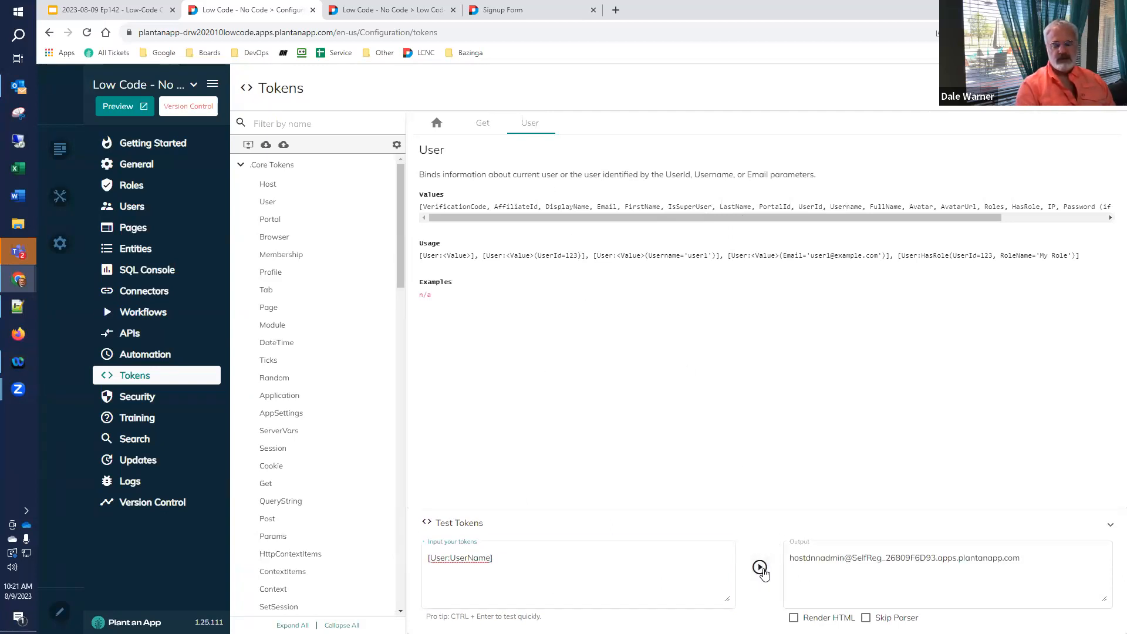
pyautogui.click(485, 570)
pyautogui.moveTo(492, 558); pyautogui.dragTo(454, 560)
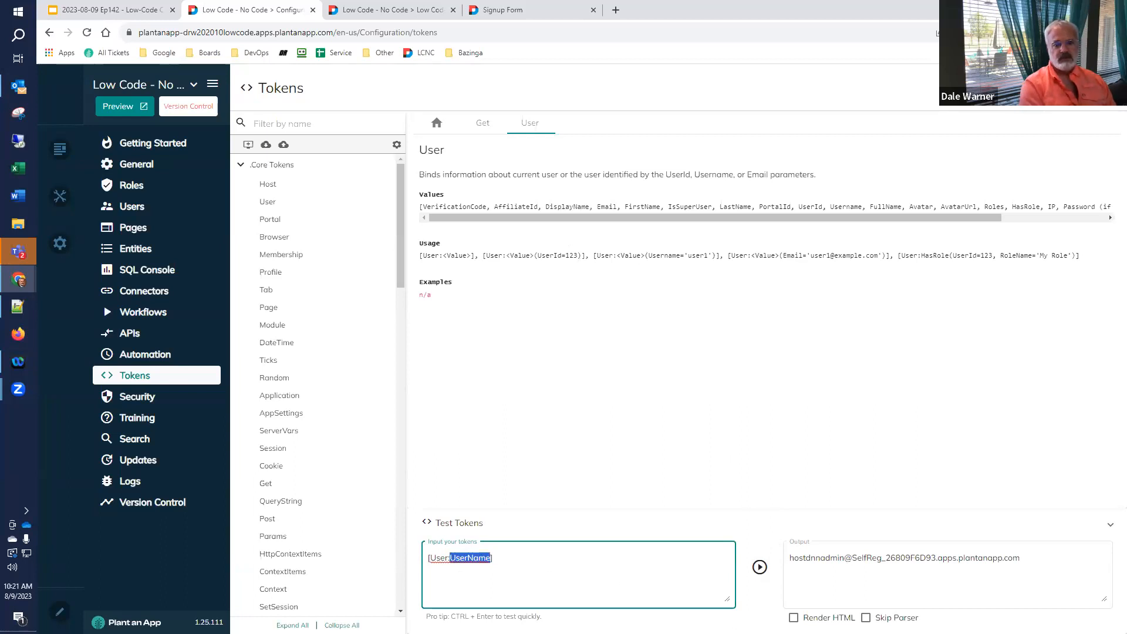
pyautogui.write('Display')
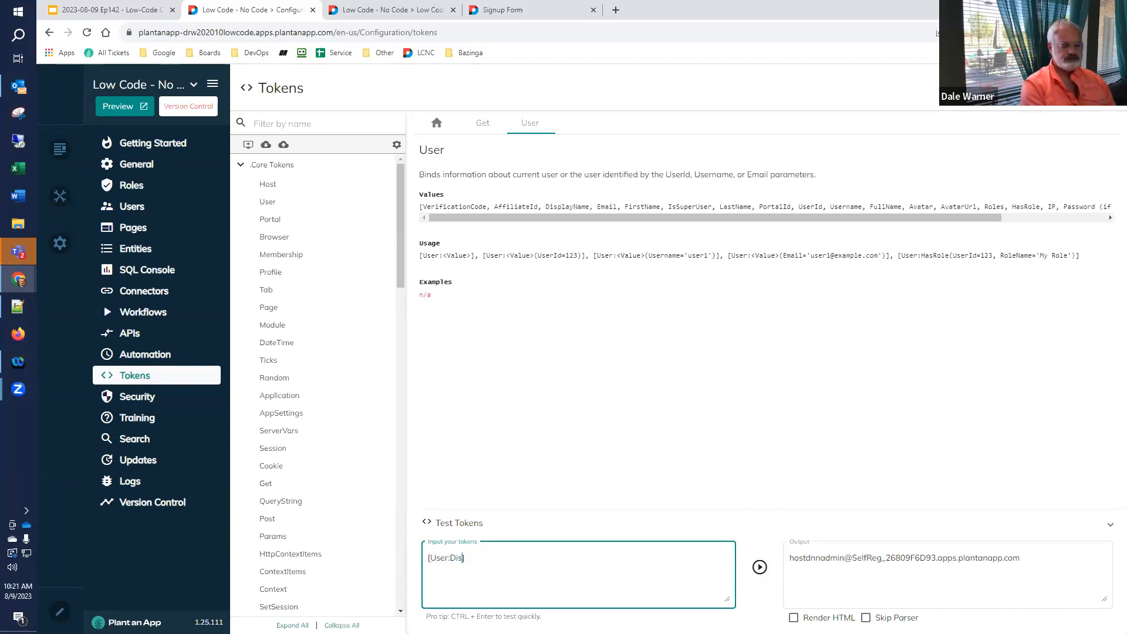
pyautogui.write('Name')
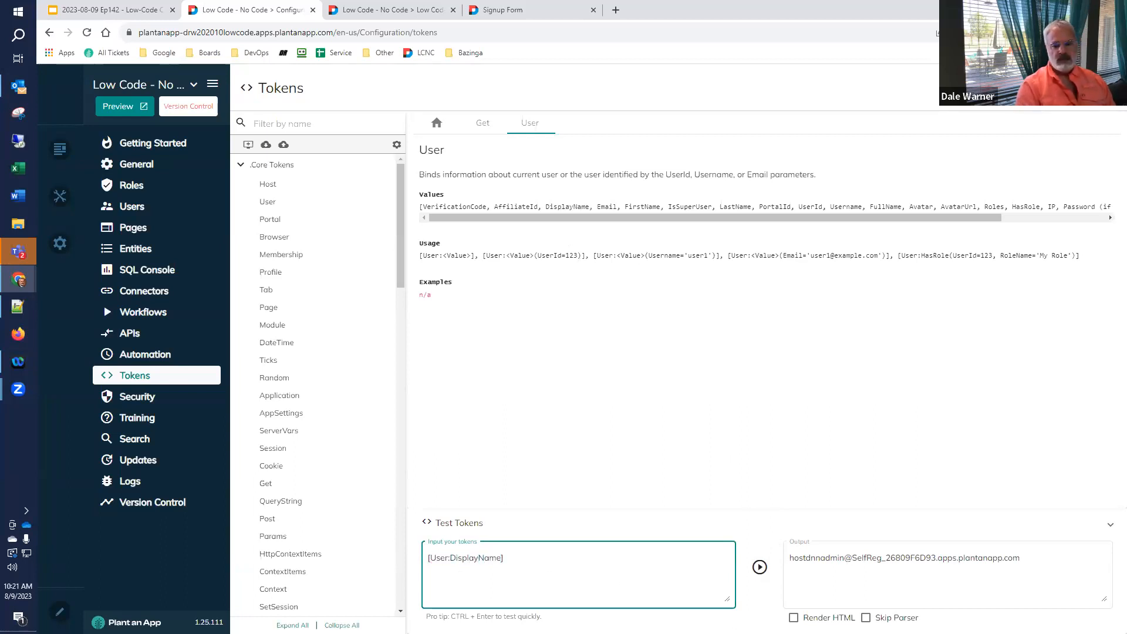
pyautogui.click(759, 568)
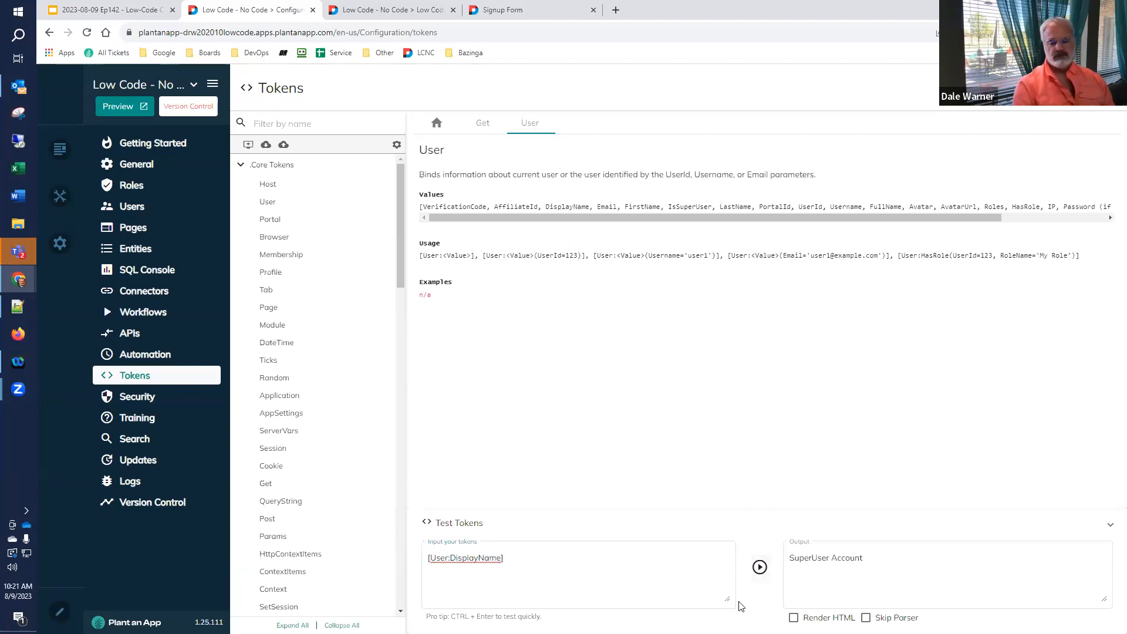
pyautogui.click(558, 562)
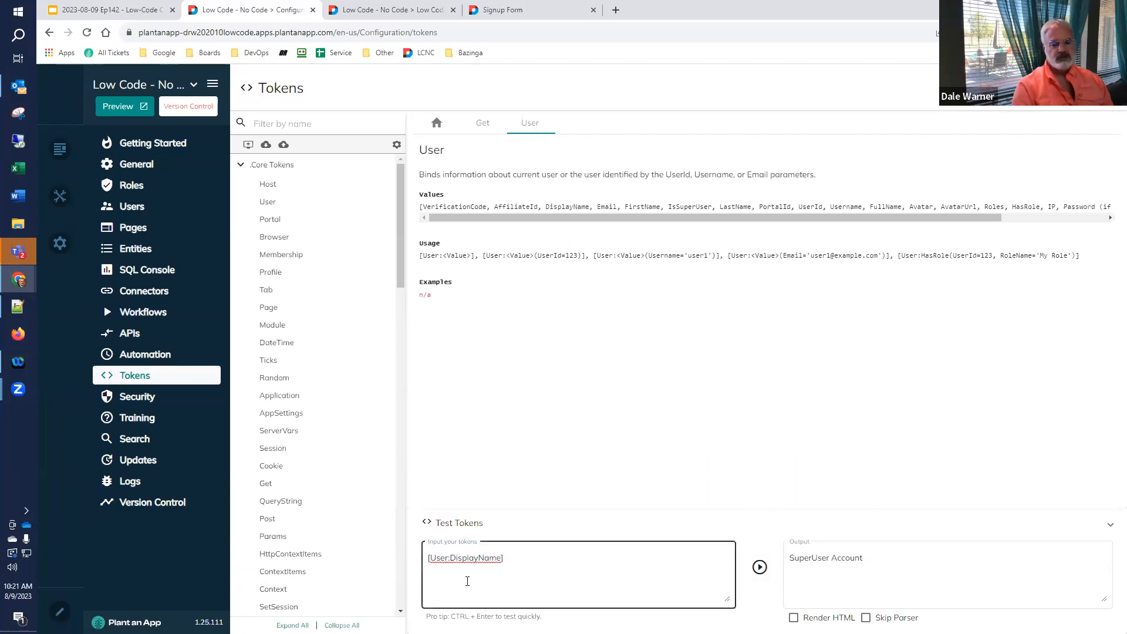
# - Leave the token tester and switch to the #141 Form Building signup form page
pyautogui.hotkey('ctrl', 'Return')
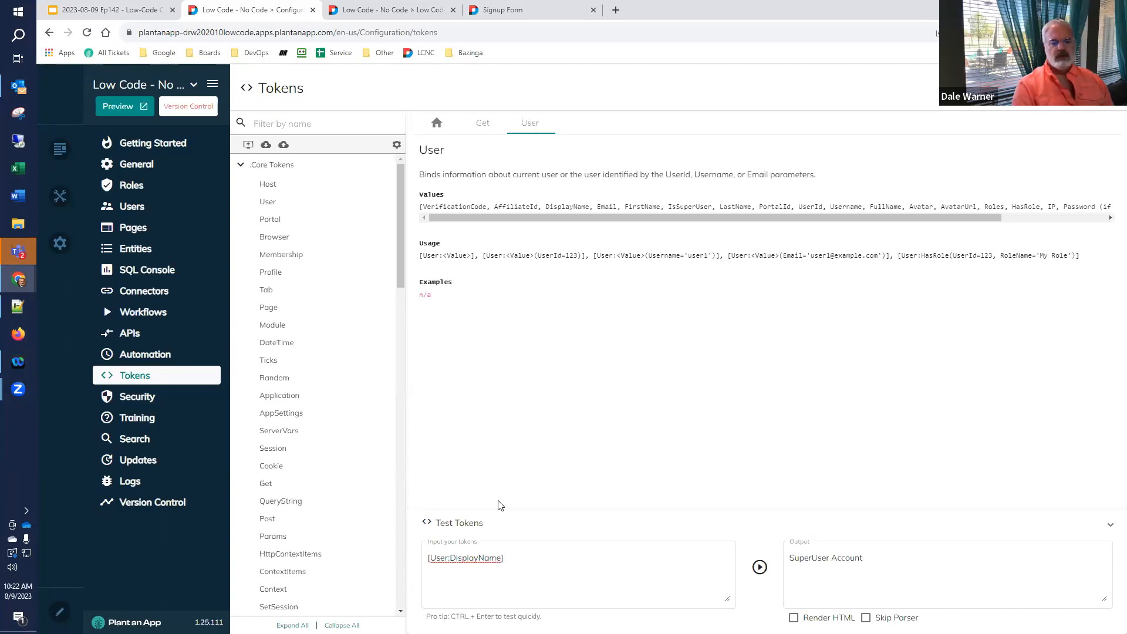
pyautogui.click(491, 580)
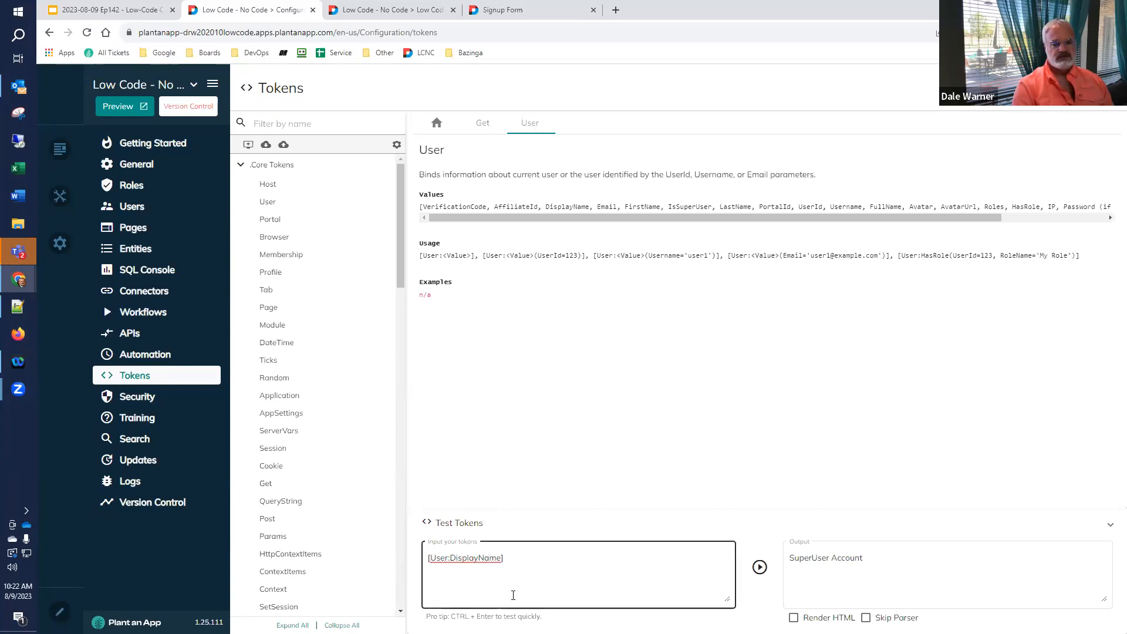
pyautogui.click(470, 369)
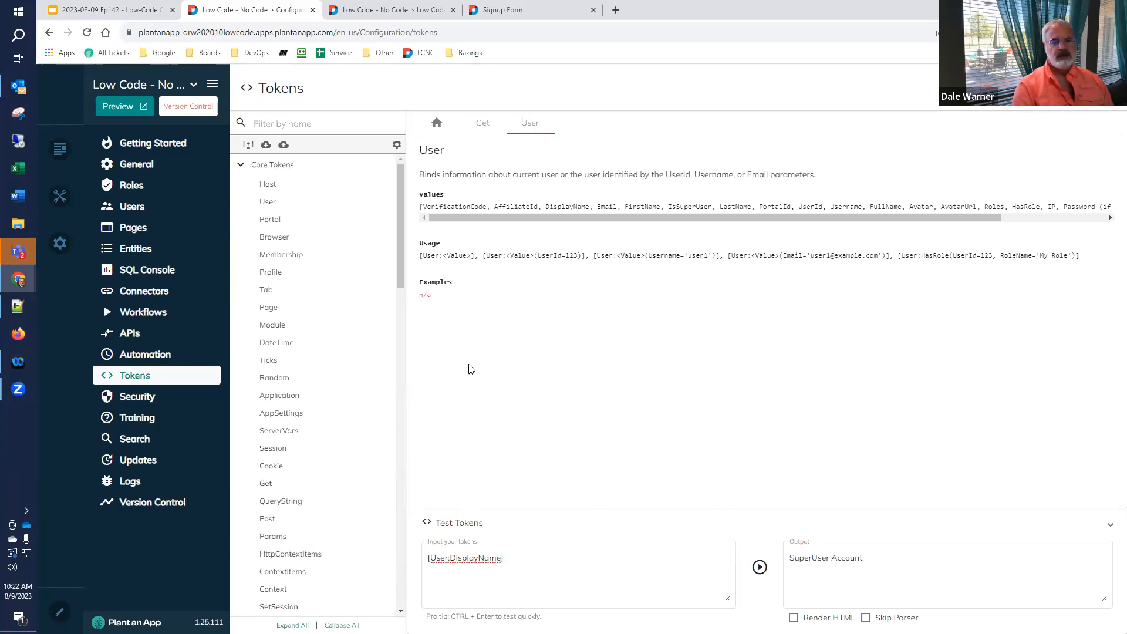
pyautogui.click(539, 557)
pyautogui.click(523, 393)
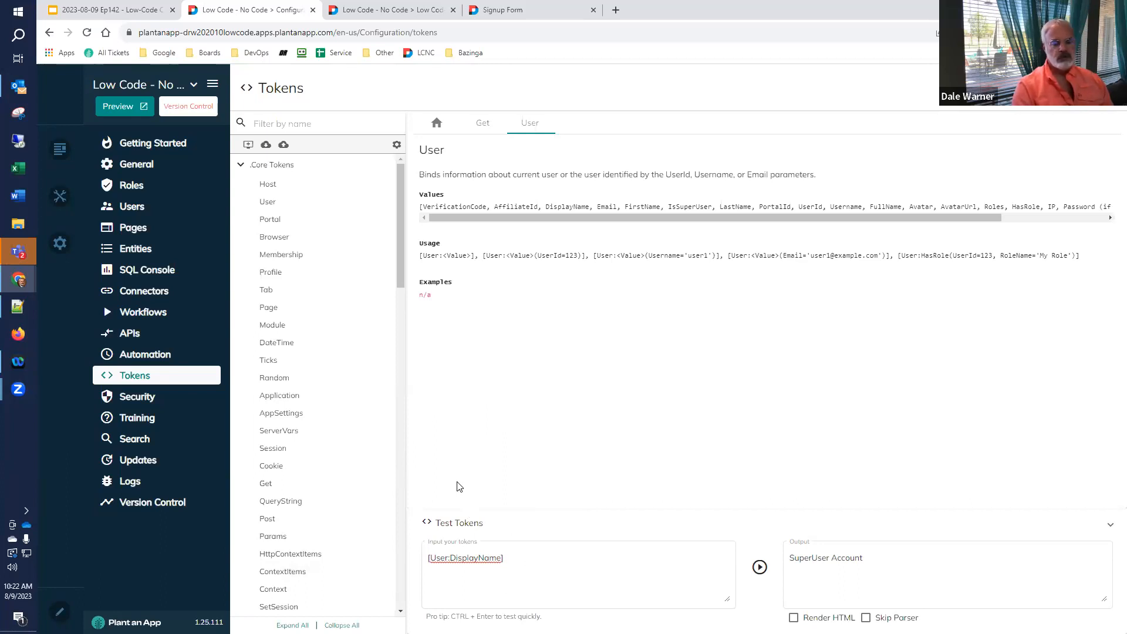
pyautogui.click(588, 562)
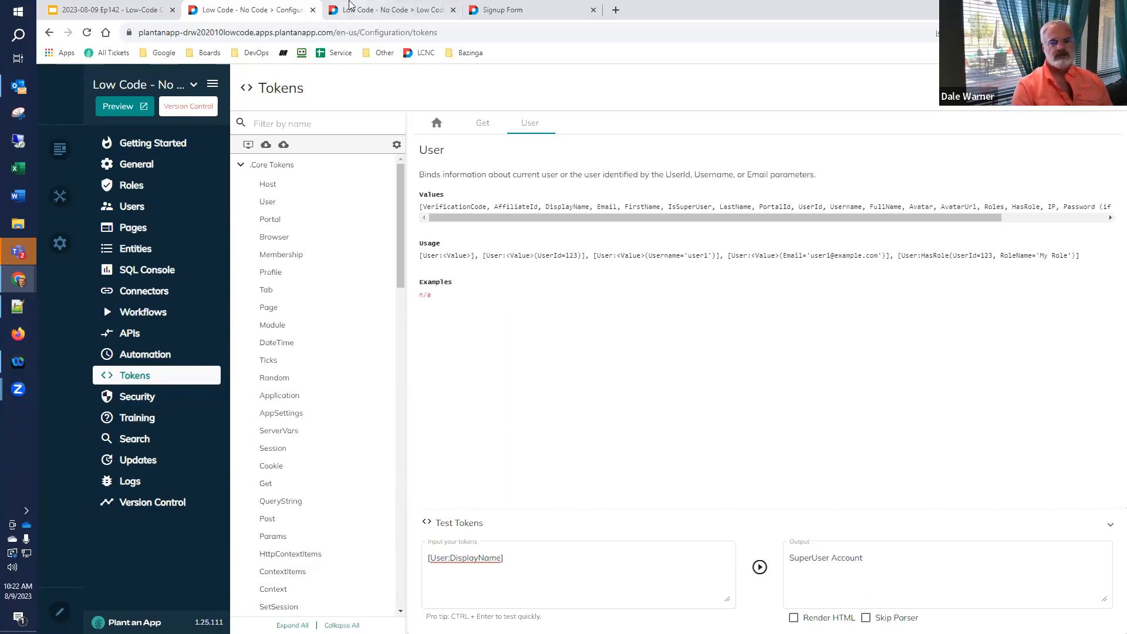
pyautogui.click(368, 11)
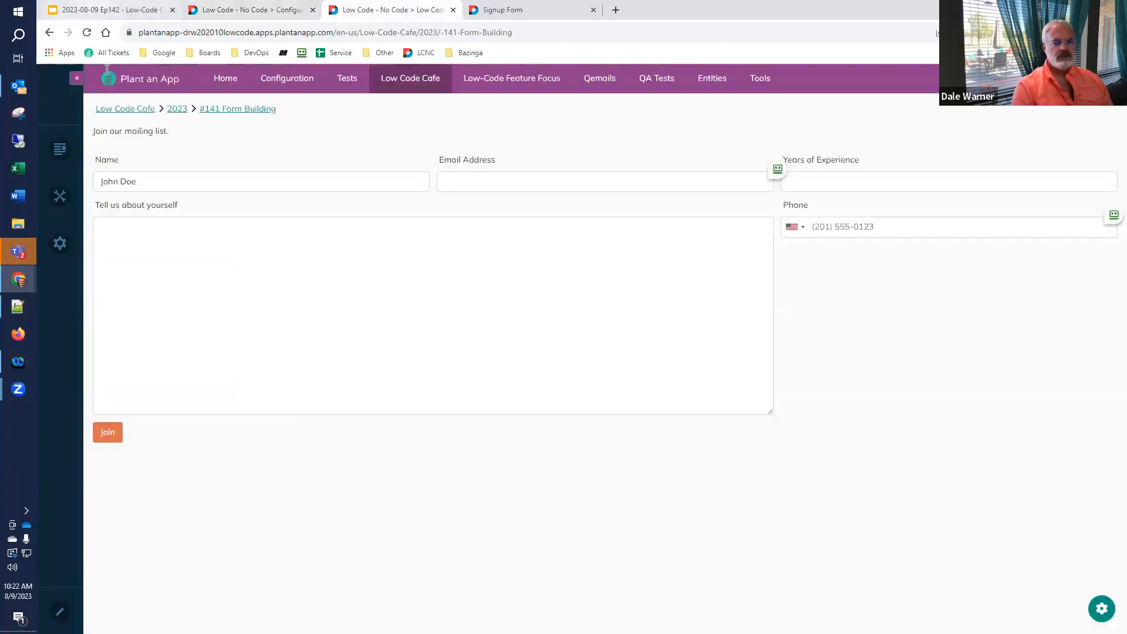
# - Show slide 40, 'Putting it all together', in the Google Slides deck
pyautogui.click(91, 10)
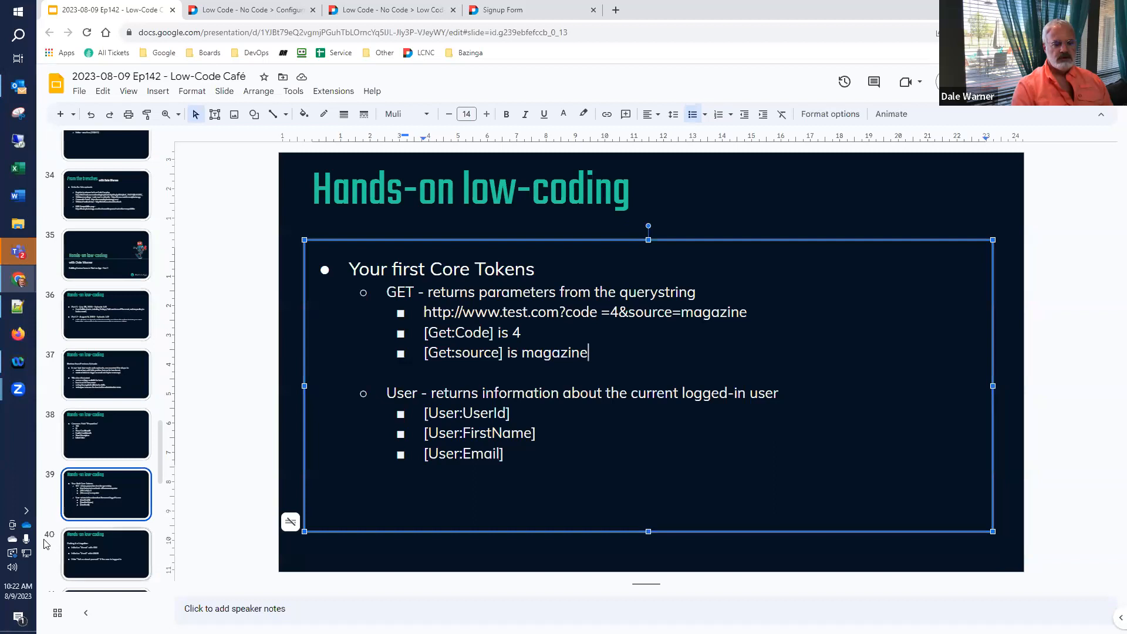
pyautogui.click(105, 554)
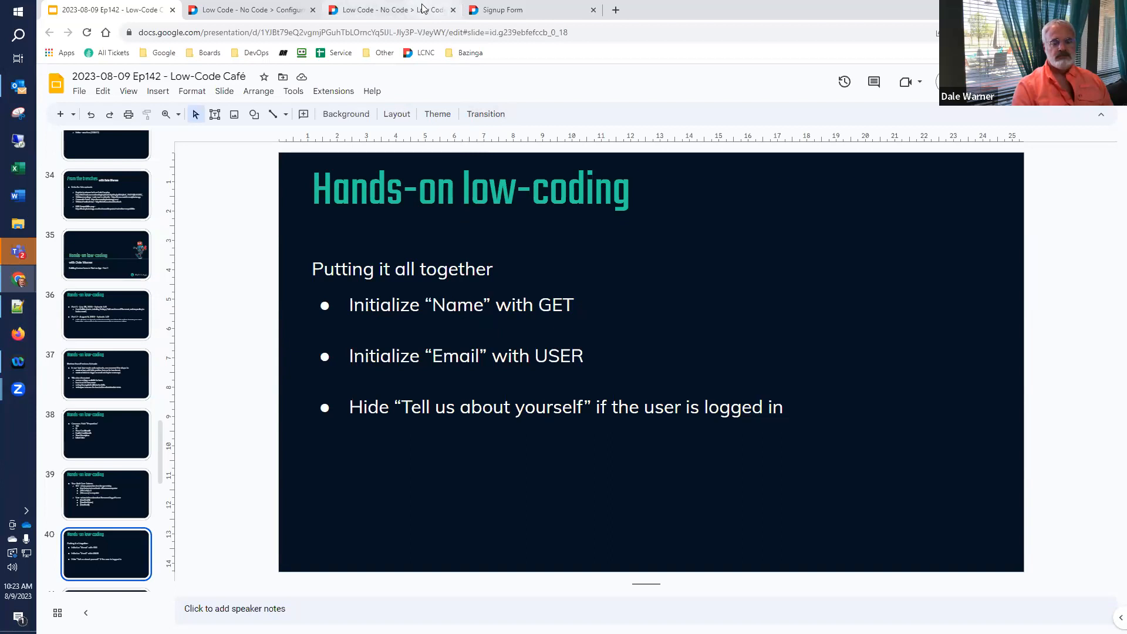
# - Switch from the slide deck to the live mailing-list signup form page
pyautogui.moveTo(423, 10)
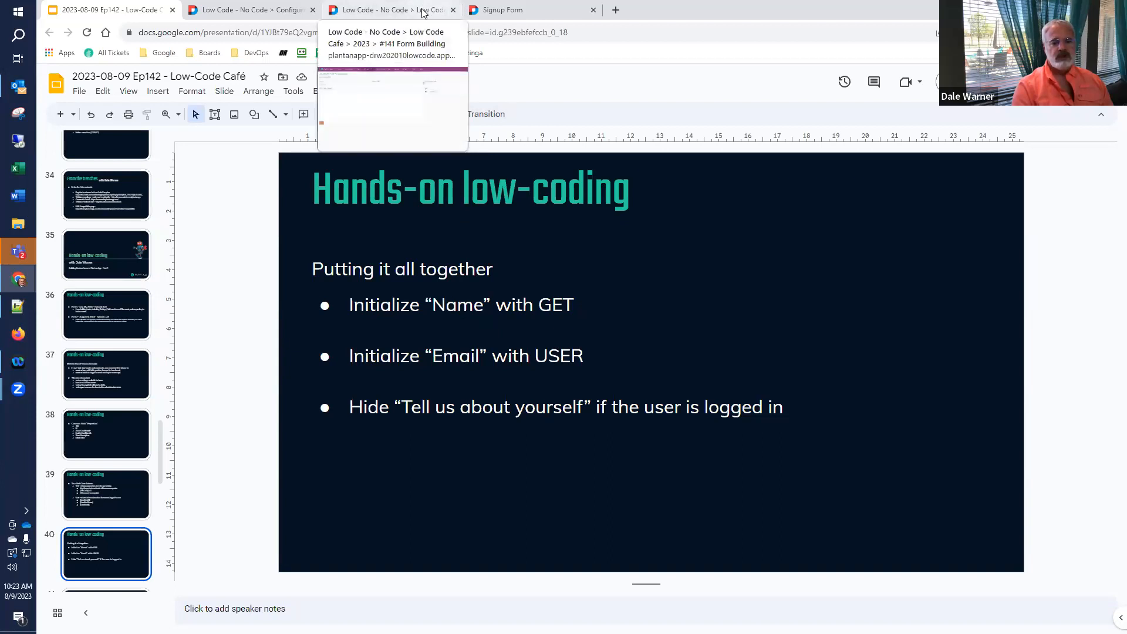
pyautogui.click(423, 11)
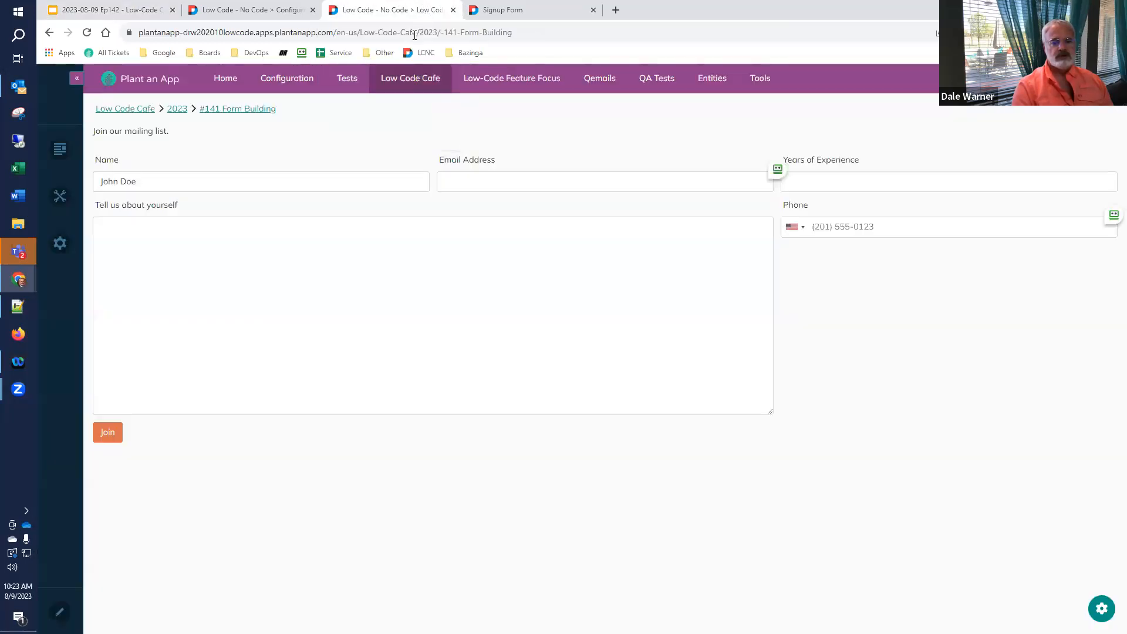
# - Reload the signup page with a ?Name= query parameter holding a sample full name
pyautogui.click(537, 33)
pyautogui.click(545, 33)
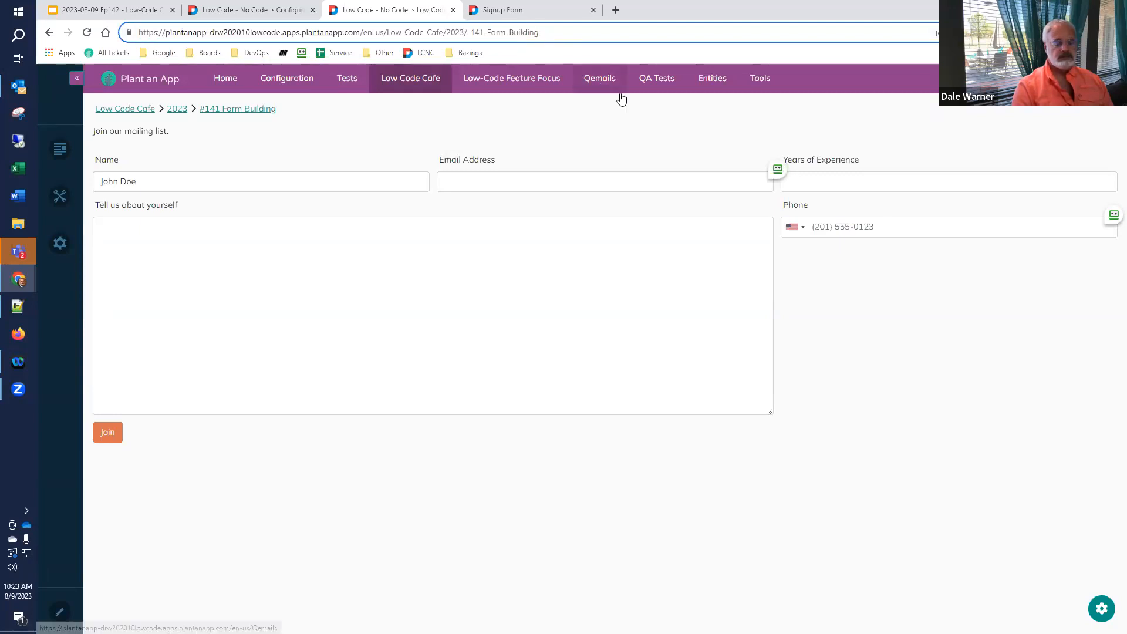
pyautogui.write('?')
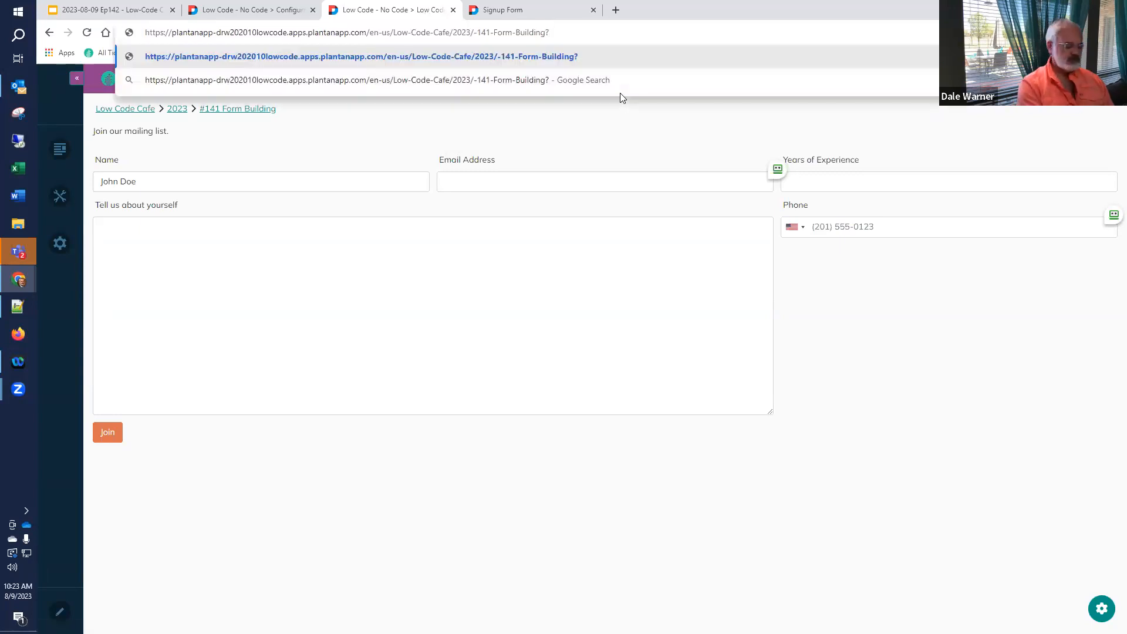
pyautogui.write('Name=')
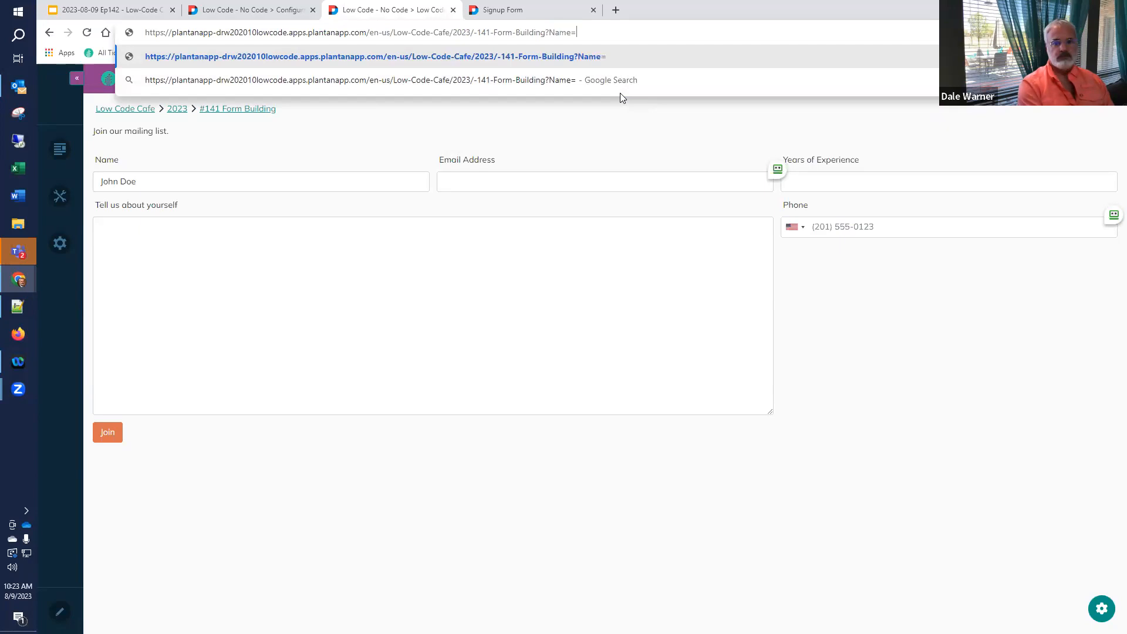
pyautogui.press('Return')
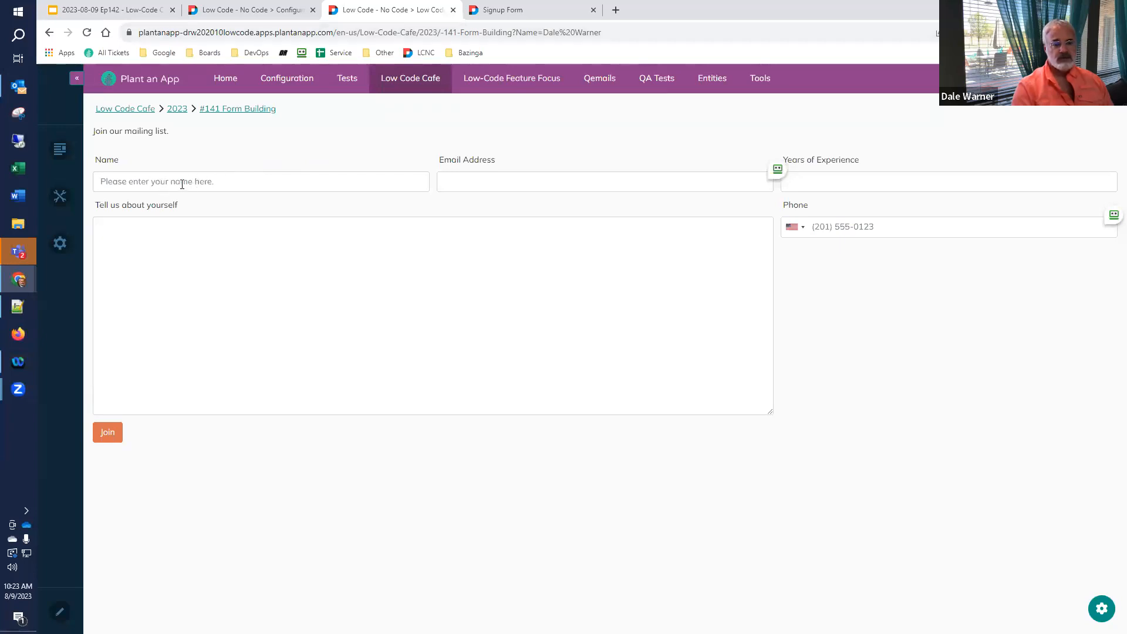
pyautogui.click(499, 10)
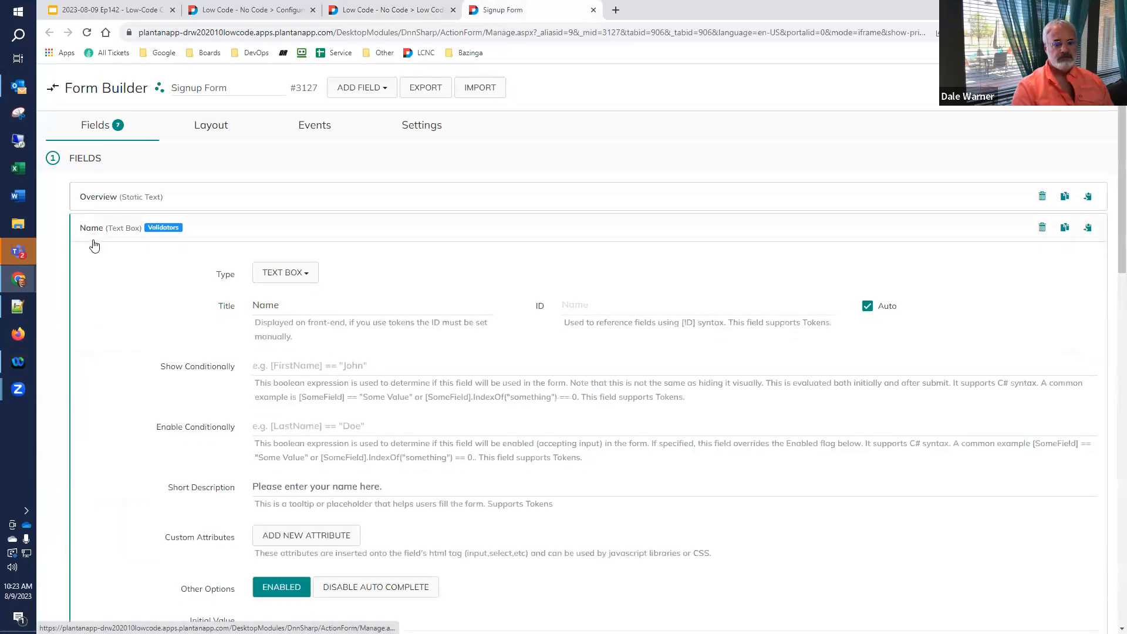
# - Set the Name field's Initial Value to [Get:Name] and return to the live signup page
pyautogui.scroll(-6, 94, 246)
pyautogui.click(290, 241)
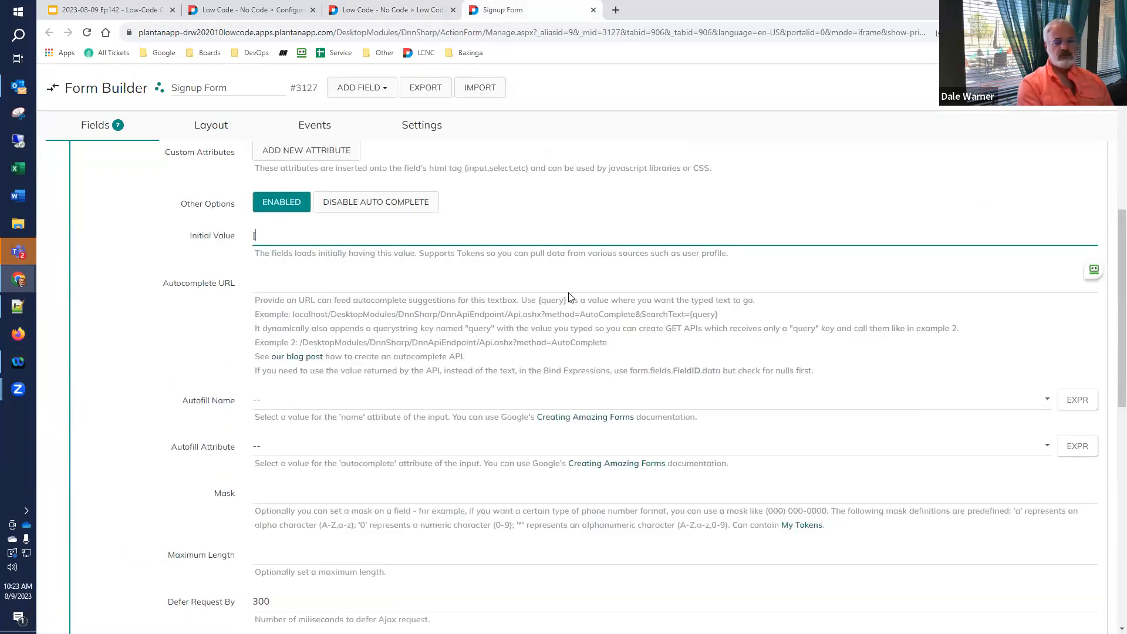
pyautogui.write('[Get:Name]')
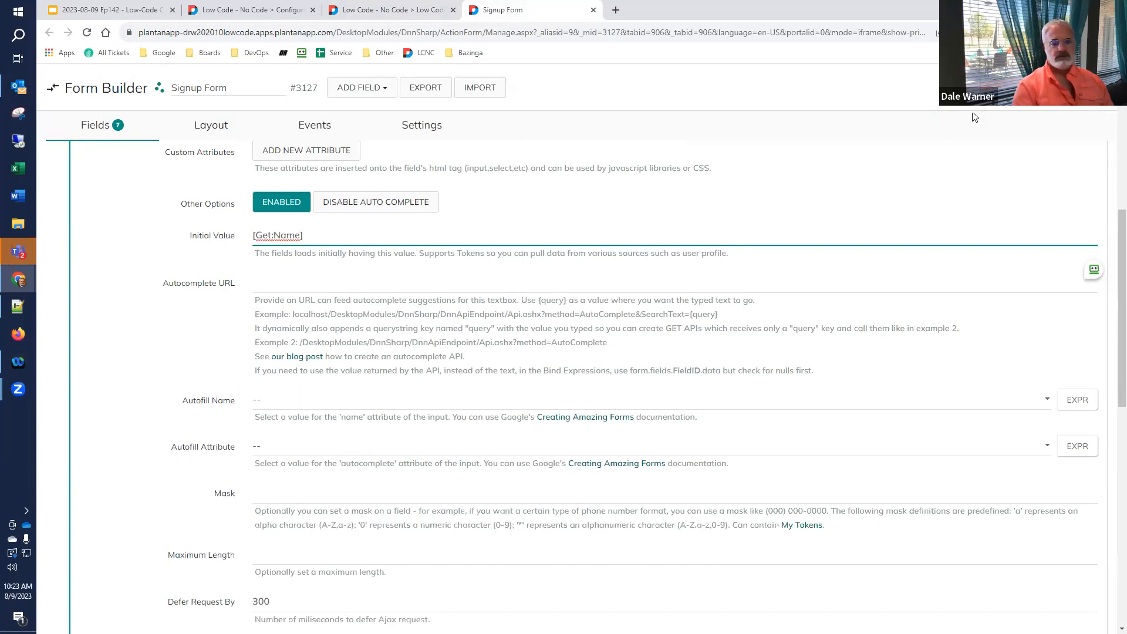
pyautogui.click(1025, 87)
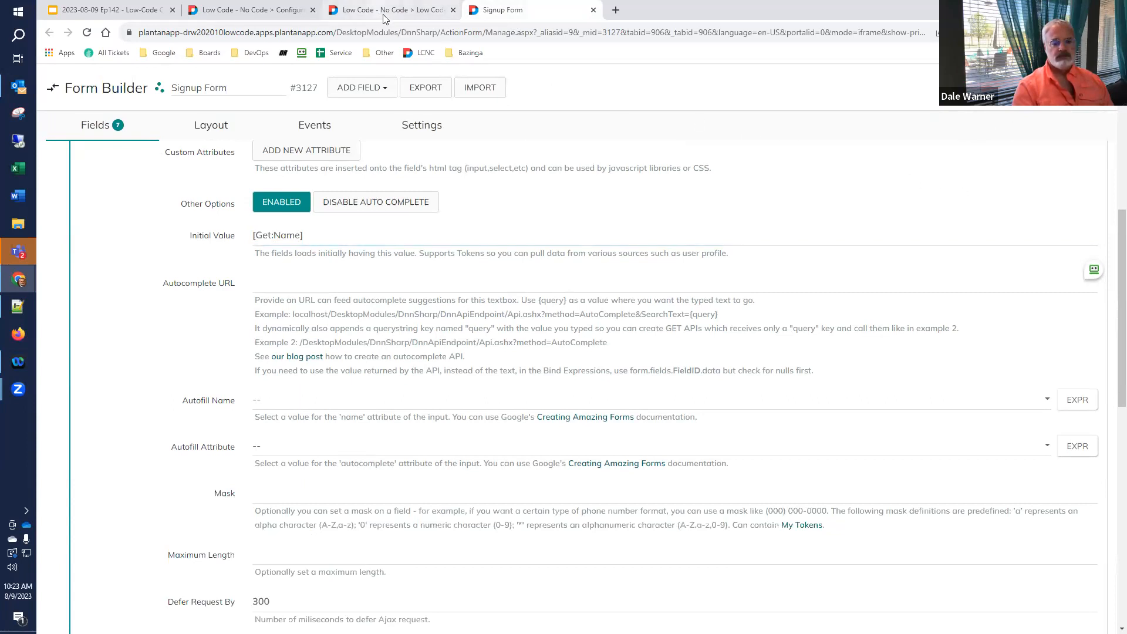
pyautogui.moveTo(385, 18)
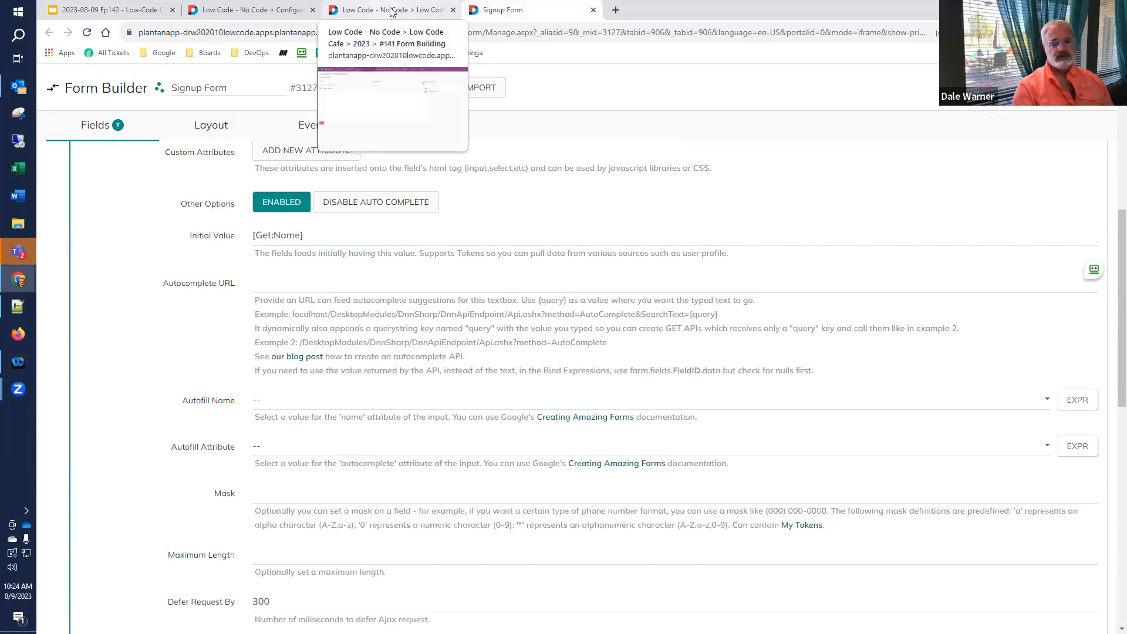
pyautogui.click(391, 12)
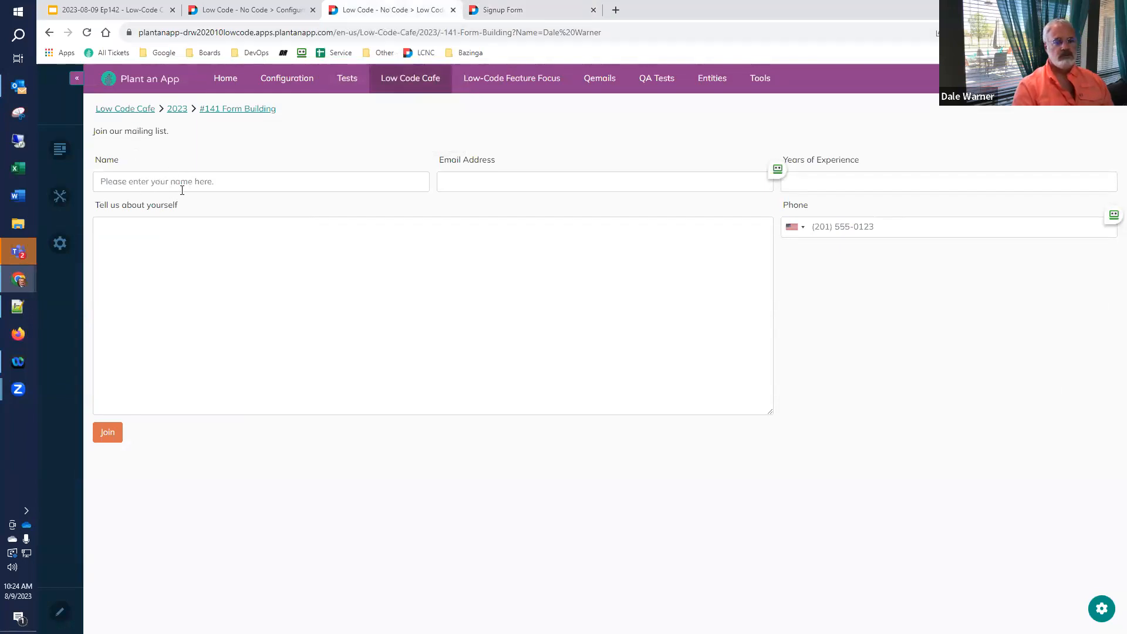
# - Reload the signup page, then change the first name in the URL to confirm Name updates
pyautogui.click(88, 33)
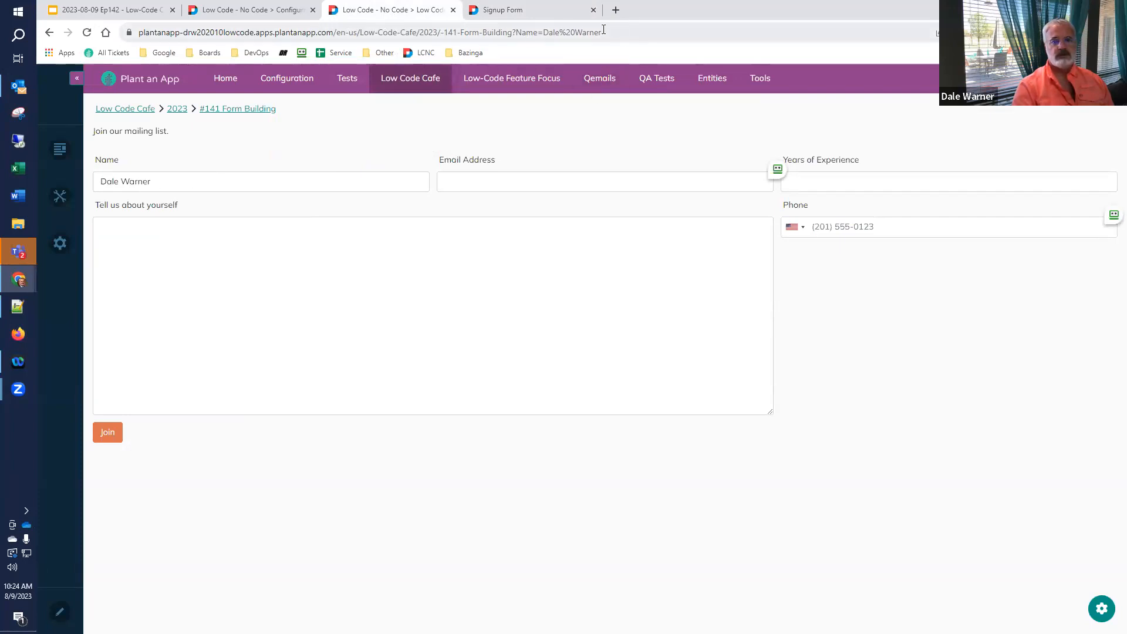
pyautogui.doubleClick(548, 33)
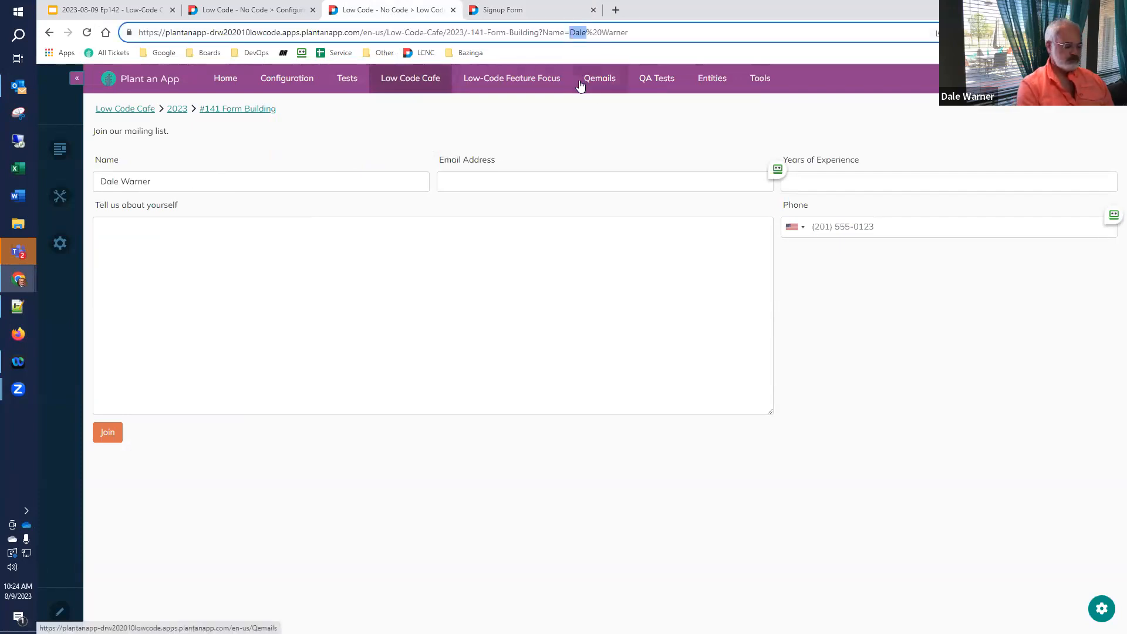
pyautogui.write('Bill')
pyautogui.press('Return')
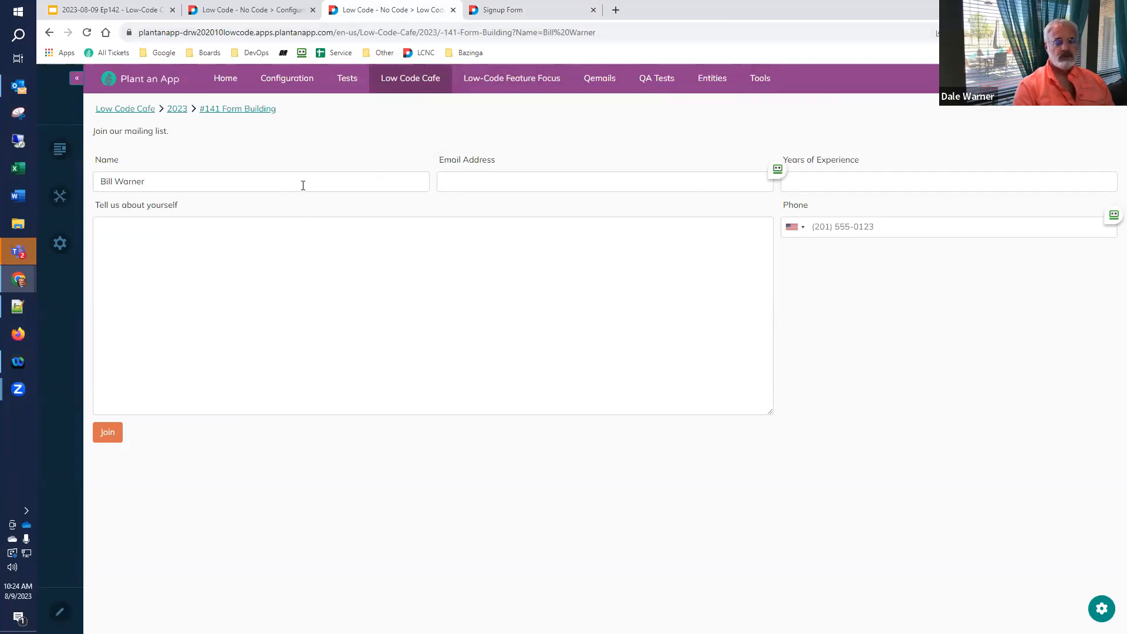
pyautogui.click(115, 10)
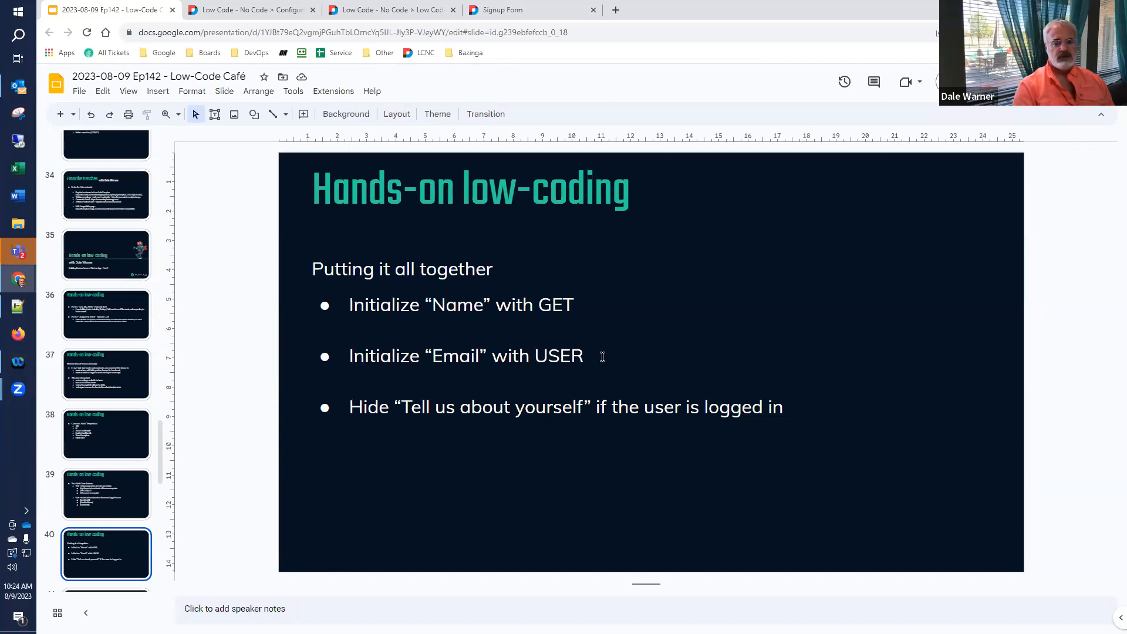
# - In the Signup Form builder, give the EmailAddress field the Initial Value [User:Email]
pyautogui.click(533, 11)
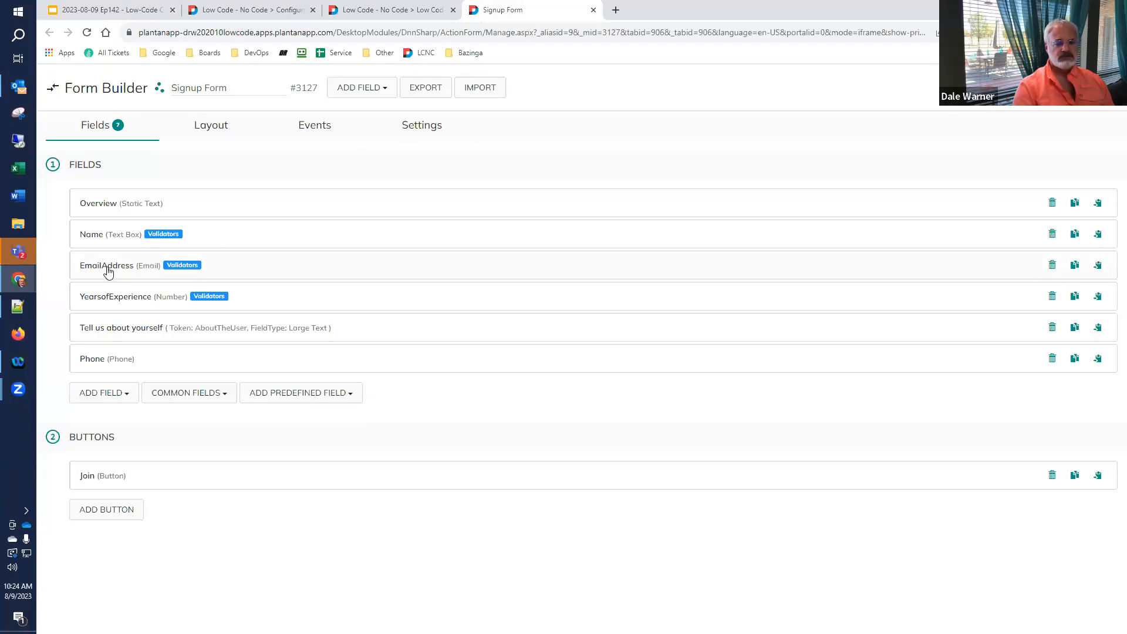
pyautogui.click(109, 270)
pyautogui.scroll(-3, 113, 284)
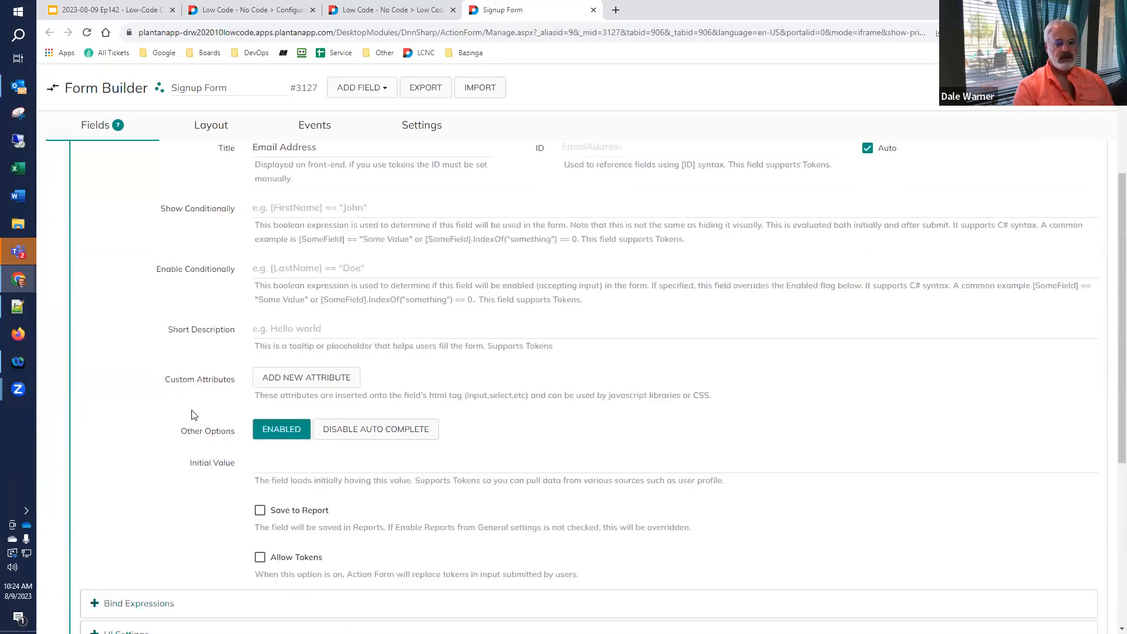
pyautogui.click(283, 466)
pyautogui.write('[')
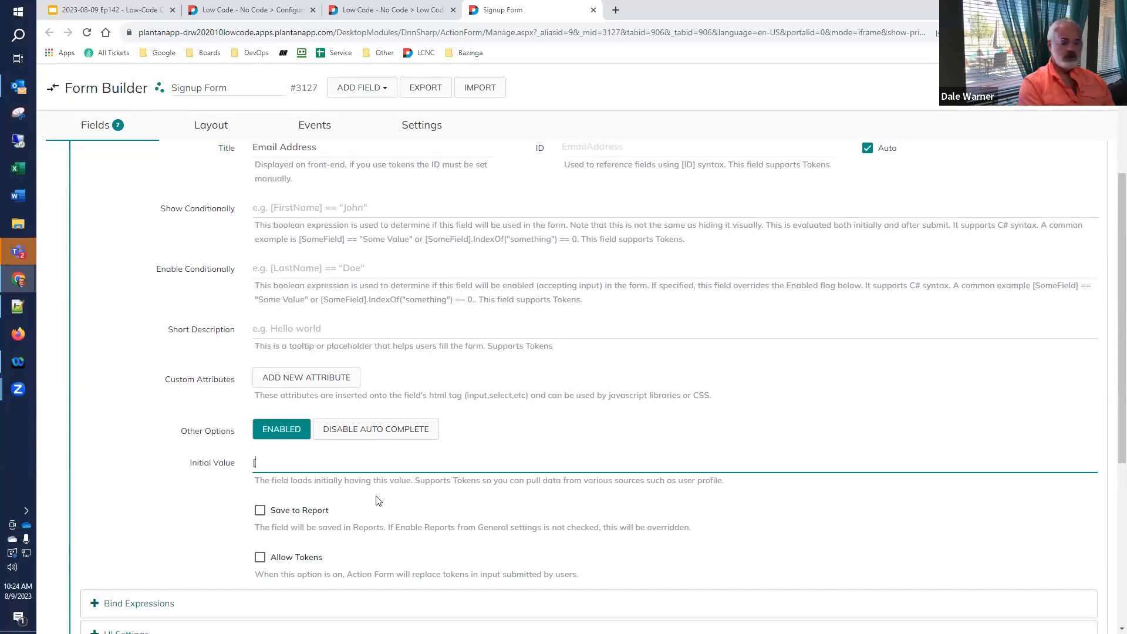
pyautogui.write('Get')
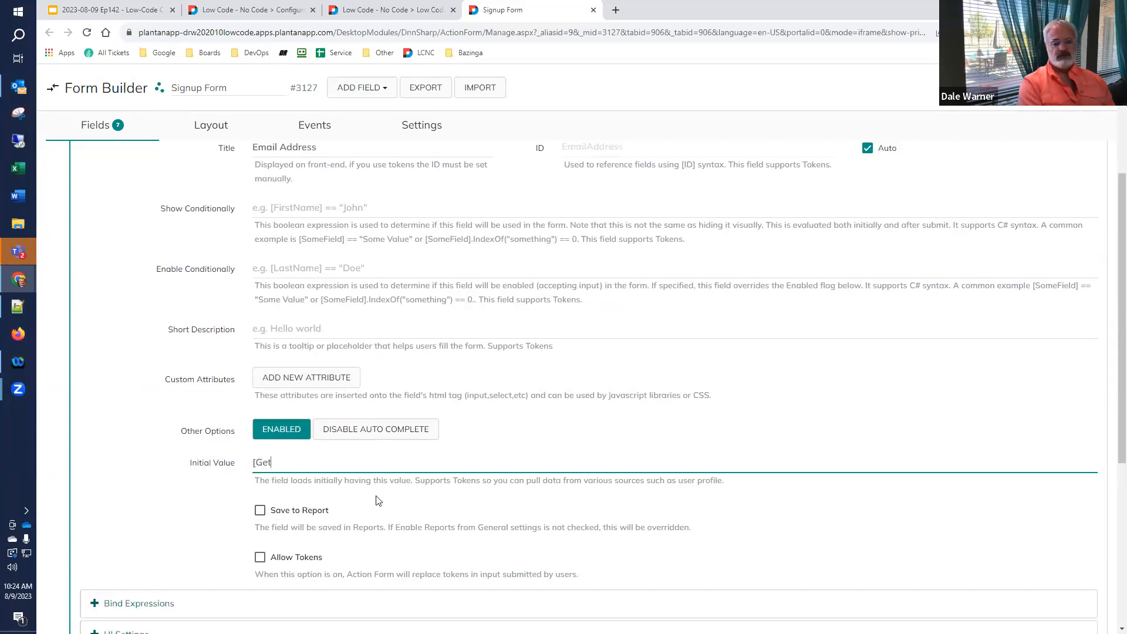
pyautogui.press('BackSpace')
pyautogui.press('BackSpace')
pyautogui.press('BackSpace')
pyautogui.write('Use')
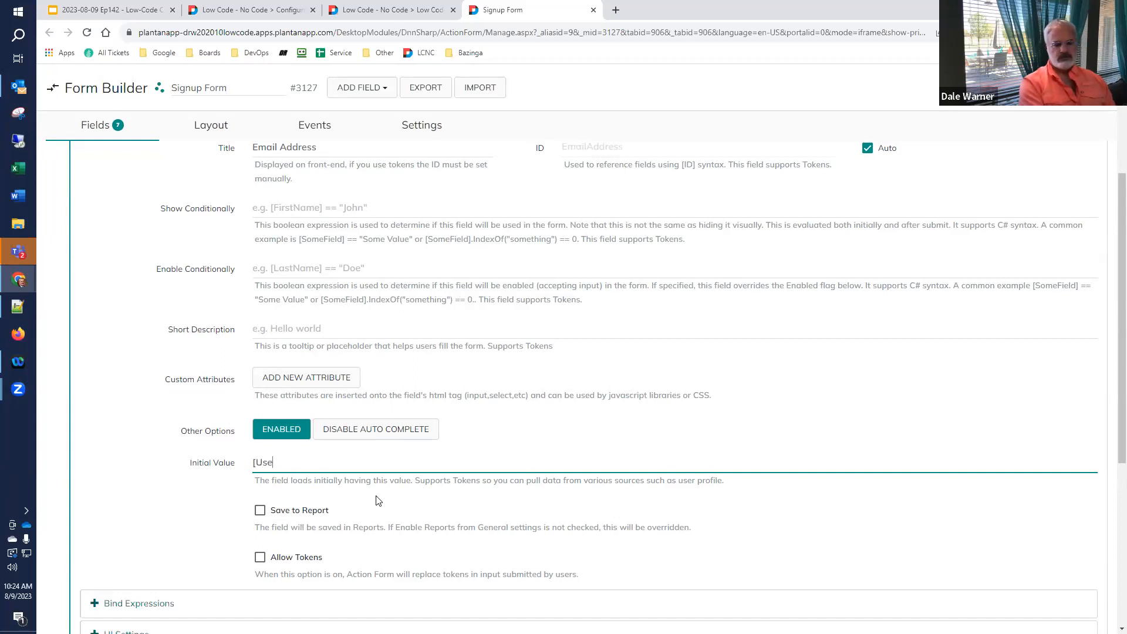
pyautogui.write('r:E')
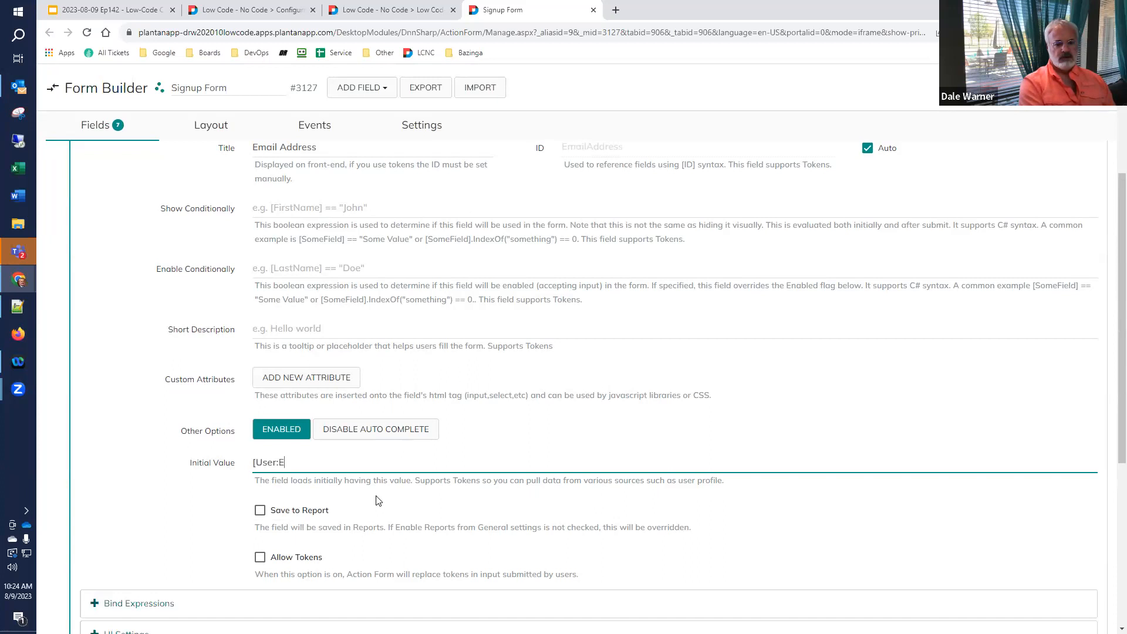
pyautogui.write('mail]')
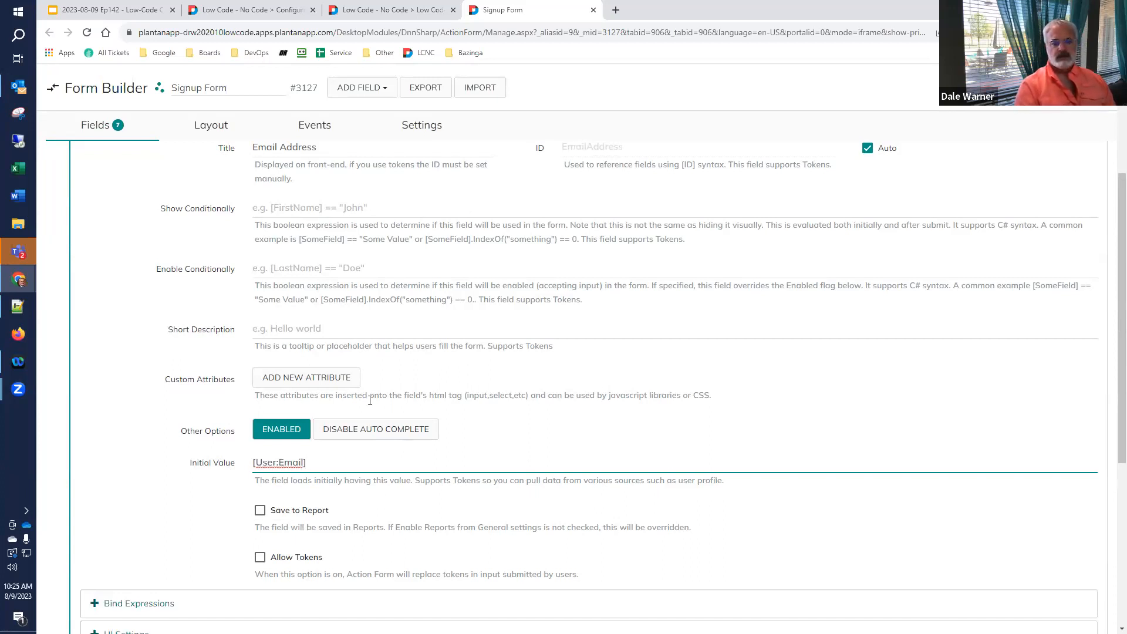
pyautogui.click(1025, 88)
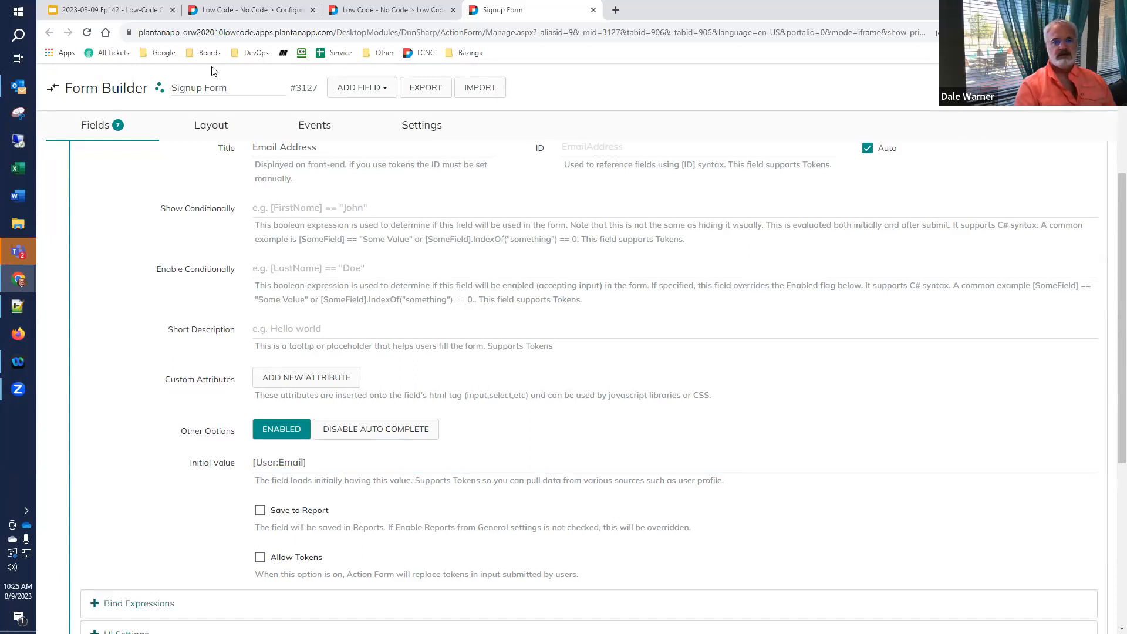
# - Reload the live signup form to confirm Email prefills, then check the User token values
pyautogui.click(385, 10)
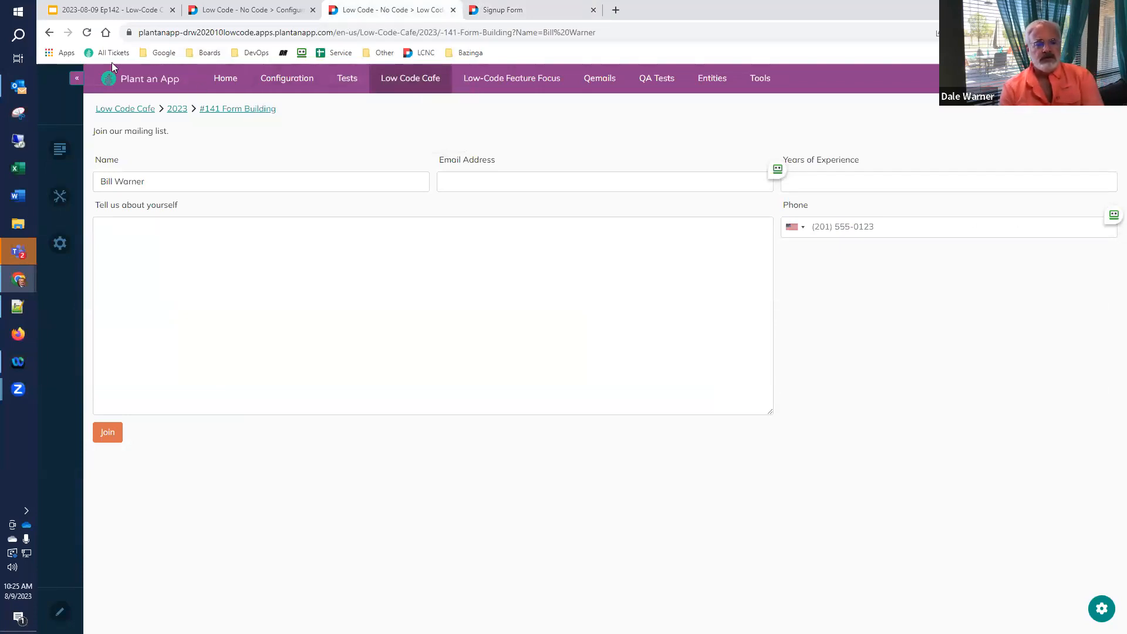
pyautogui.click(87, 33)
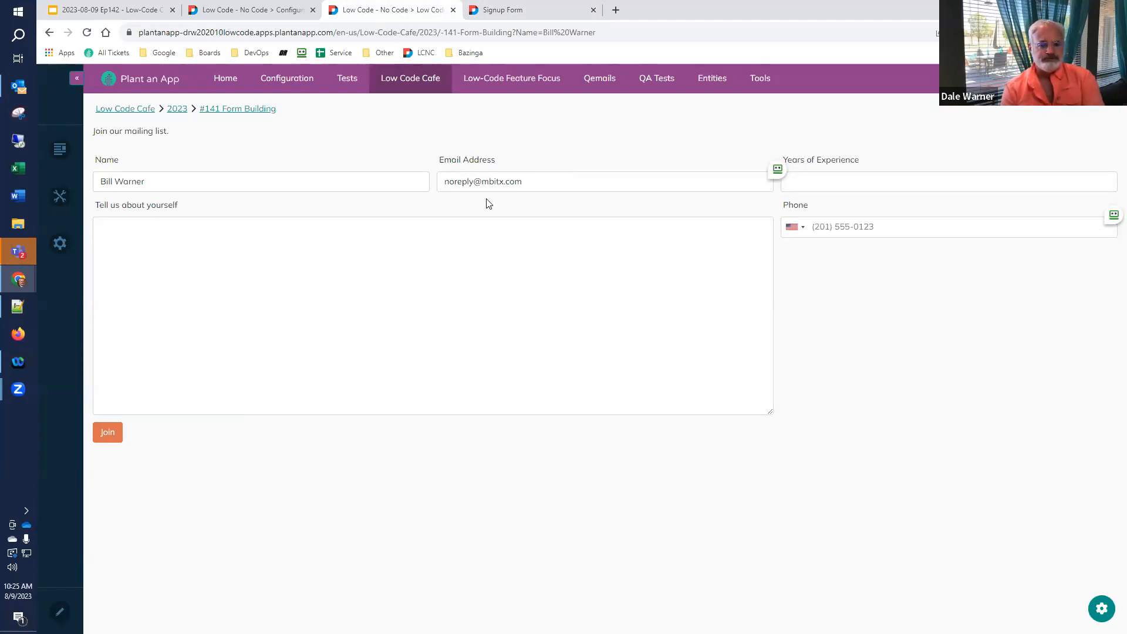
pyautogui.click(217, 12)
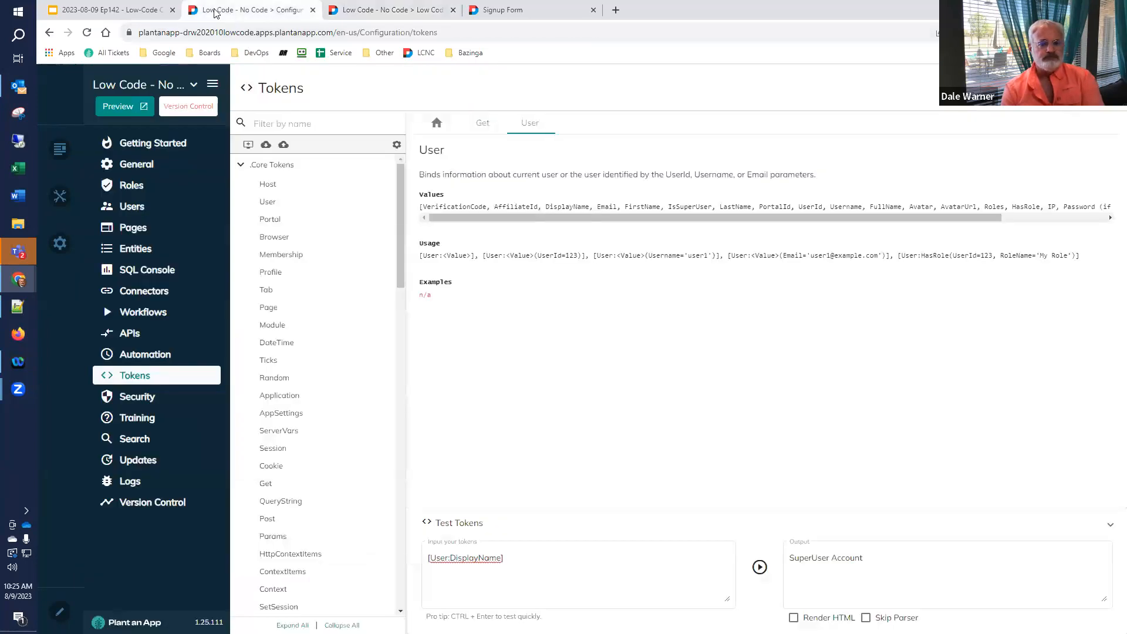
pyautogui.click(131, 12)
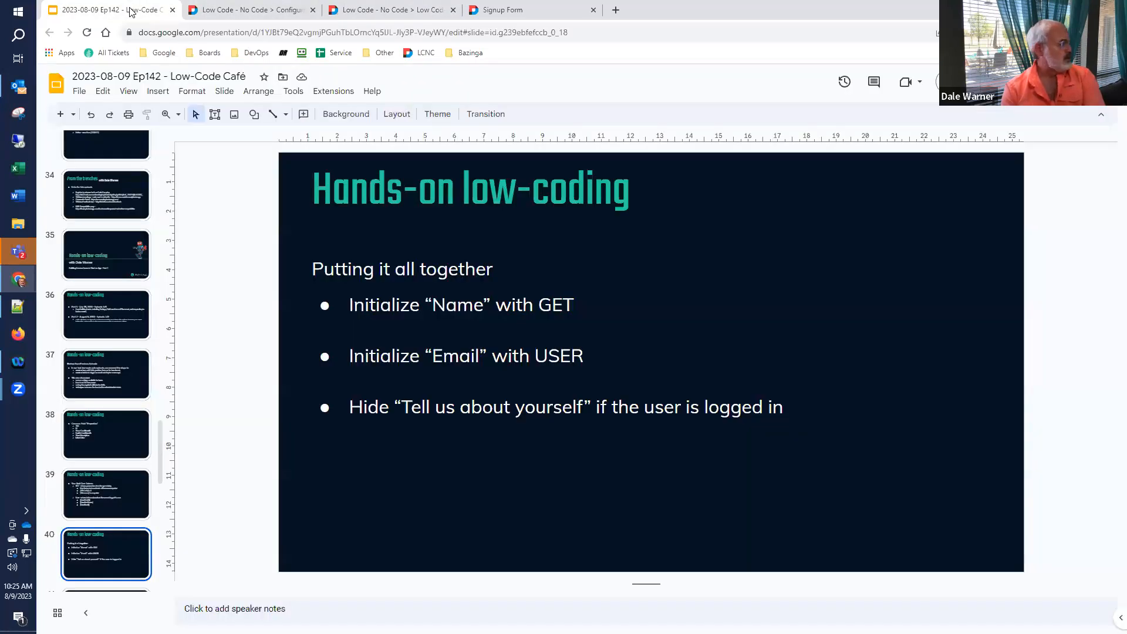
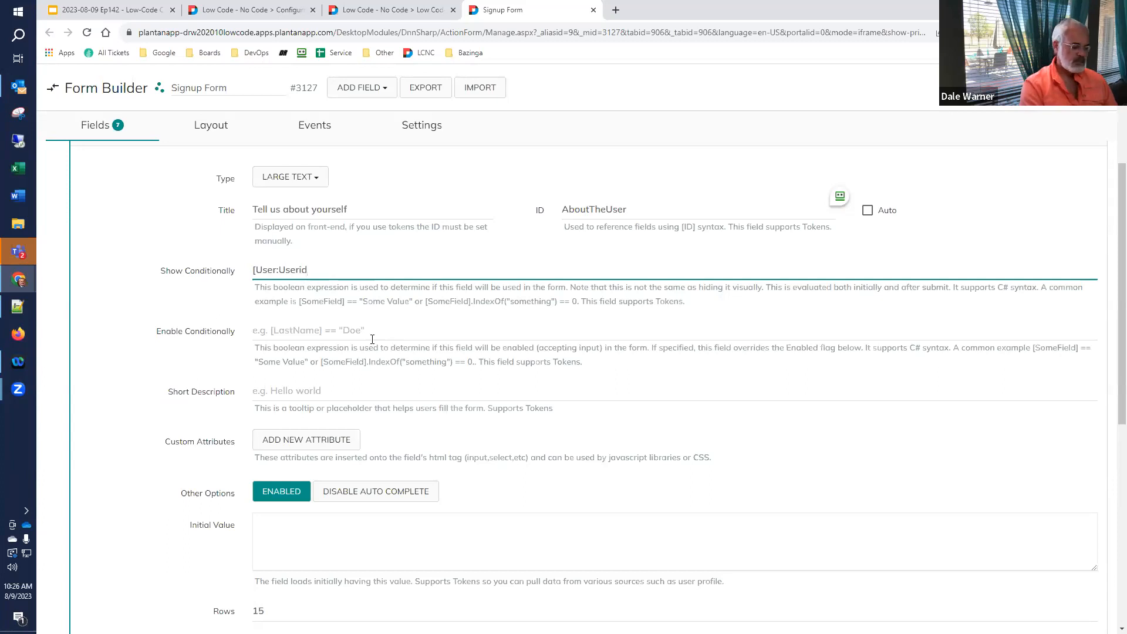
# - Complete the Tell us about yourself show condition, turning == into != so it reads [User:Userid] != ""
pyautogui.write('==')
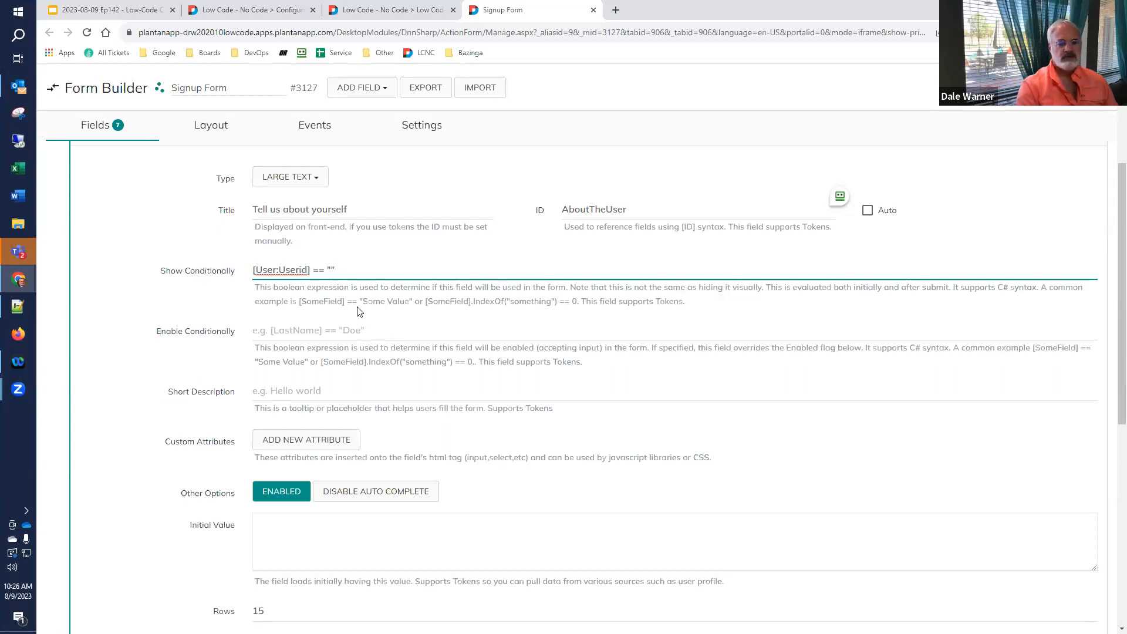
pyautogui.press('Left')
pyautogui.press('BackSpace')
pyautogui.write('!')
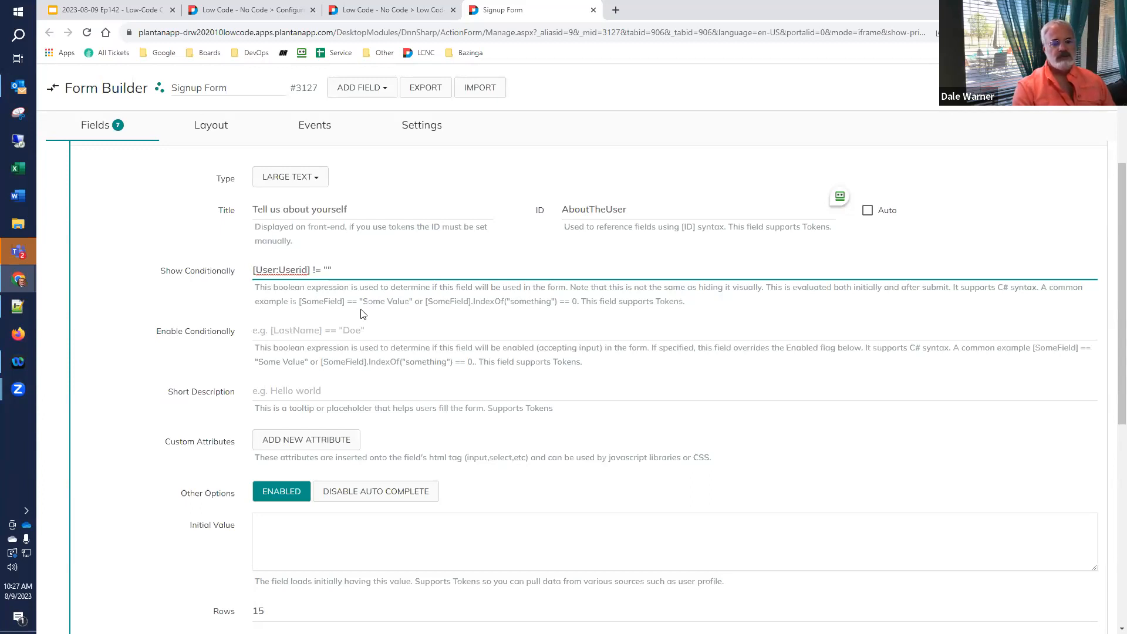
pyautogui.click(1074, 117)
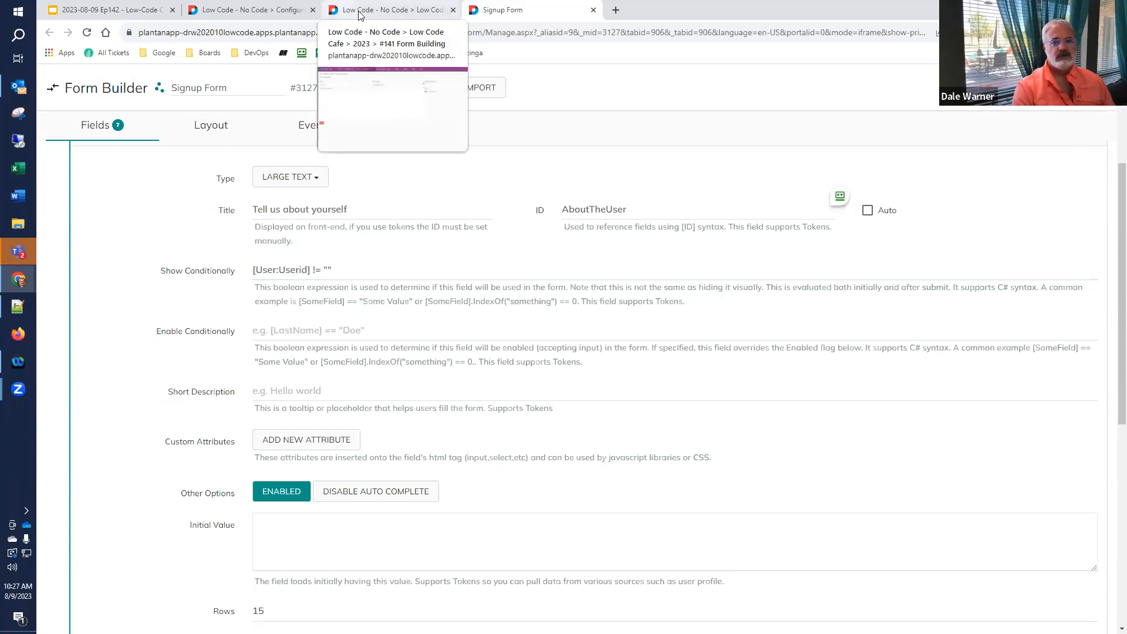
# - Reload the live signup form as the logged-in user and copy its address
pyautogui.click(384, 11)
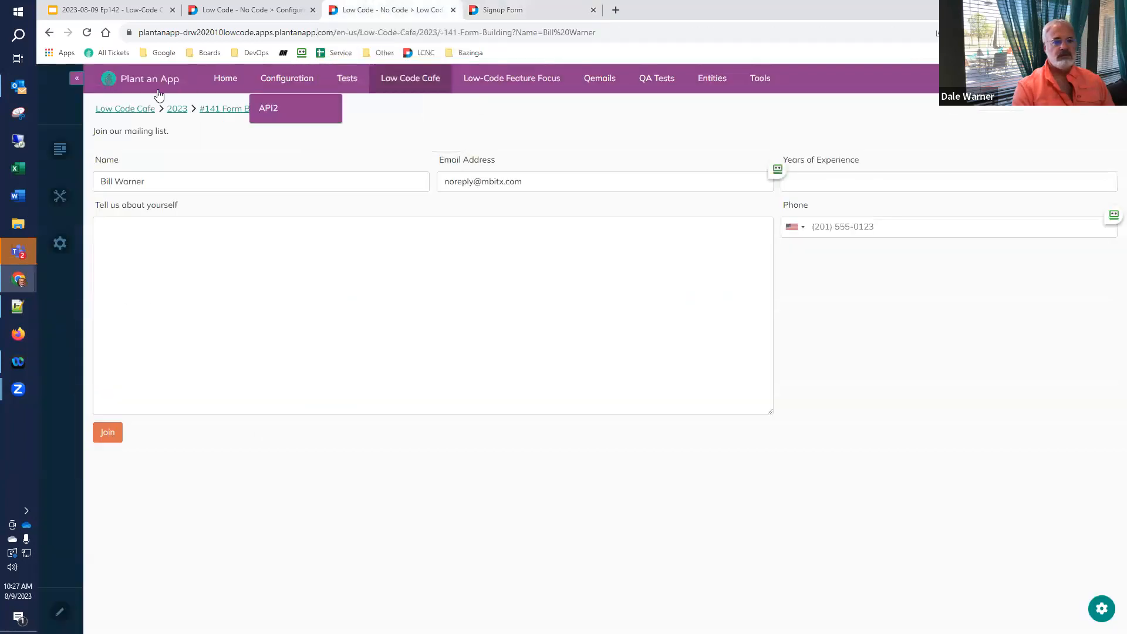
pyautogui.click(86, 33)
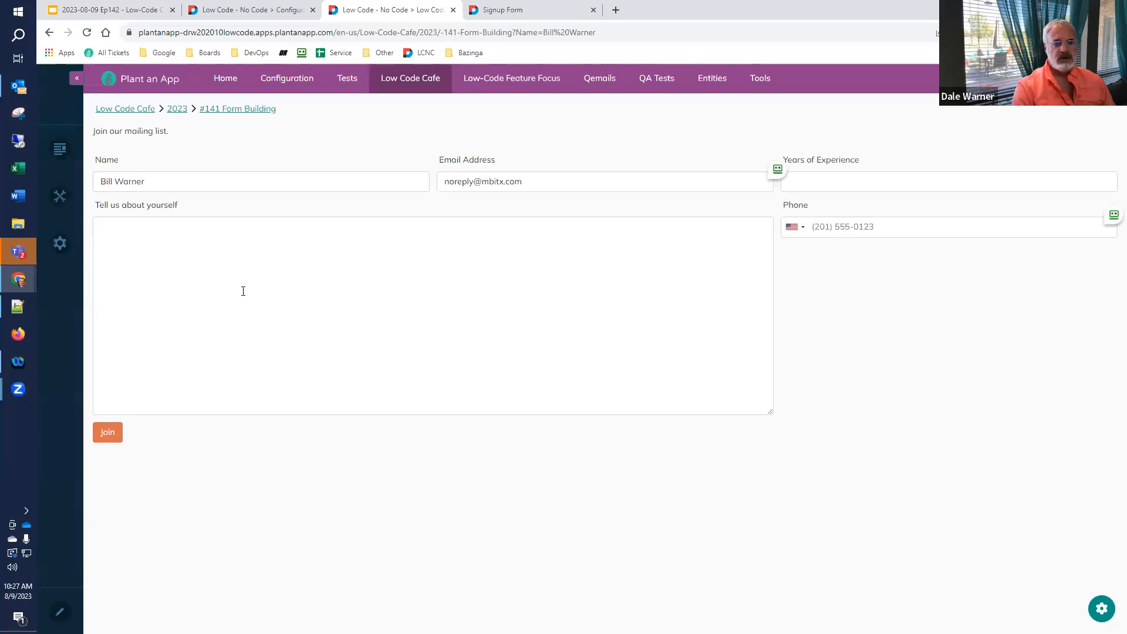
pyautogui.click(607, 32)
pyautogui.hotkey('ctrl', 'c')
# - Open the form in an Incognito window to confirm Tell us about yourself is hidden when logged out
pyautogui.hotkey('ctrl', 'shift', 'n')
pyautogui.hotkey('ctrl', 'v')
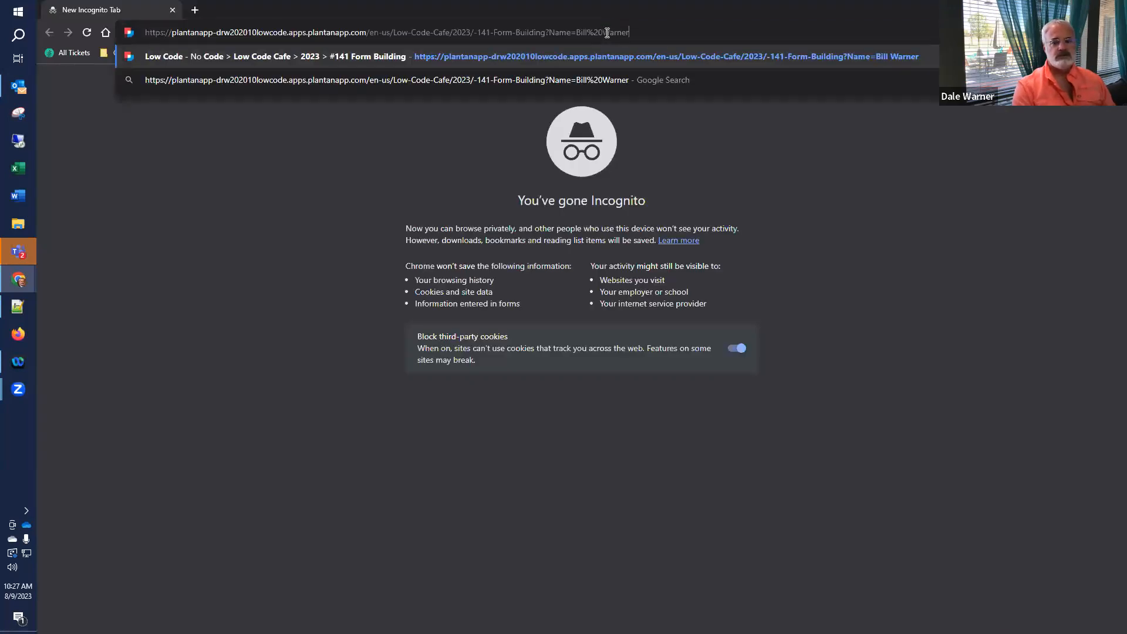
pyautogui.press('Return')
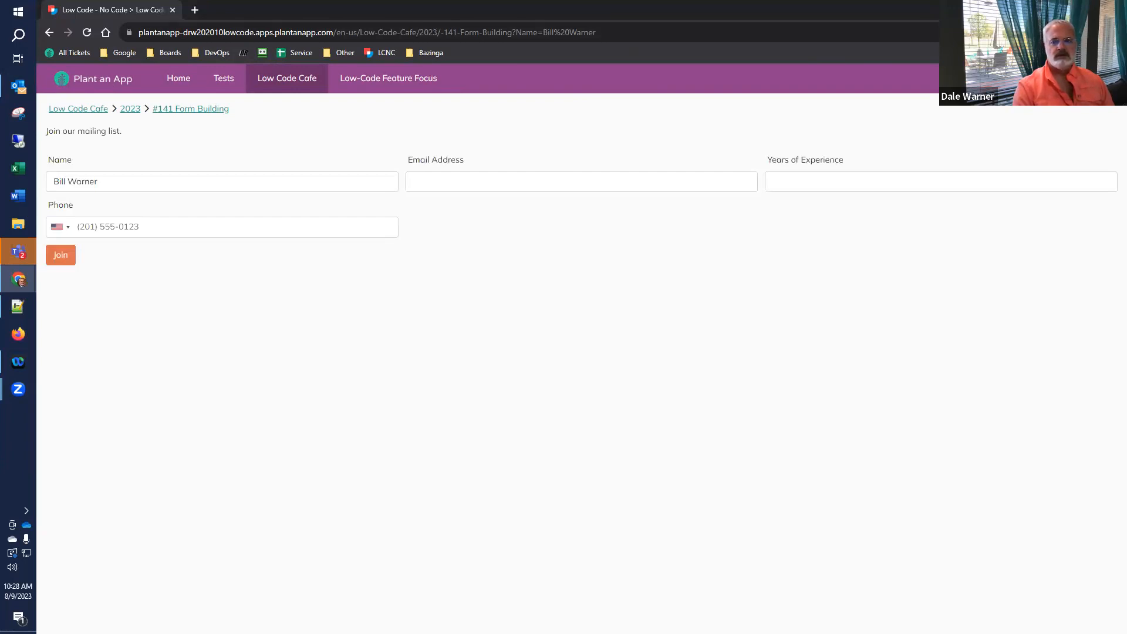
pyautogui.hotkey('alt', 'Tab')
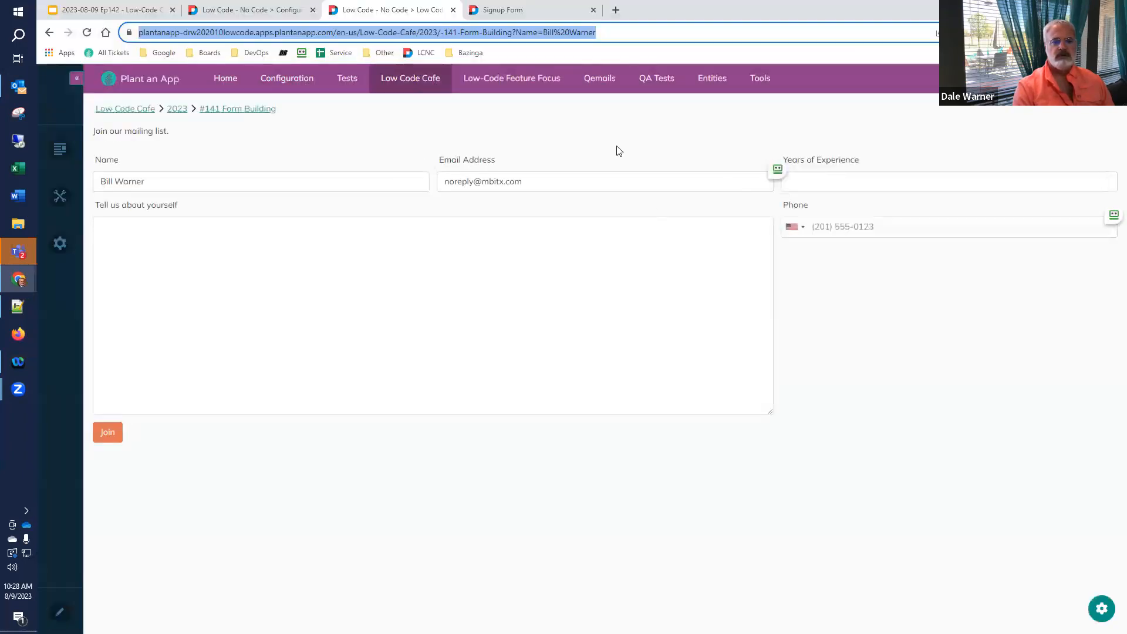
pyautogui.click(502, 11)
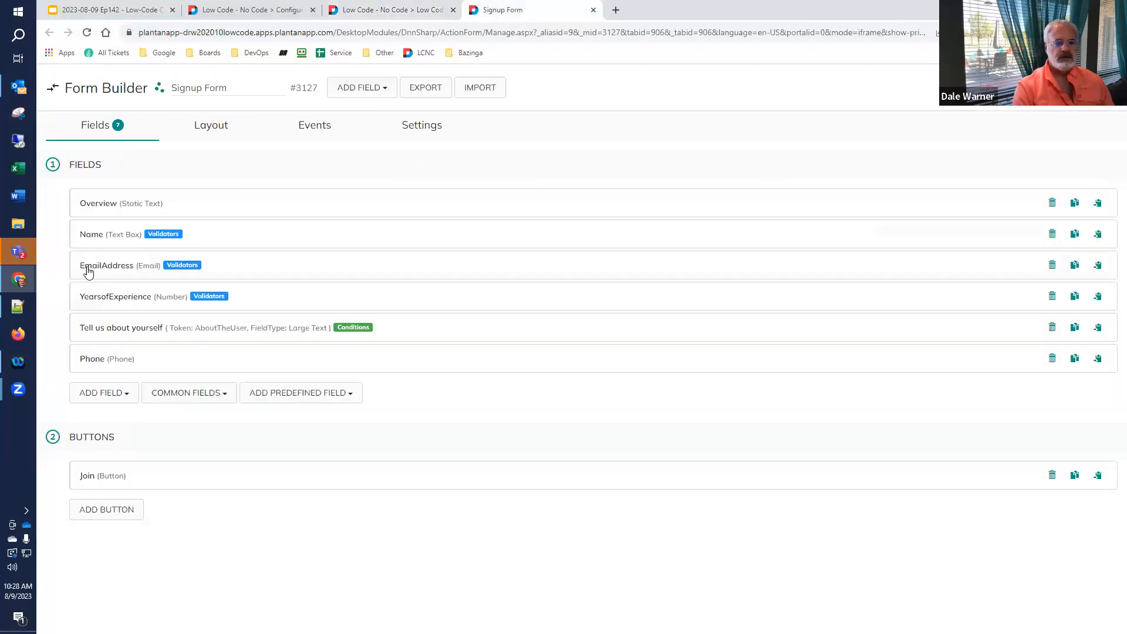
# - Change the Tell us about yourself show condition to [User:Userid] == ""
pyautogui.click(106, 327)
pyautogui.click(300, 363)
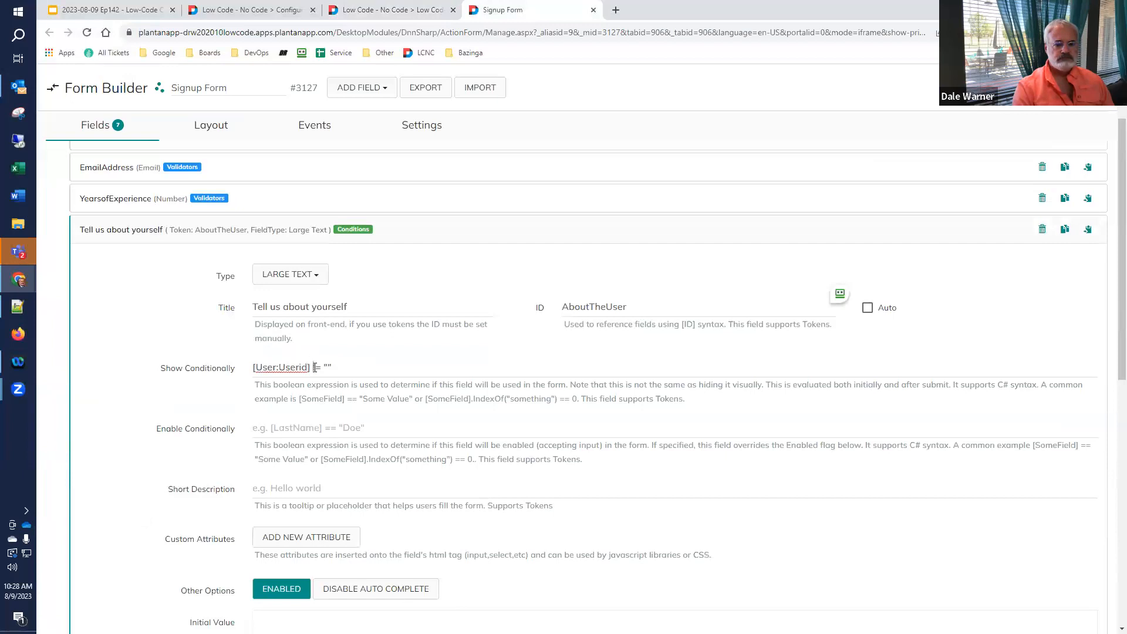
pyautogui.press('BackSpace')
pyautogui.write('=')
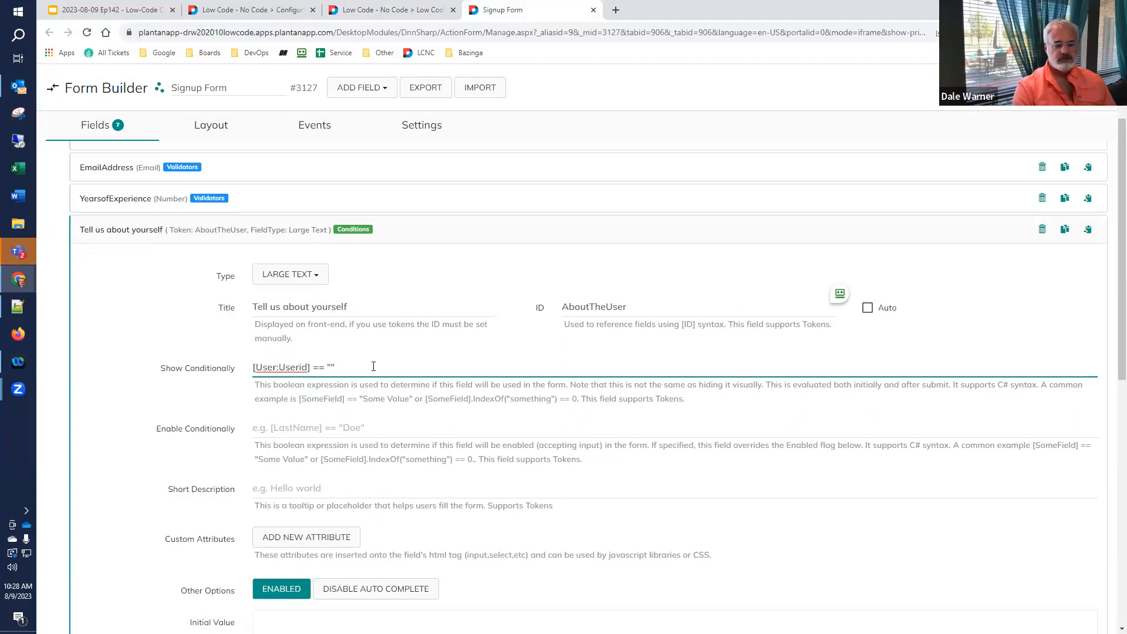
pyautogui.click(1018, 88)
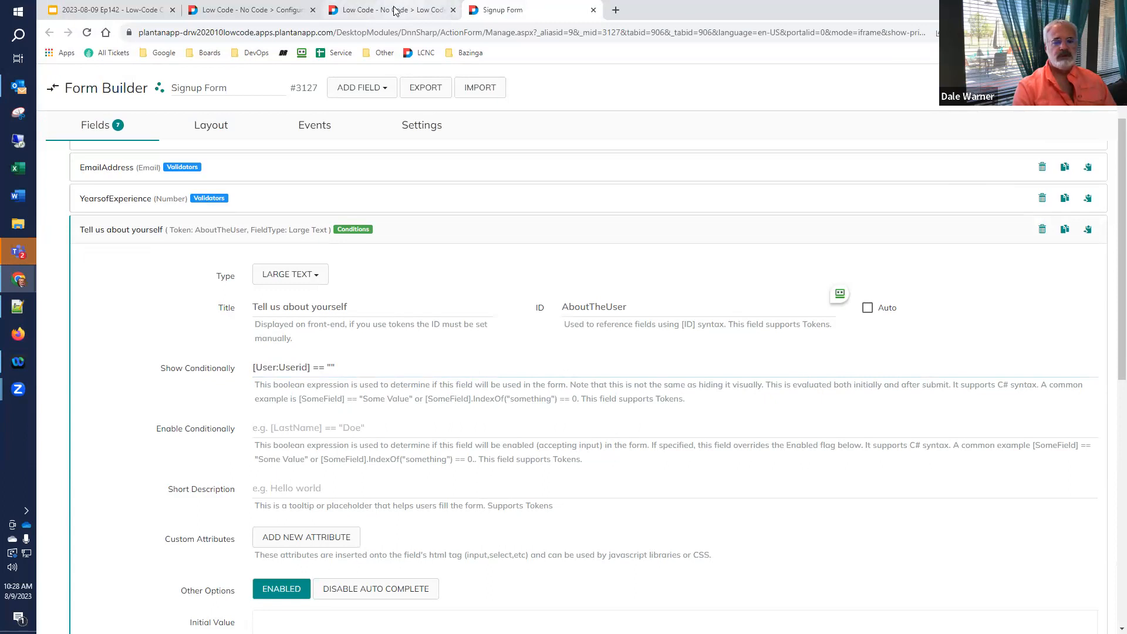
# - Verify the field is hidden on the reloaded live form and shown in an Incognito window
pyautogui.moveTo(390, 11)
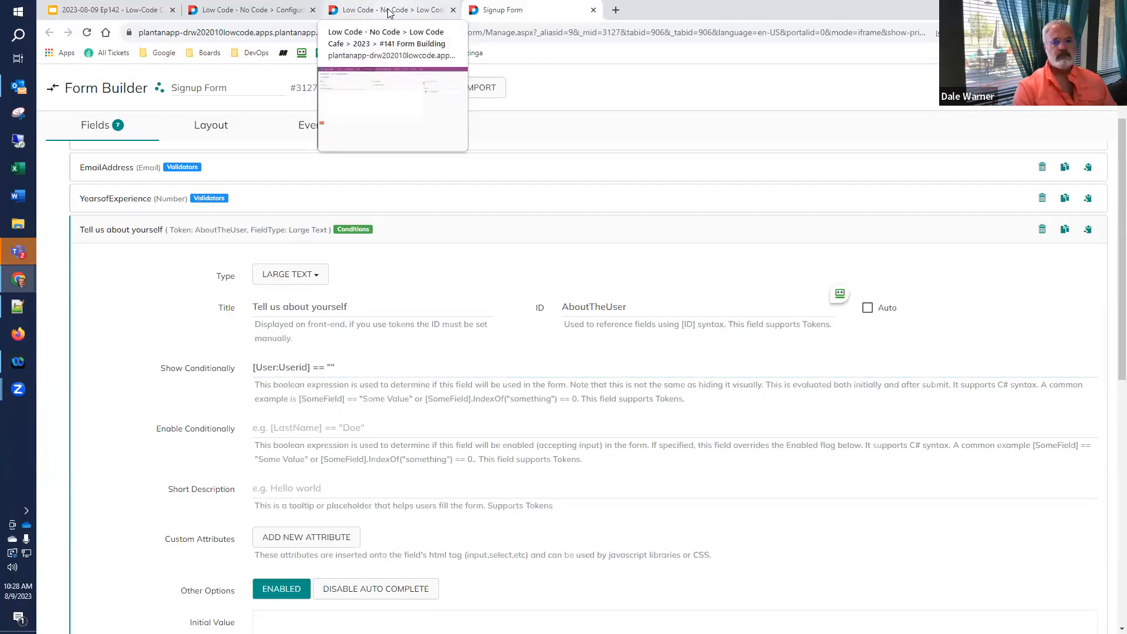
pyautogui.click(390, 11)
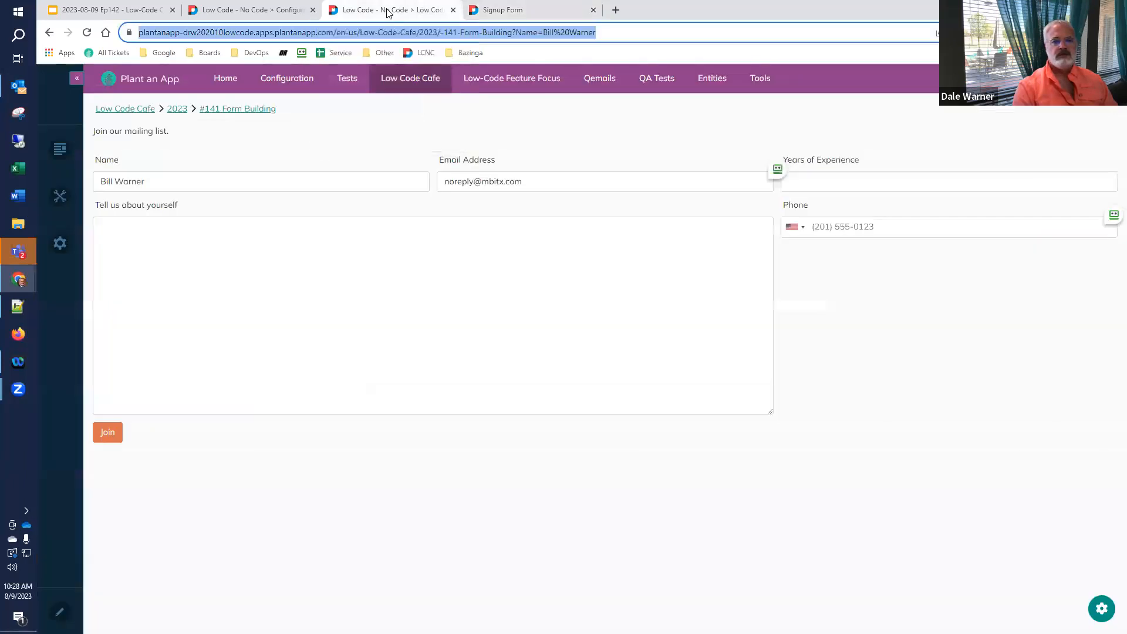
pyautogui.click(85, 36)
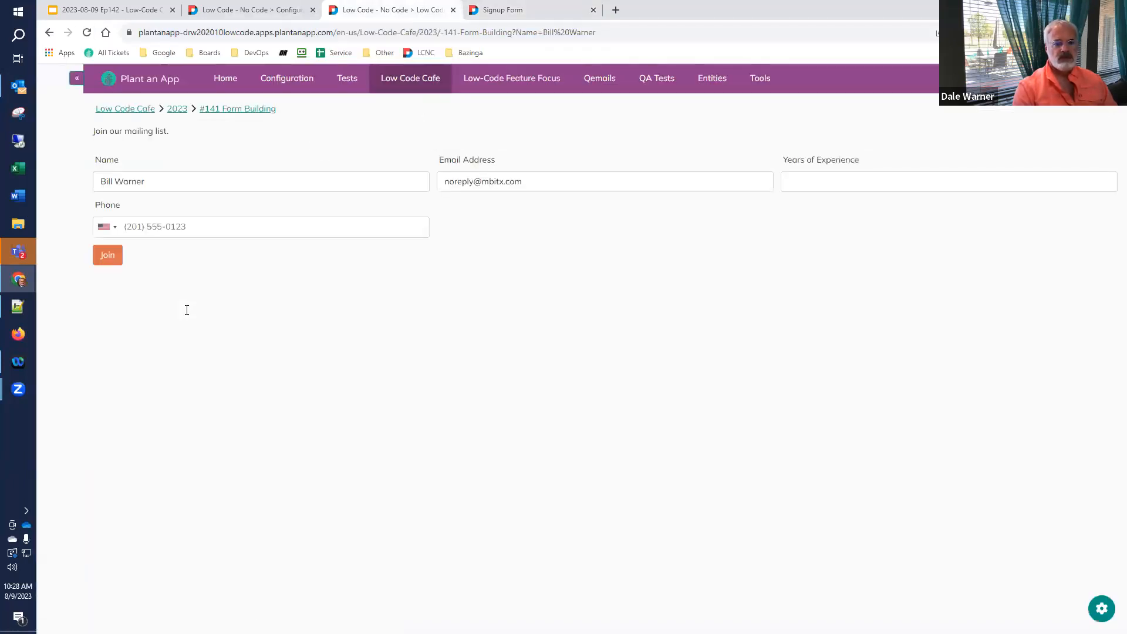
pyautogui.click(652, 30)
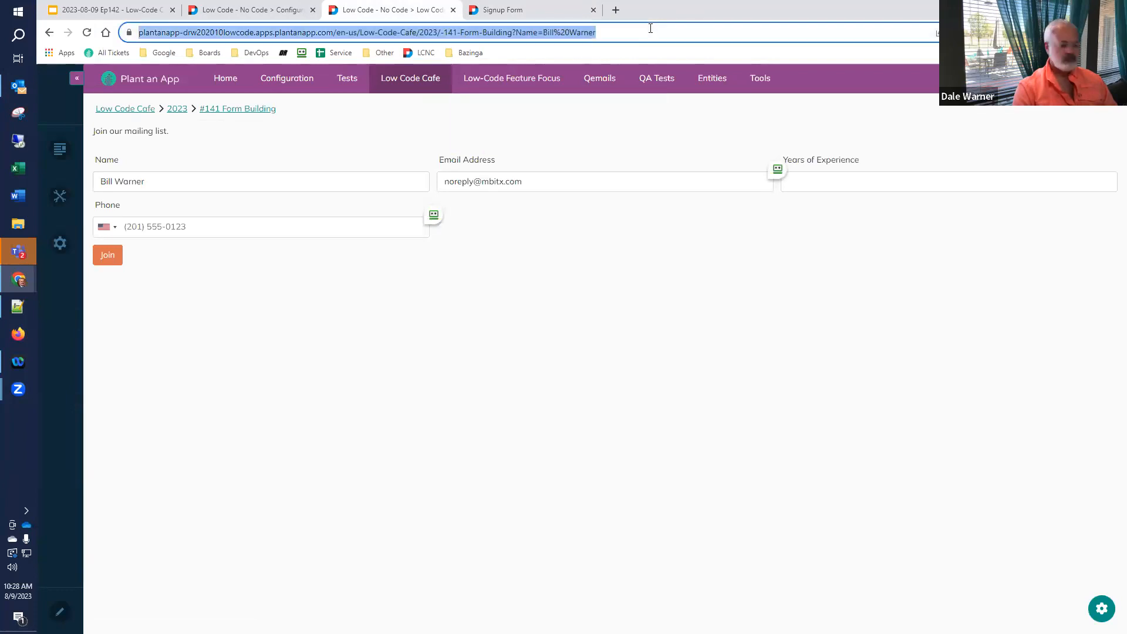
pyautogui.hotkey('ctrl', 'shift', 'n')
pyautogui.hotkey('ctrl', 'v')
pyautogui.press('Return')
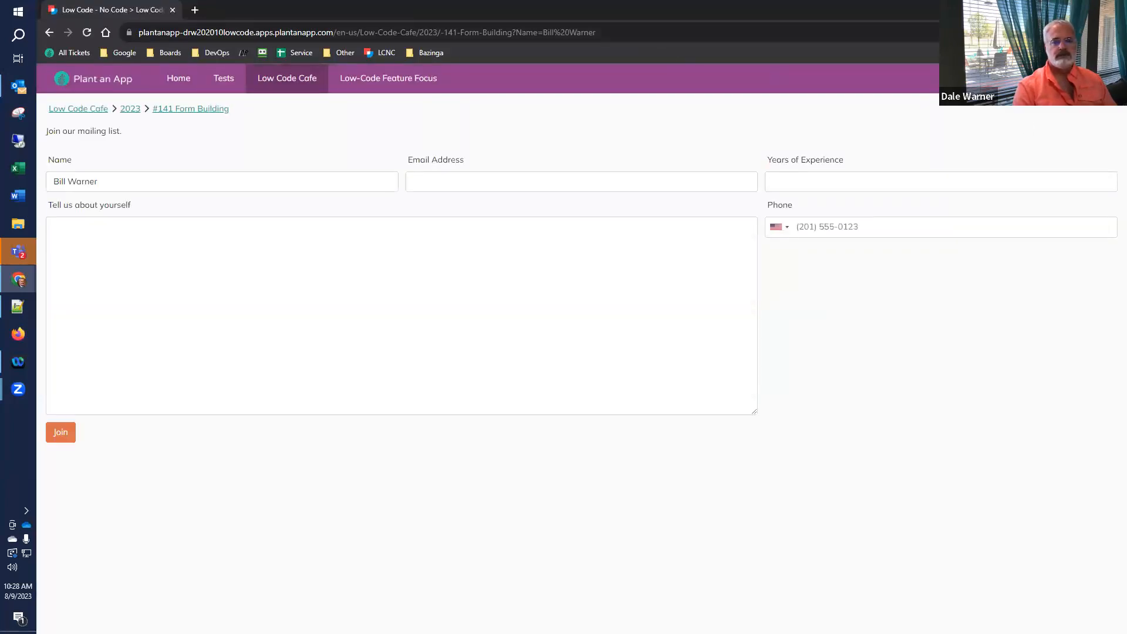
pyautogui.click(1114, 10)
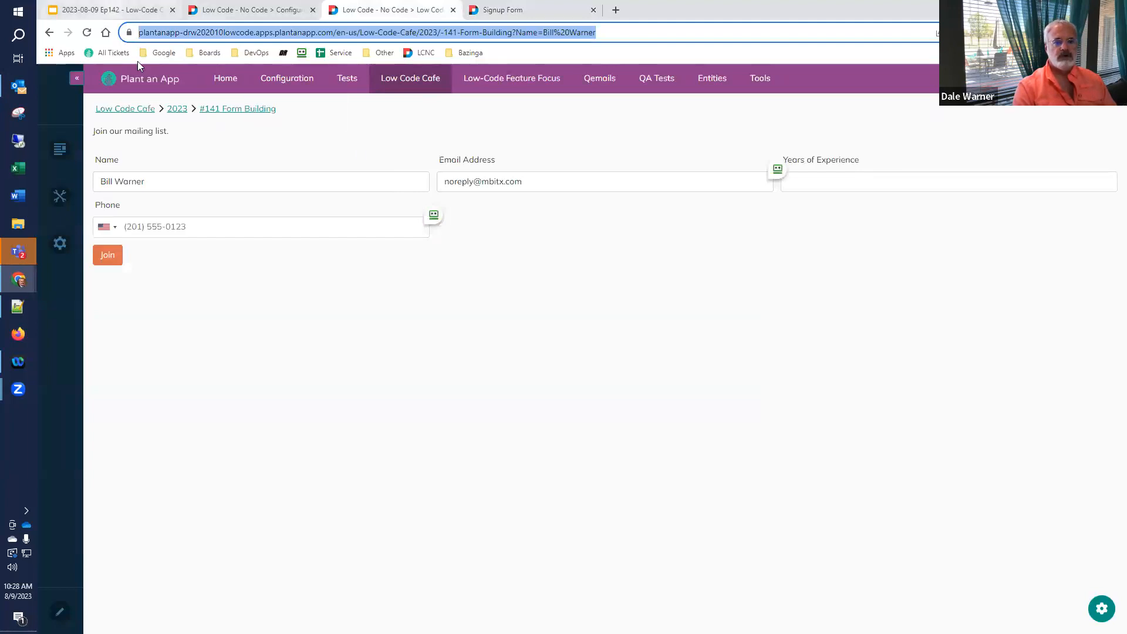
pyautogui.click(109, 9)
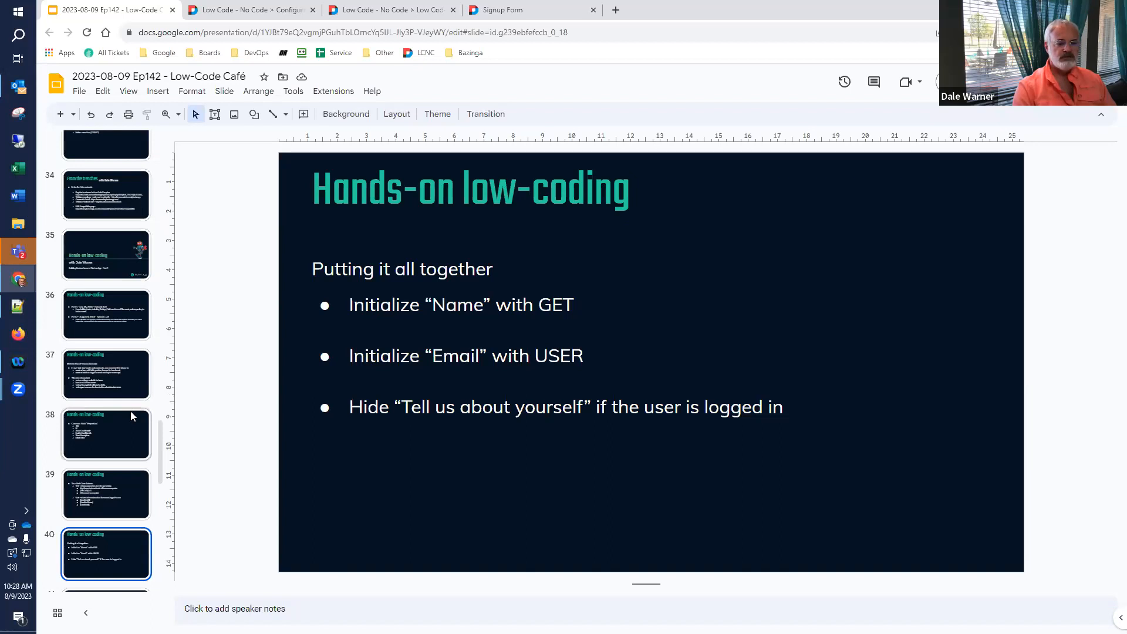
# - Scroll the filmstrip and select slide 41, Common Field Sections
pyautogui.scroll(-5, 129, 413)
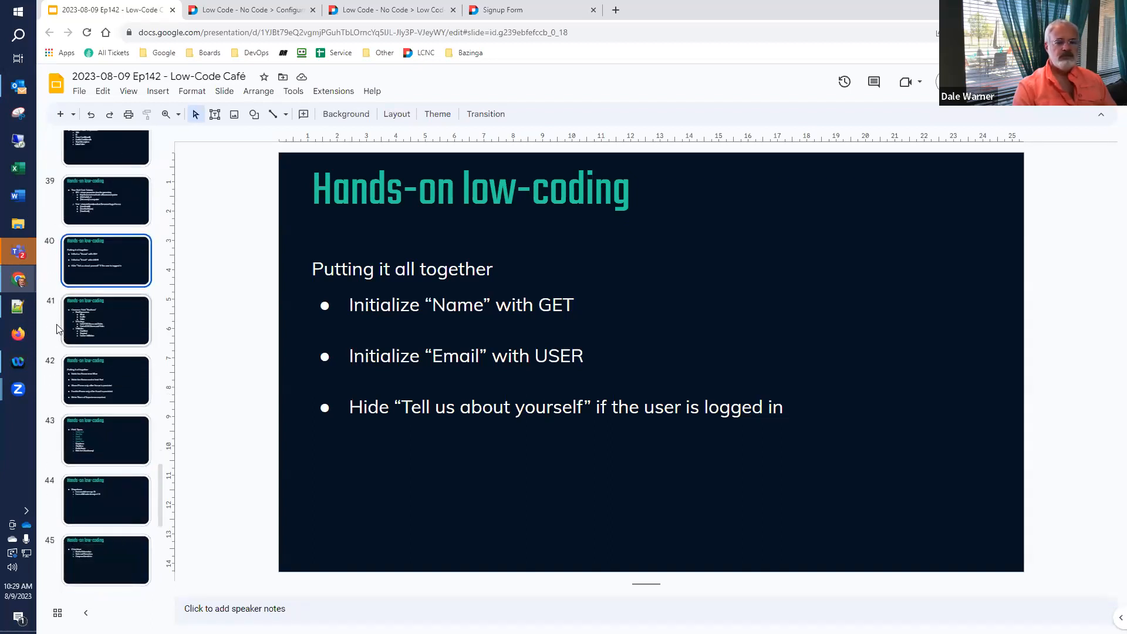
pyautogui.click(57, 329)
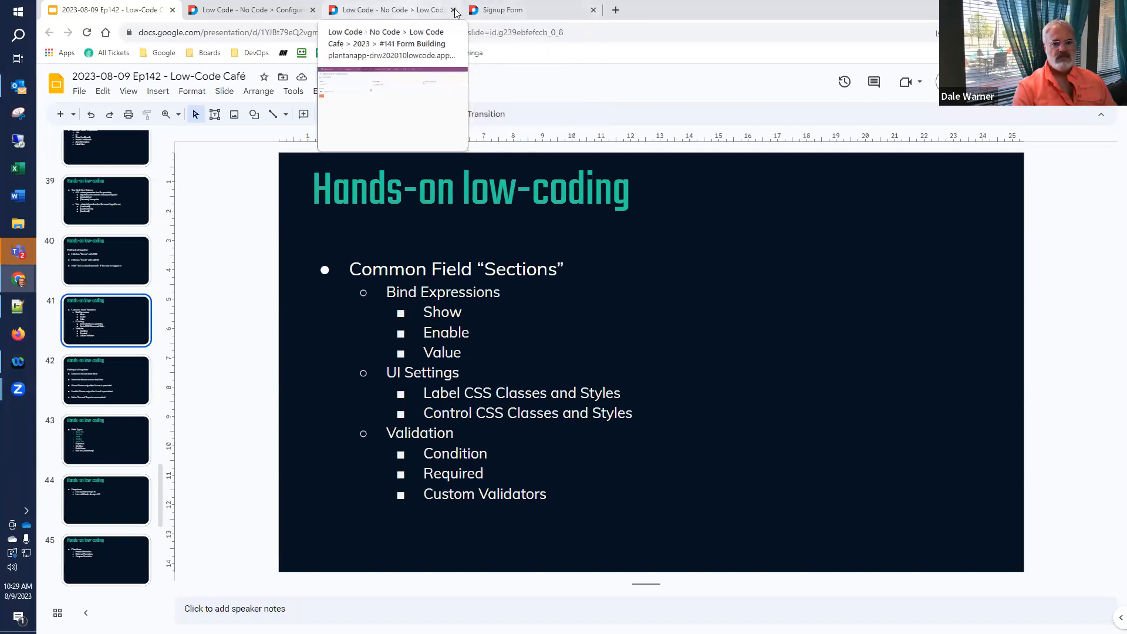
# - In the Signup Form builder, expand the Name text box's settings and its Bind Expressions section
pyautogui.click(483, 14)
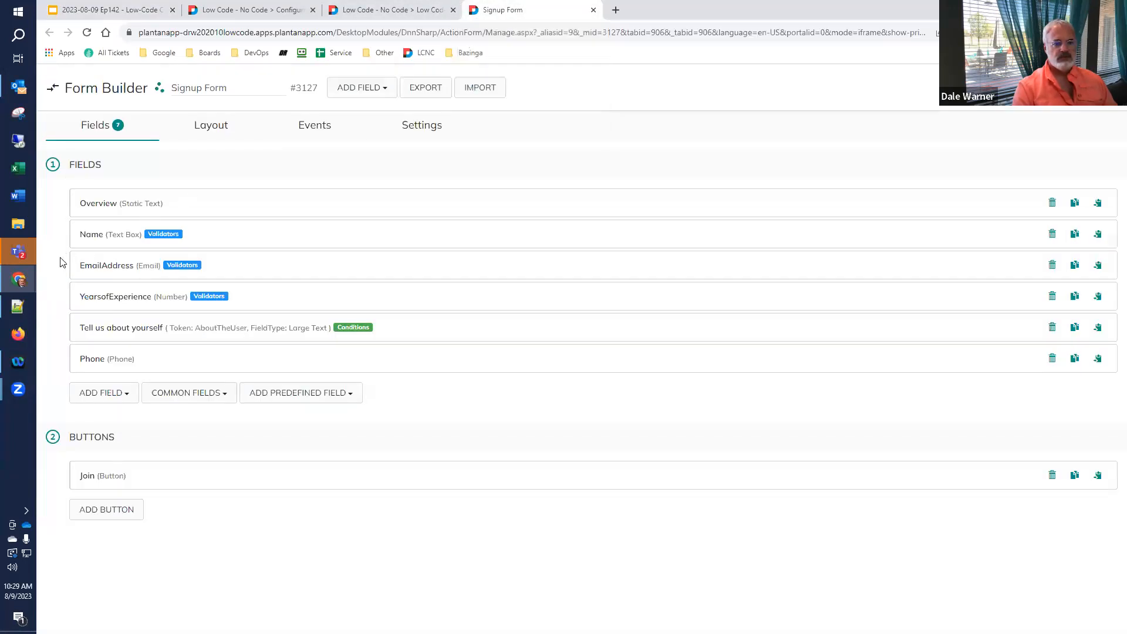
pyautogui.click(88, 236)
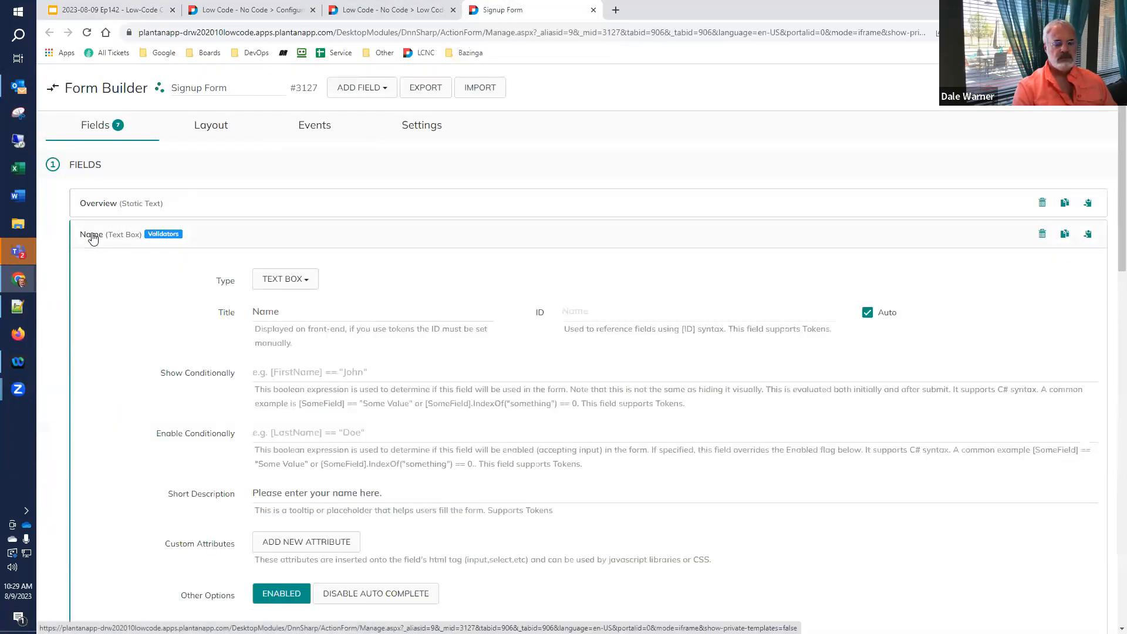
pyautogui.scroll(-2, 94, 260)
pyautogui.scroll(-12, 94, 260)
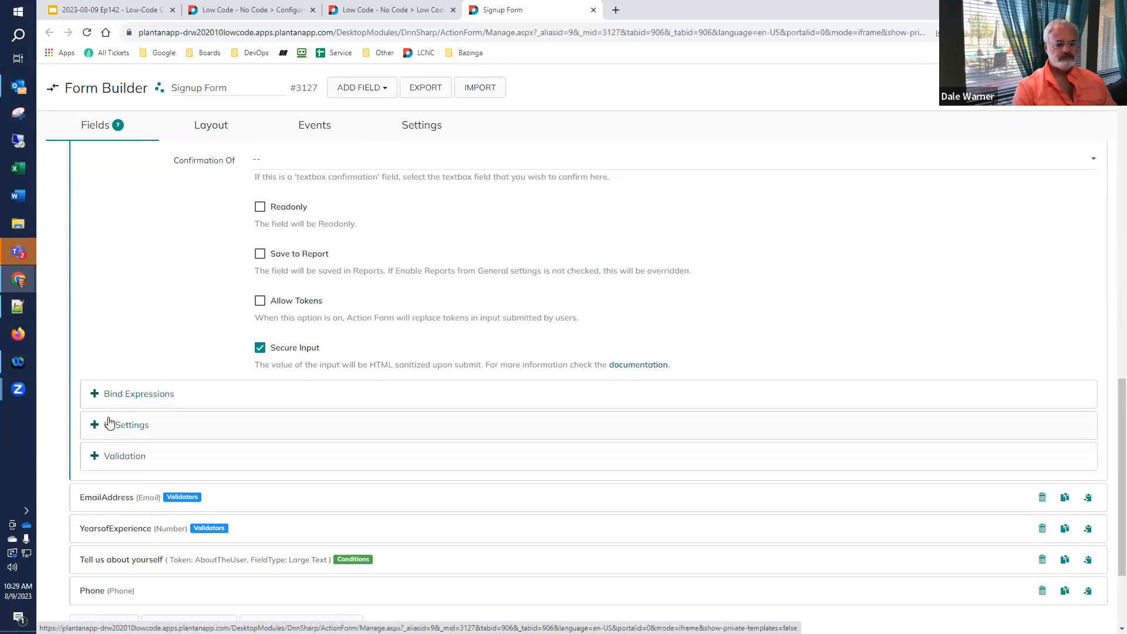
pyautogui.scroll(-2, 112, 423)
pyautogui.click(130, 298)
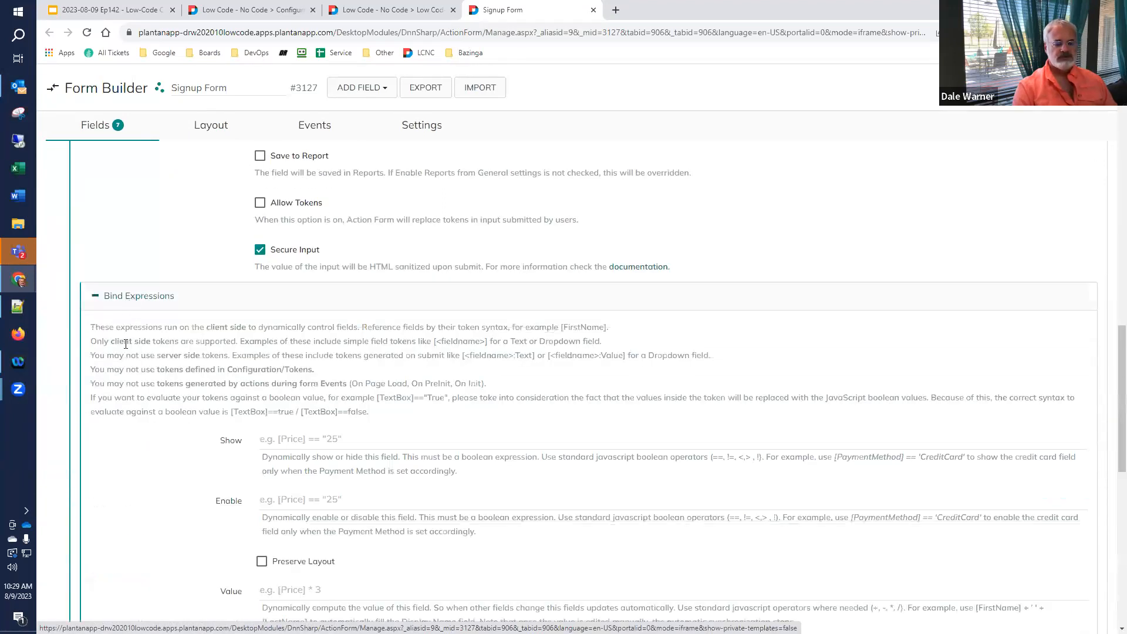
pyautogui.scroll(-2, 125, 352)
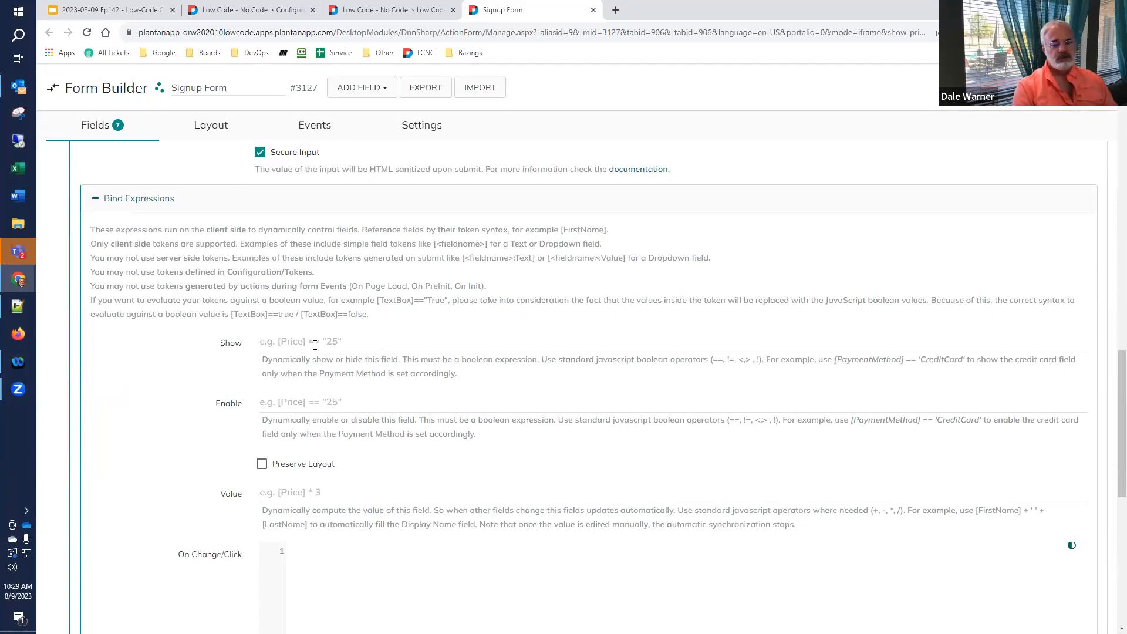
pyautogui.moveTo(1121, 397); pyautogui.dragTo(1110, 138)
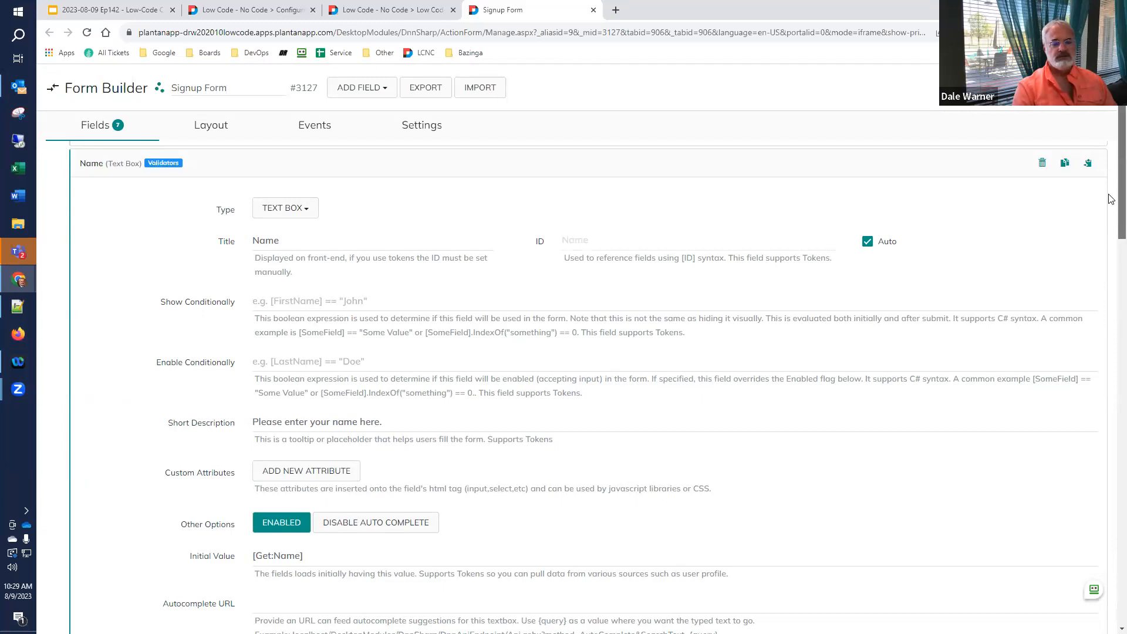
# - Review the Name field's Show, Enable, Value and On Change/Click expressions, then return to slide 41
pyautogui.moveTo(1109, 195); pyautogui.dragTo(1086, 475)
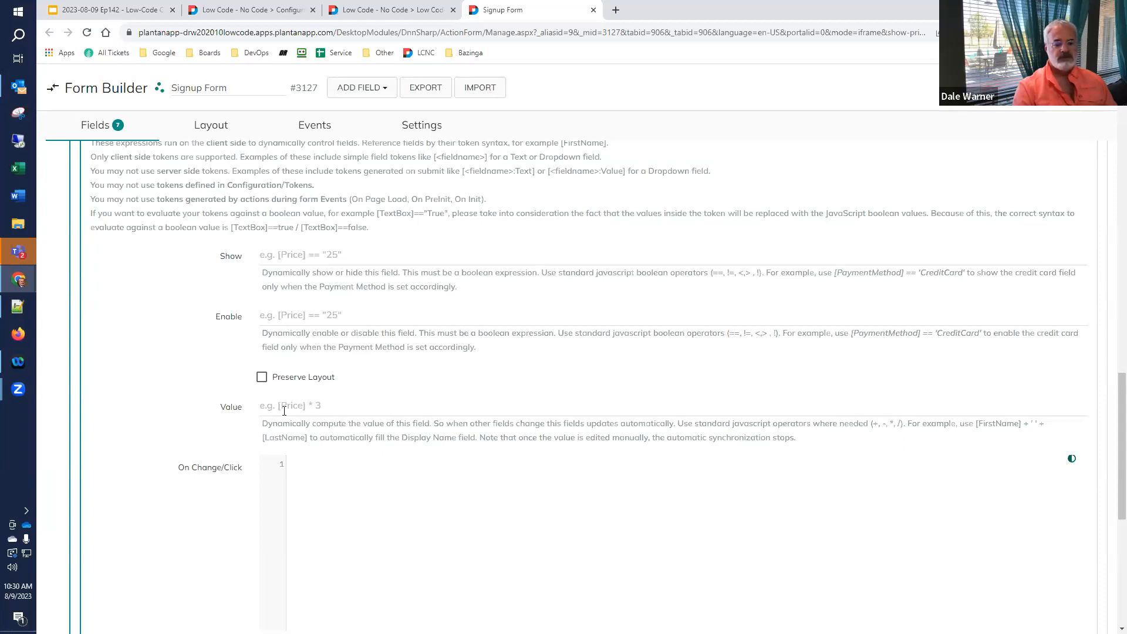
pyautogui.scroll(-3, 254, 414)
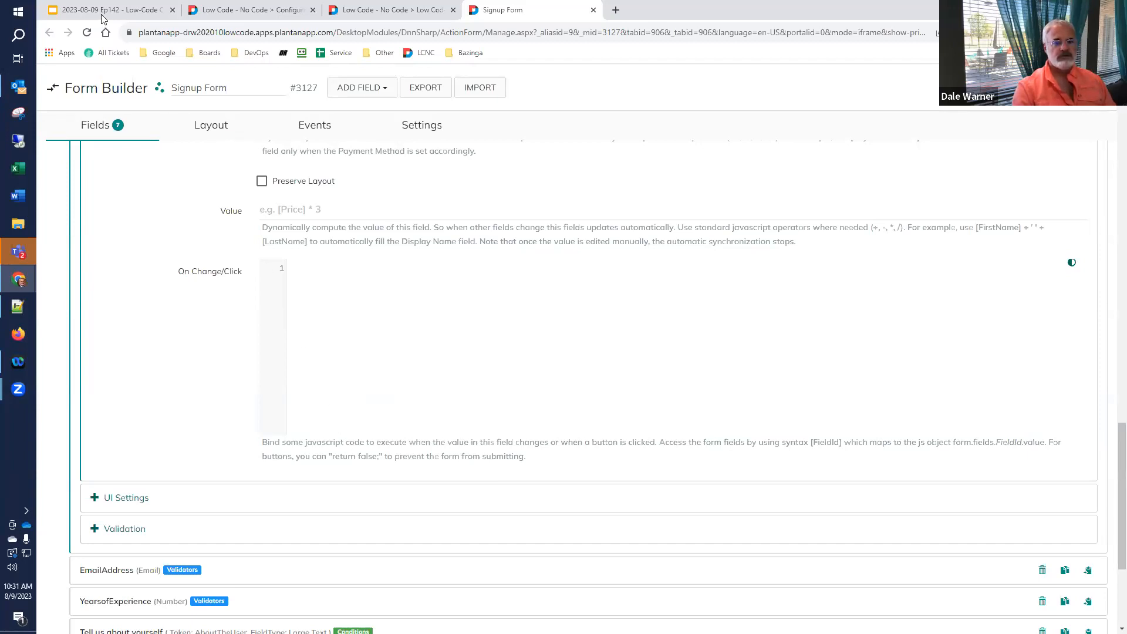
pyautogui.scroll(5, 115, 215)
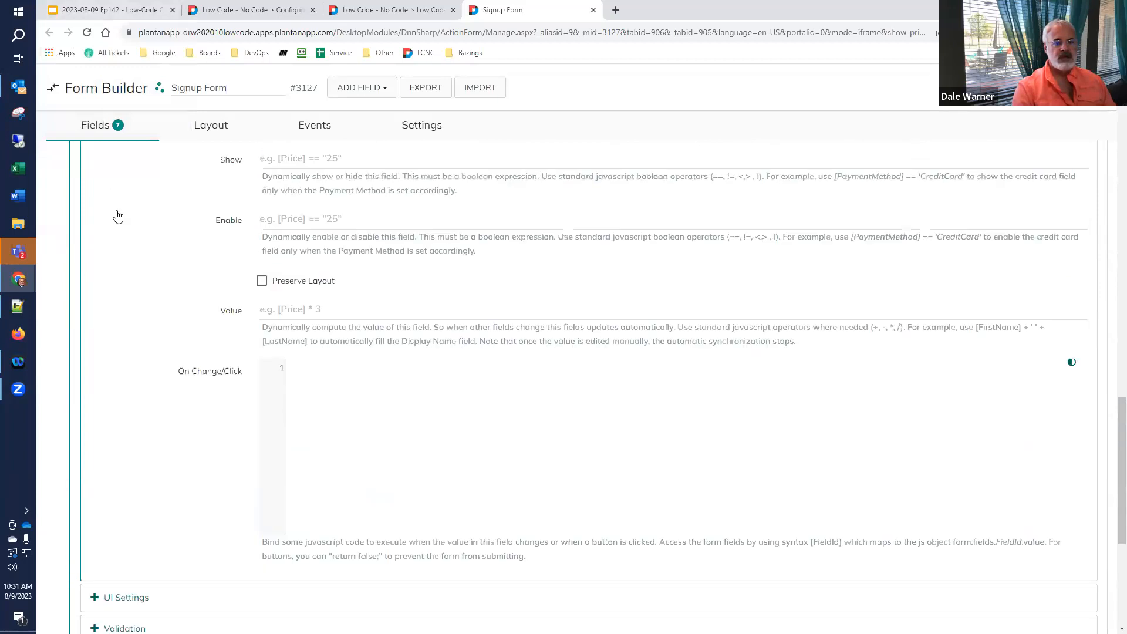
pyautogui.click(124, 11)
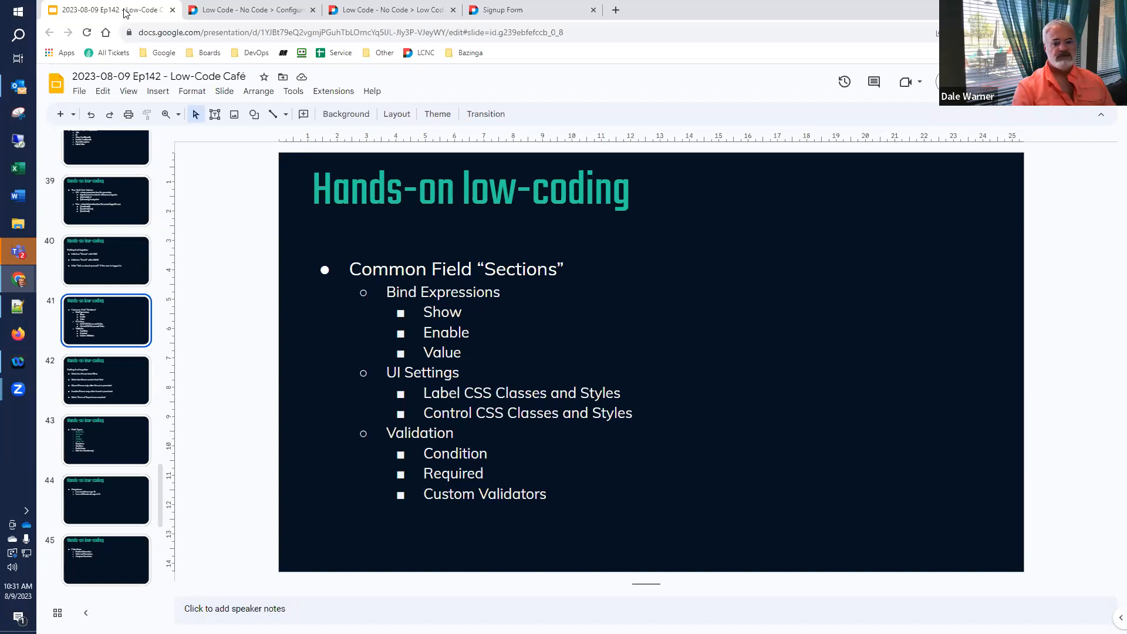
# - Collapse Name's Bind Expressions and expand UI Settings showing Label and Control CSS classes and styles
pyautogui.click(511, 13)
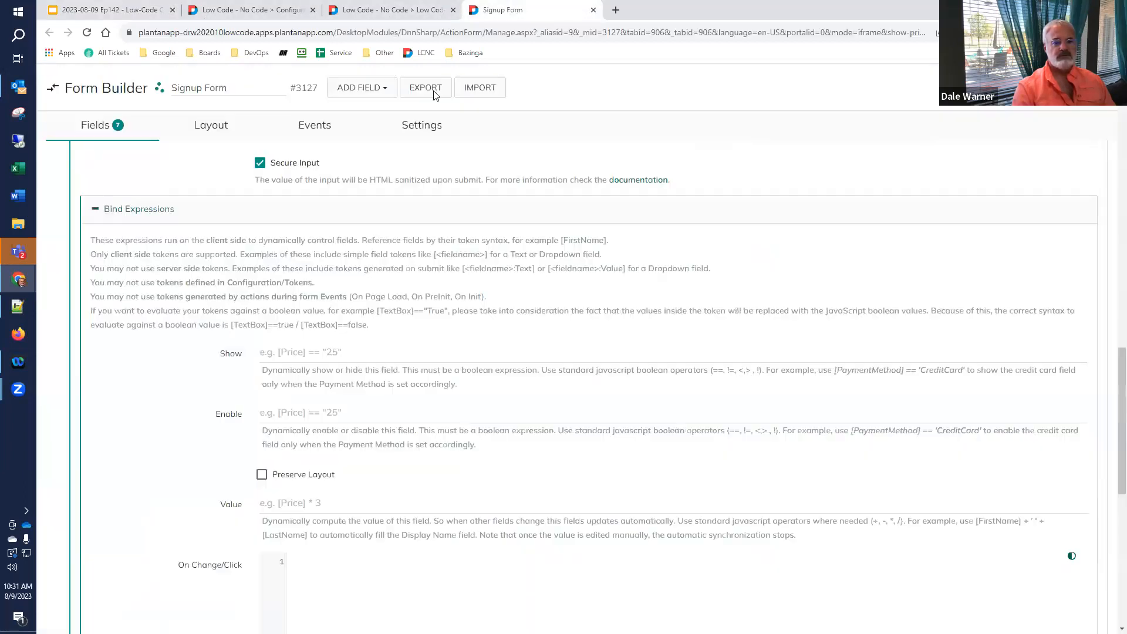
pyautogui.click(144, 216)
pyautogui.click(114, 290)
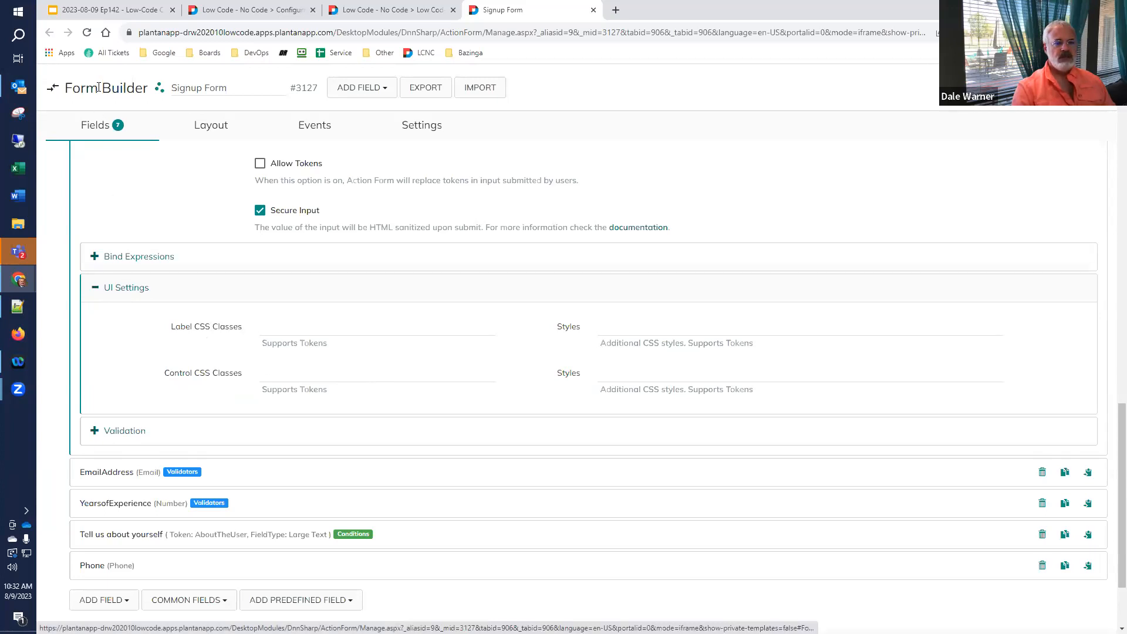
# - Swap the Name field's UI Settings for its Validation section and open the Custom Validator #1 list
pyautogui.click(105, 16)
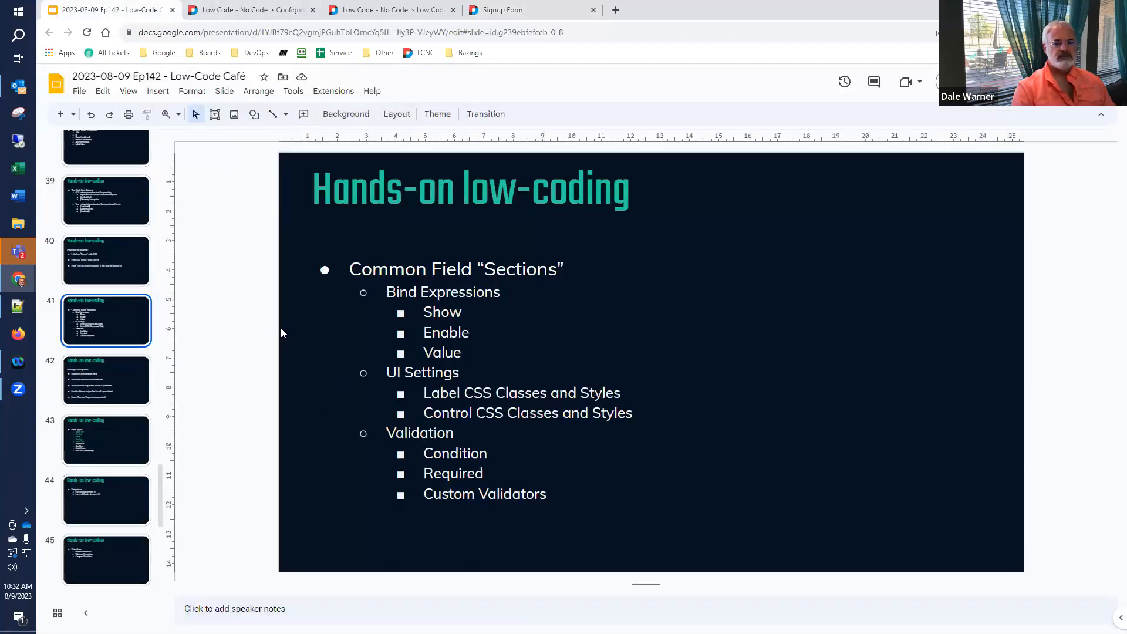
pyautogui.click(505, 16)
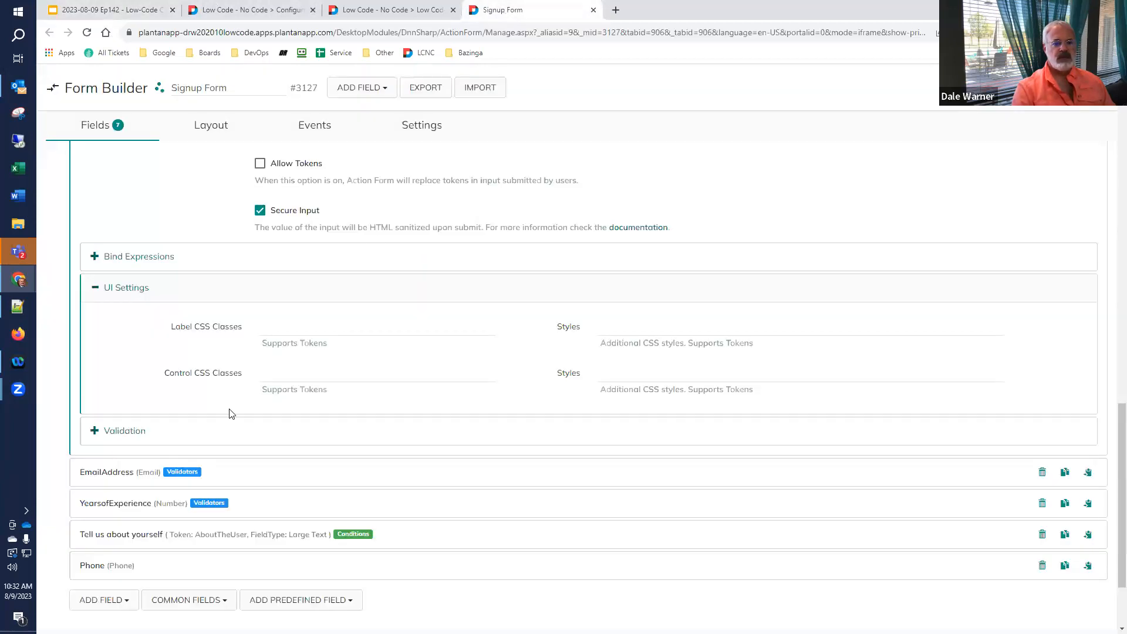
pyautogui.click(113, 293)
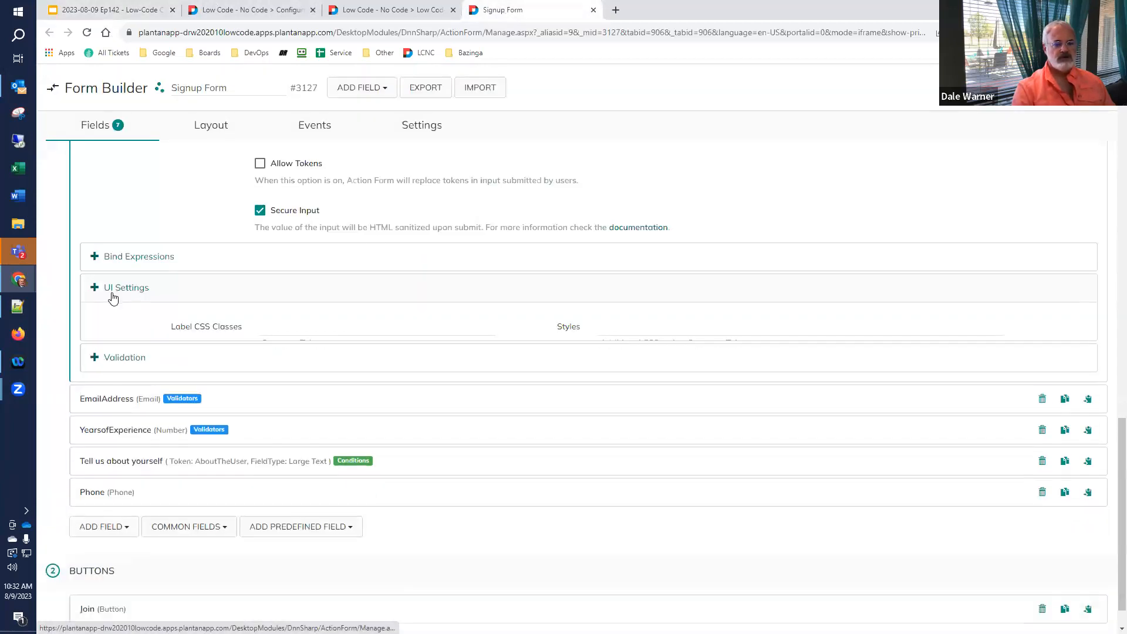
pyautogui.click(111, 318)
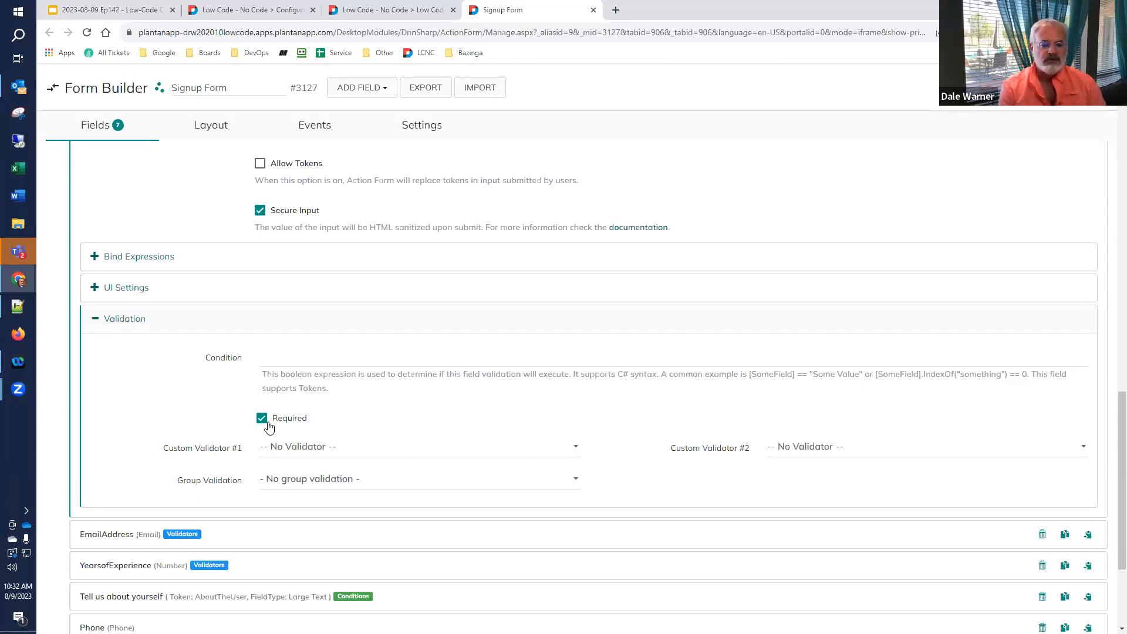
pyautogui.click(525, 447)
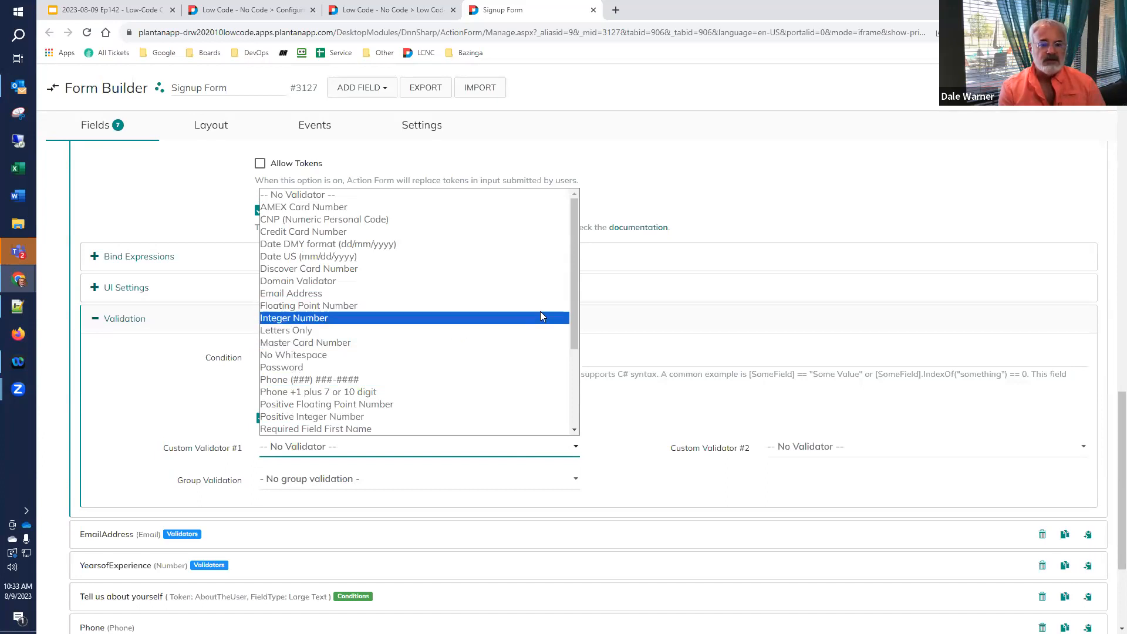
# - Browse the Custom Validator #1 options and close the list, keeping -- No Validator --
pyautogui.moveTo(574, 304); pyautogui.dragTo(545, 413)
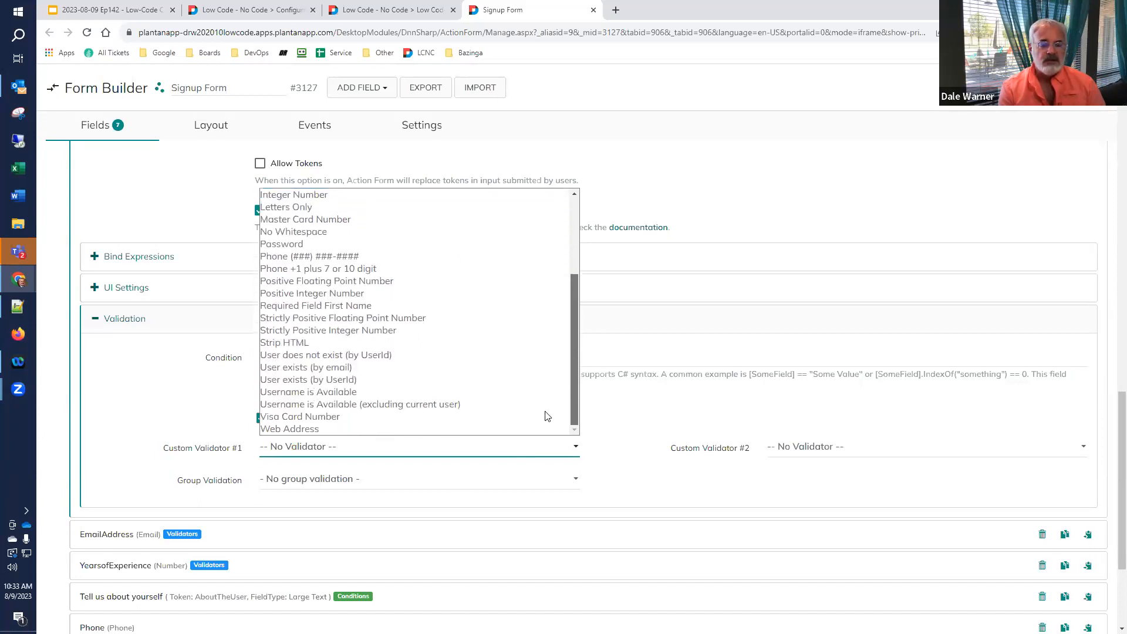
pyautogui.scroll(5, 549, 353)
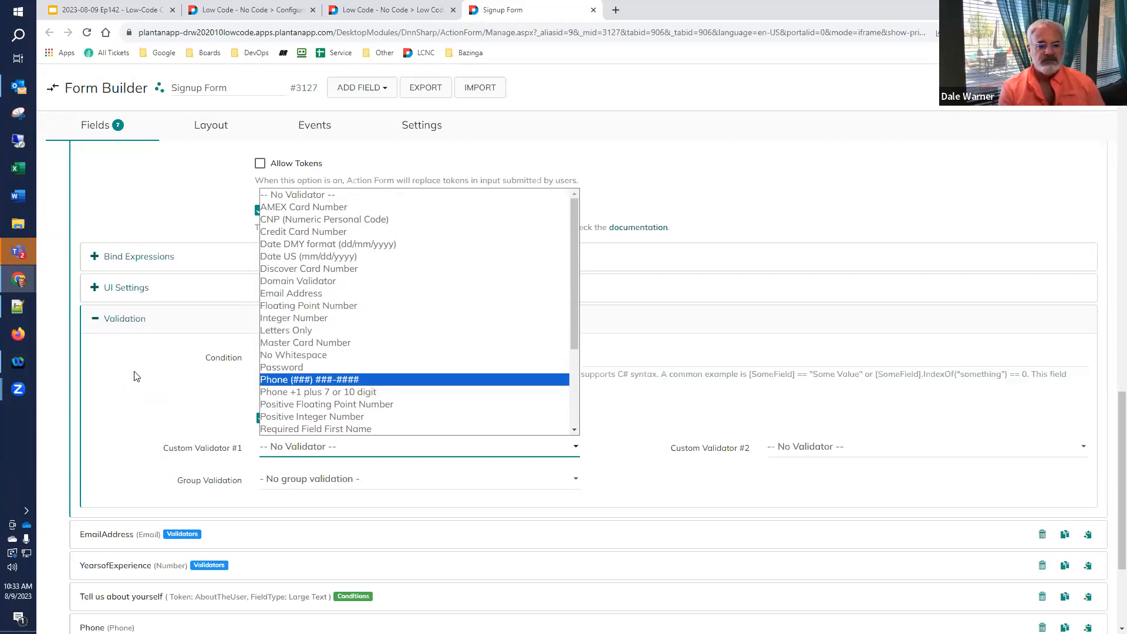
pyautogui.click(133, 380)
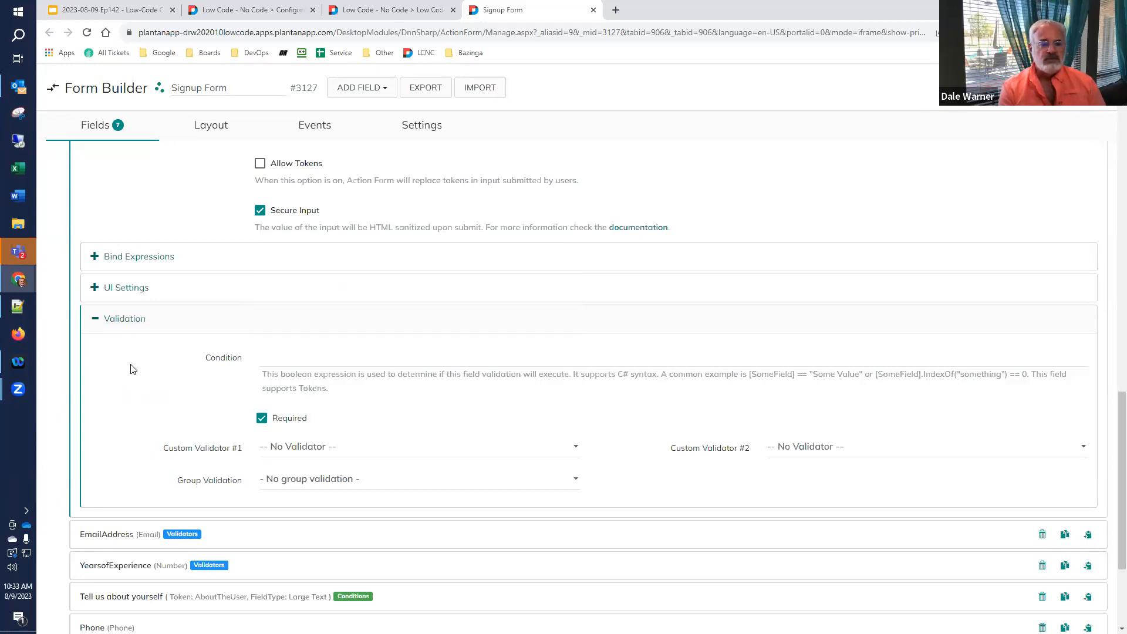
pyautogui.click(94, 8)
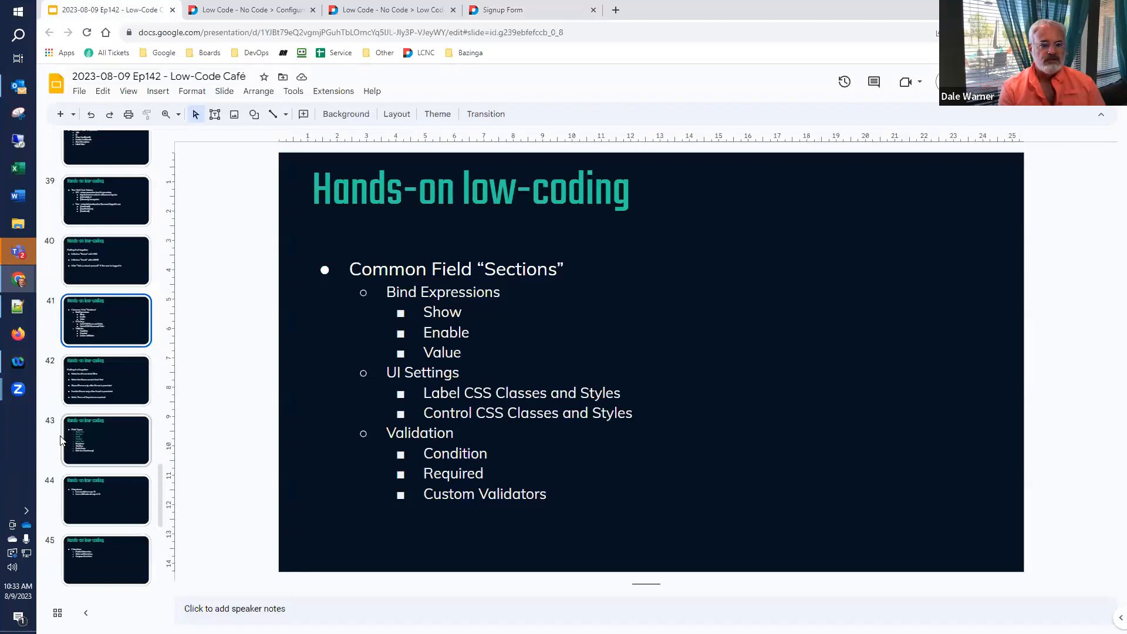
# - Show slide 42, 'Putting it all together', then bring up the live signup form
pyautogui.click(50, 381)
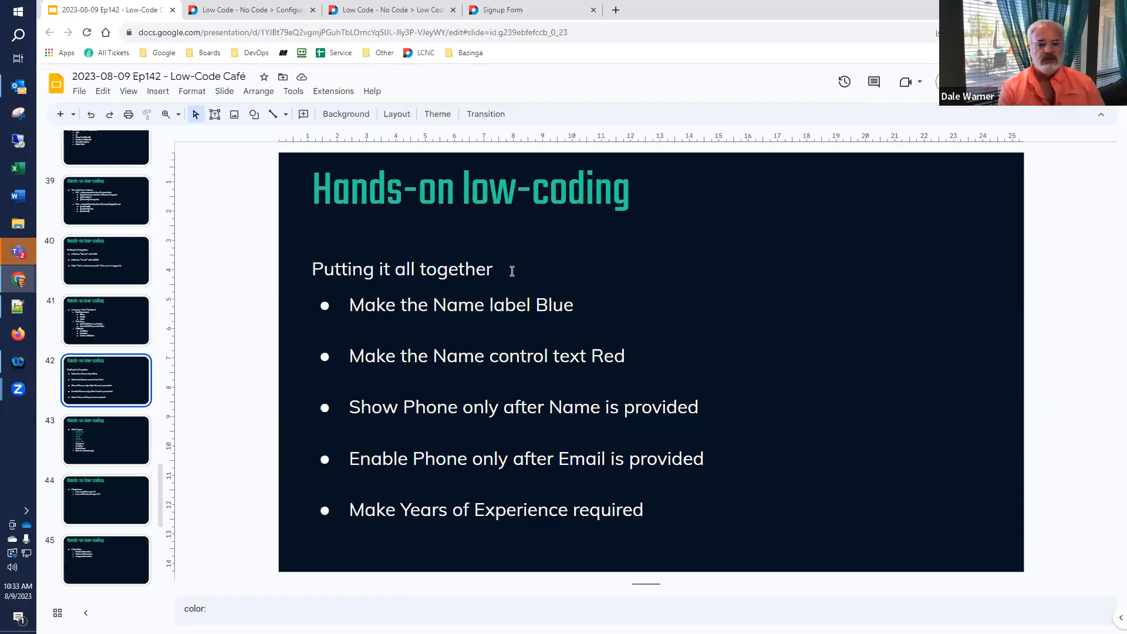
pyautogui.click(379, 12)
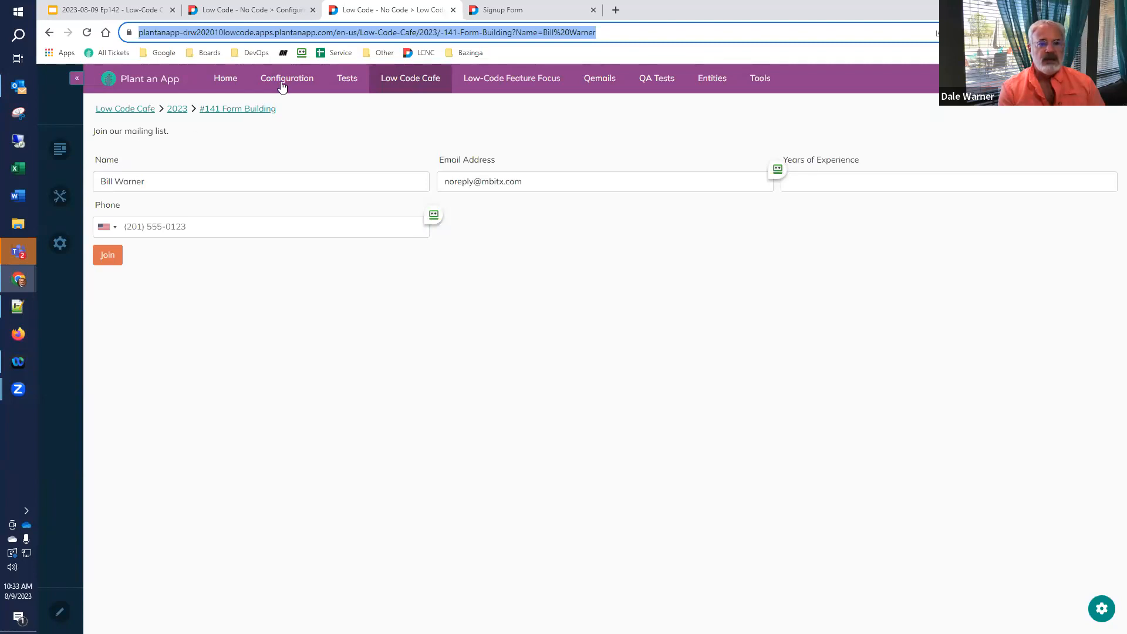
# - Collapse Validation and open the Name field's UI Settings, checking the live form in between
pyautogui.click(512, 11)
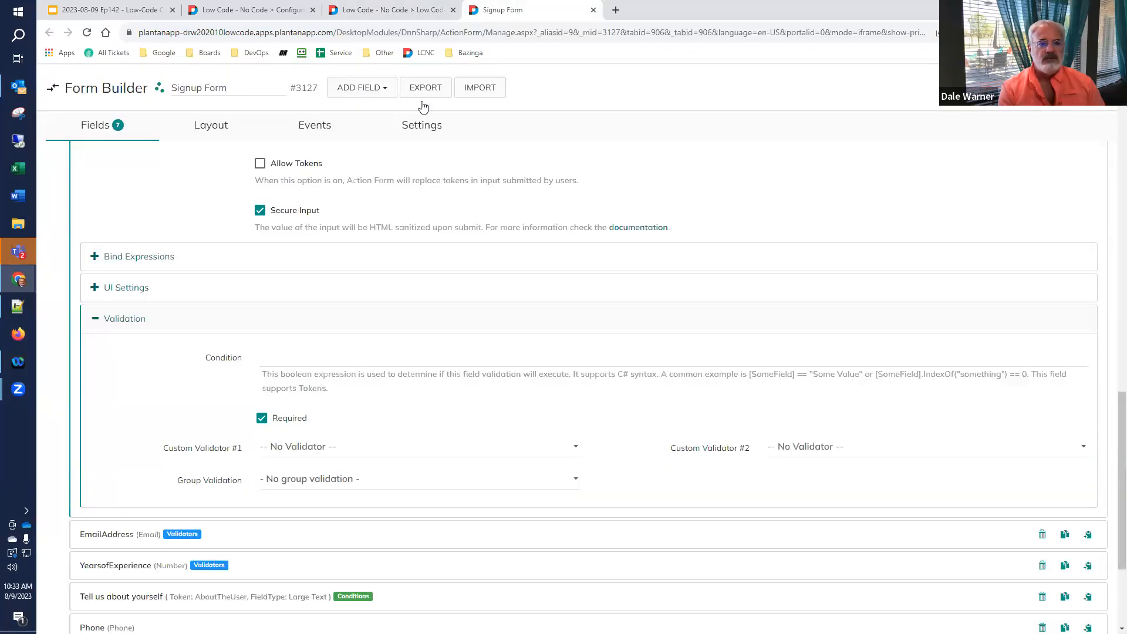
pyautogui.click(122, 320)
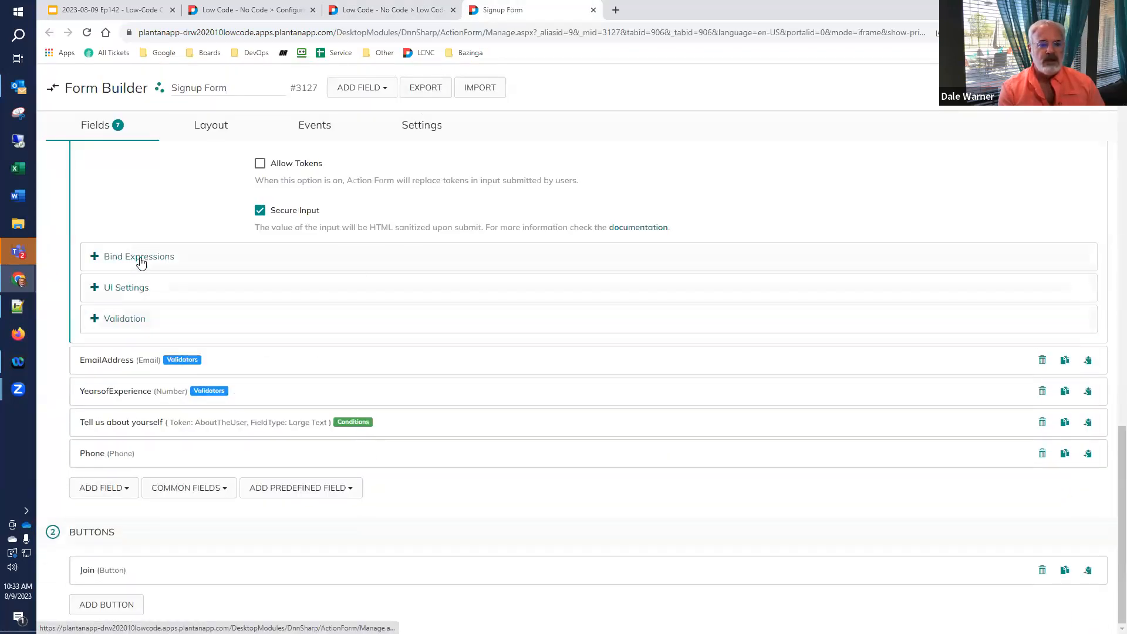
pyautogui.click(142, 258)
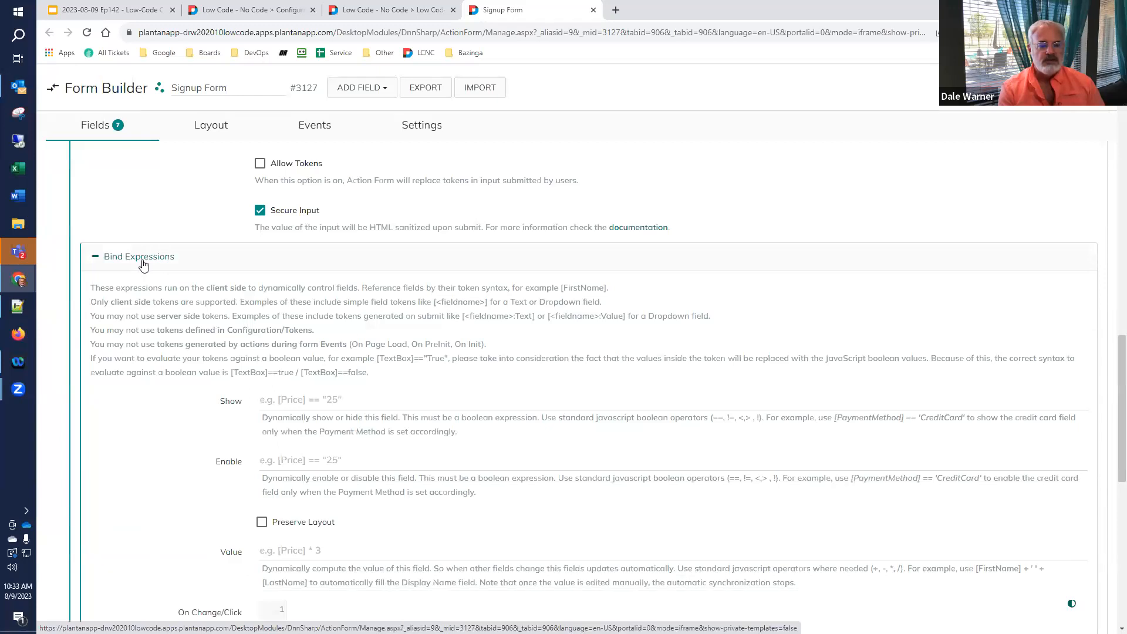
pyautogui.click(144, 264)
pyautogui.click(126, 291)
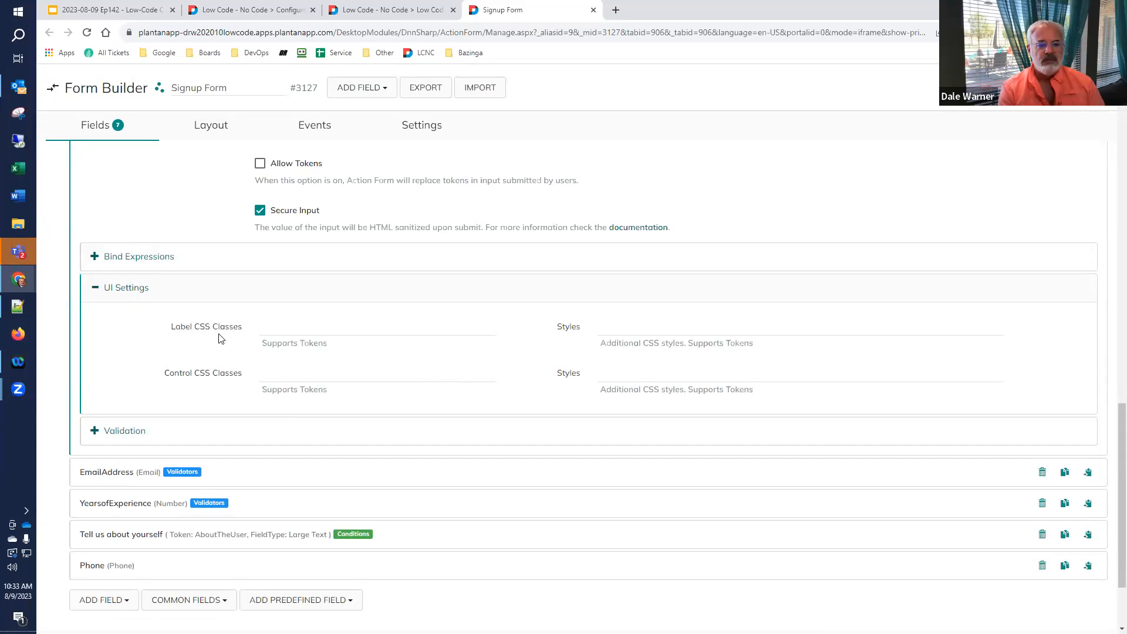
pyautogui.click(403, 10)
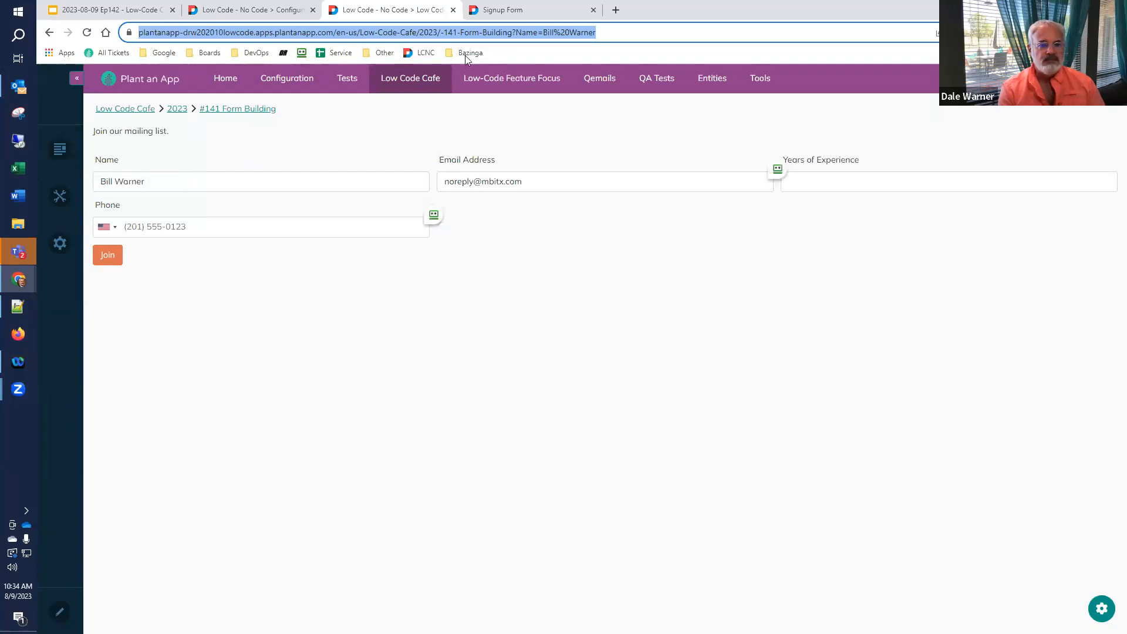
pyautogui.click(520, 10)
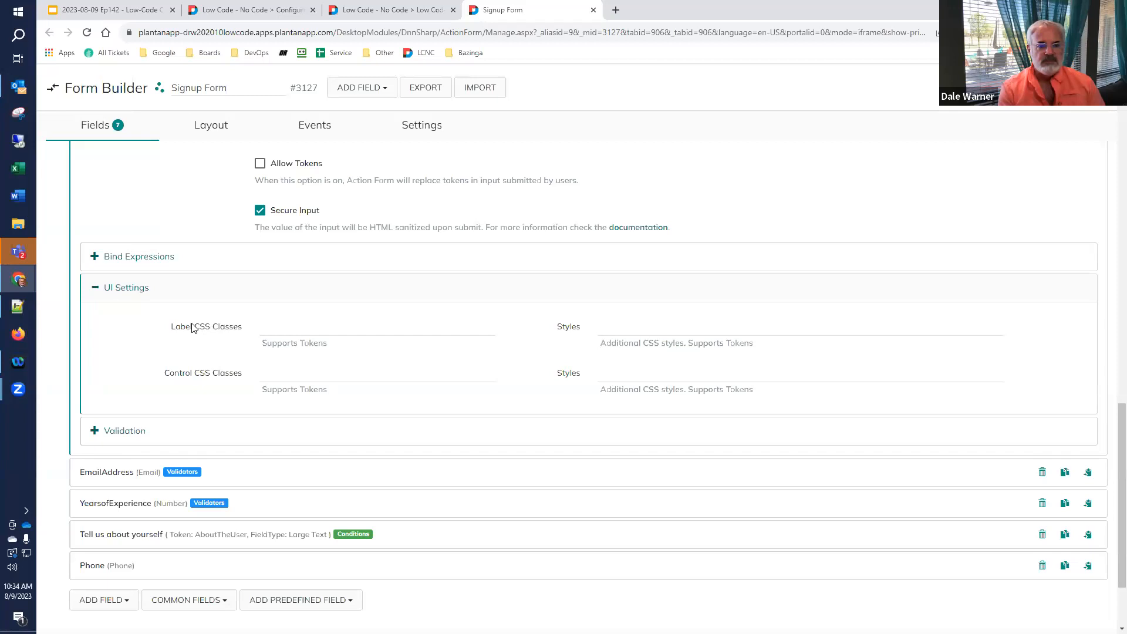
# - Set the Name label's Styles to color:blue, save, and reload the live signup form
pyautogui.click(734, 327)
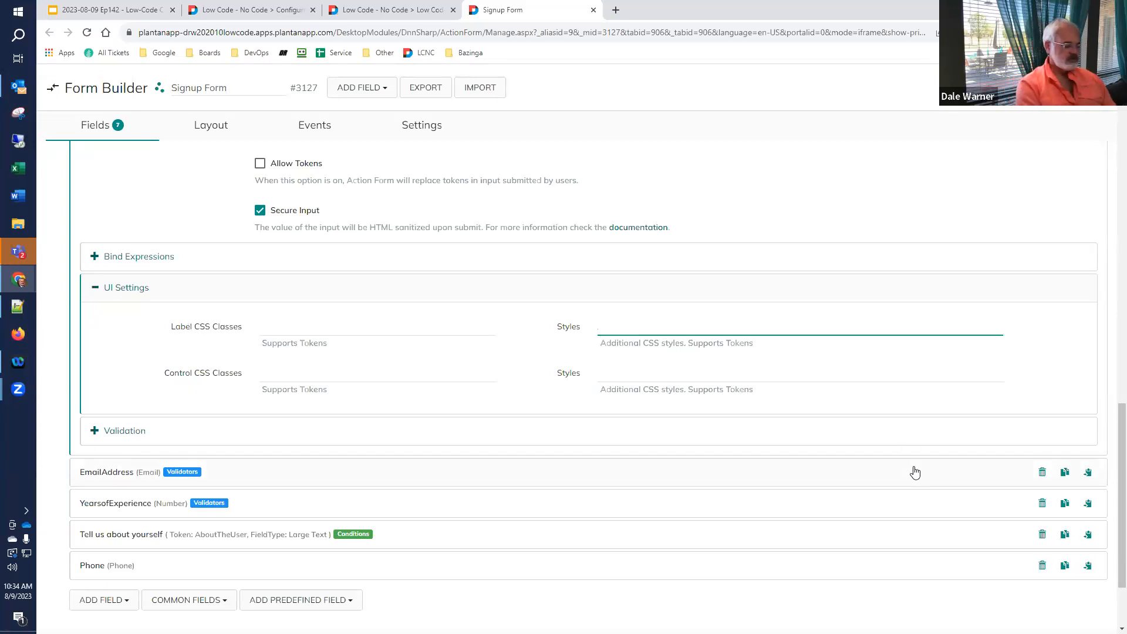
pyautogui.write('color:blue')
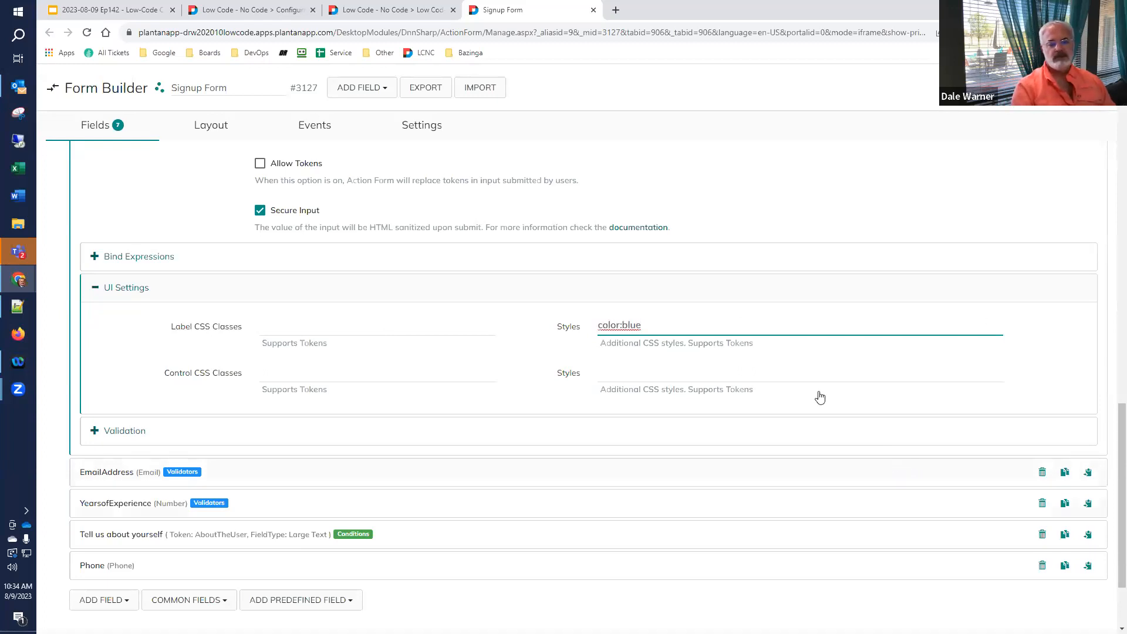
pyautogui.click(1079, 87)
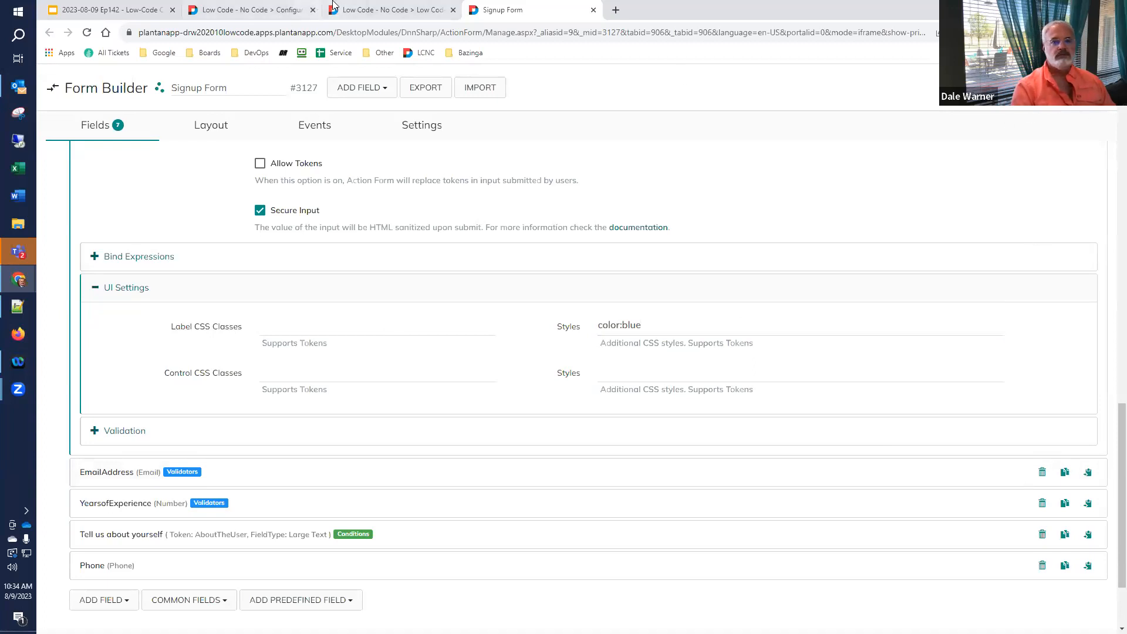
pyautogui.click(364, 7)
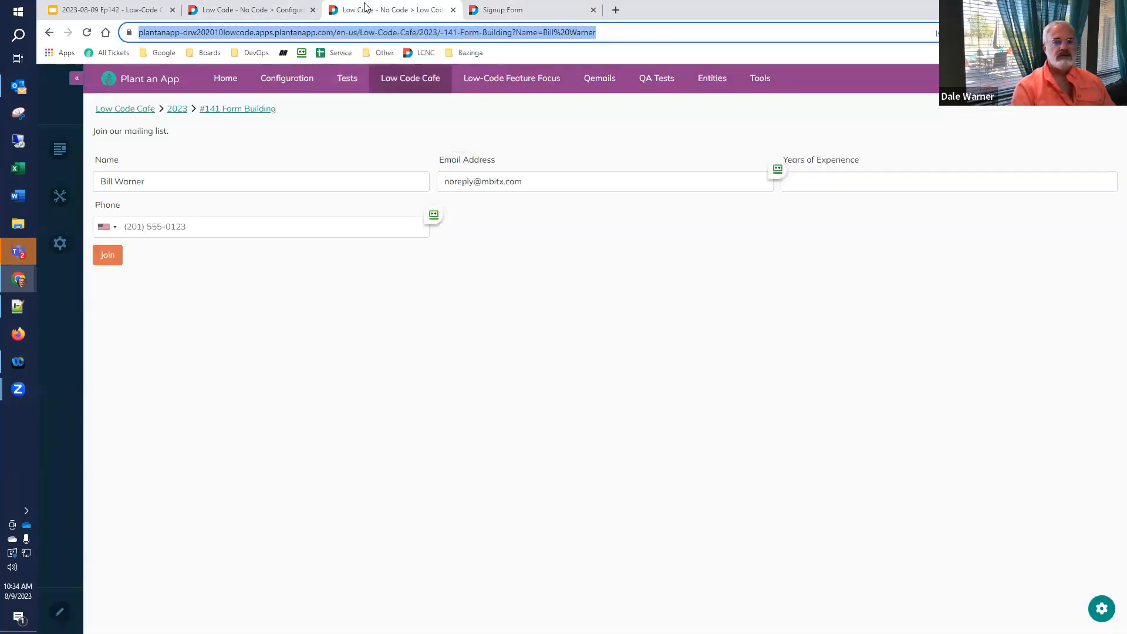
pyautogui.click(87, 33)
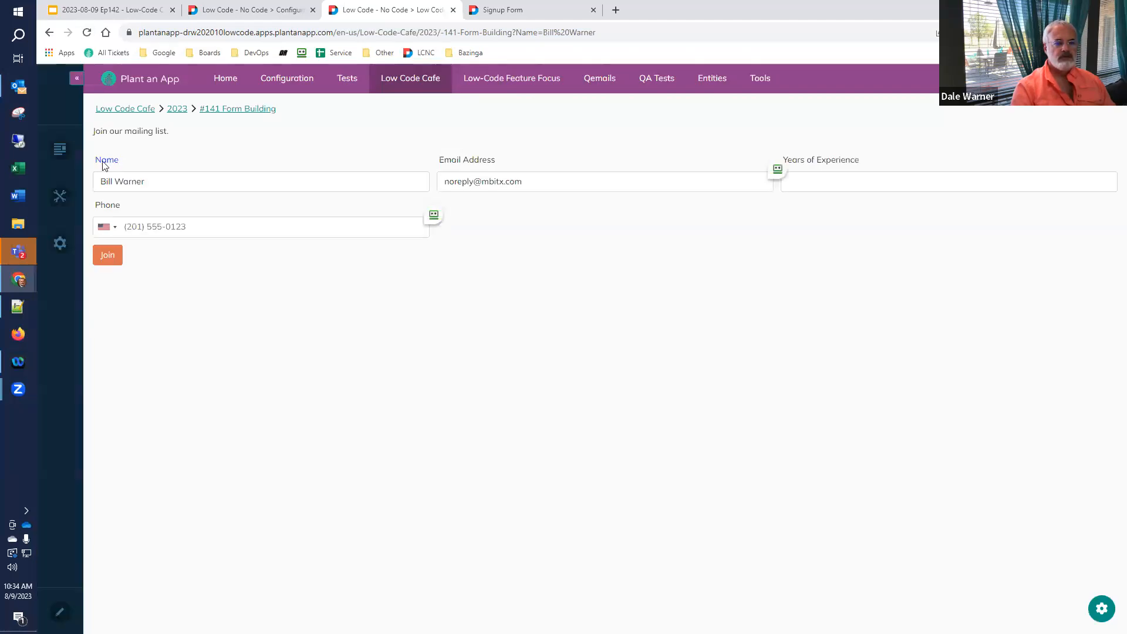
# - Enter color:red in the Name field's control Styles box under UI Settings
pyautogui.click(500, 10)
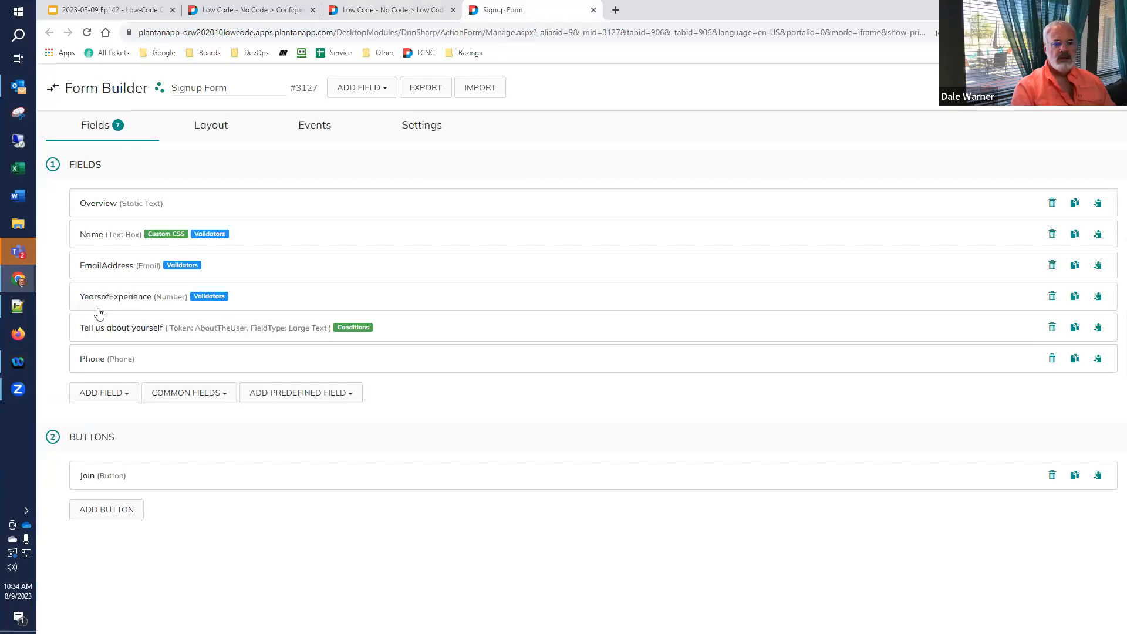
pyautogui.click(92, 234)
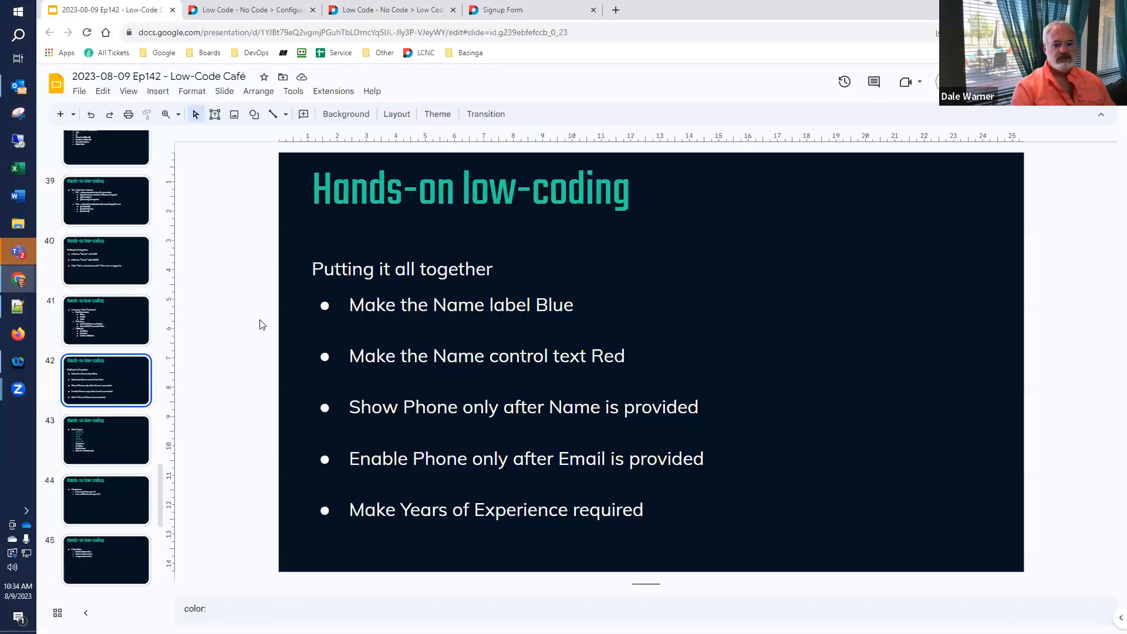
pyautogui.click(125, 11)
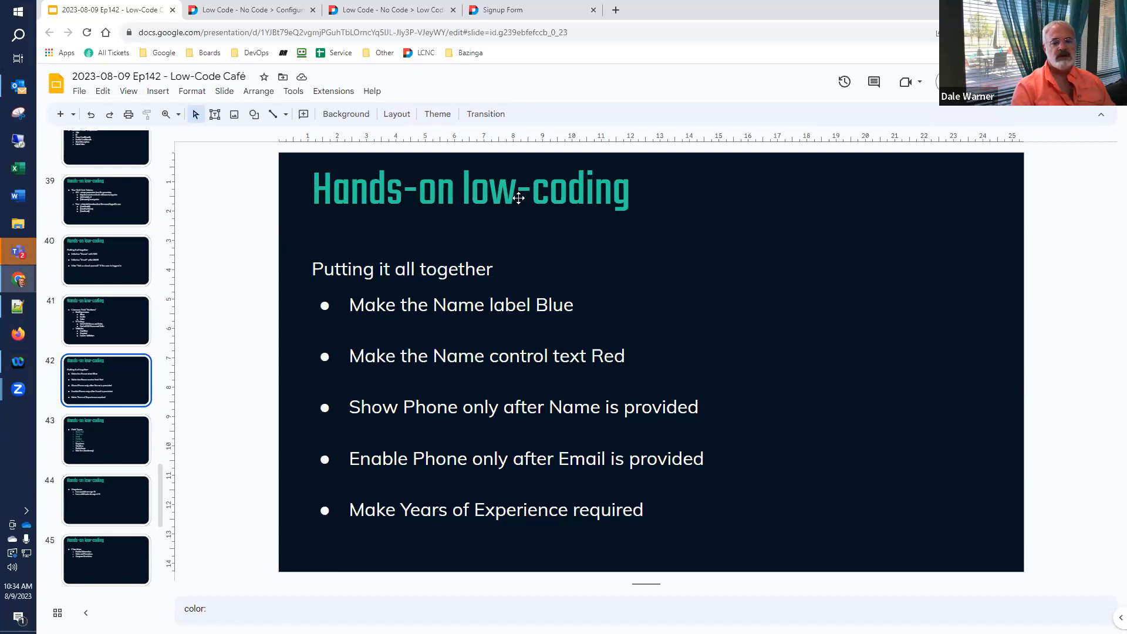
pyautogui.click(511, 10)
pyautogui.scroll(-8, 215, 359)
pyautogui.scroll(-8, 199, 376)
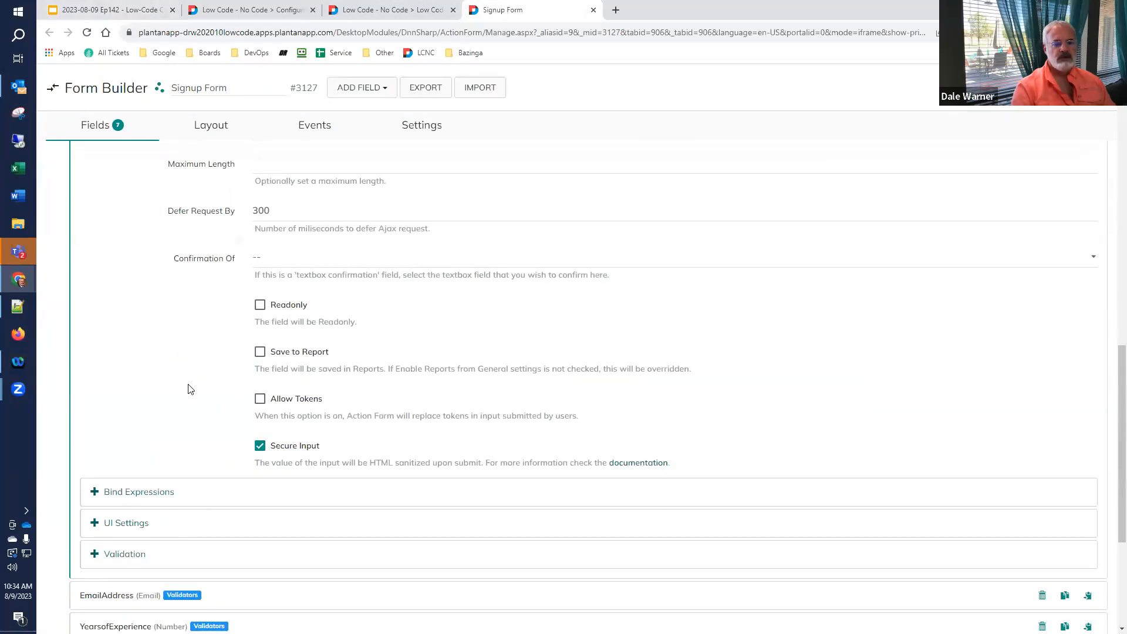
pyautogui.click(113, 334)
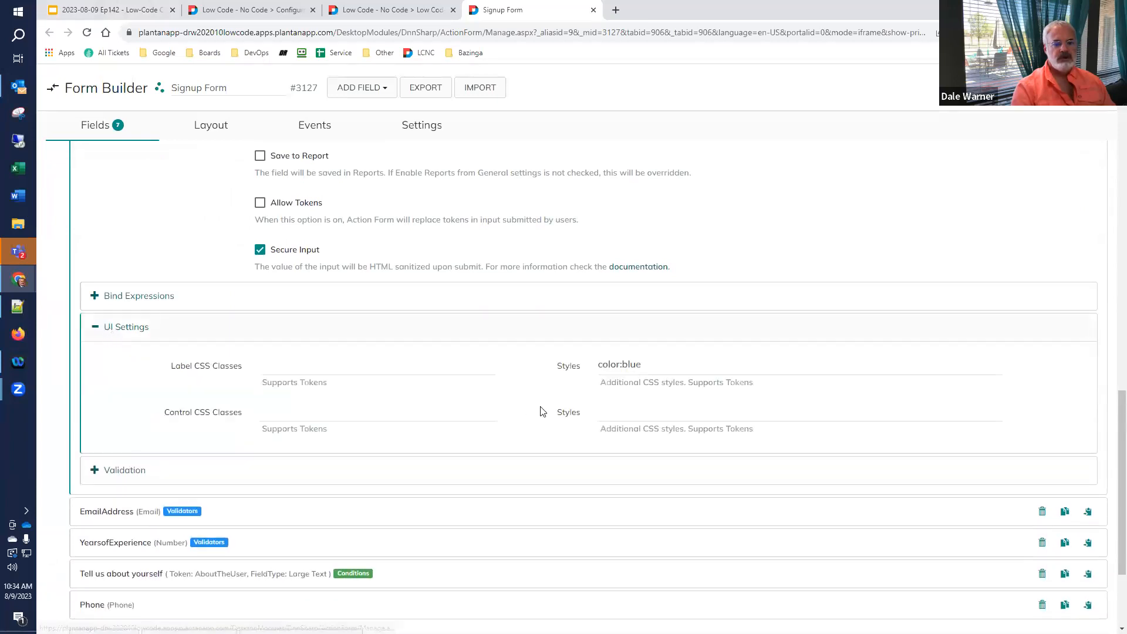
pyautogui.click(624, 411)
pyautogui.write('color:red')
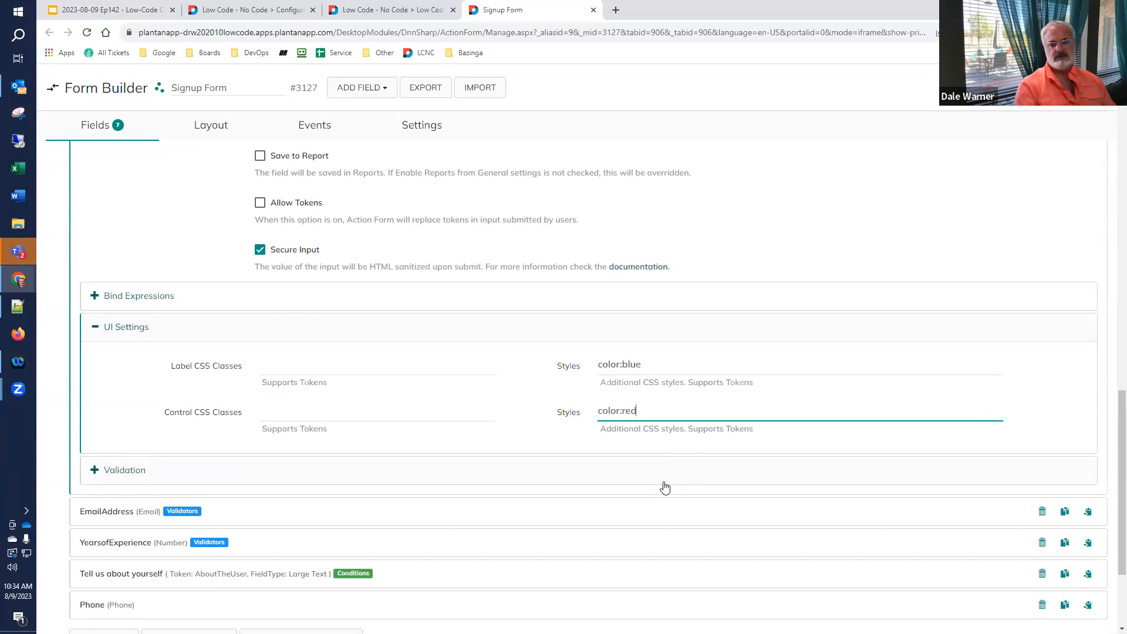
# - Save the color:red control style and reload the live signup form to see the red name
pyautogui.click(1039, 87)
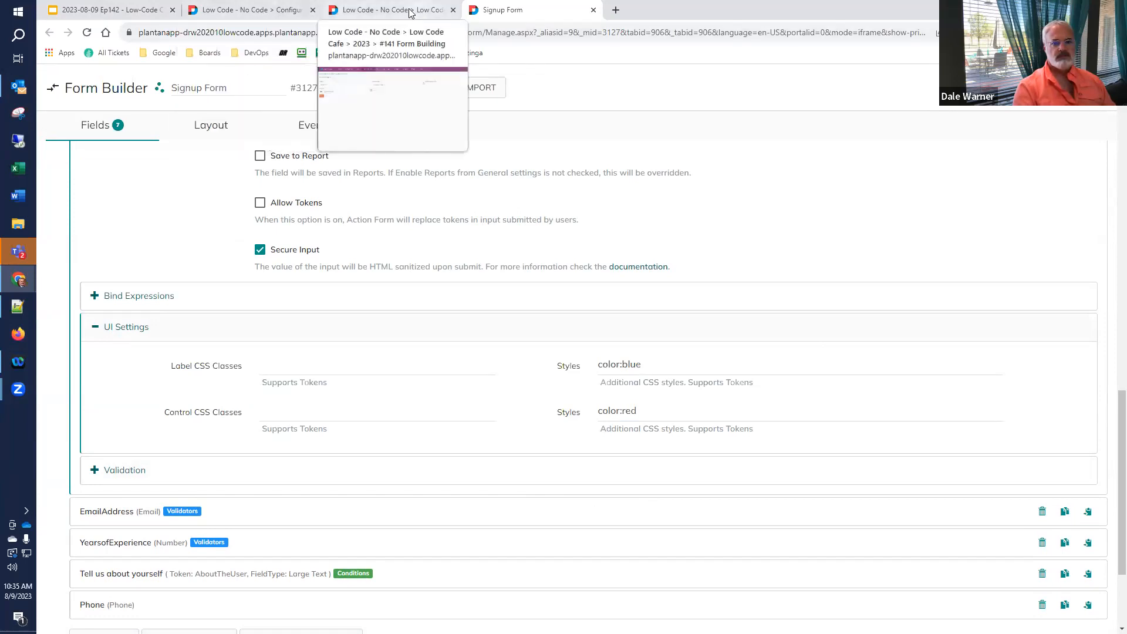
pyautogui.click(388, 10)
pyautogui.click(86, 32)
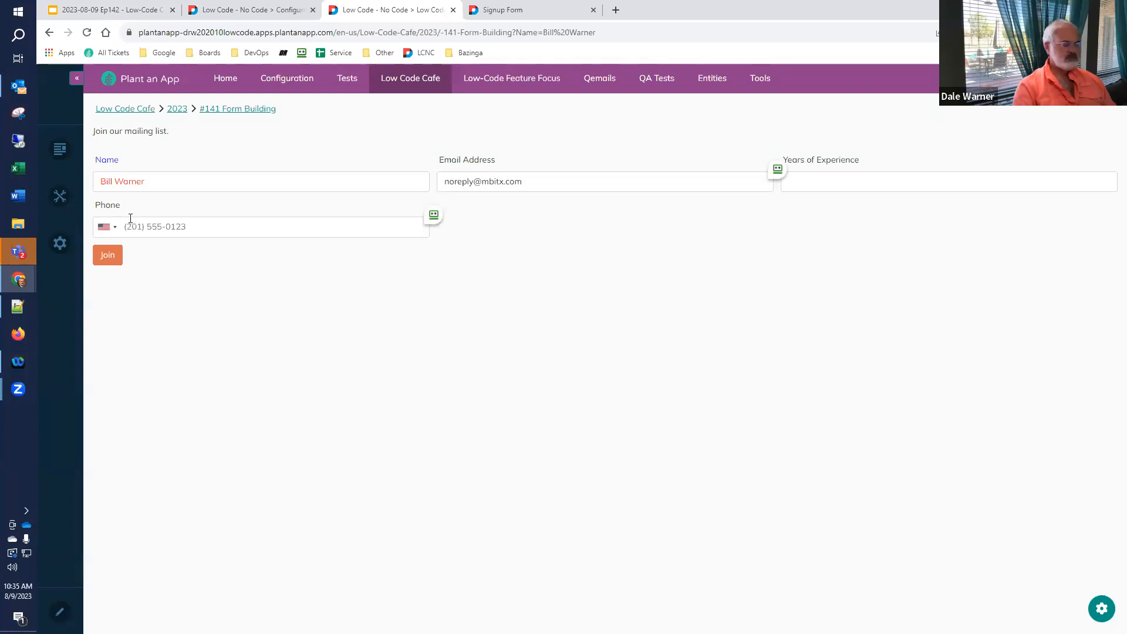
# - Inspect the Name input with DevTools docked at the bottom, revealing its inline color: red
pyautogui.rightClick(180, 183)
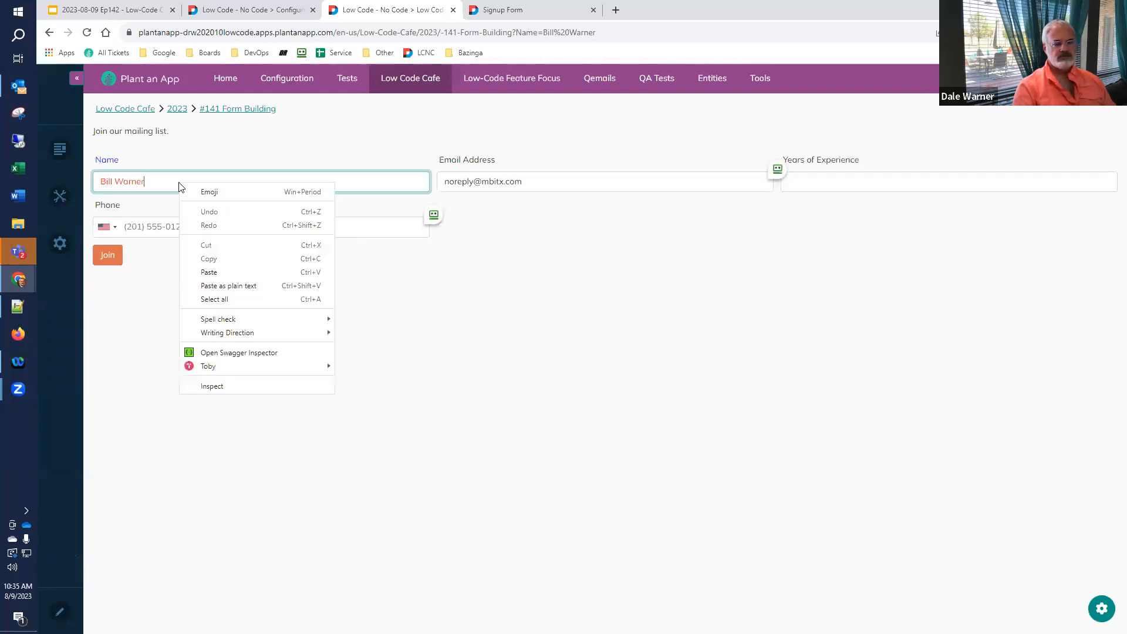
pyautogui.click(212, 387)
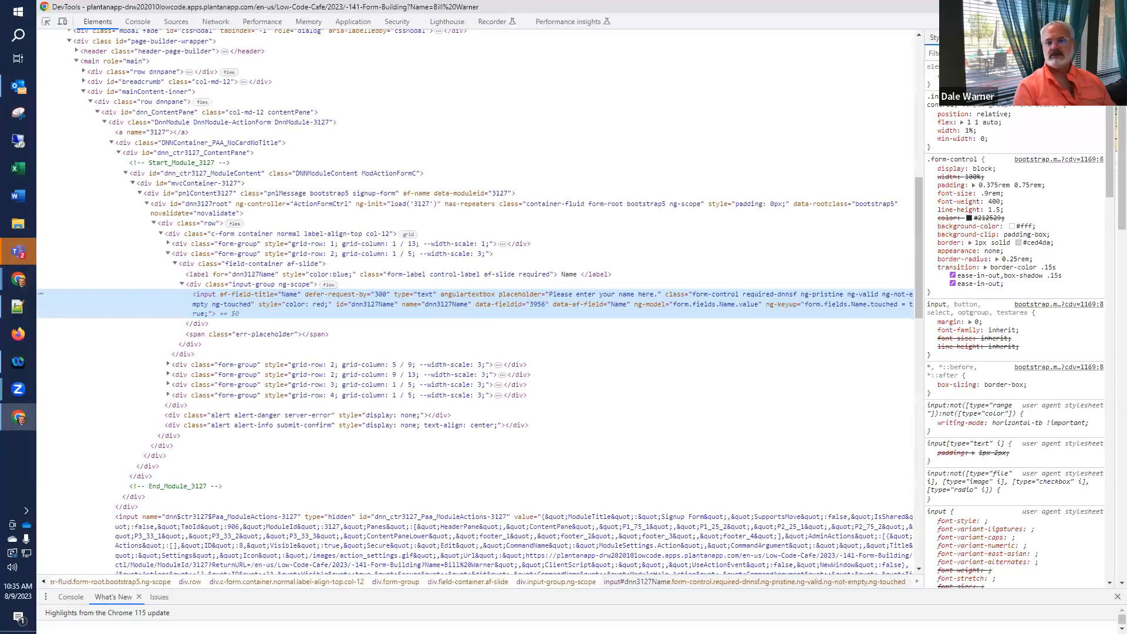
pyautogui.click(1117, 22)
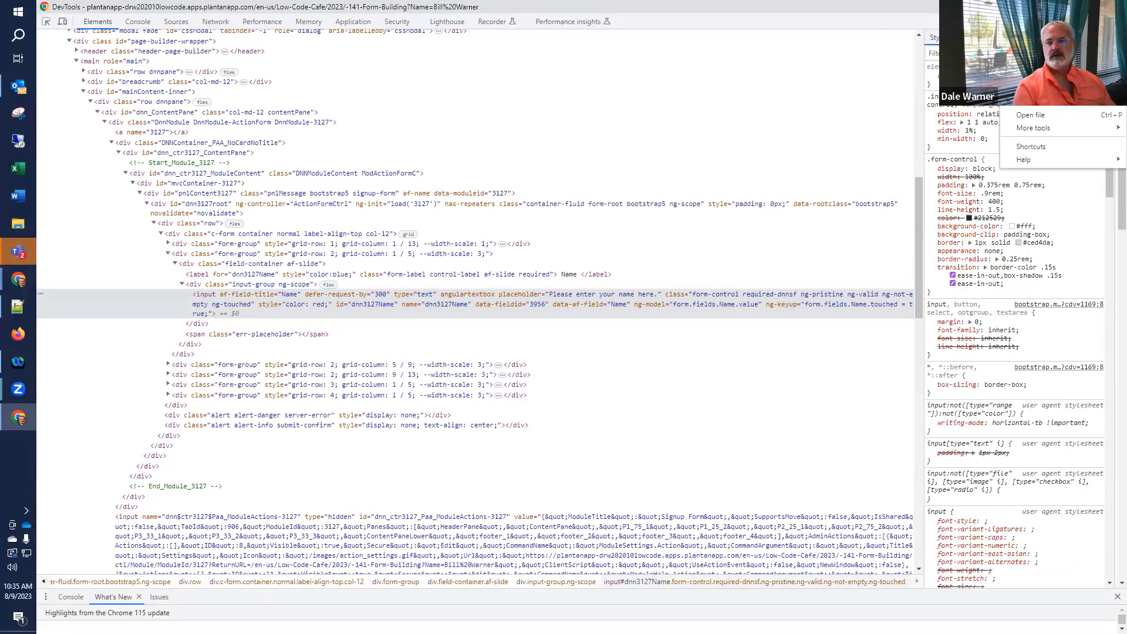
pyautogui.click(1093, 40)
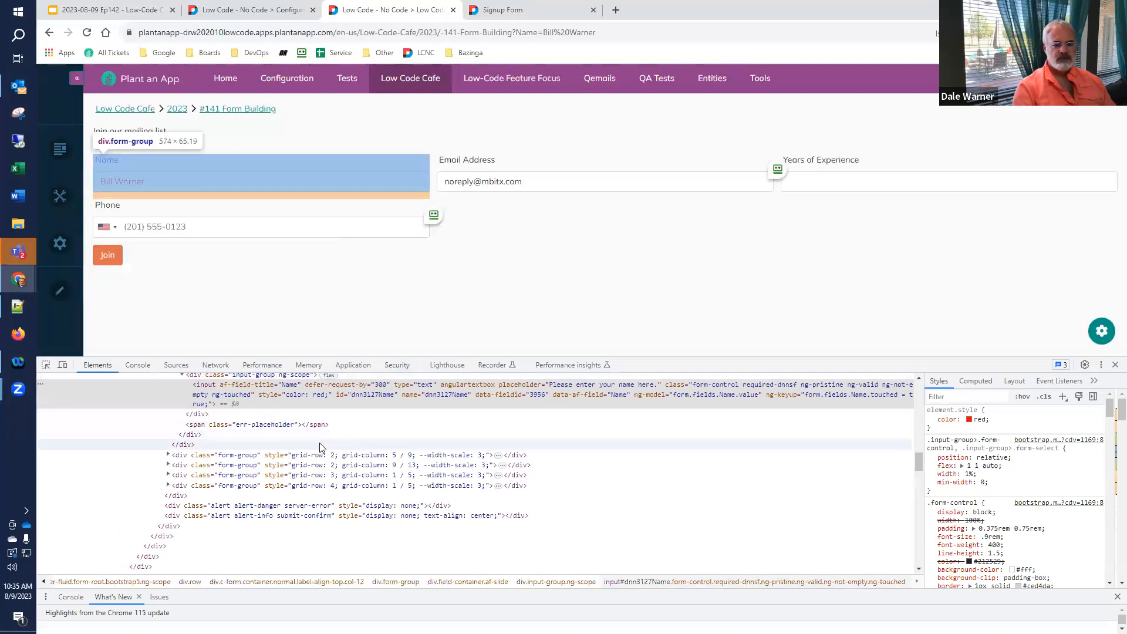
pyautogui.click(45, 366)
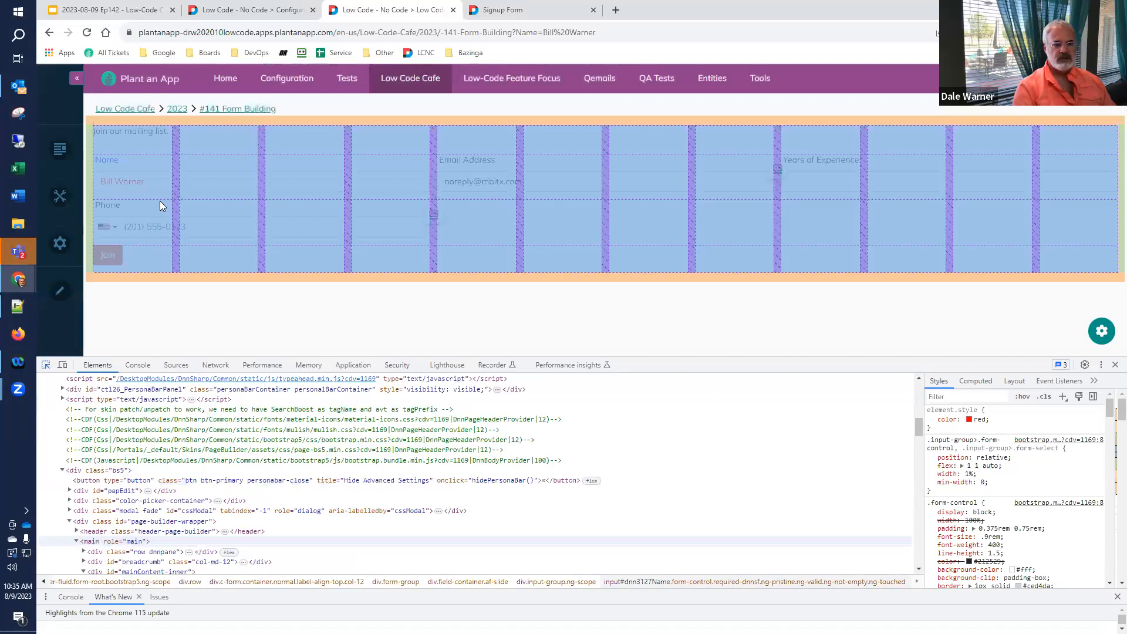
pyautogui.click(272, 175)
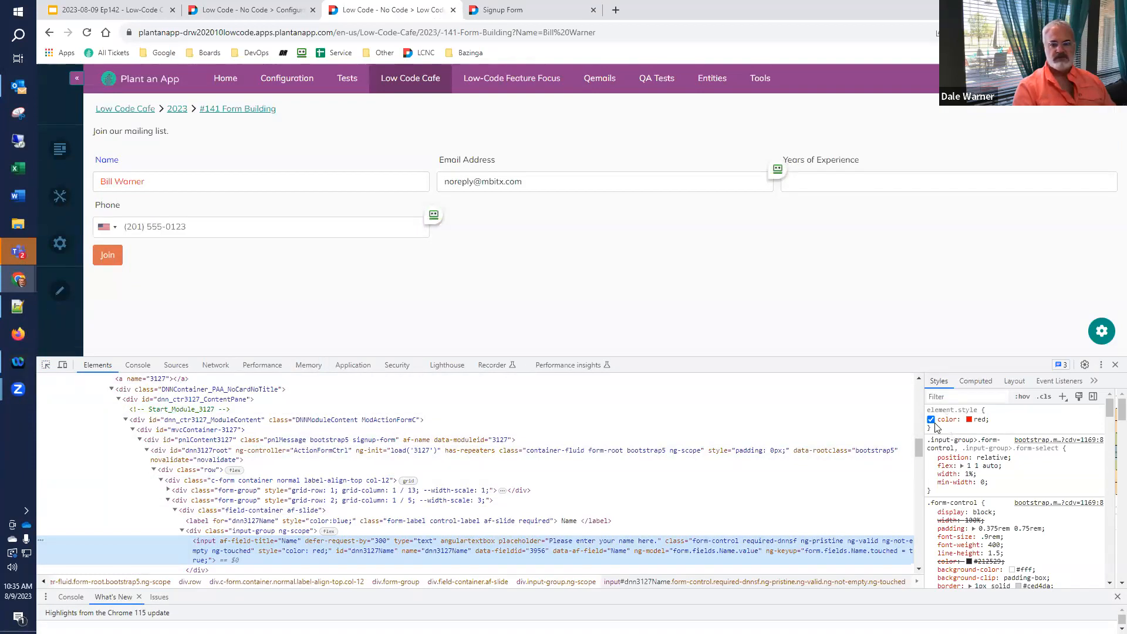
# - Change the Name input's inline colour from red to darkorange, then to cyan
pyautogui.click(979, 418)
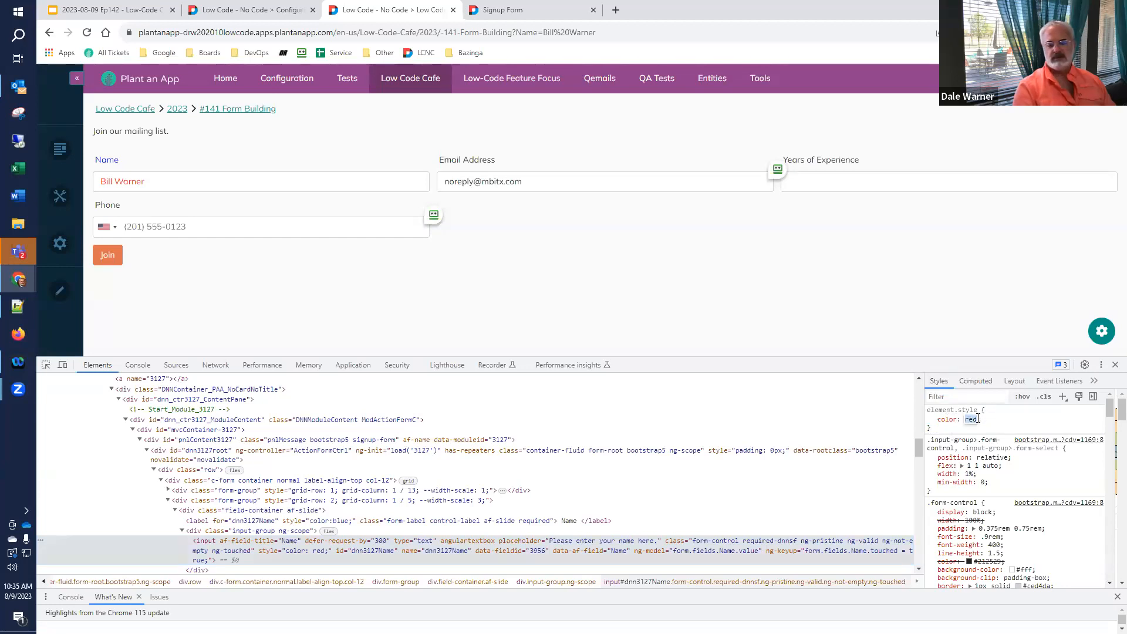
pyautogui.press('BackSpace')
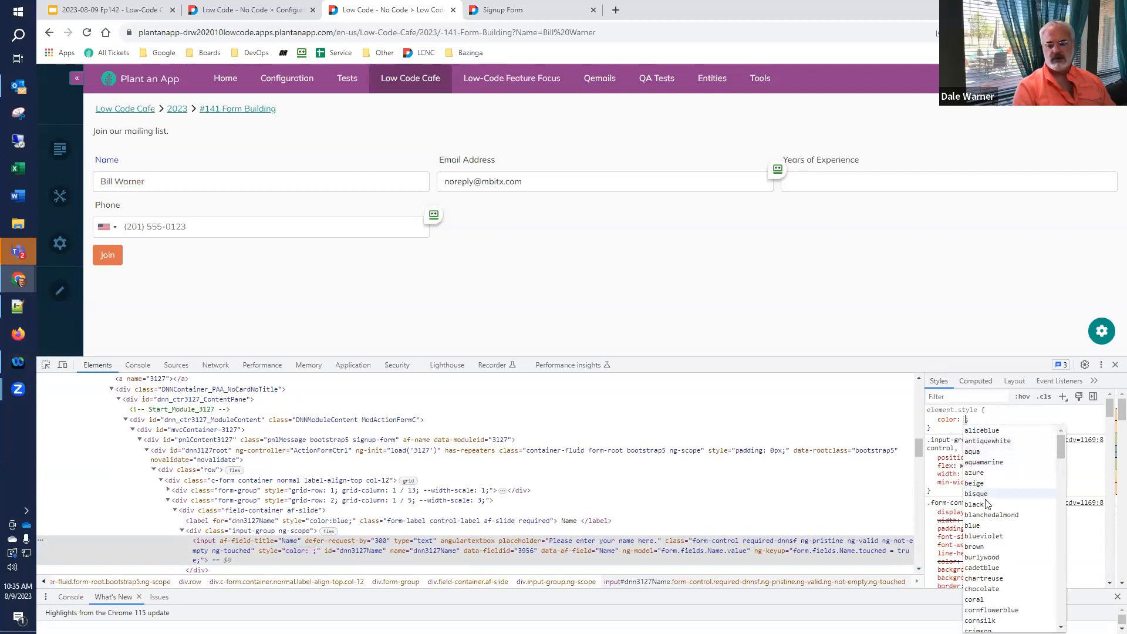
pyautogui.scroll(-4, 990, 546)
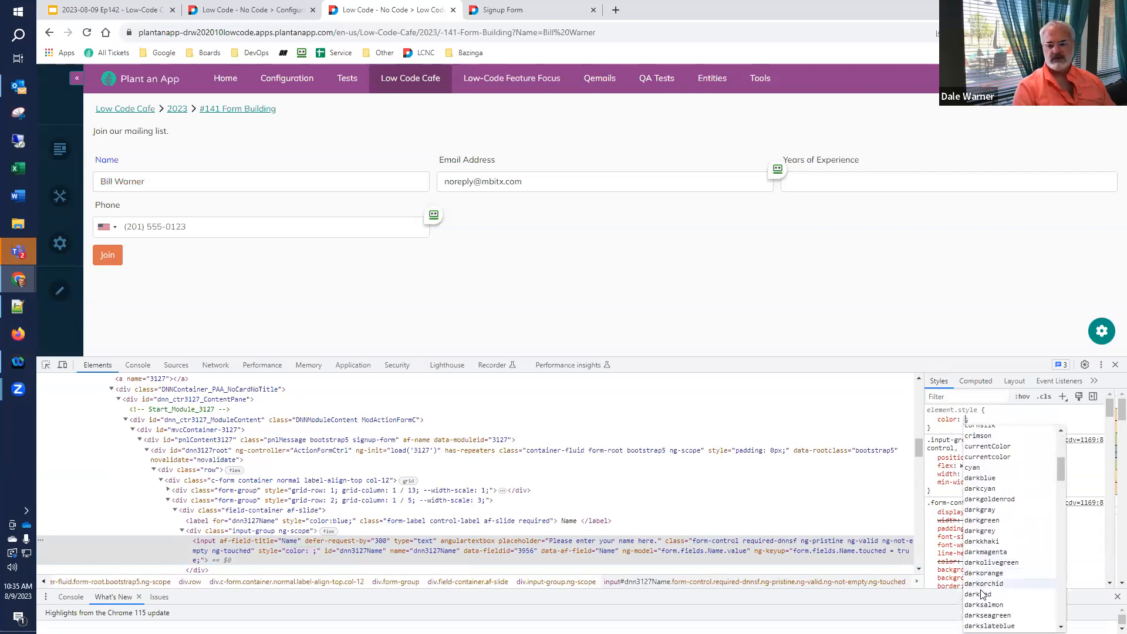
pyautogui.click(984, 573)
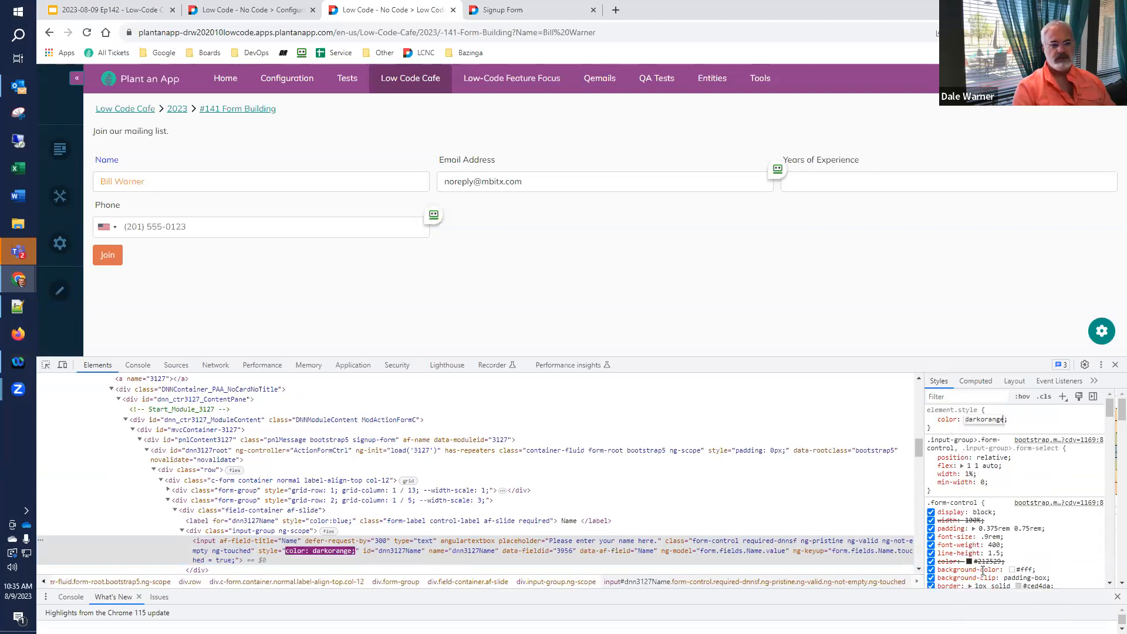
pyautogui.click(983, 421)
pyautogui.press('BackSpace')
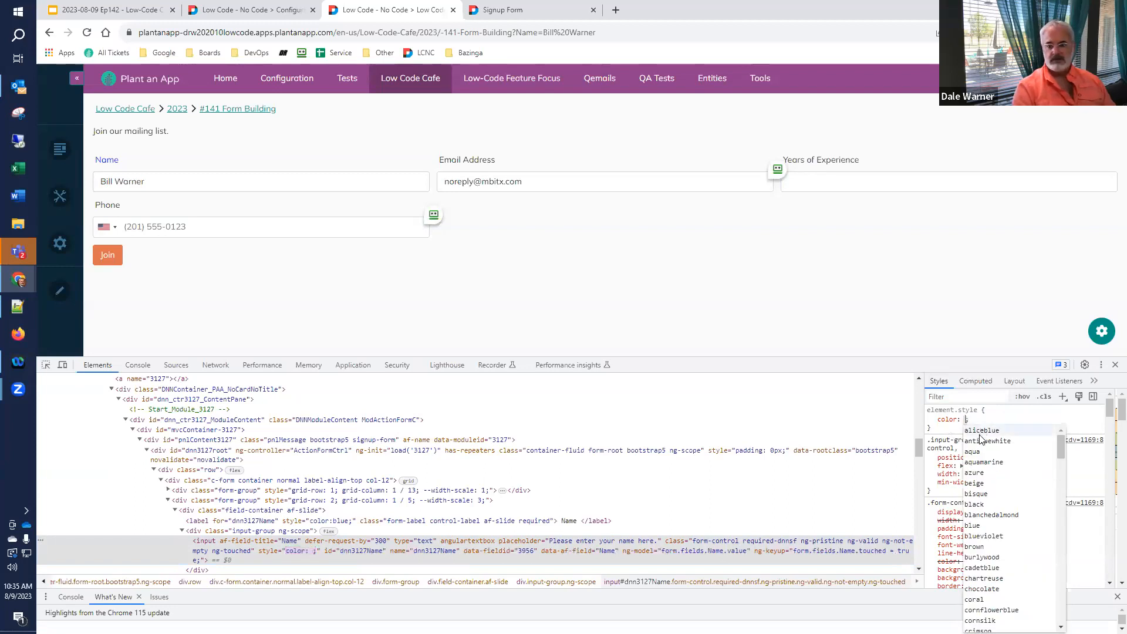
pyautogui.scroll(-3, 984, 470)
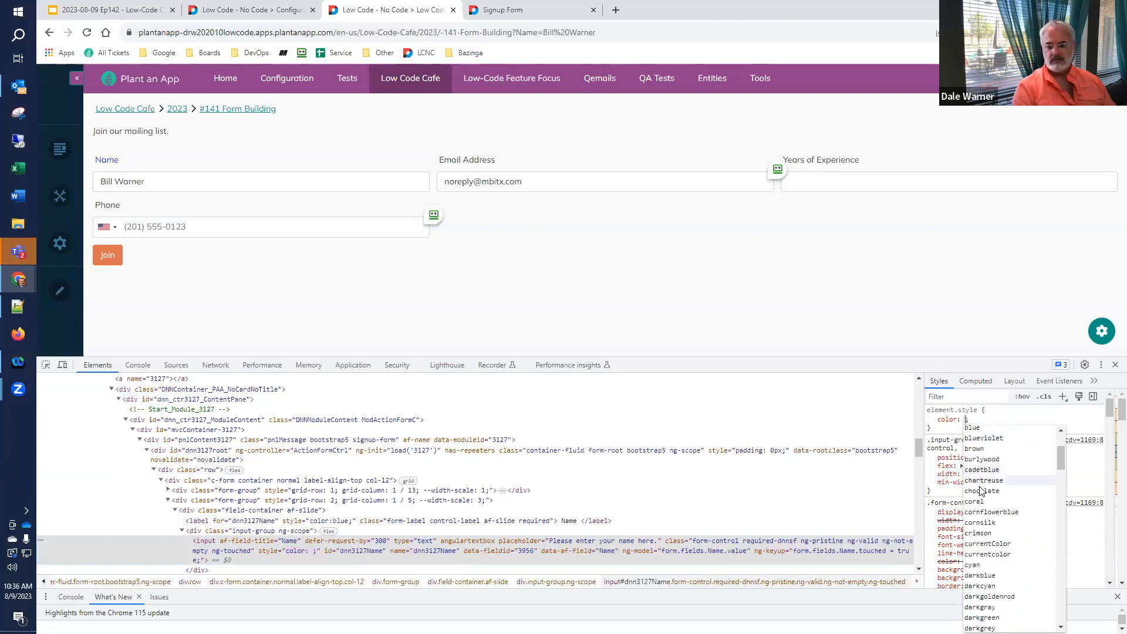
pyautogui.click(978, 565)
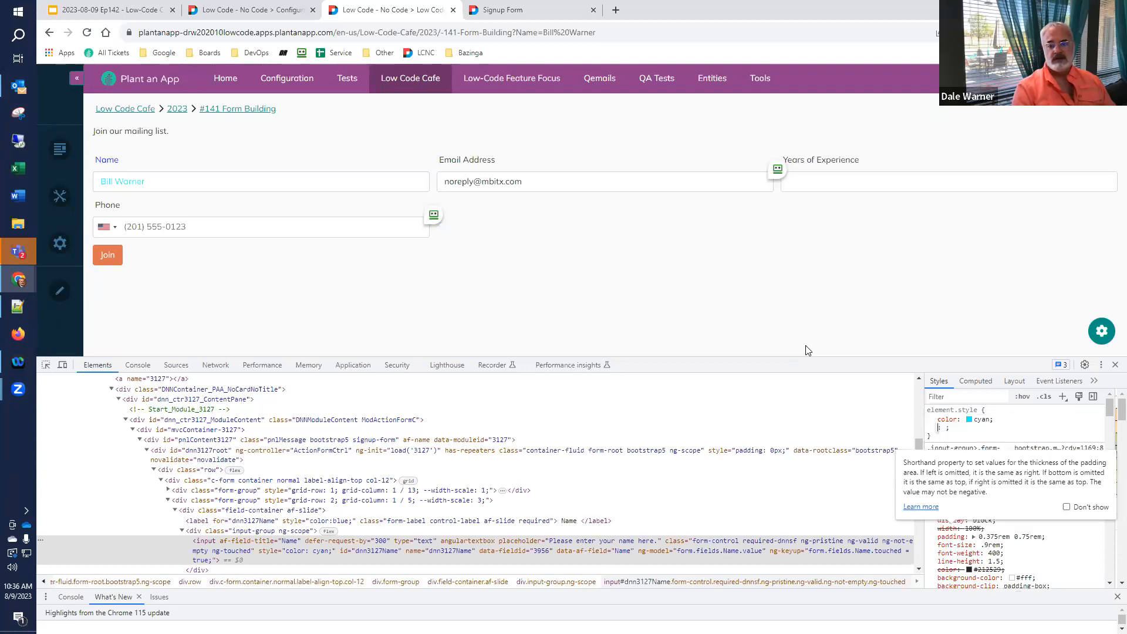
# - Add font-size: xx-large to the Name input's inline style and copy that declaration
pyautogui.click(969, 433)
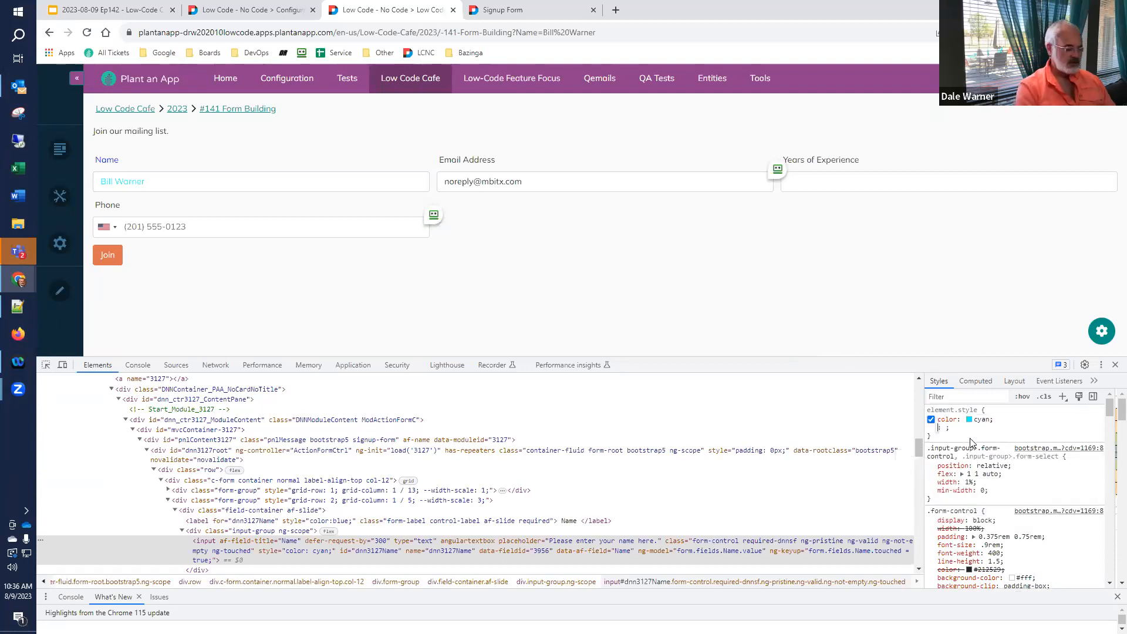
pyautogui.write('fo')
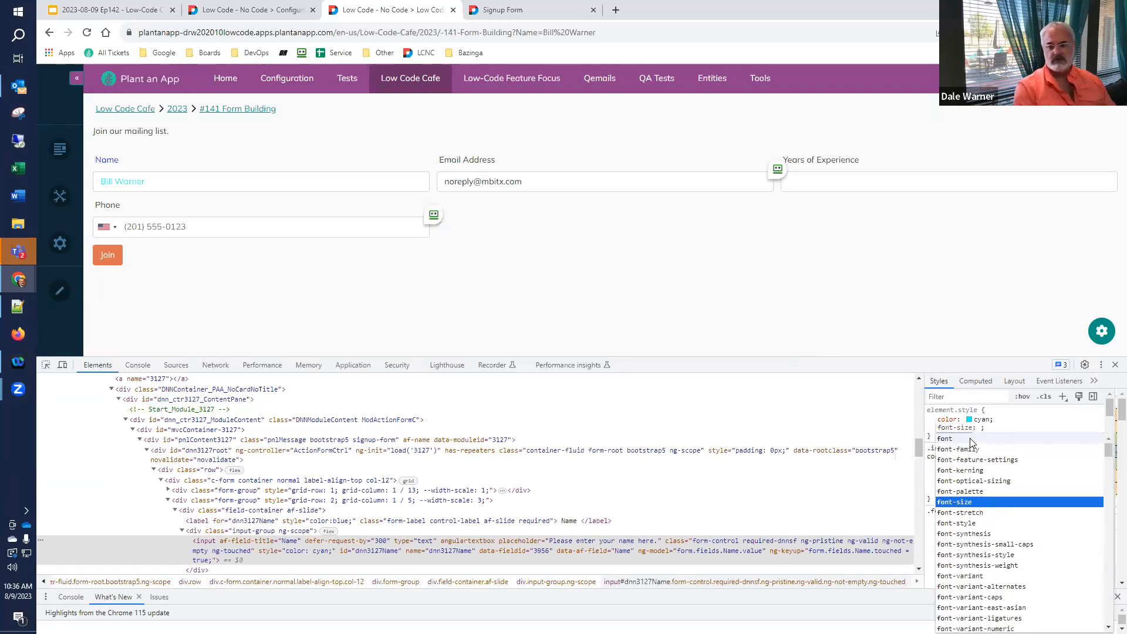
pyautogui.click(973, 503)
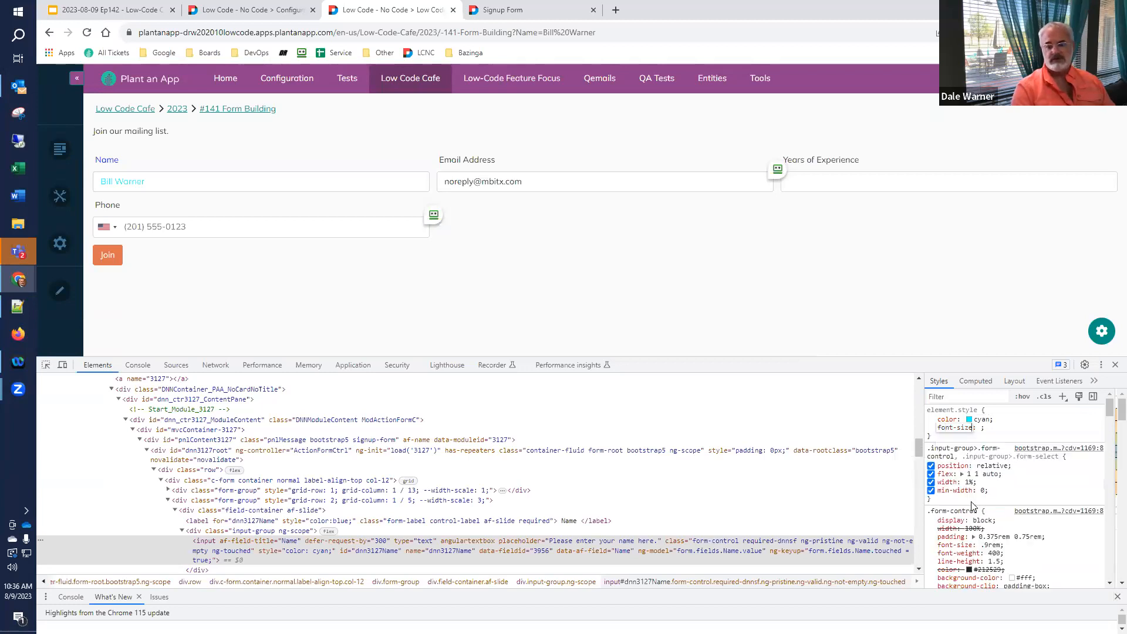
pyautogui.press('Tab')
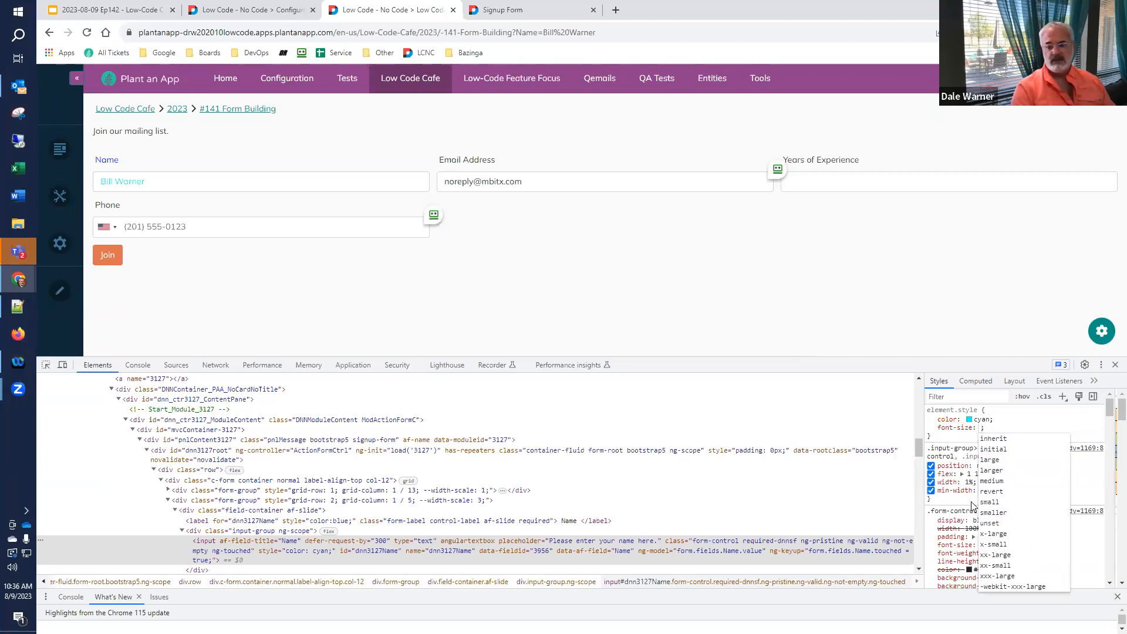
pyautogui.click(996, 555)
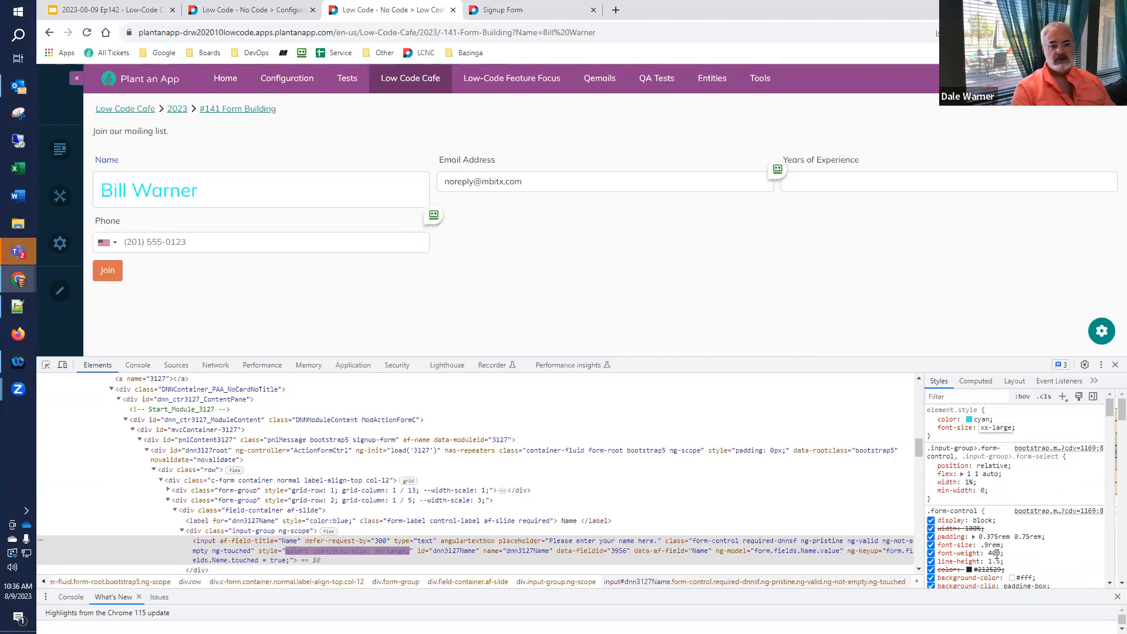
pyautogui.click(1045, 431)
pyautogui.moveTo(960, 430)
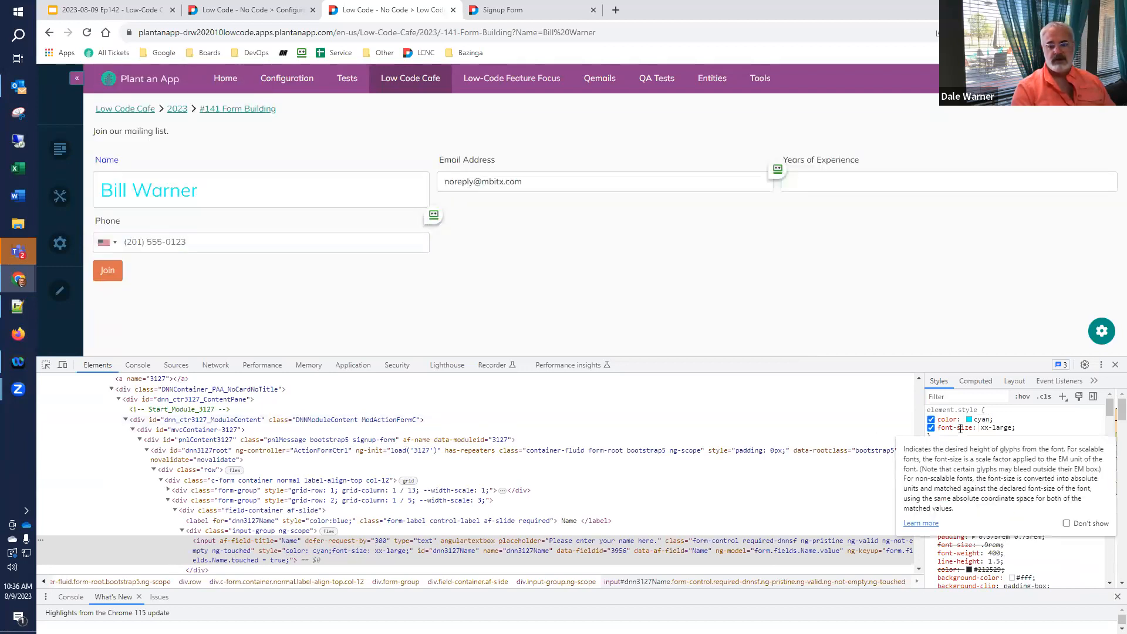
pyautogui.moveTo(938, 427); pyautogui.dragTo(1014, 427)
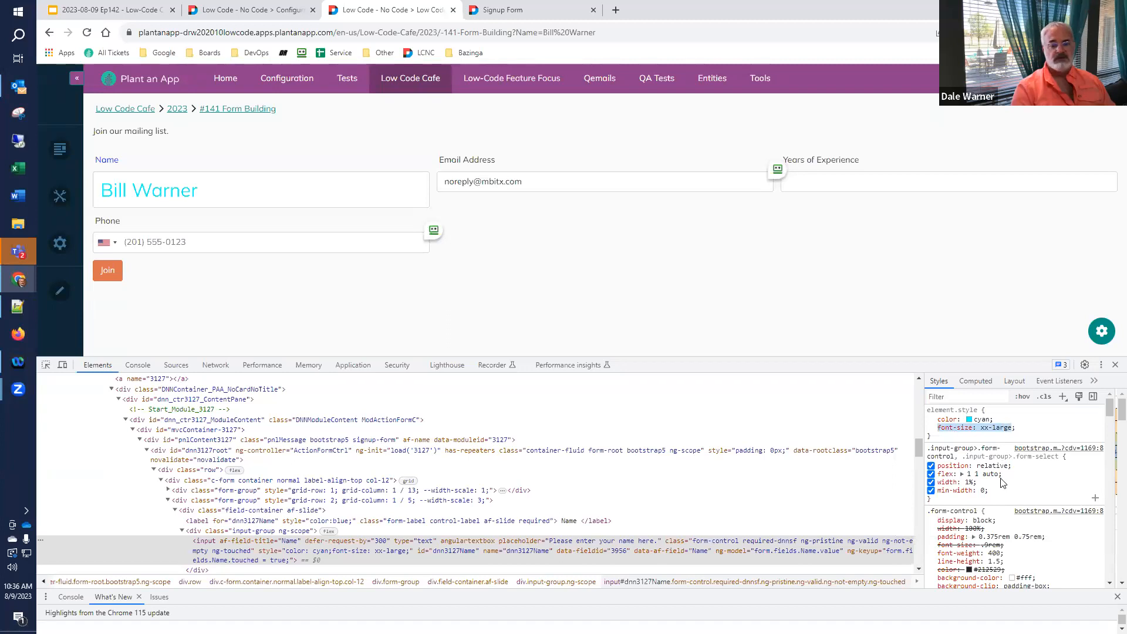
pyautogui.click(531, 9)
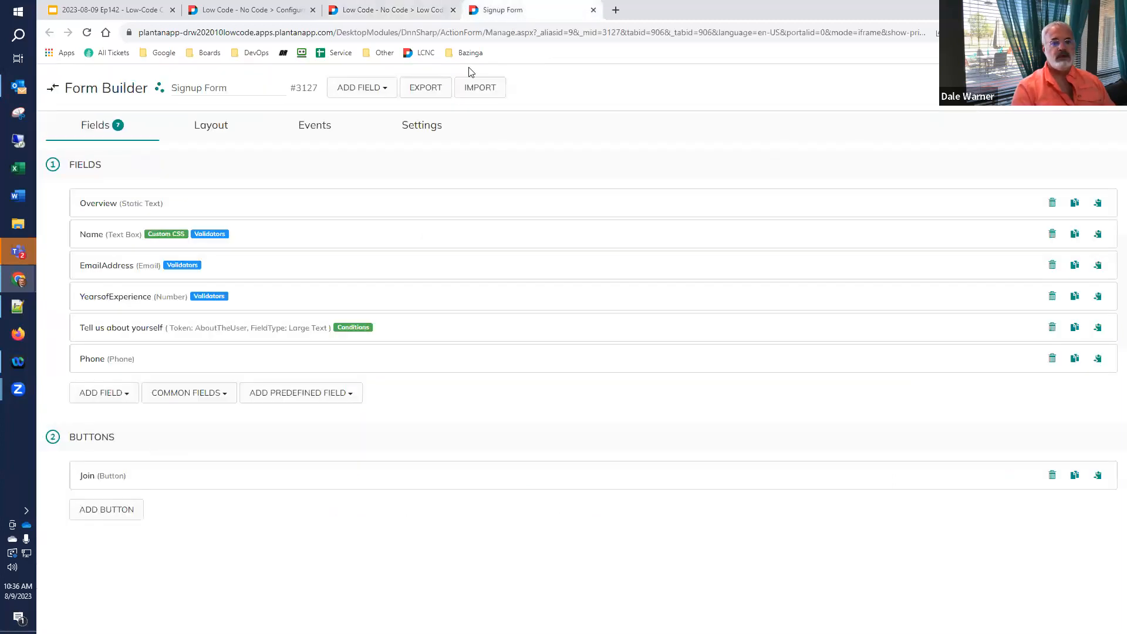
# - Paste '; font-size: xx-large' after color:red in the Name control's Styles
pyautogui.click(94, 236)
pyautogui.scroll(-10, 91, 235)
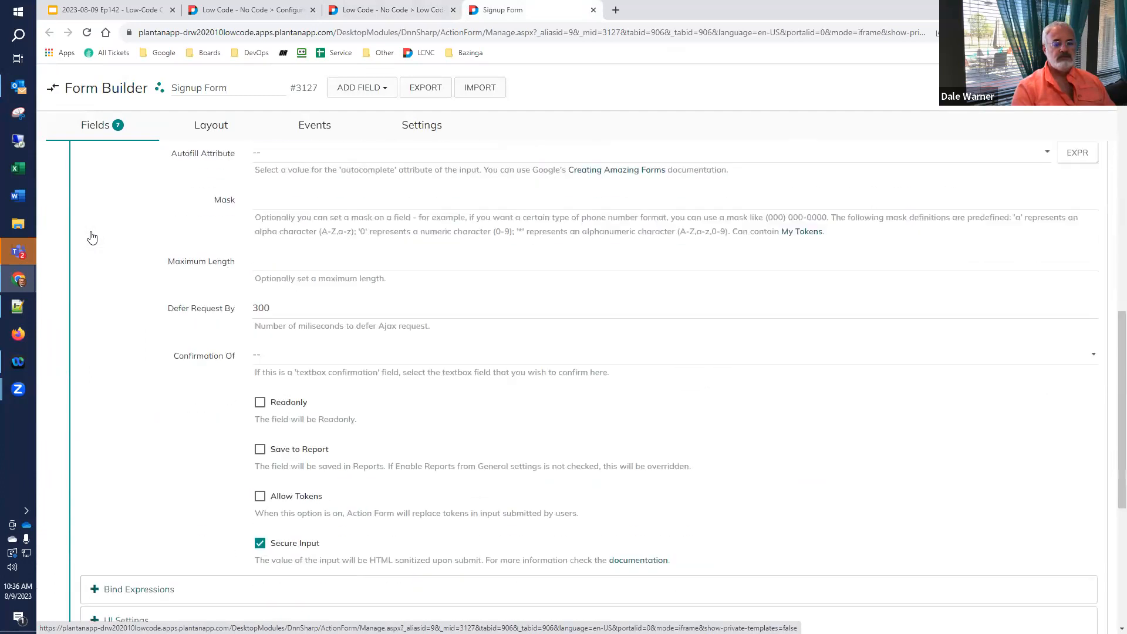
pyautogui.click(126, 289)
pyautogui.click(741, 373)
pyautogui.write('; font-size: xx-large')
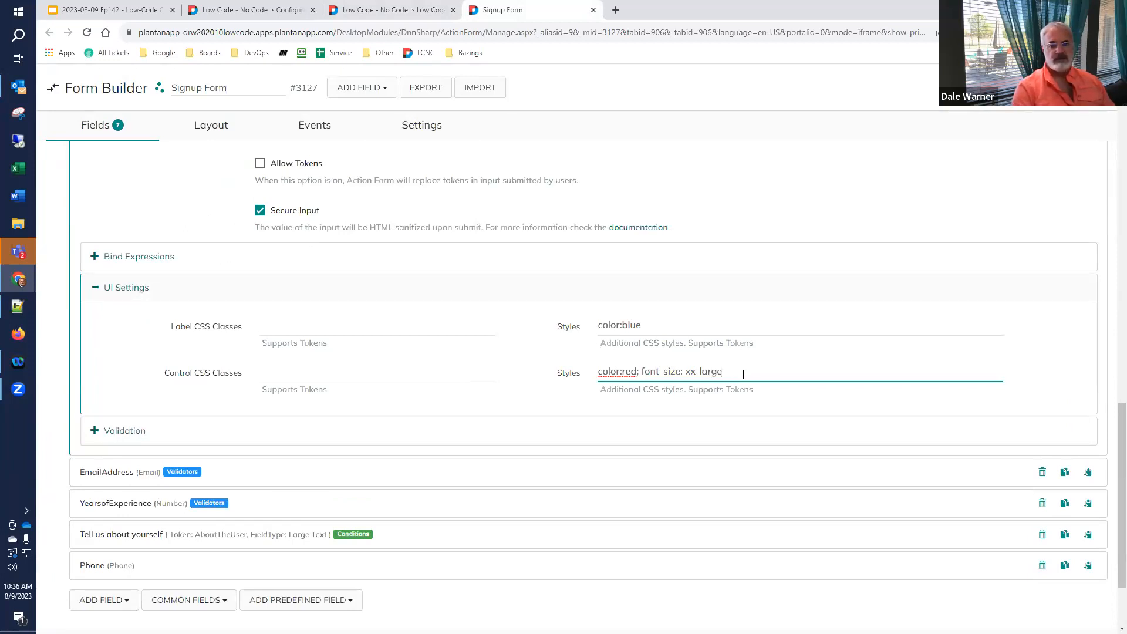
pyautogui.press('Tab')
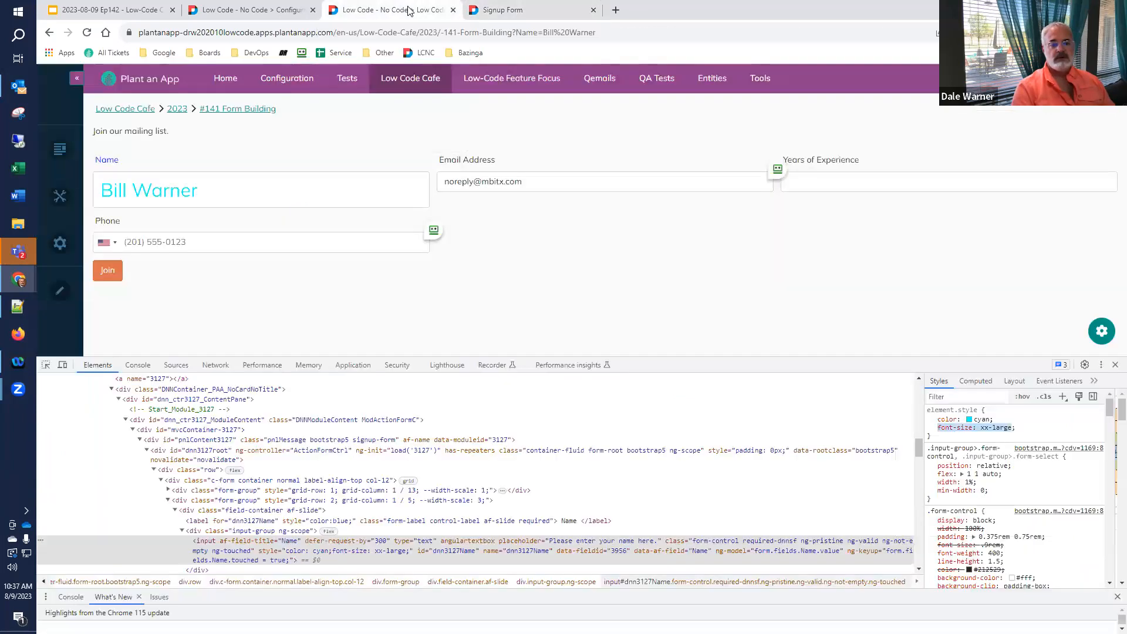
pyautogui.click(409, 10)
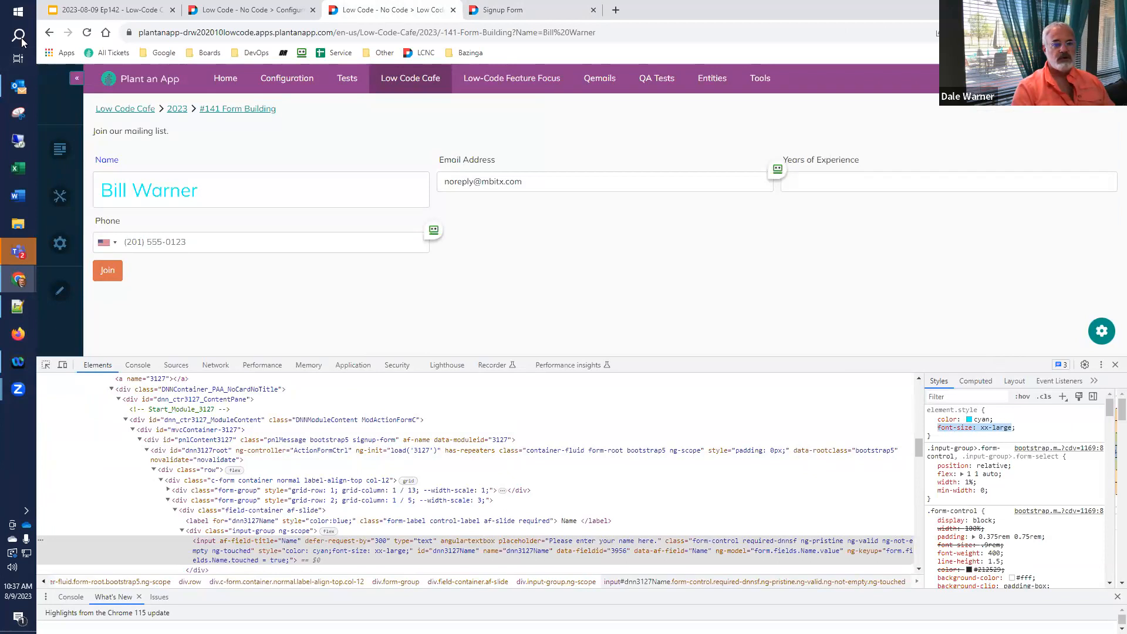
# - Reload the signup page to see the large red name, close DevTools, and recheck Name UI Settings
pyautogui.click(87, 35)
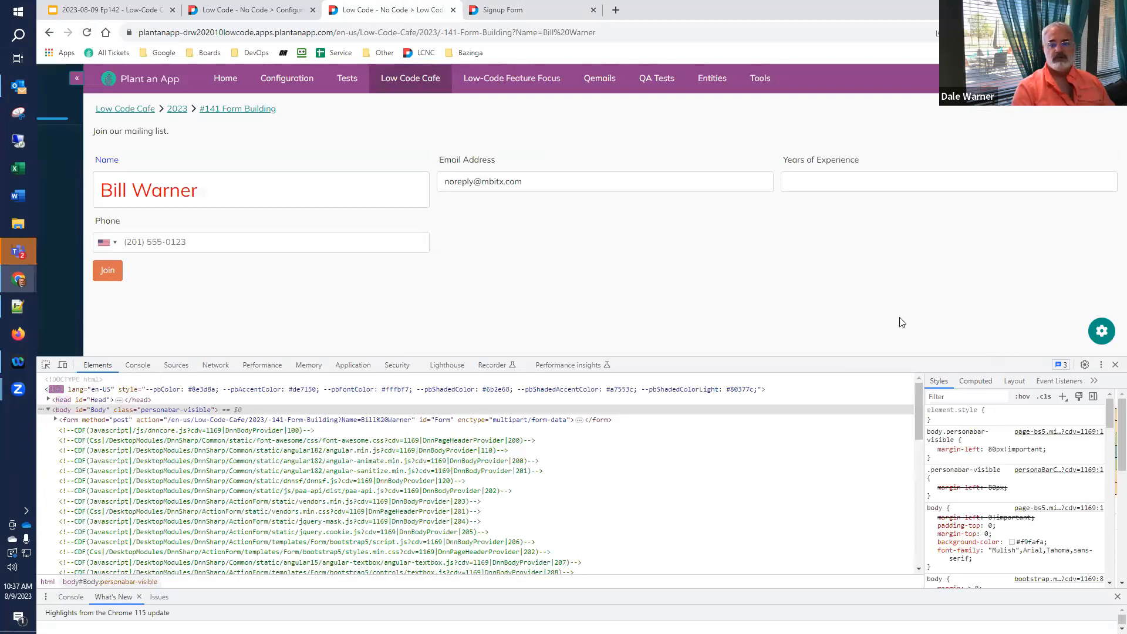
pyautogui.click(1116, 365)
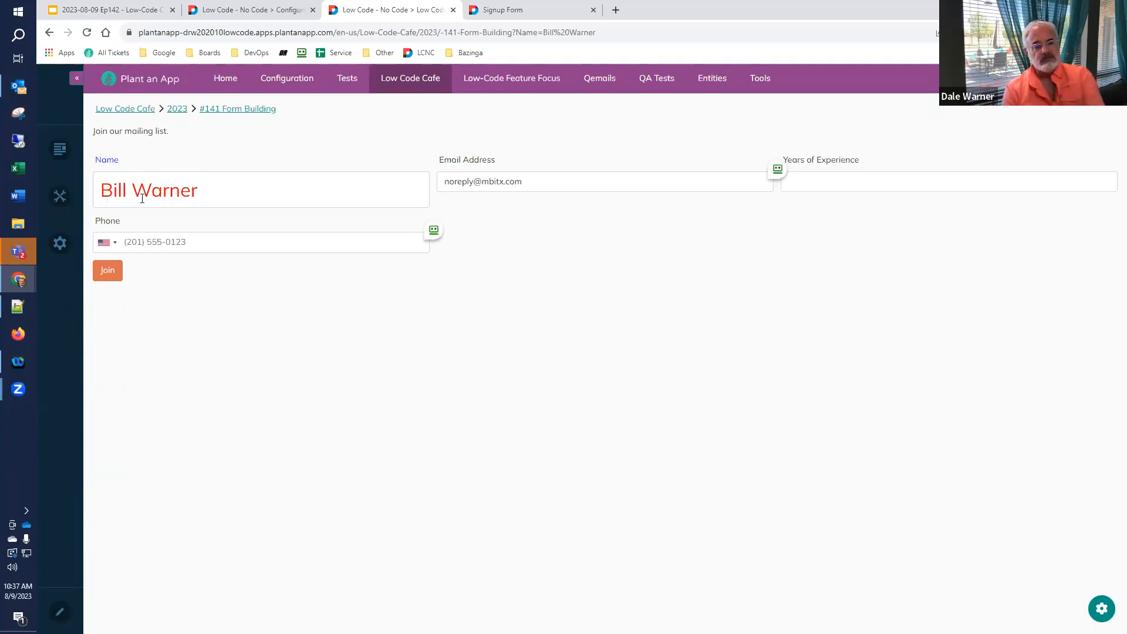
pyautogui.click(504, 10)
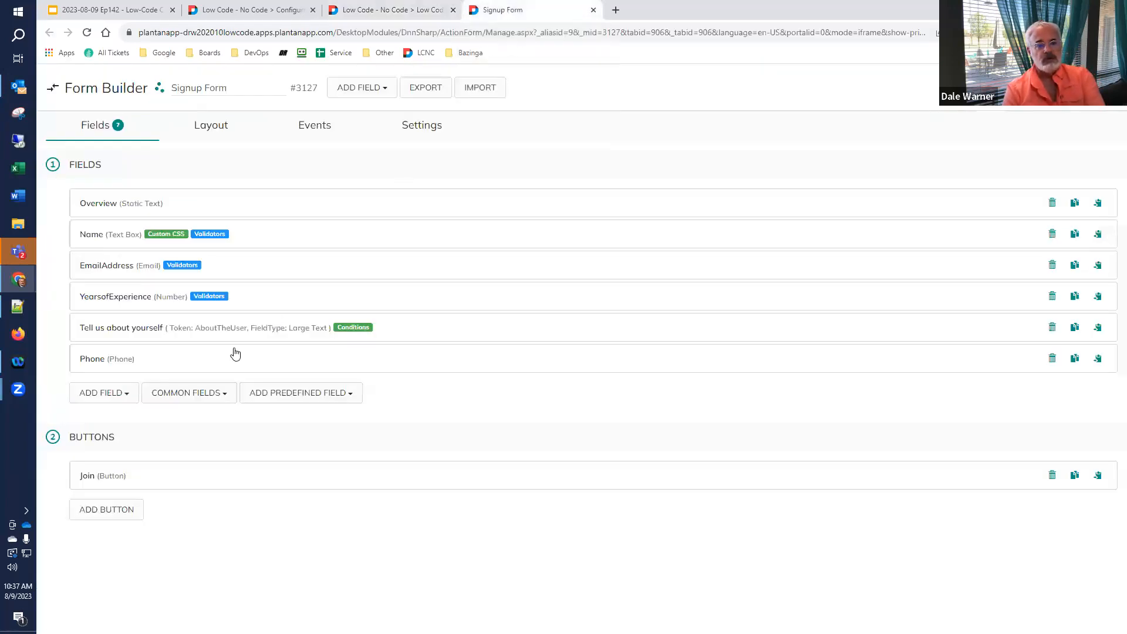
pyautogui.click(111, 237)
pyautogui.scroll(-10, 304, 335)
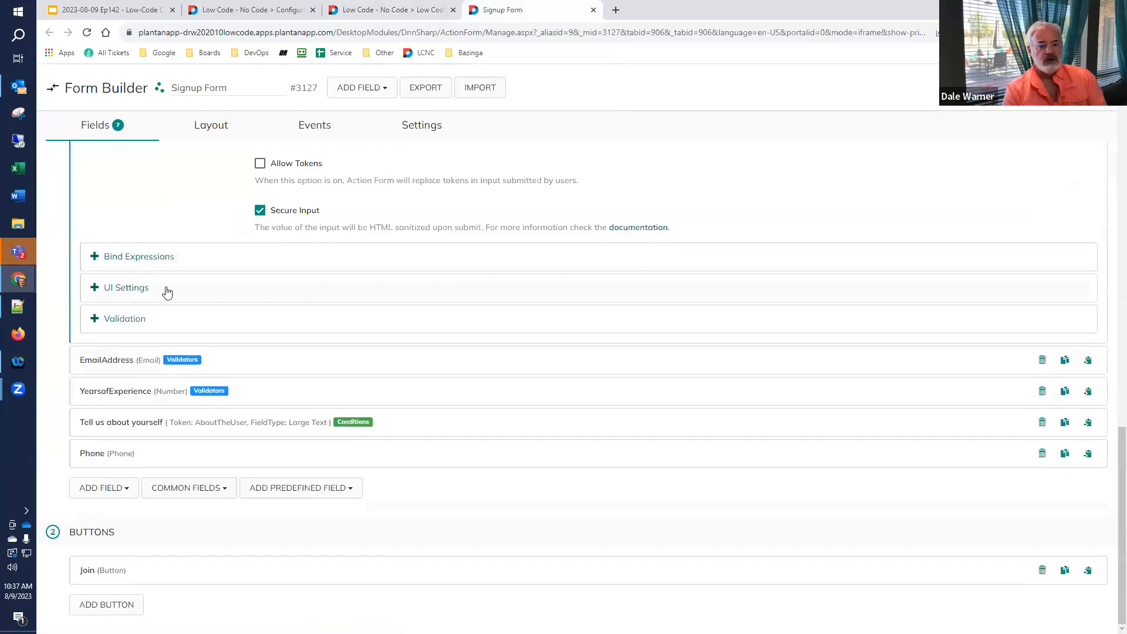
pyautogui.click(138, 289)
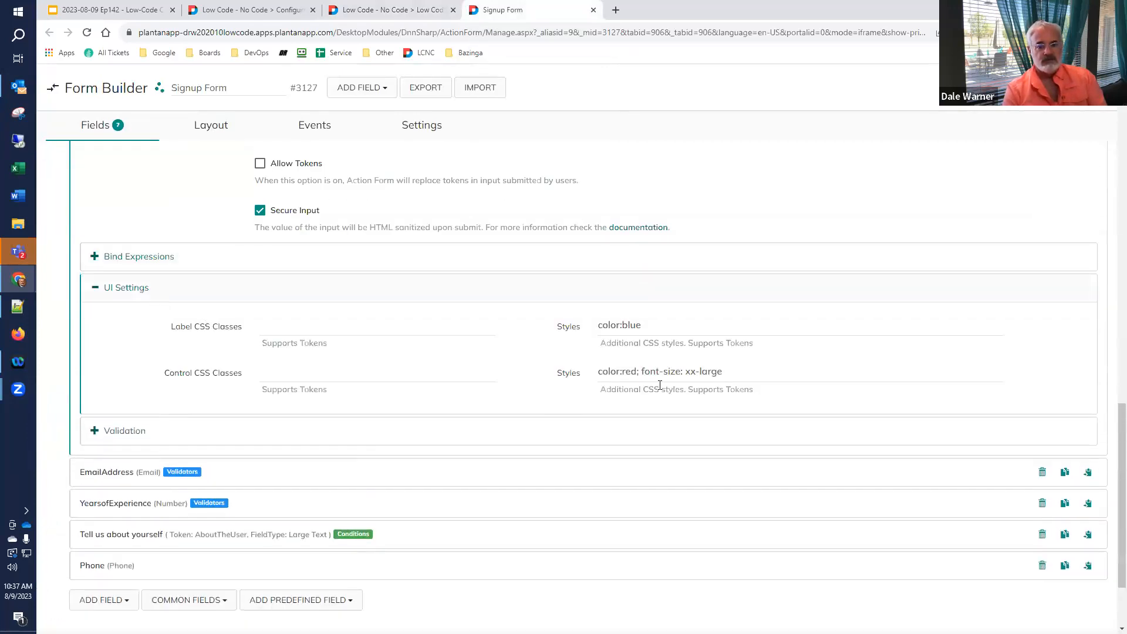
pyautogui.click(359, 8)
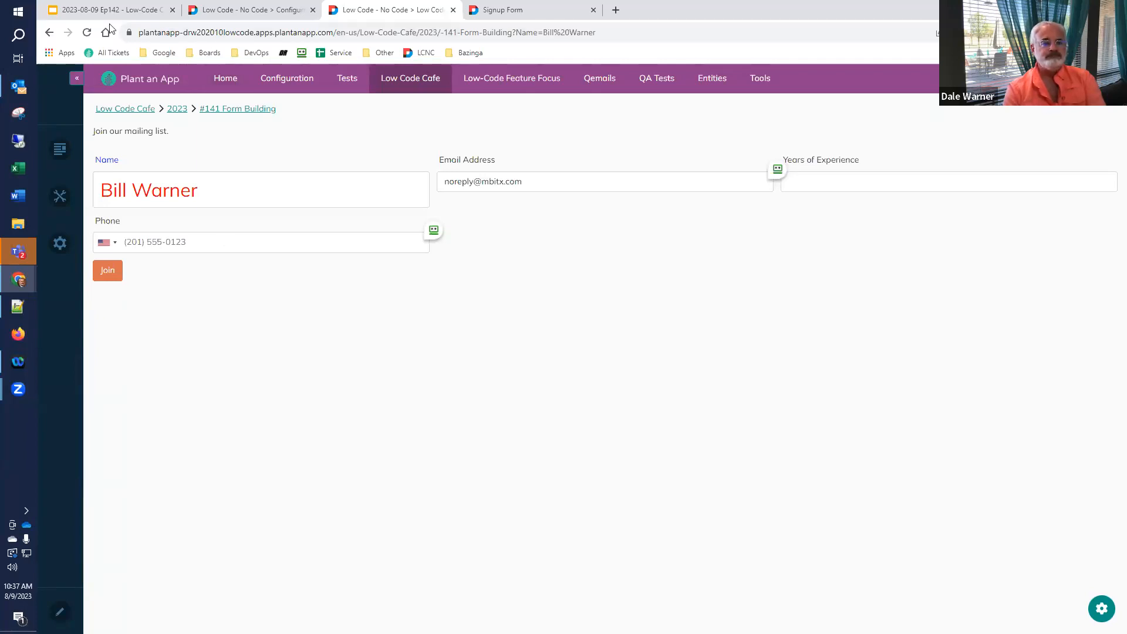
pyautogui.click(135, 10)
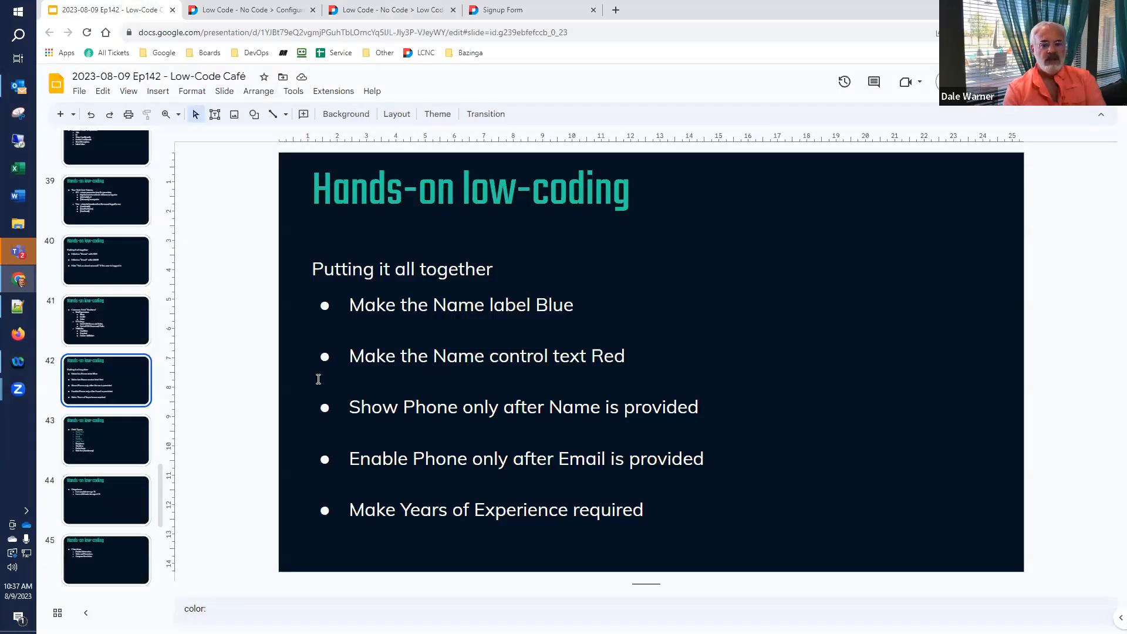
# - Leave the checklist slide and go back to the live signup form page
pyautogui.click(348, 408)
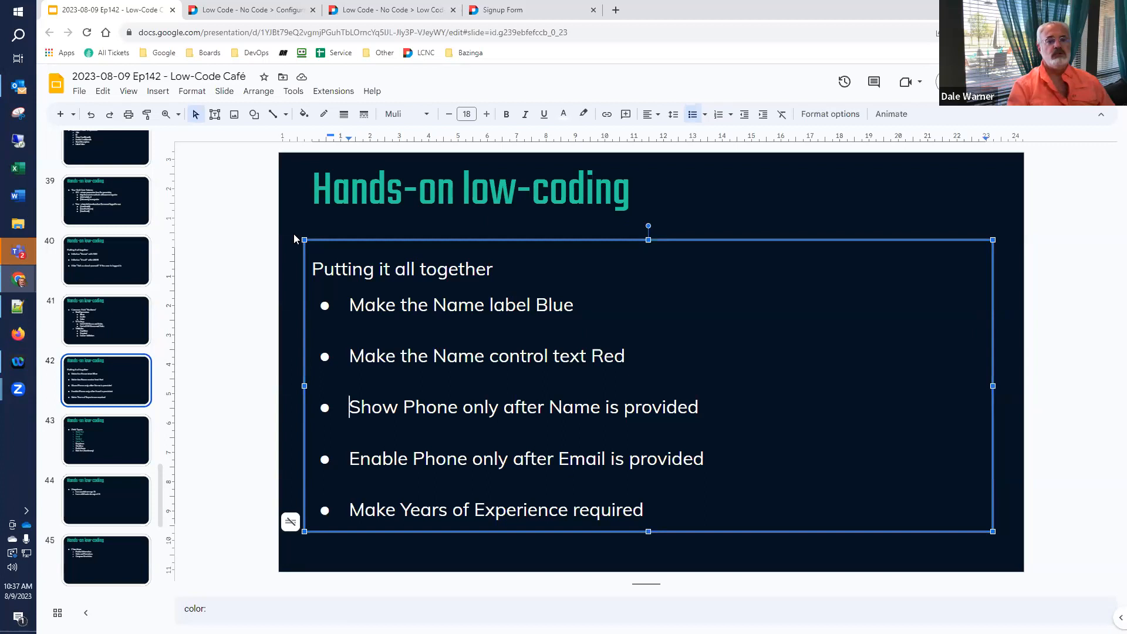
pyautogui.click(379, 7)
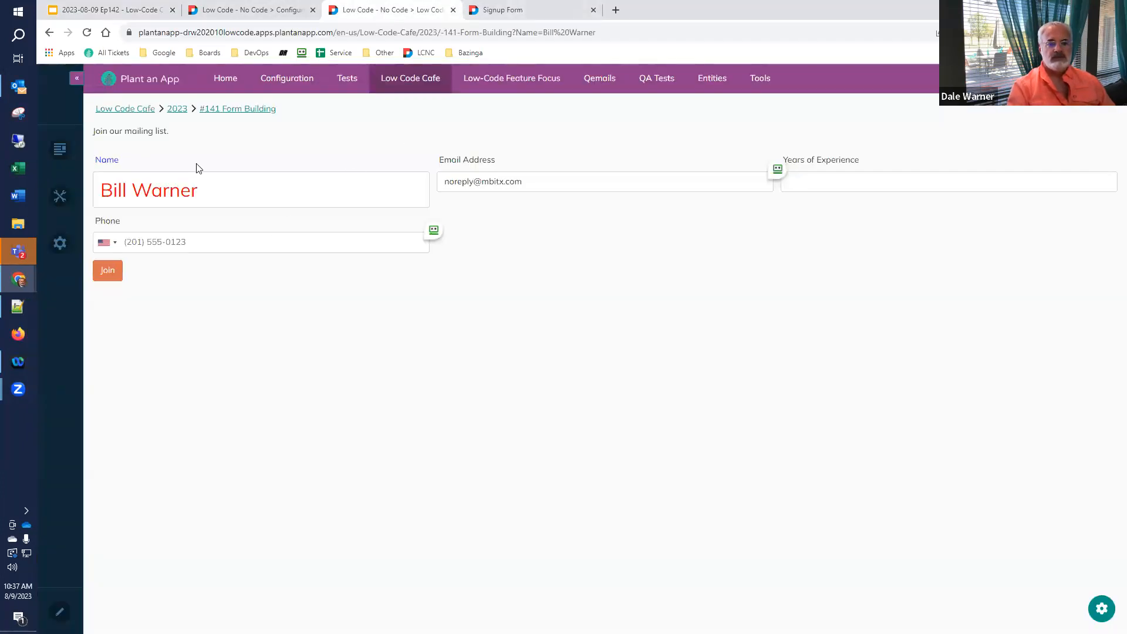
# - Begin the Phone field's Show bind expression with [Name]
pyautogui.click(516, 10)
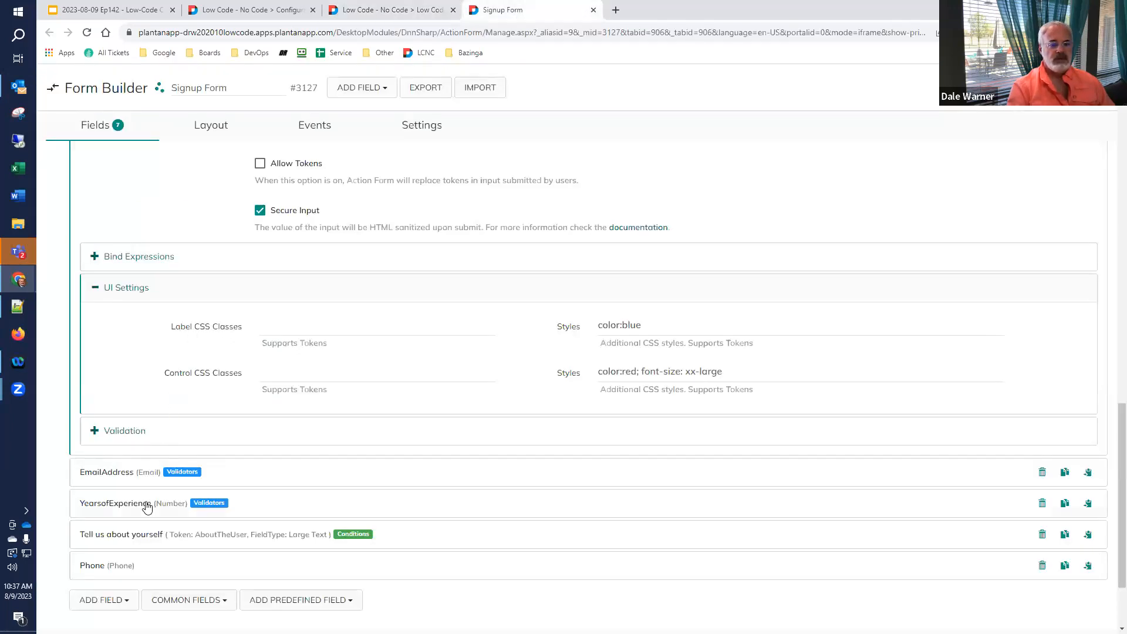
pyautogui.click(117, 567)
pyautogui.scroll(-15, 120, 565)
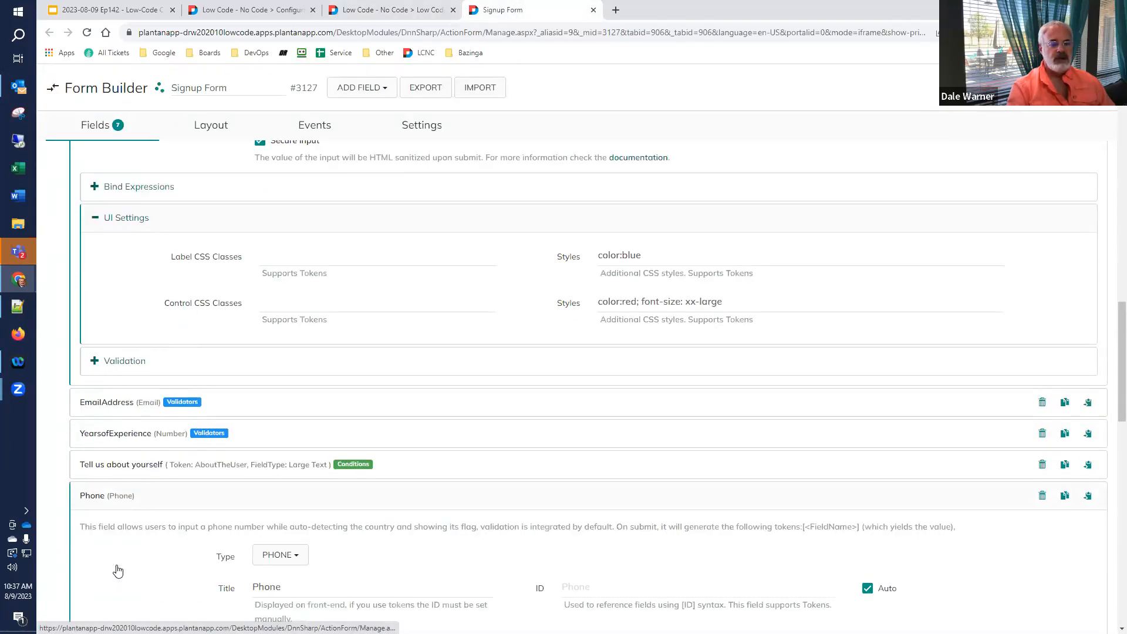
pyautogui.scroll(-3, 128, 562)
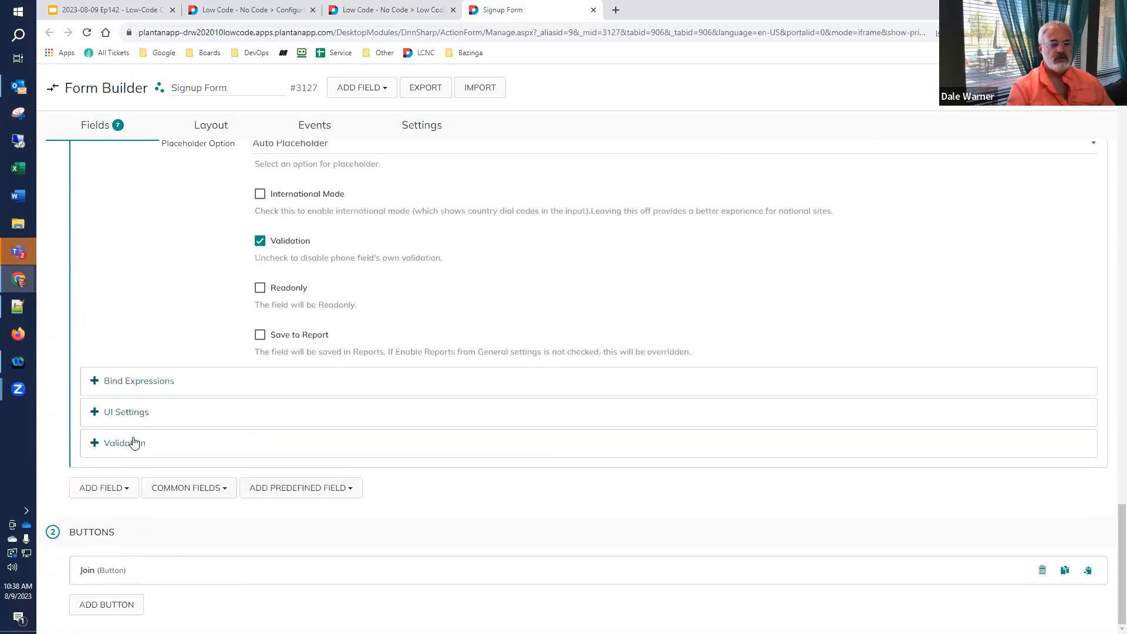
pyautogui.click(150, 382)
pyautogui.scroll(-3, 348, 343)
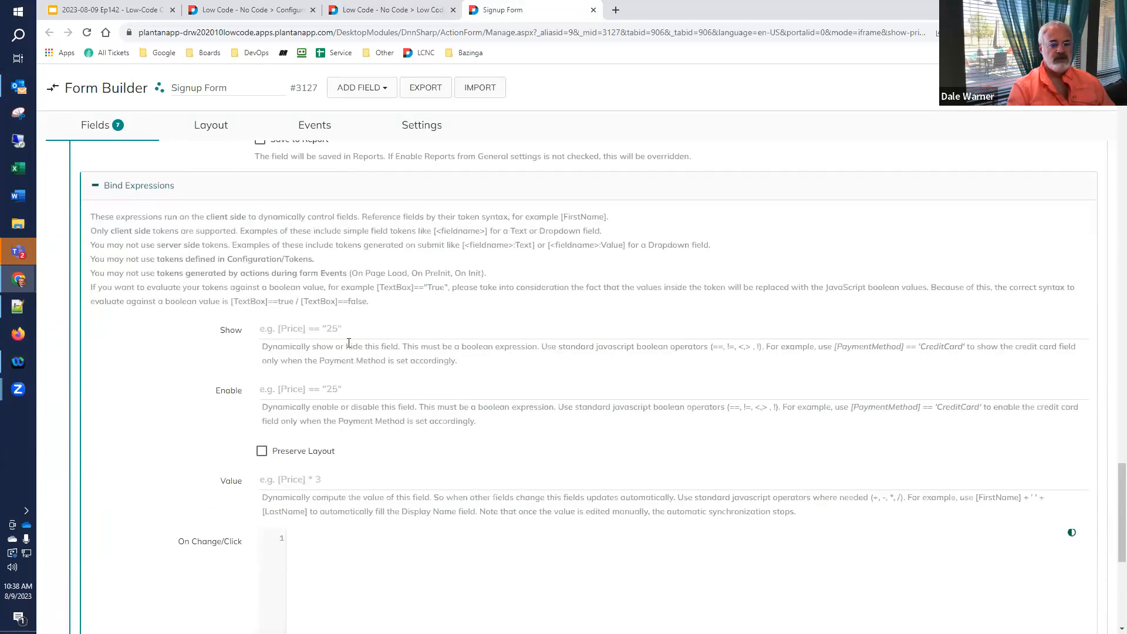
pyautogui.click(354, 328)
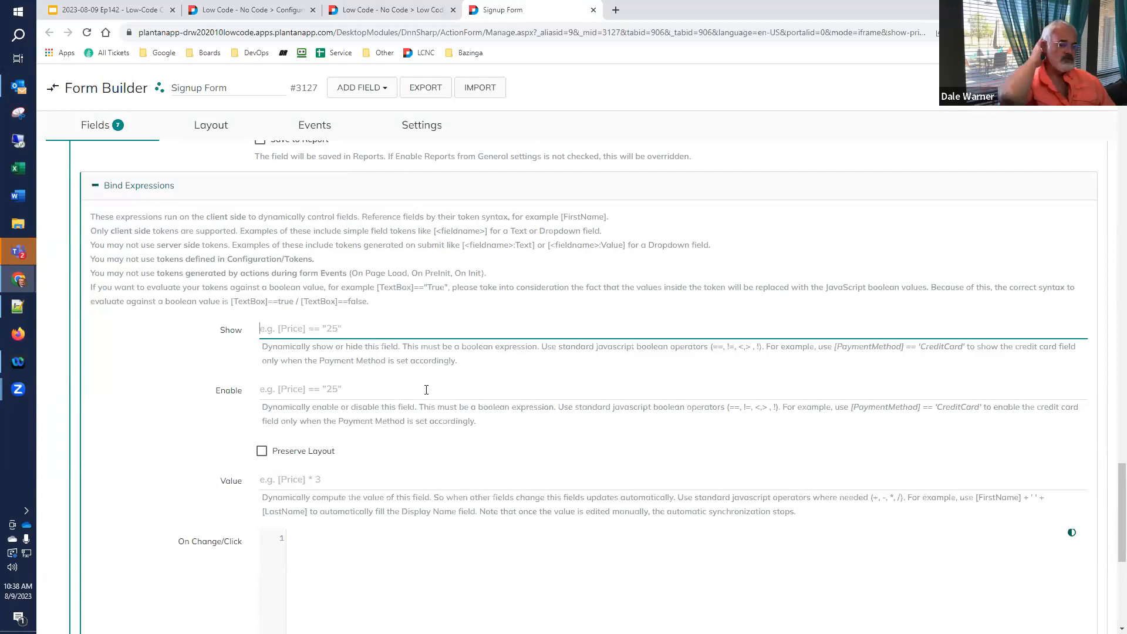
pyautogui.write('[')
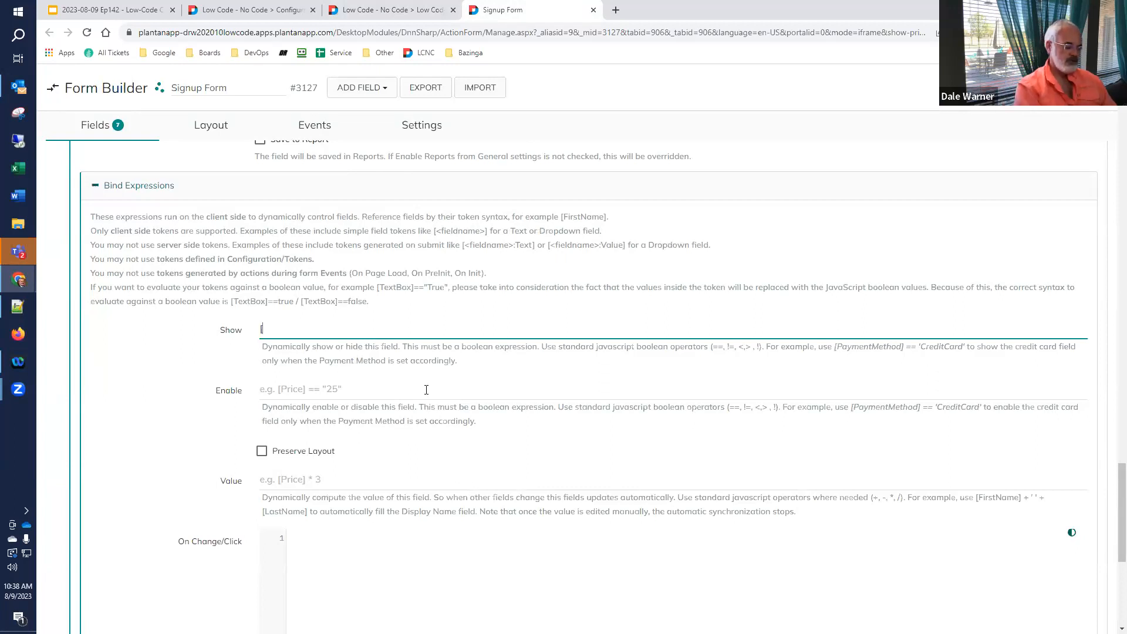
pyautogui.write('Name]')
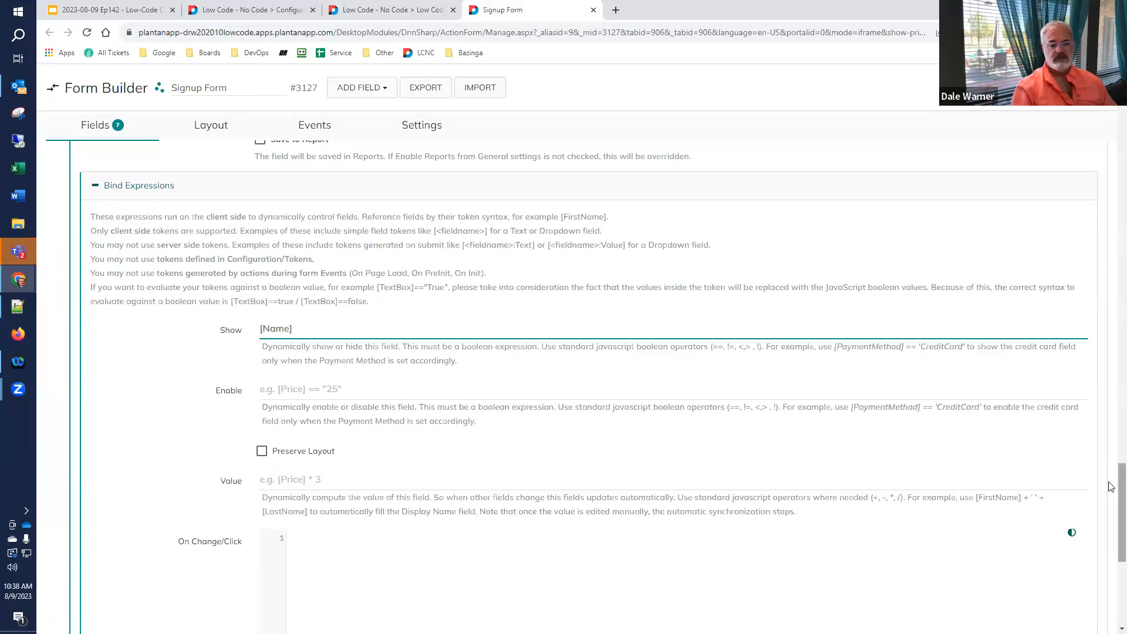
pyautogui.moveTo(1112, 486); pyautogui.dragTo(1109, 133)
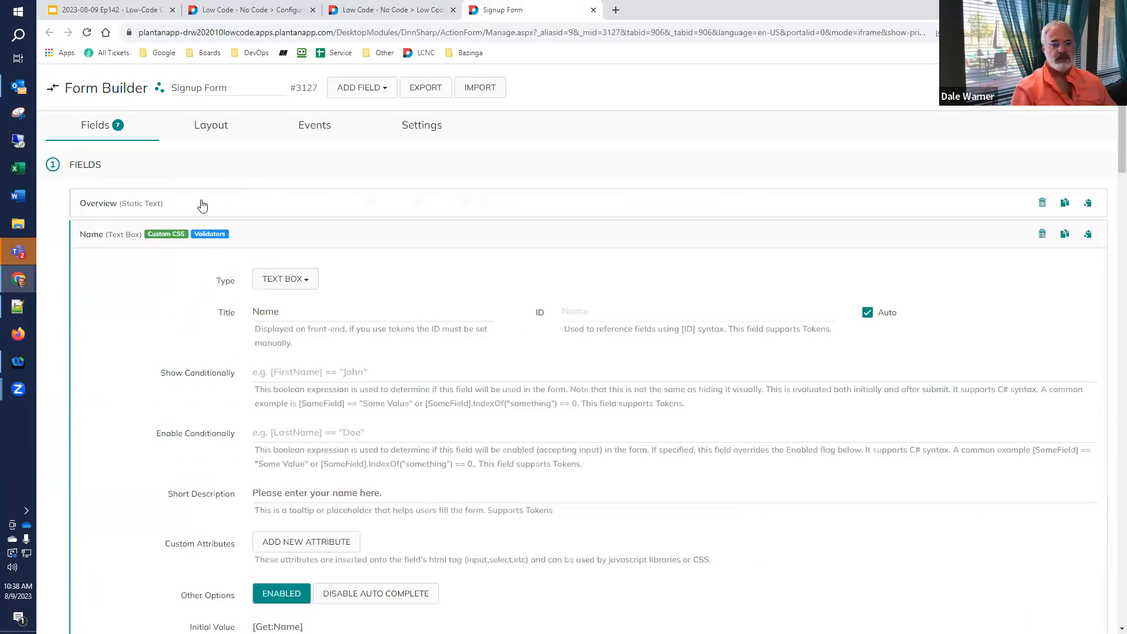
# - Copy the Name field's ID token, complete the Show expression as [Name] != "", and save
pyautogui.click(97, 238)
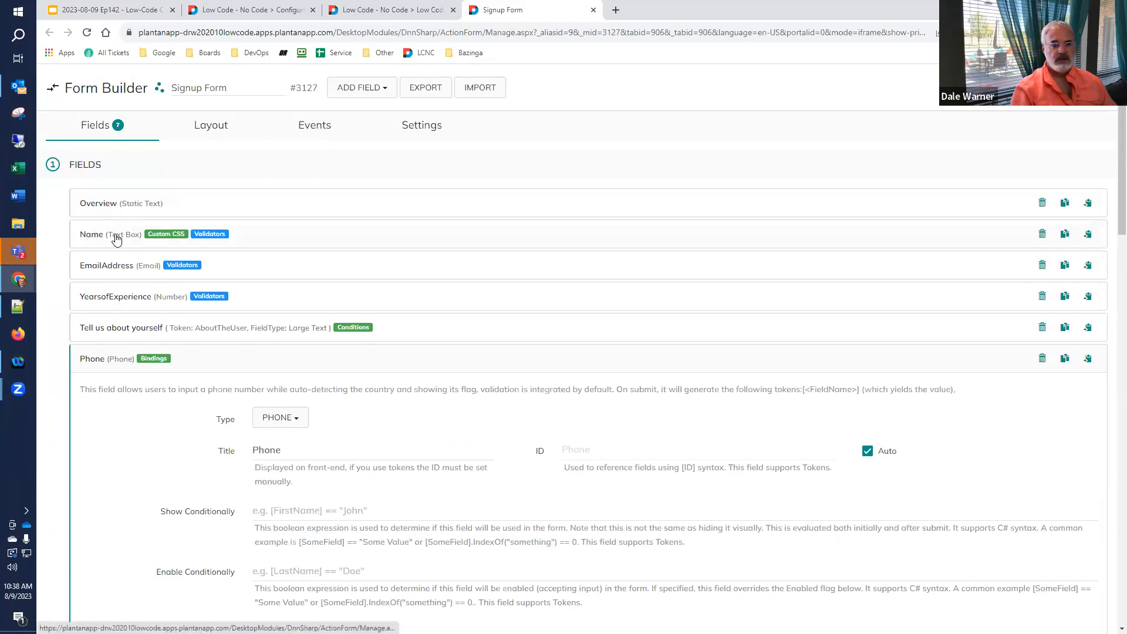
pyautogui.click(113, 235)
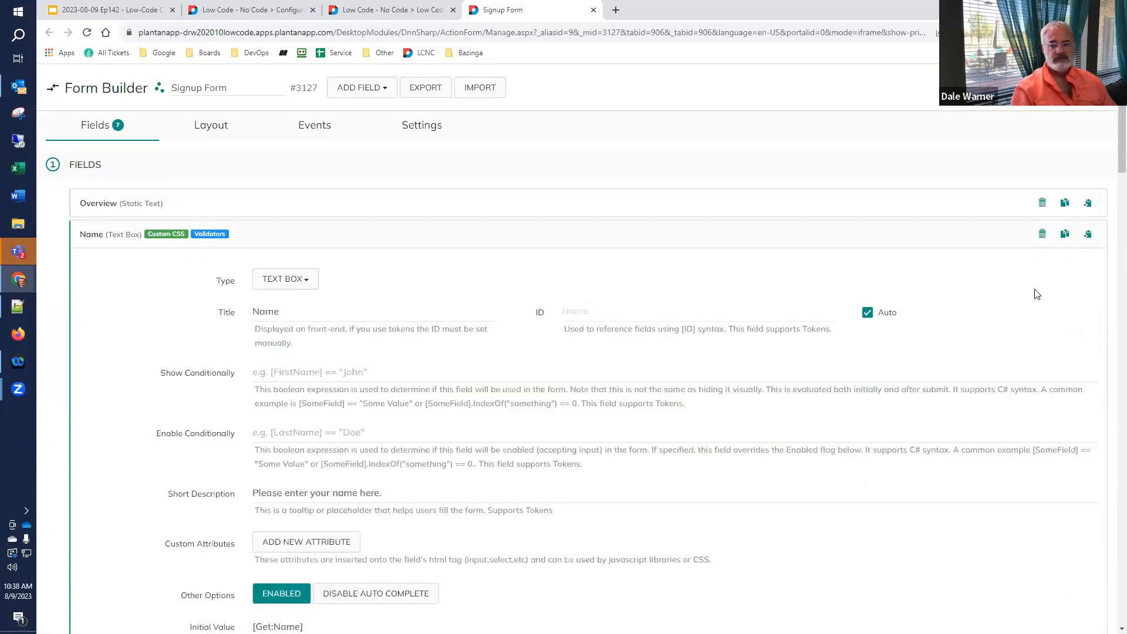
pyautogui.click(1089, 234)
pyautogui.scroll(-10, 1110, 411)
pyautogui.moveTo(1110, 611); pyautogui.dragTo(1110, 543)
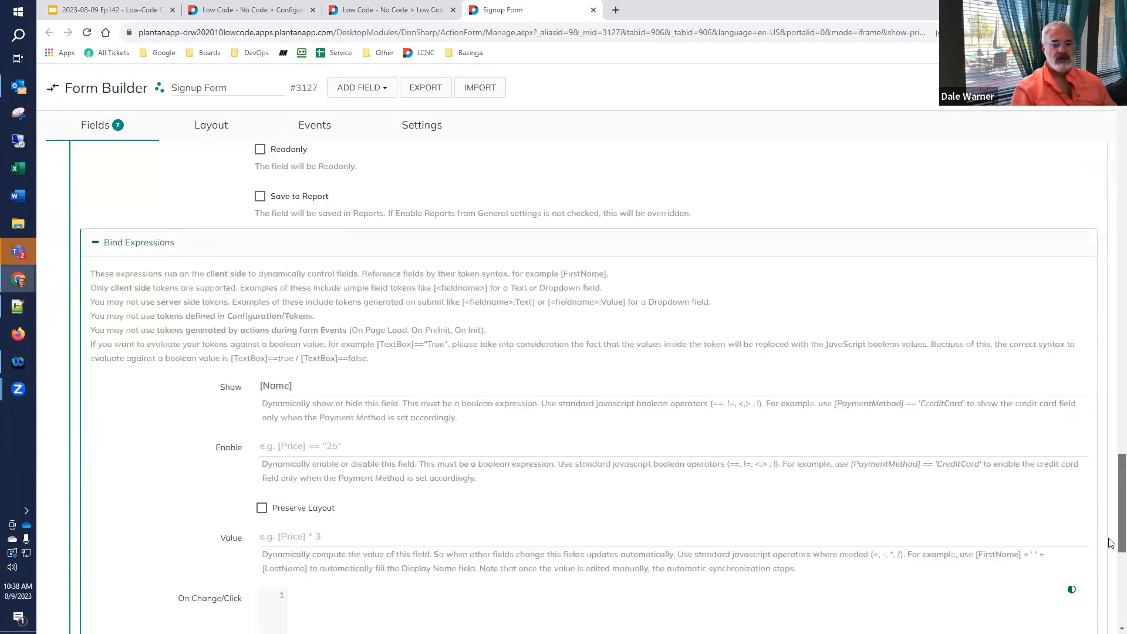
pyautogui.click(309, 384)
pyautogui.write('==')
pyautogui.write(' ""')
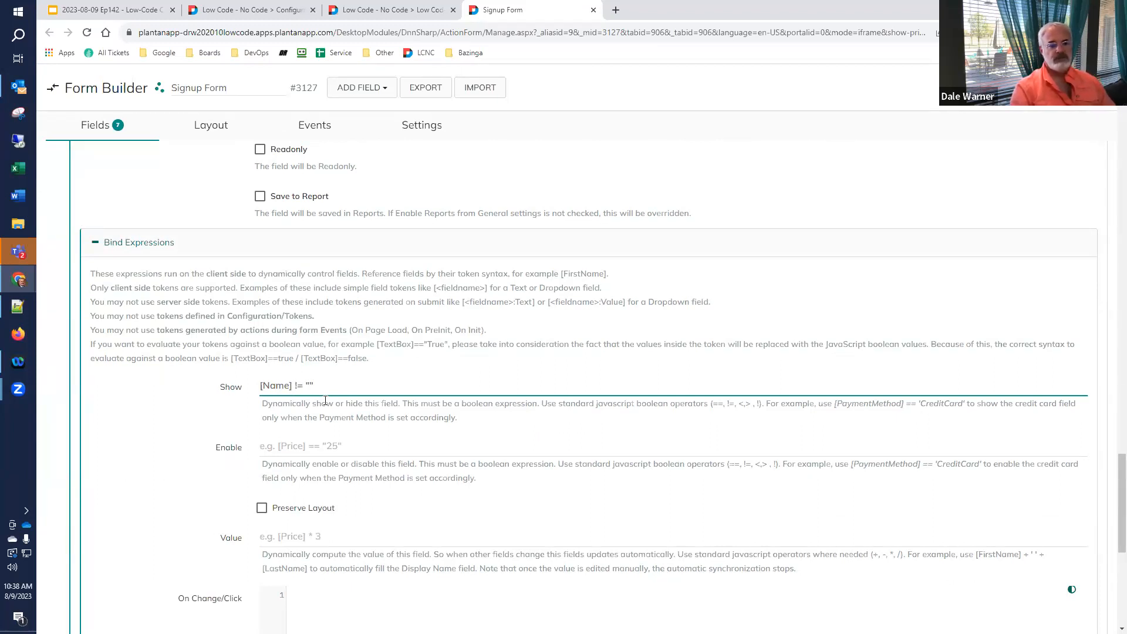
pyautogui.click(1045, 87)
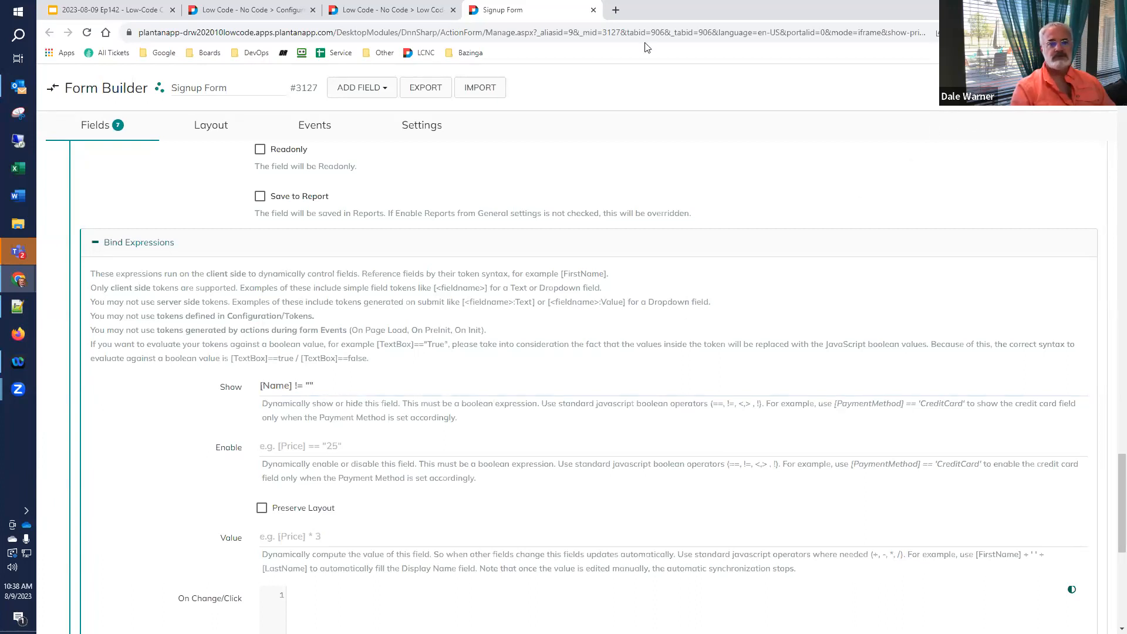
# - Reload the live signup form with the ?Name= parameter removed from the URL
pyautogui.click(387, 10)
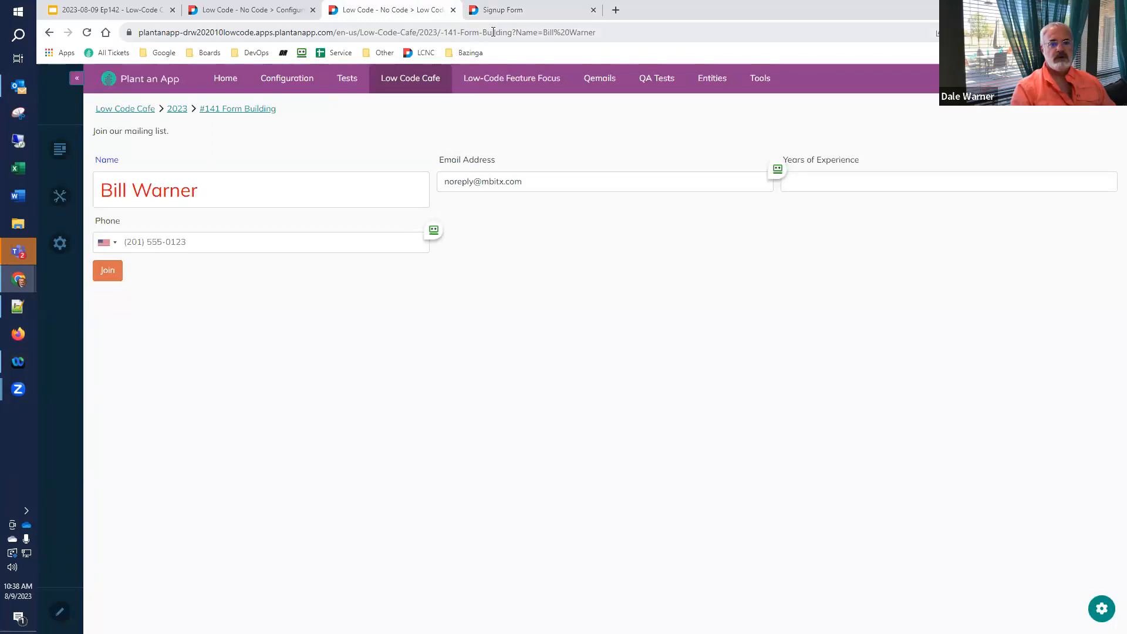
pyautogui.moveTo(514, 32); pyautogui.dragTo(705, 46)
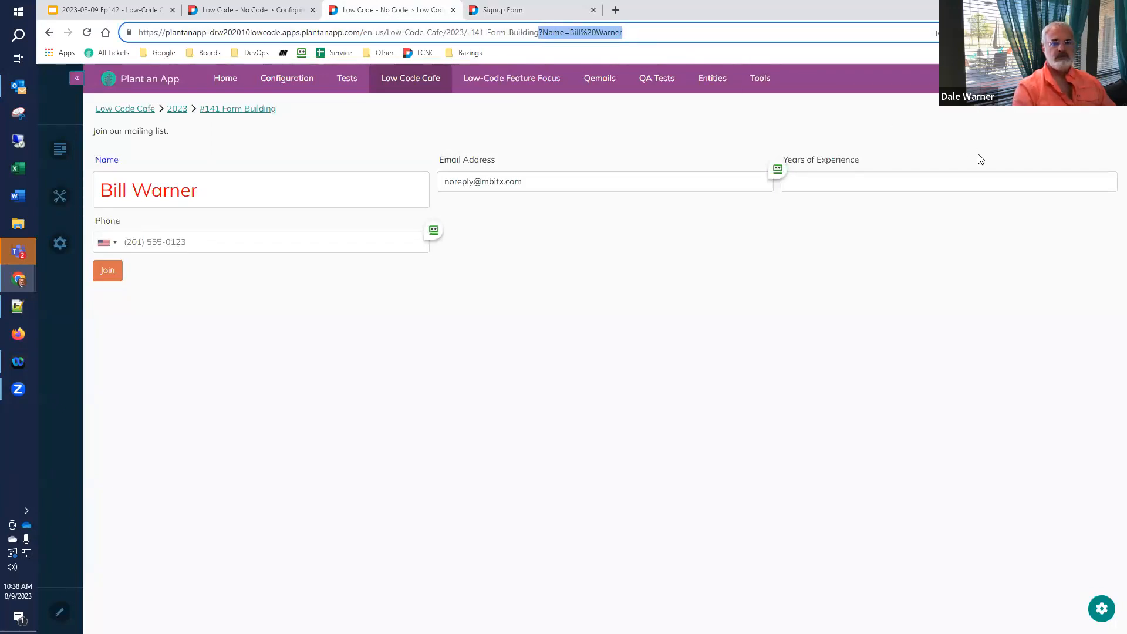
pyautogui.press('BackSpace')
pyautogui.press('Return')
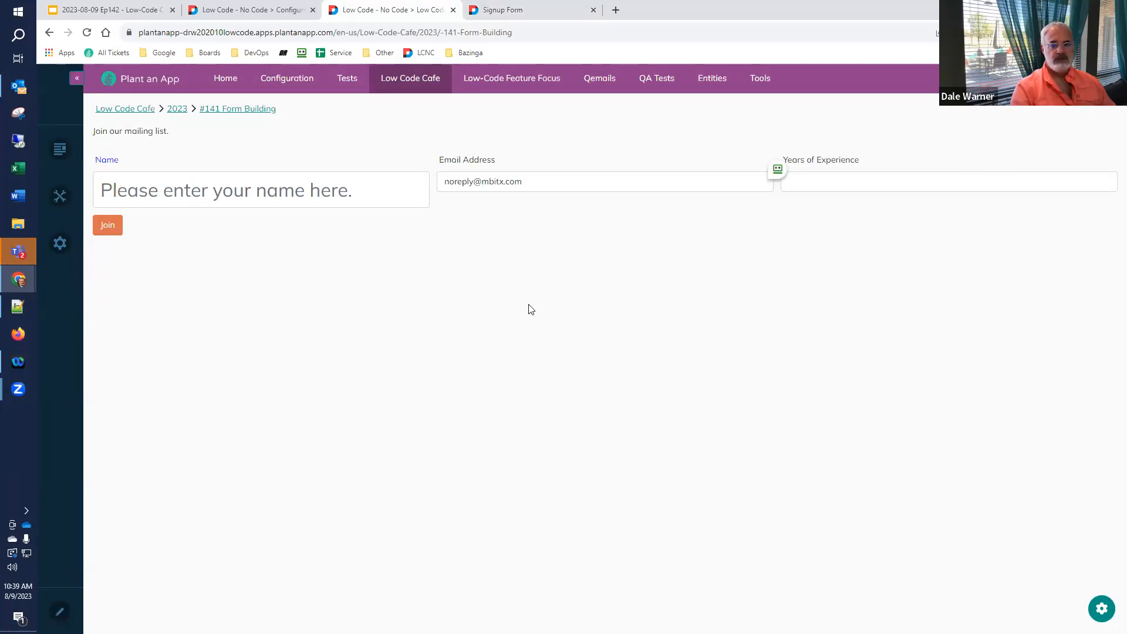
# - Enter a test name in Name, then clear it to confirm Phone hides again
pyautogui.click(260, 189)
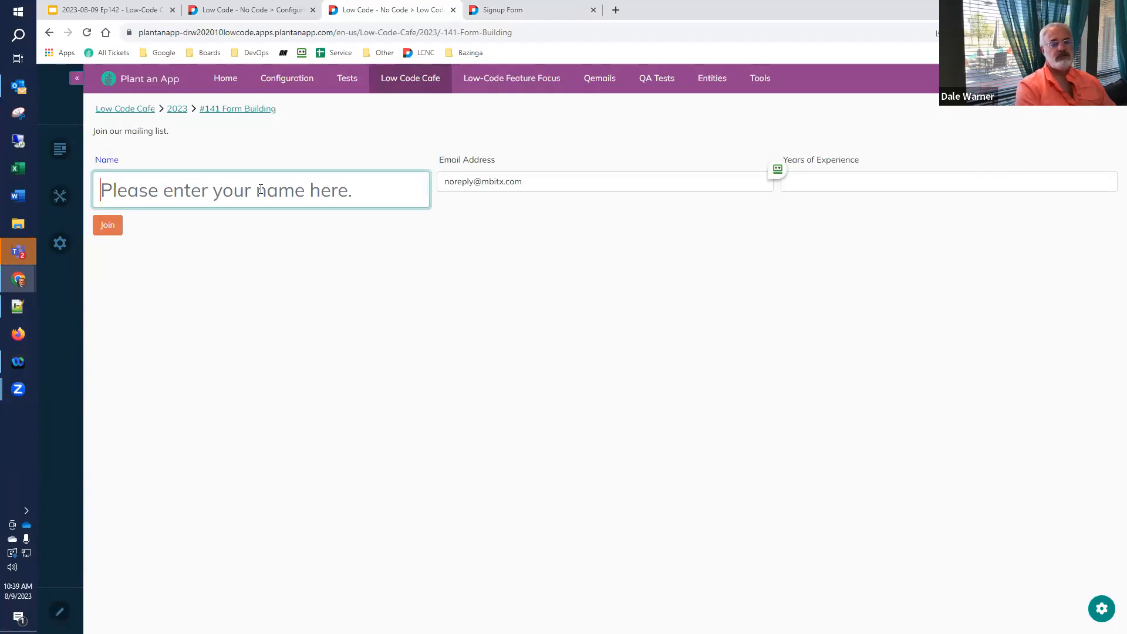
pyautogui.write('Dale')
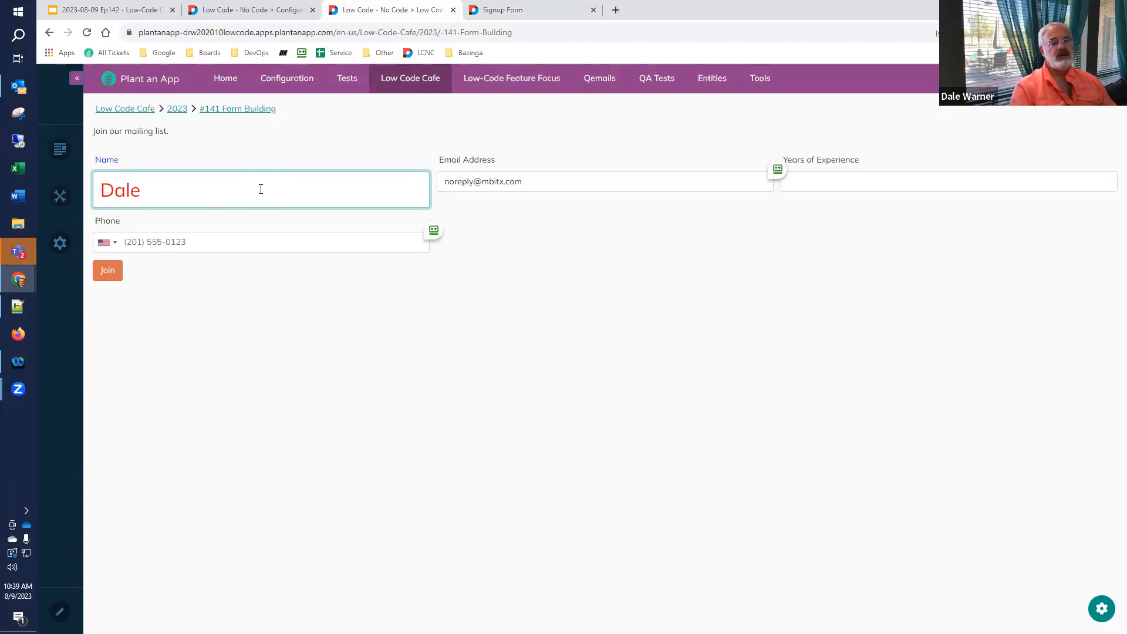
pyautogui.hotkey('ctrl', 'a')
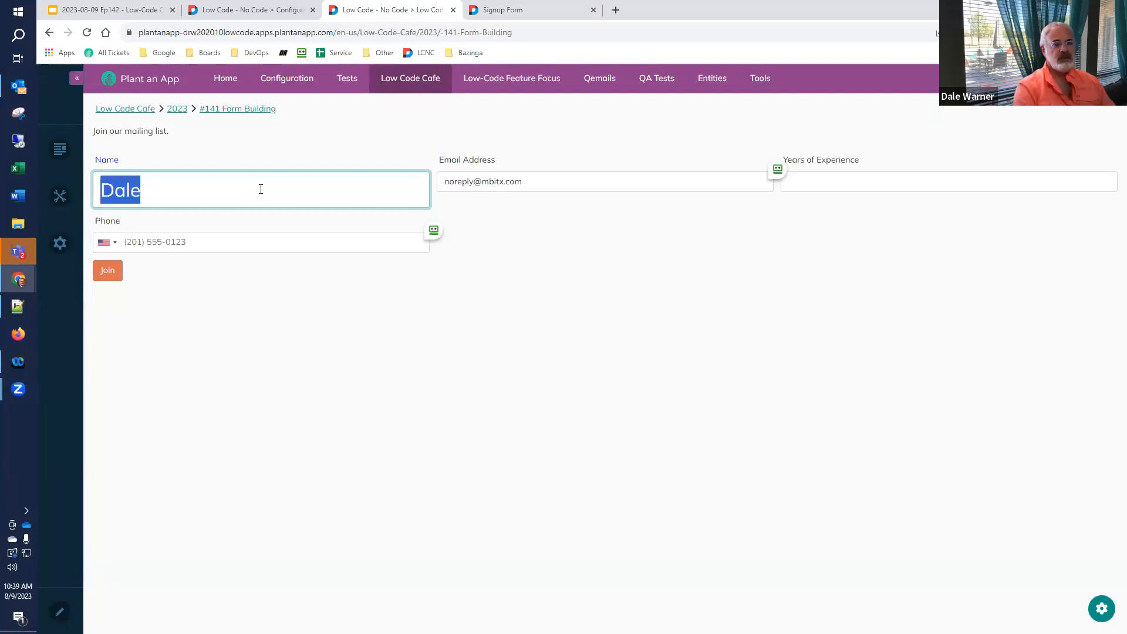
pyautogui.press('BackSpace')
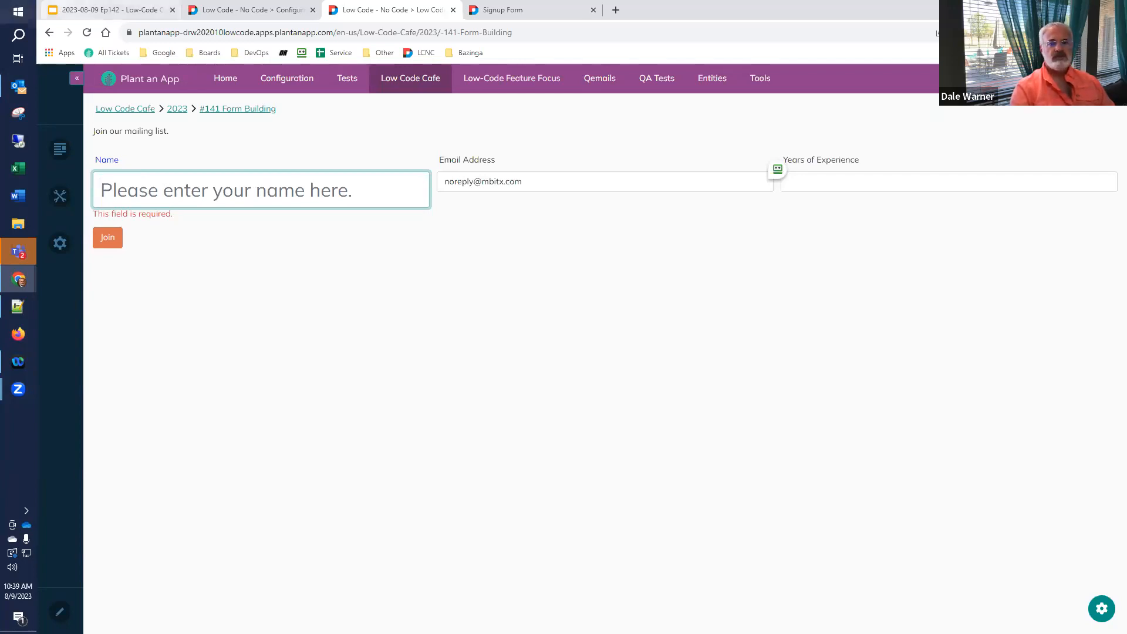
# - Review the next checklist task in Slides, then return to the Form Builder and expand EmailAddress
pyautogui.click(138, 13)
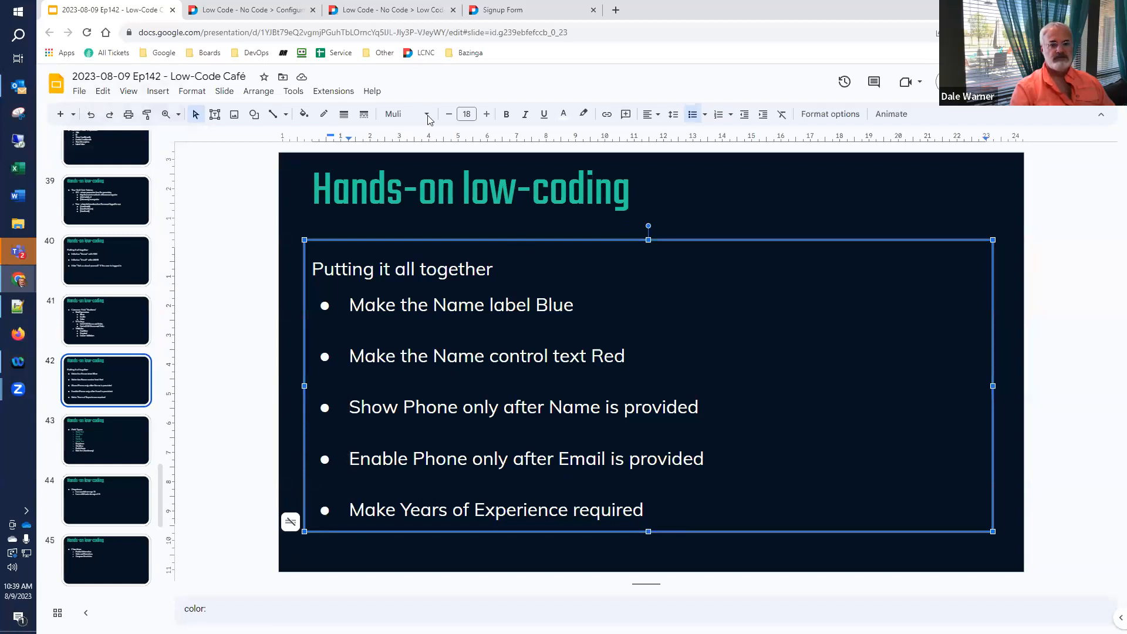
pyautogui.click(524, 12)
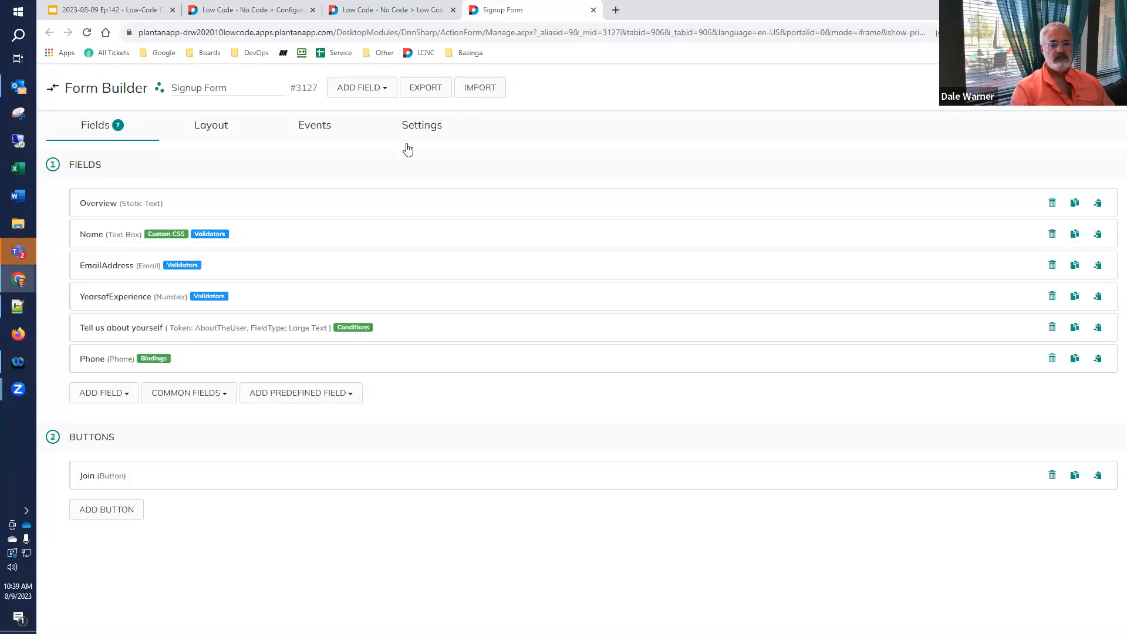
pyautogui.click(109, 271)
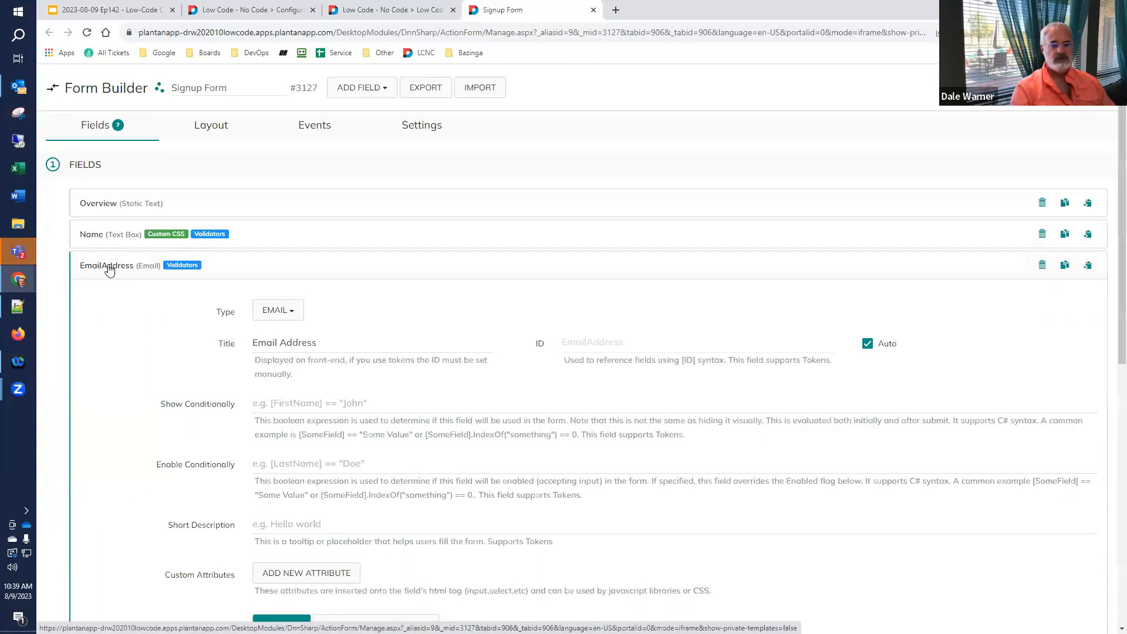
# - Set the Phone field's Enable bind expression to [EmailAddress] != ""
pyautogui.click(1089, 267)
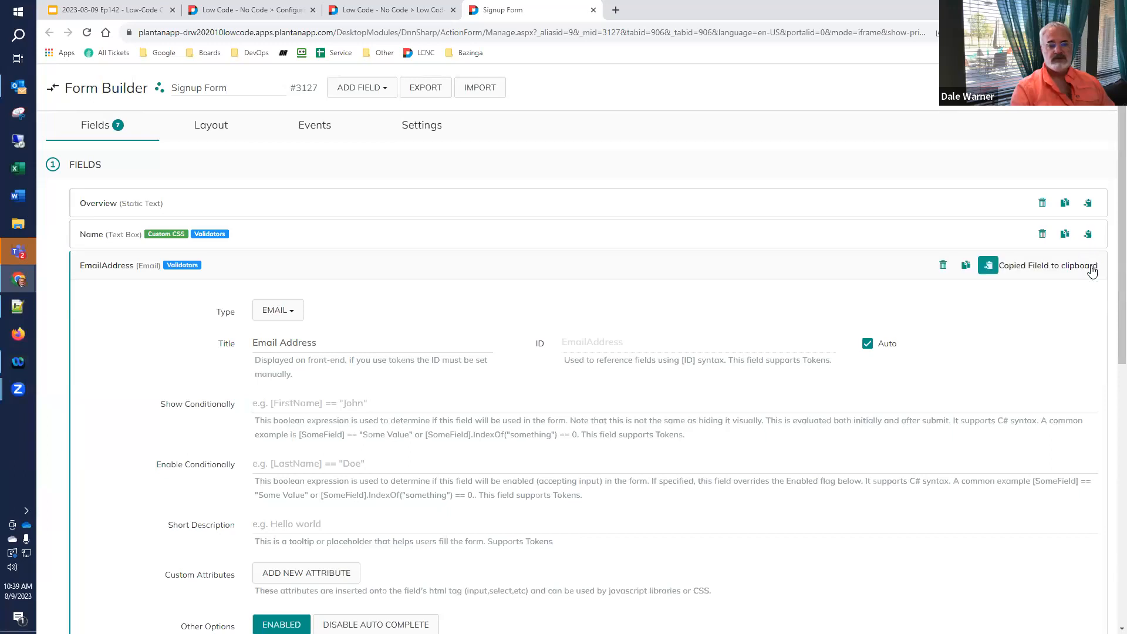
pyautogui.click(108, 270)
pyautogui.click(110, 361)
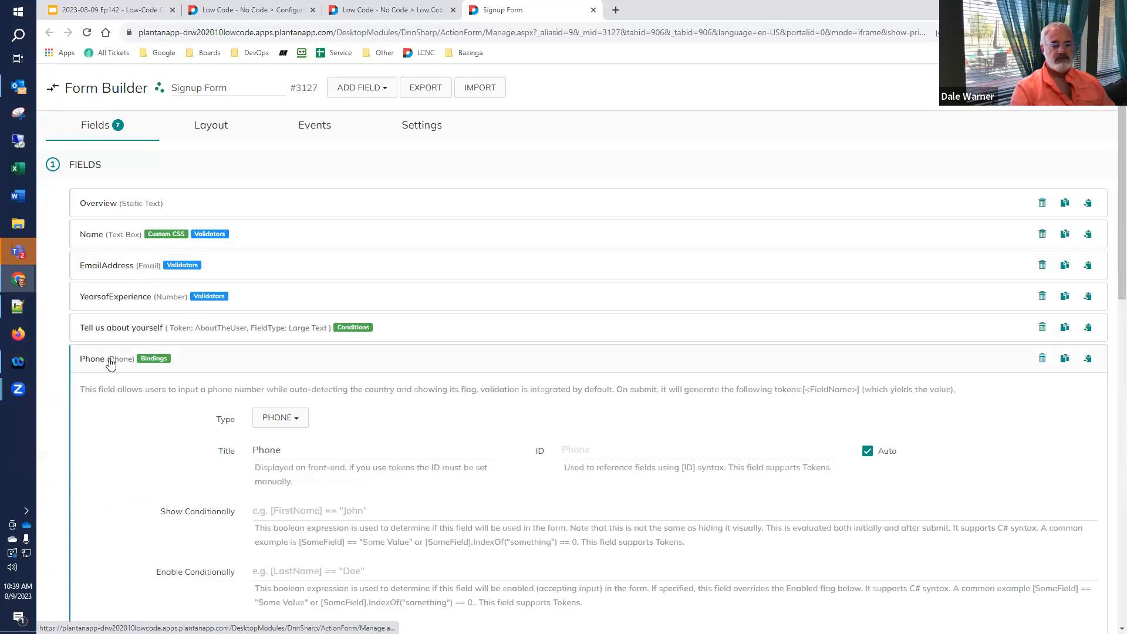
pyautogui.scroll(-10, 112, 370)
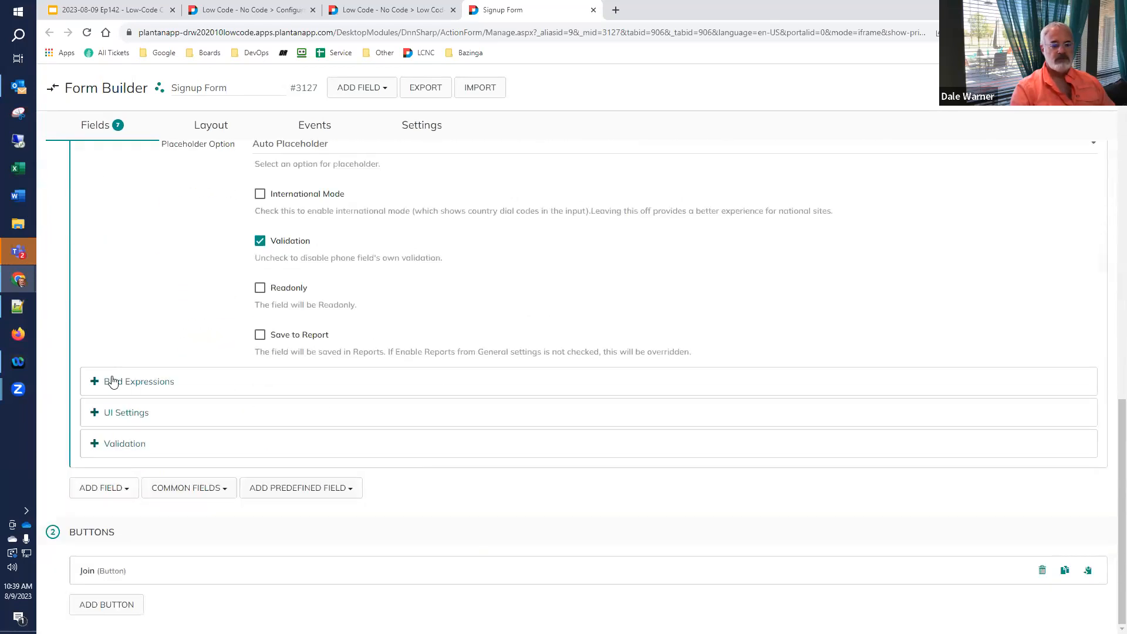
pyautogui.click(113, 382)
pyautogui.scroll(-5, 113, 385)
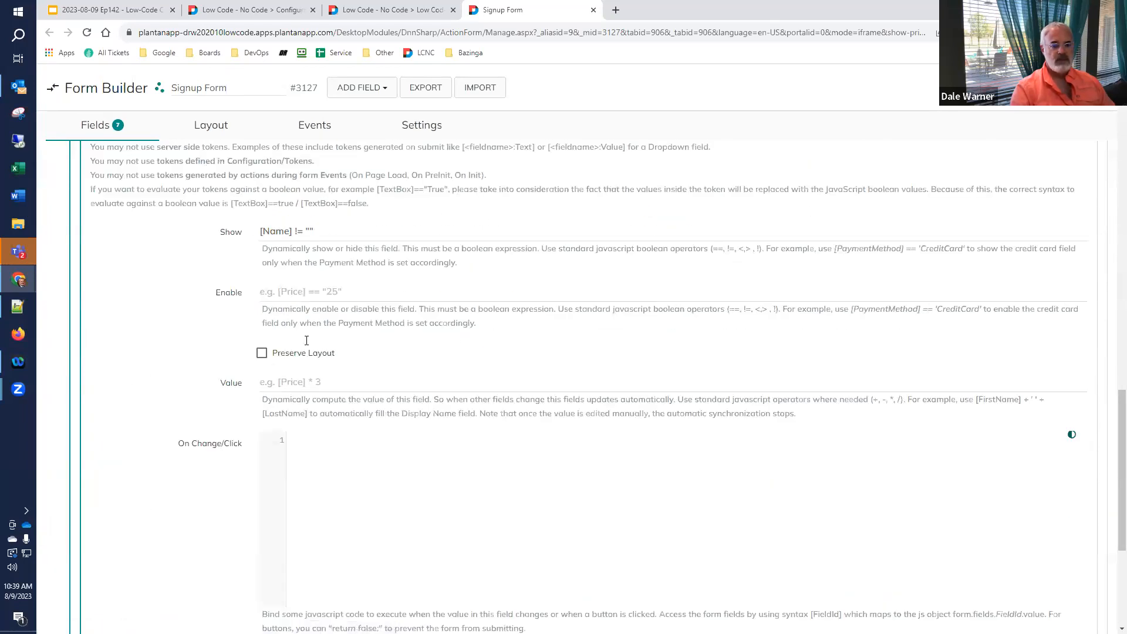
pyautogui.click(321, 292)
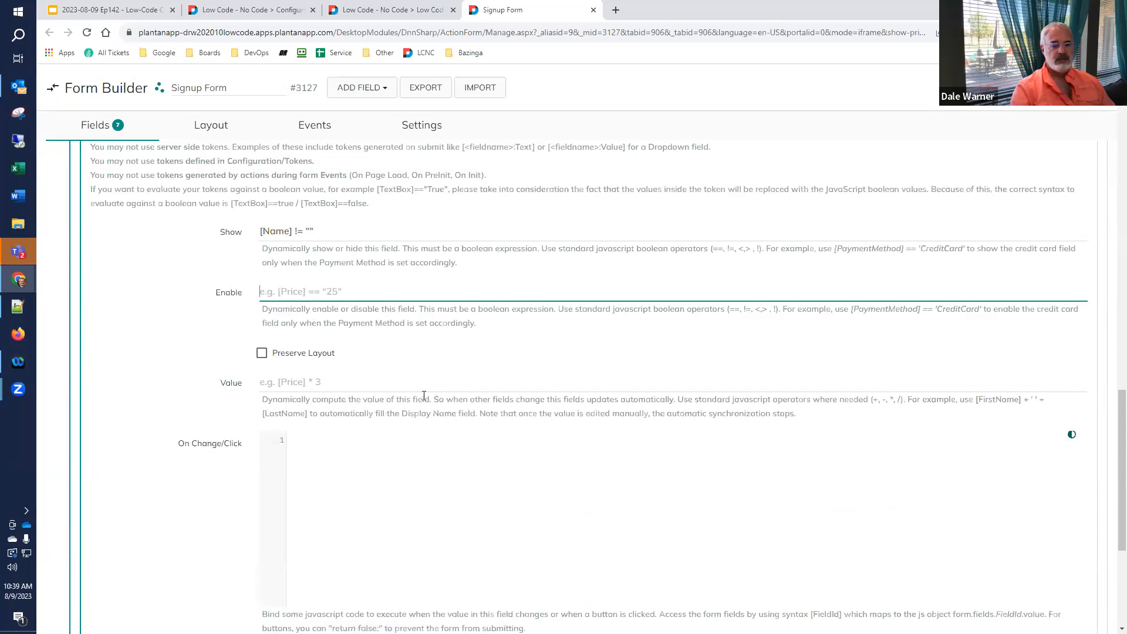
pyautogui.write('[EmailAddress')
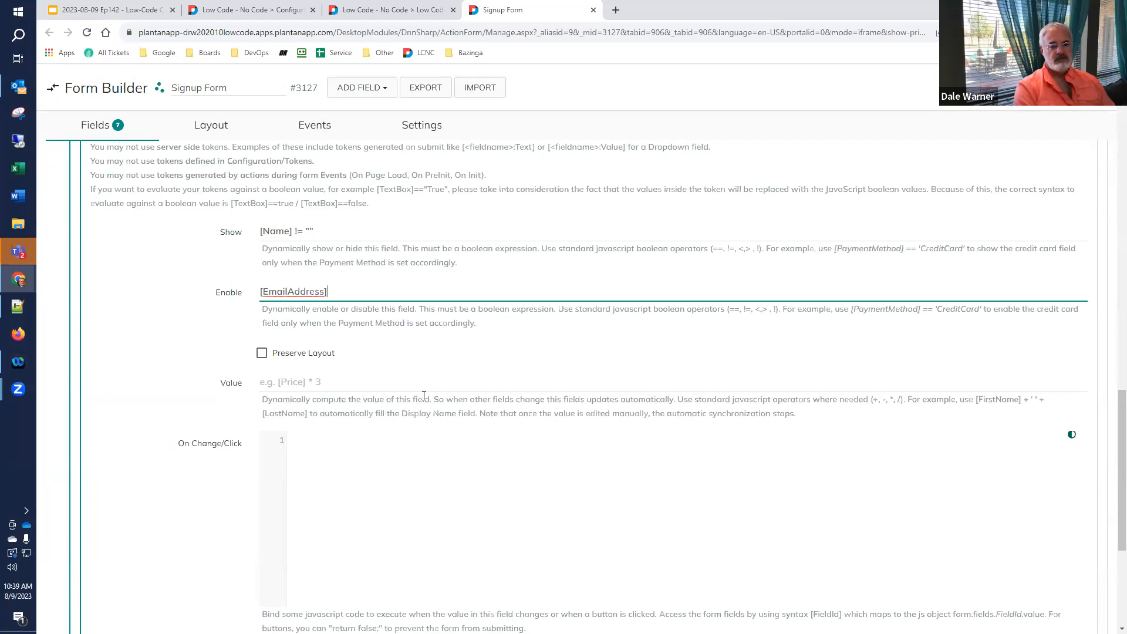
pyautogui.write(']')
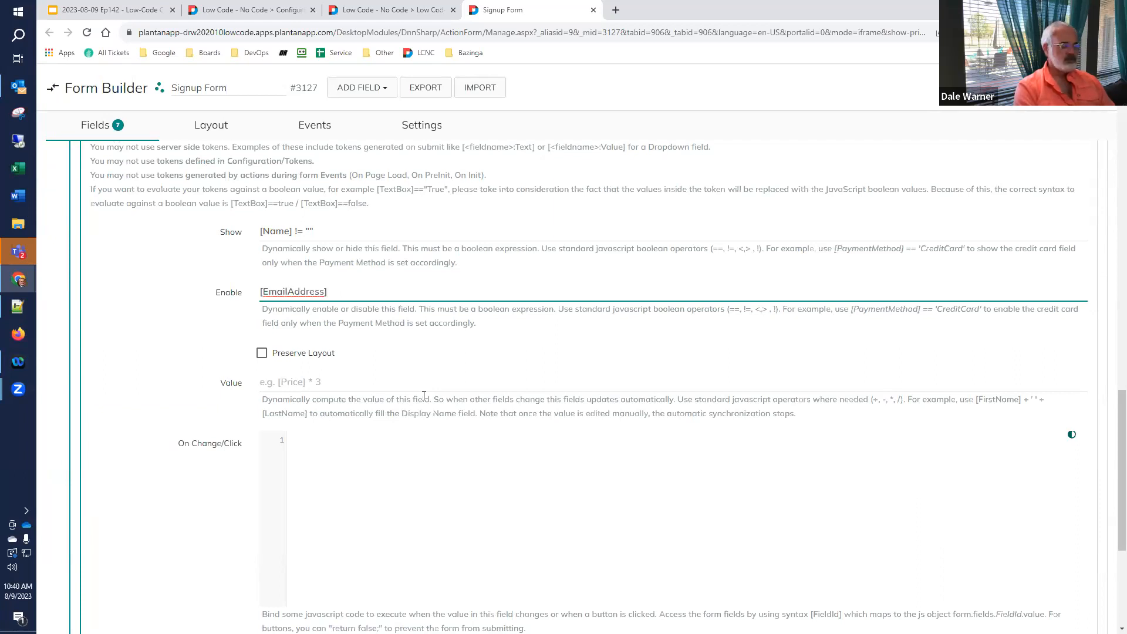
pyautogui.write(' !=')
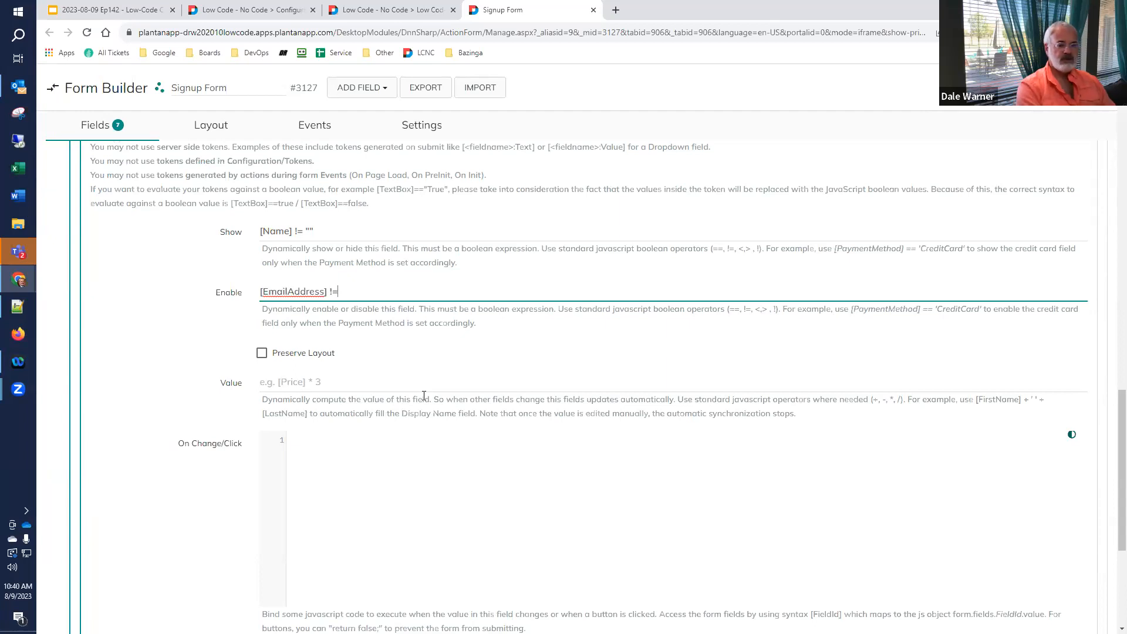
pyautogui.write(' ""')
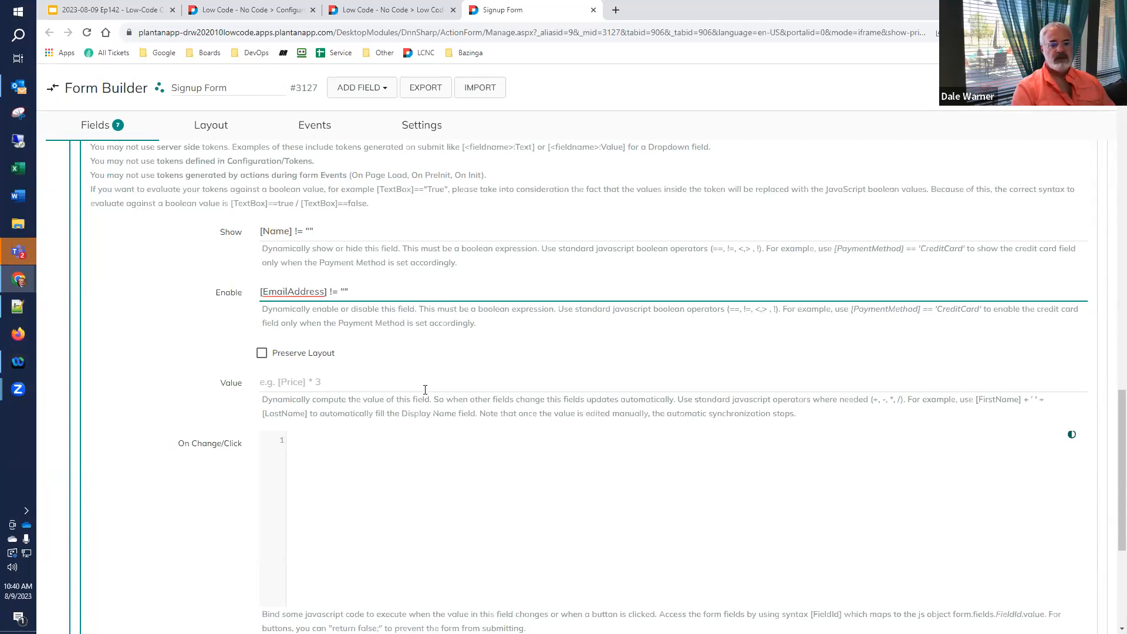
pyautogui.click(405, 10)
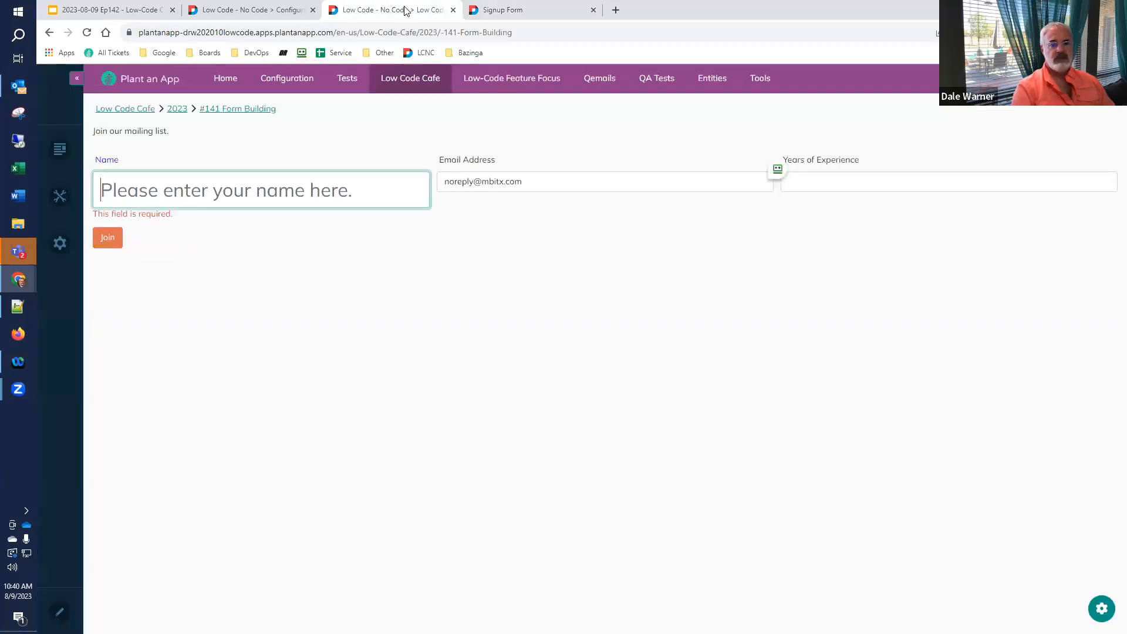
# - Commit the enable condition, reload the live form, and enter a test name and phone digits
pyautogui.click(510, 10)
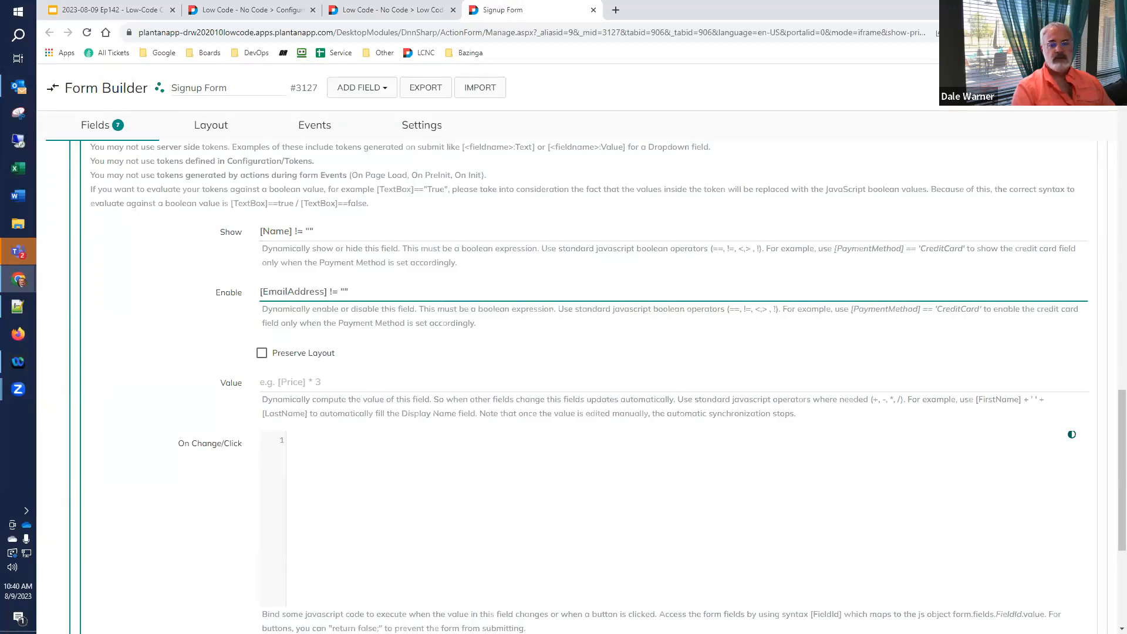
pyautogui.click(1042, 88)
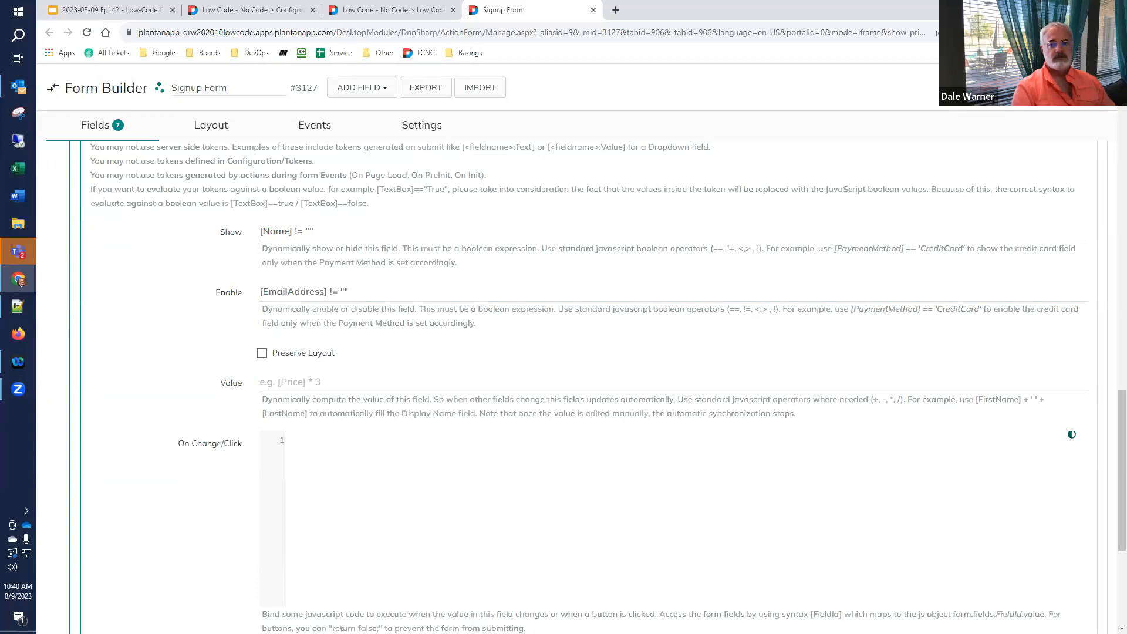
pyautogui.click(386, 10)
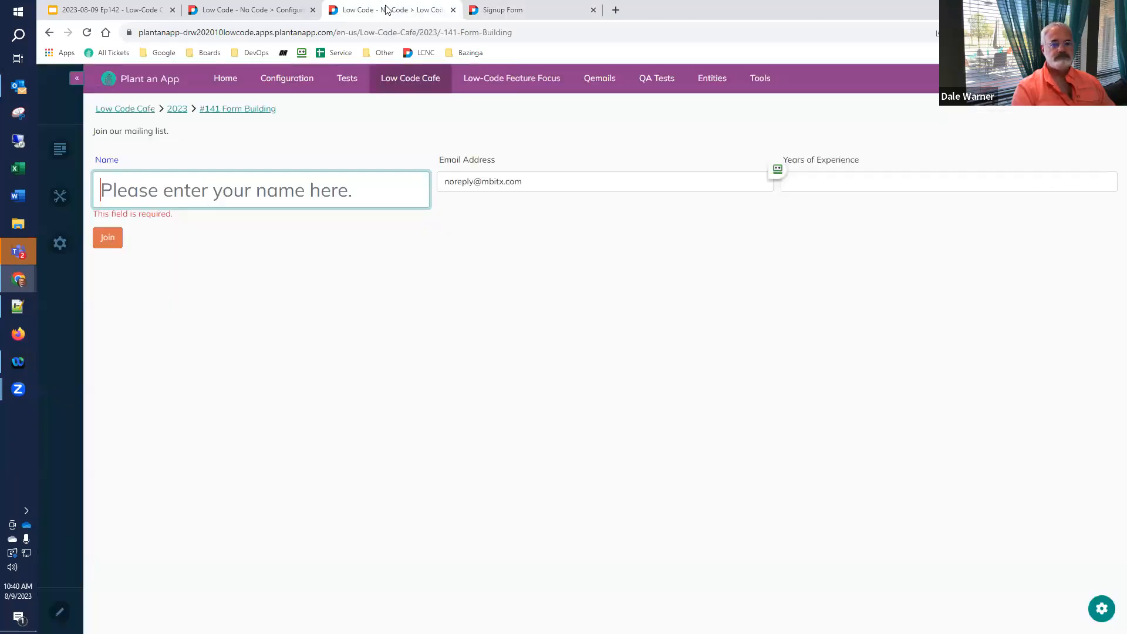
pyautogui.click(88, 34)
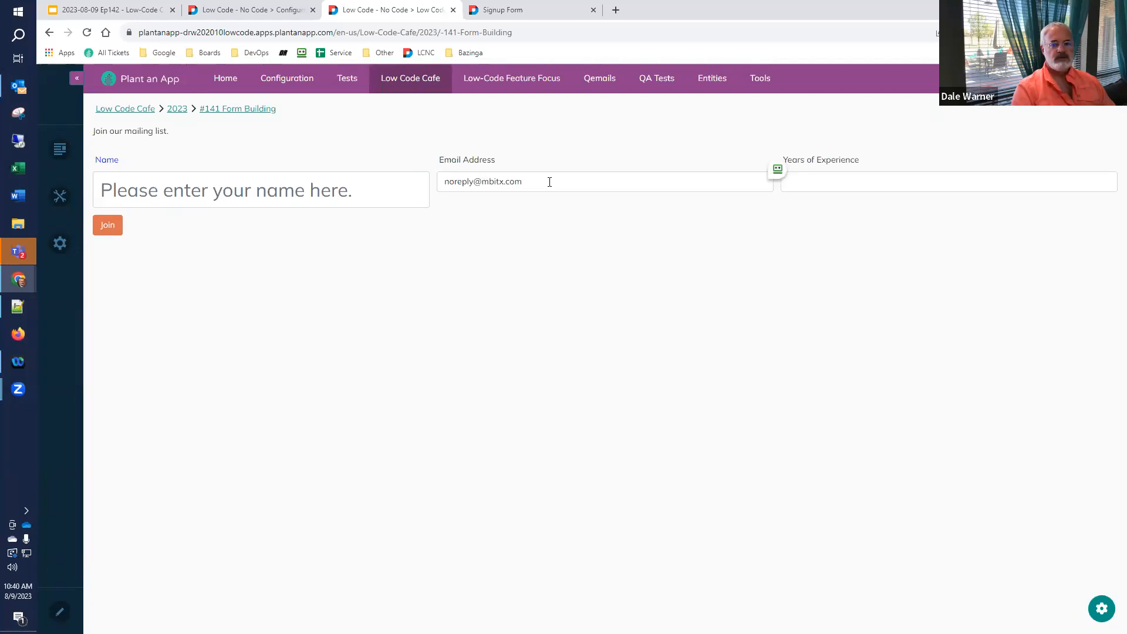
pyautogui.click(354, 190)
pyautogui.write('dale')
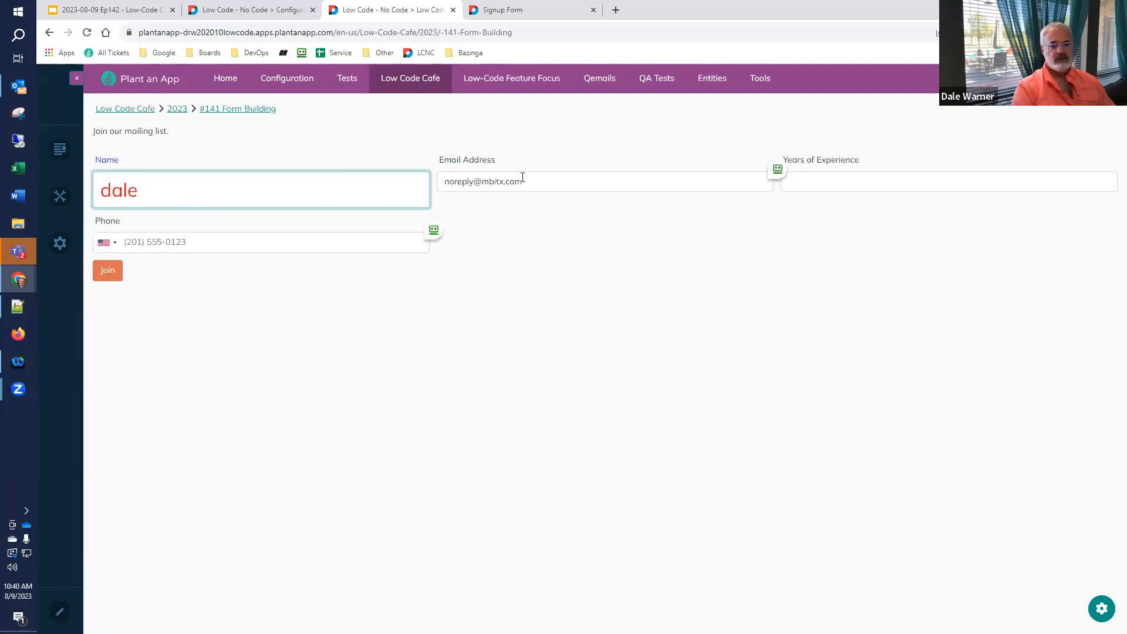
pyautogui.click(133, 243)
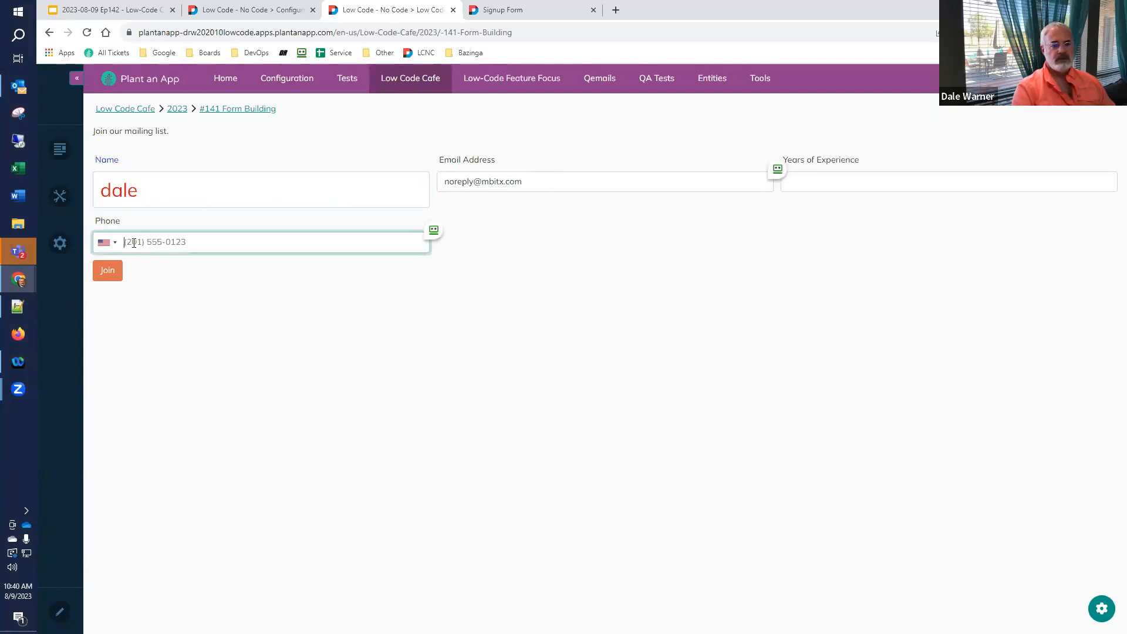
pyautogui.write('214')
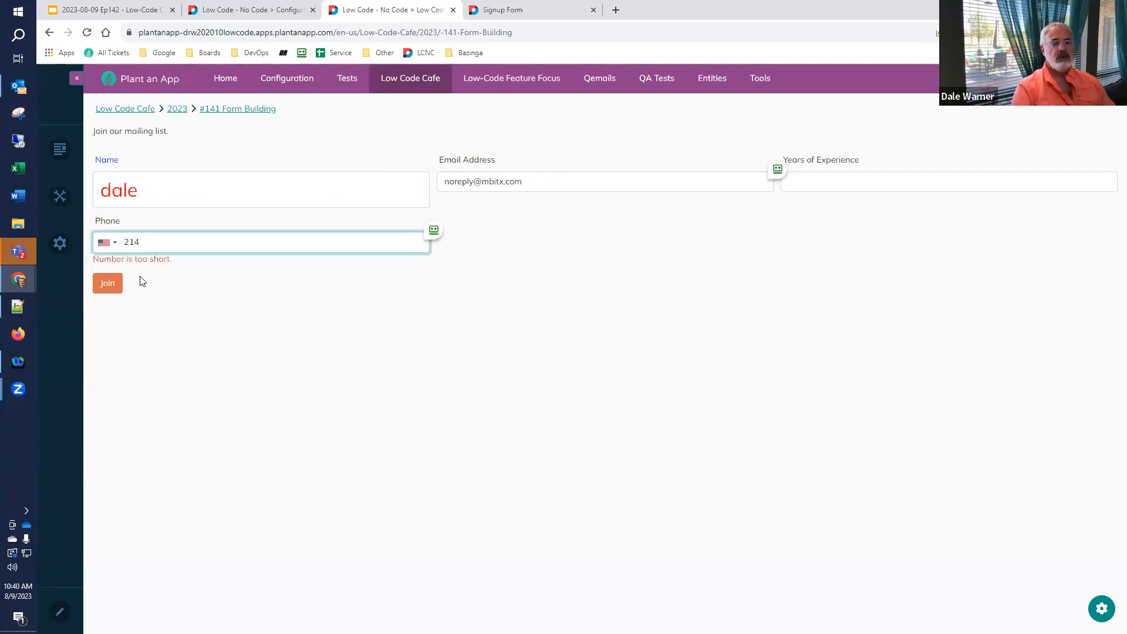
# - Open the signup form's URL in a new incognito window
pyautogui.click(397, 34)
pyautogui.hotkey('ctrl', 'c')
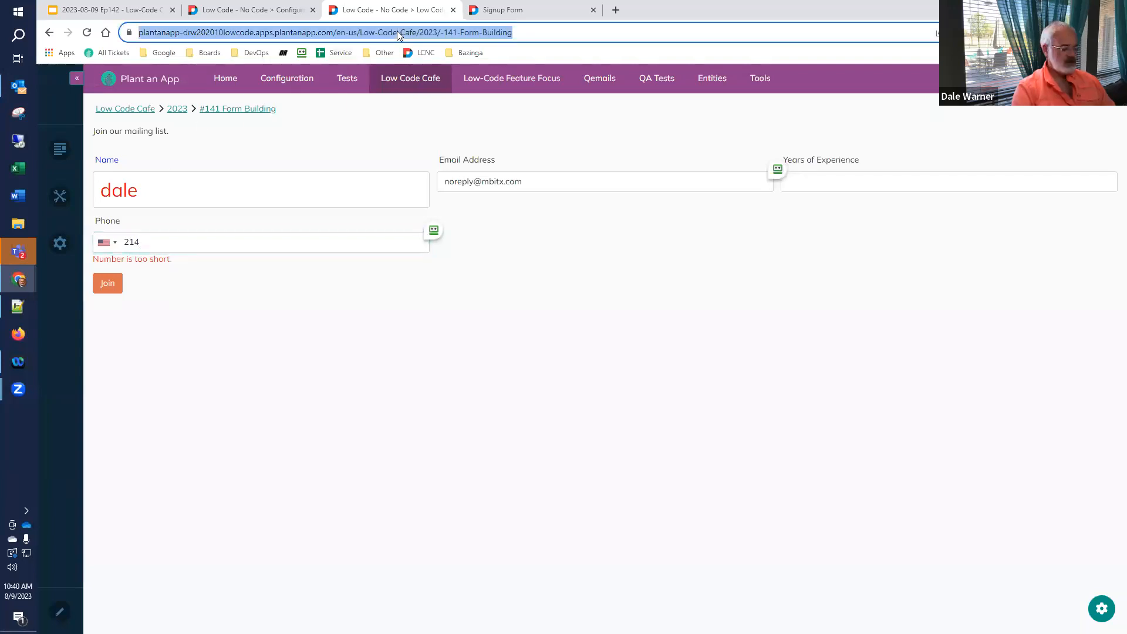
pyautogui.hotkey('ctrl', 'shift', 'n')
pyautogui.hotkey('ctrl', 'v')
pyautogui.press('Return')
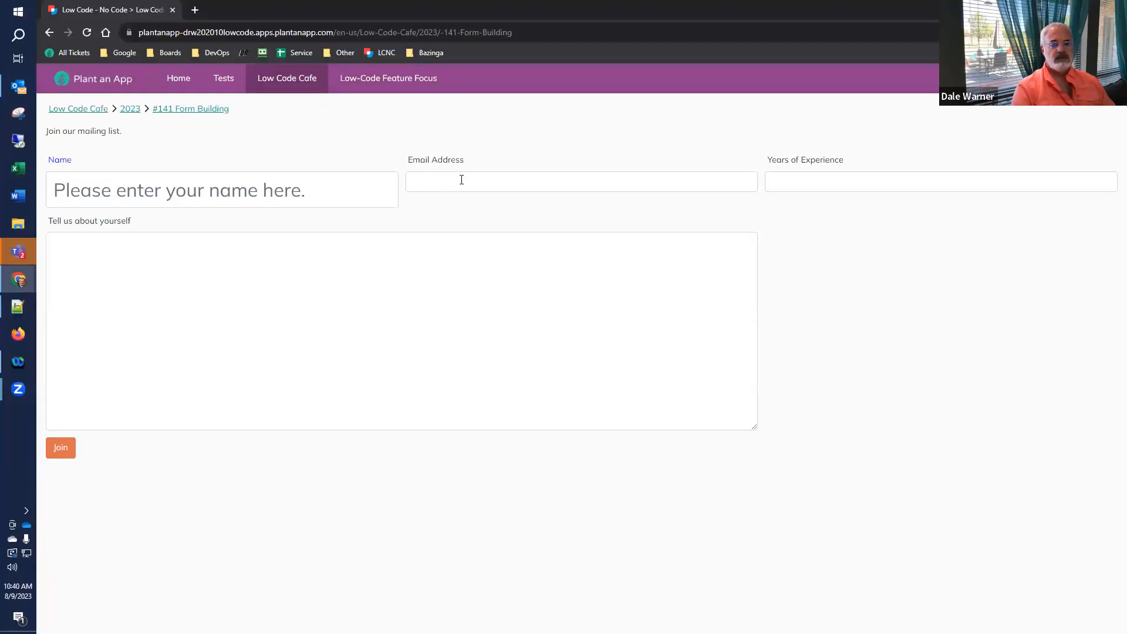
# - In the incognito form, enter a test name, an email, then a phone number; return to the main window
pyautogui.click(301, 193)
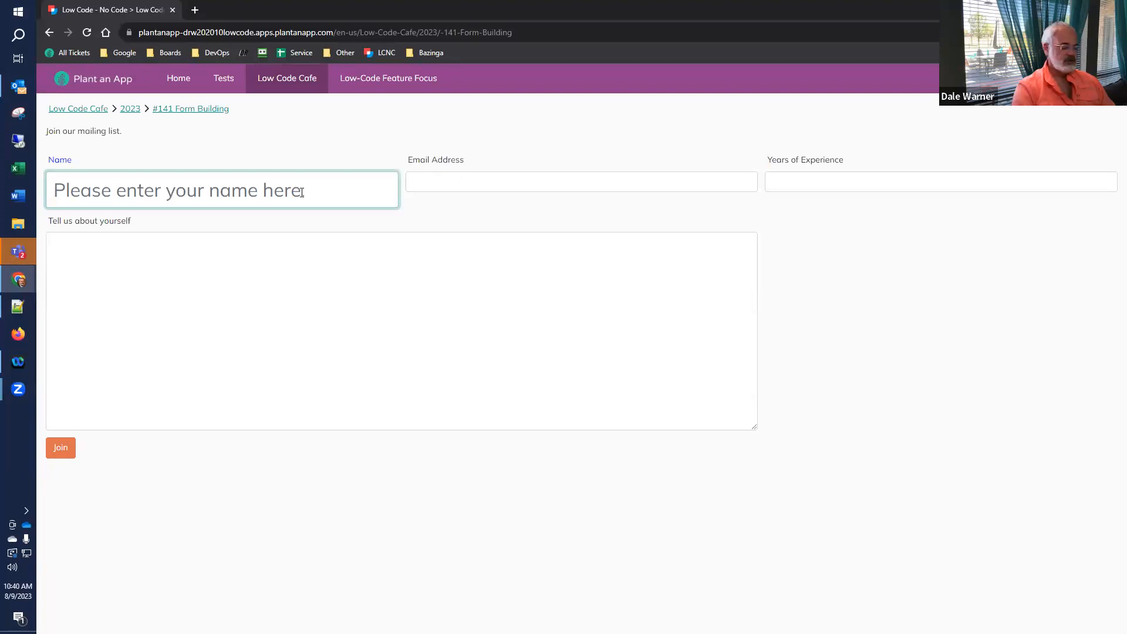
pyautogui.write('Dale')
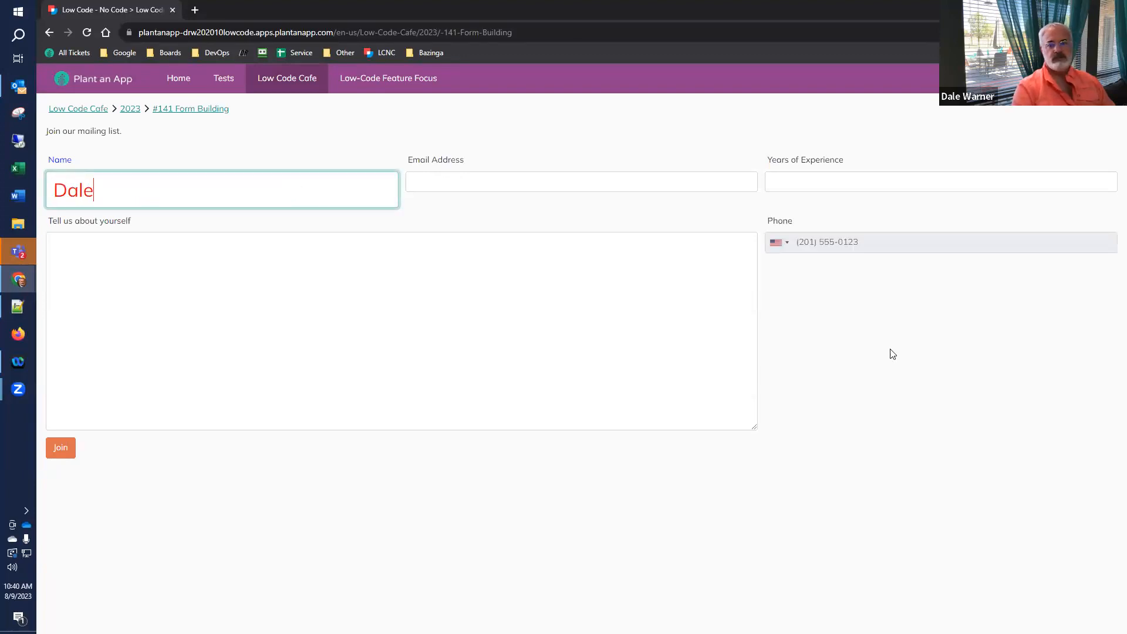
pyautogui.click(821, 243)
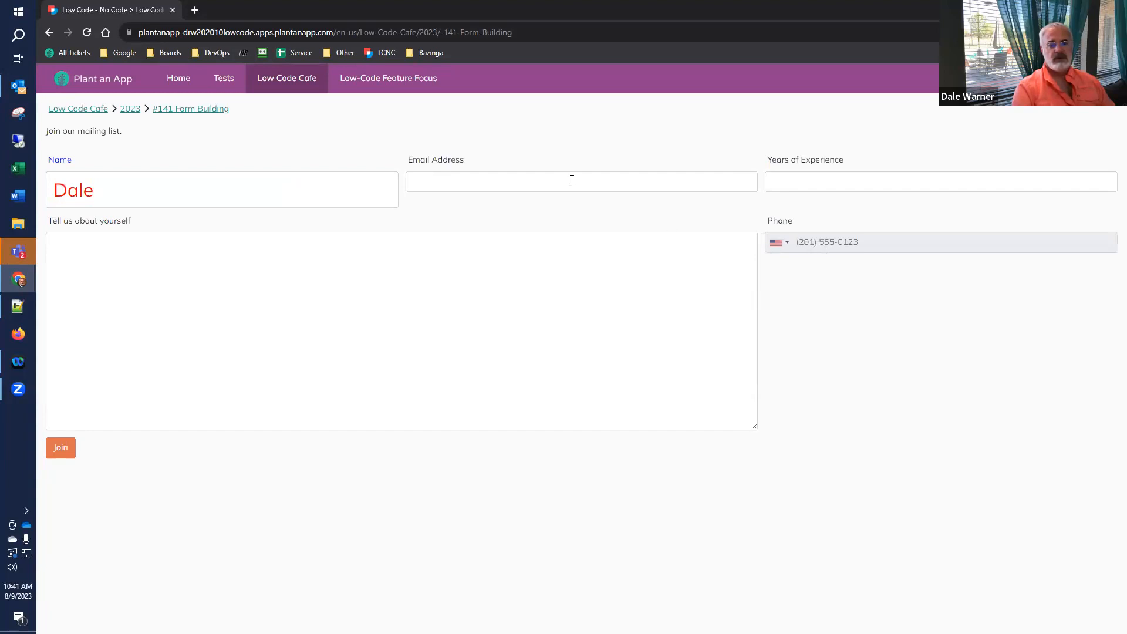
pyautogui.write('dale')
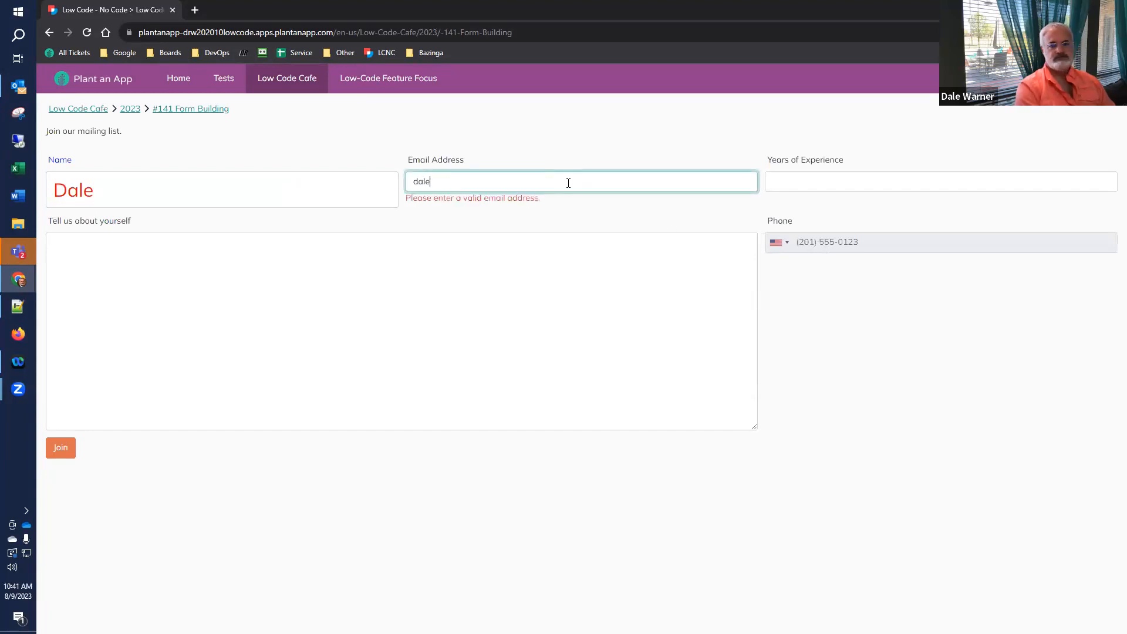
pyautogui.write('@test.com')
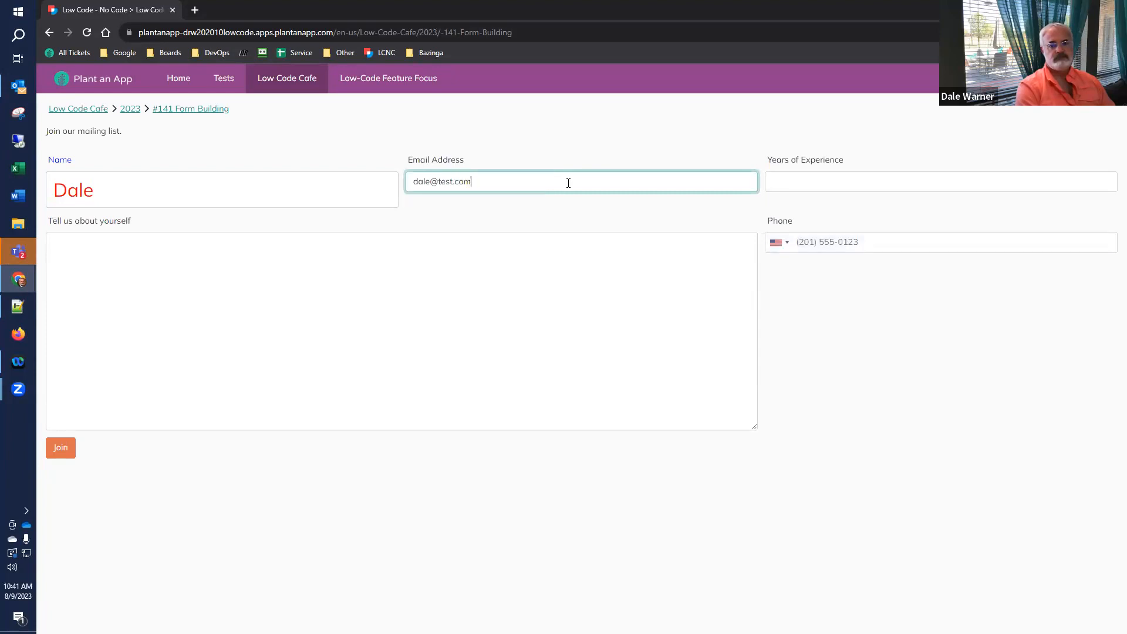
pyautogui.click(805, 246)
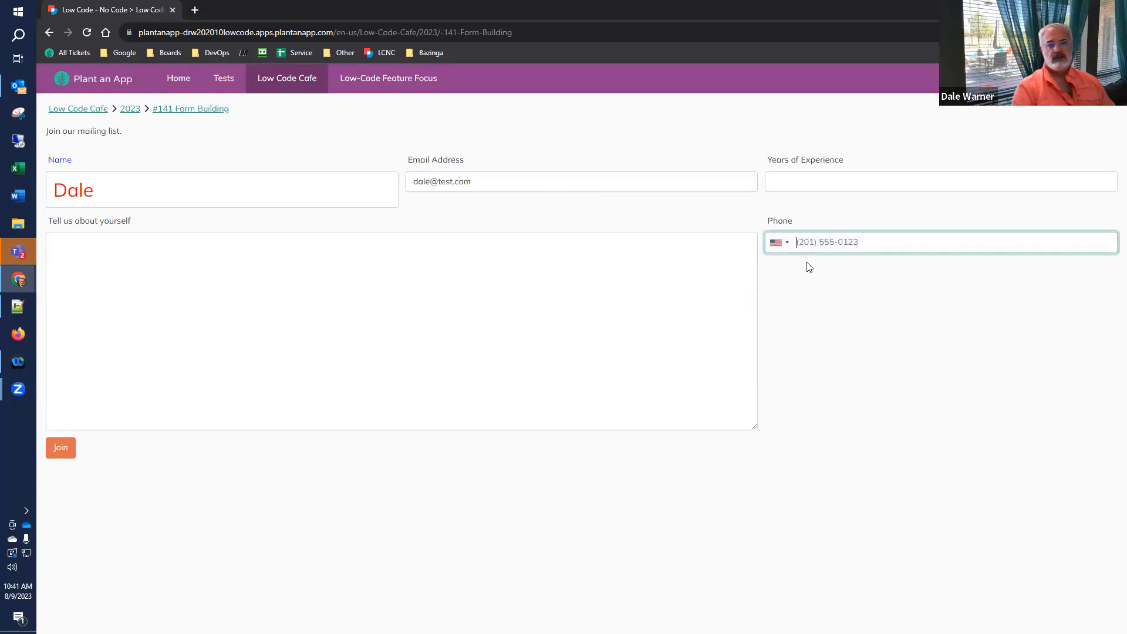
pyautogui.write('214) 555-1212')
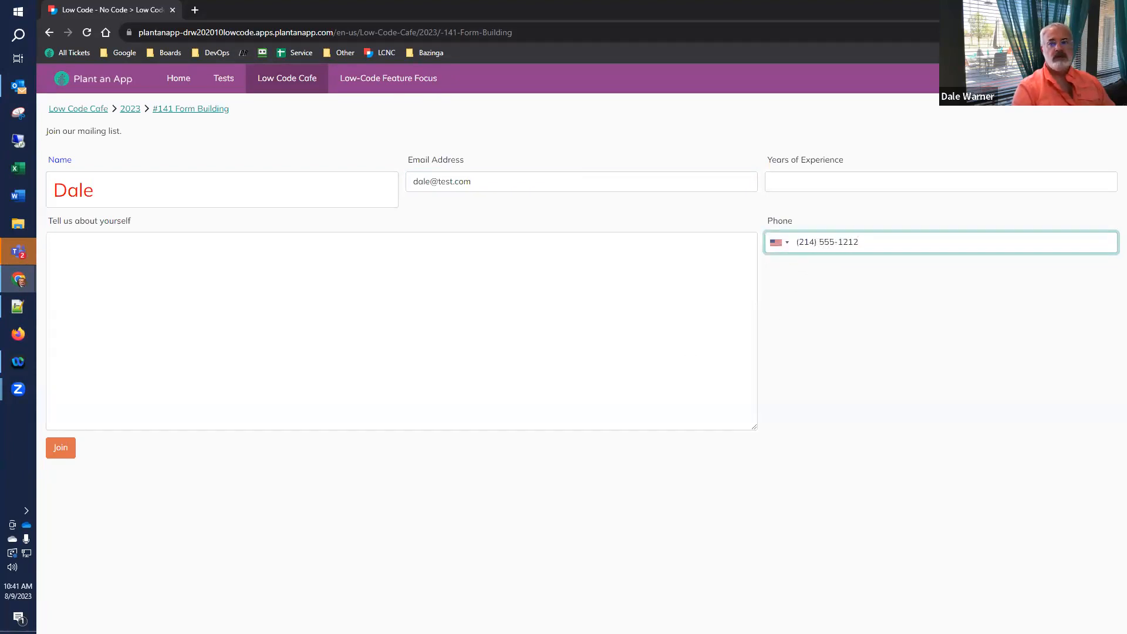
pyautogui.hotkey('alt', 'Tab')
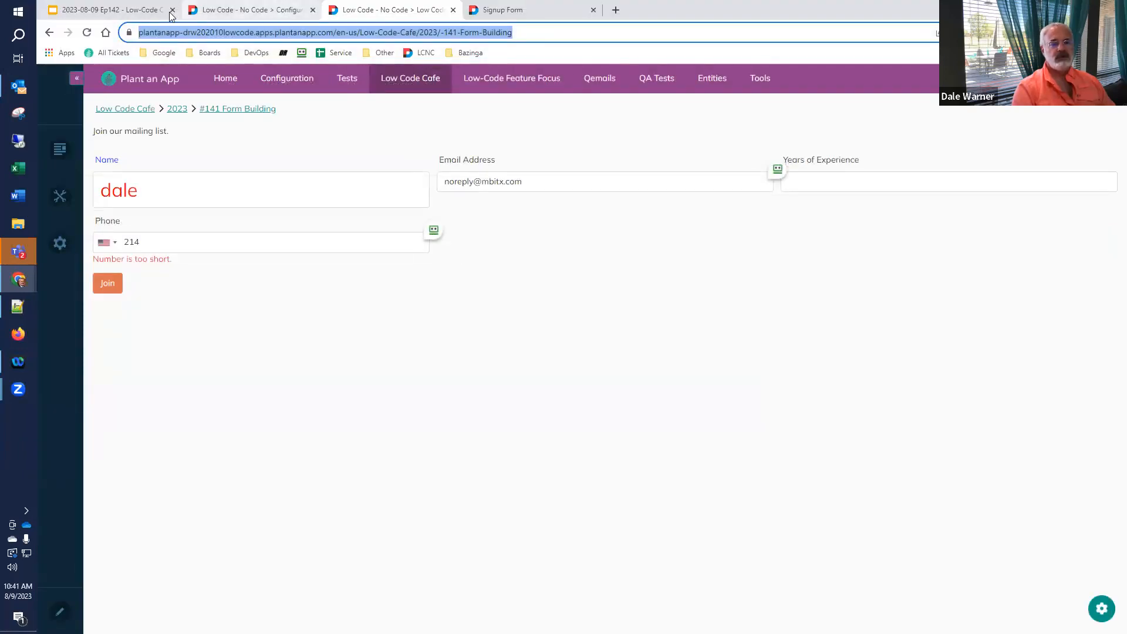
# - Look over the slide 42 task checklist, then return to the Signup Form field list
pyautogui.click(139, 11)
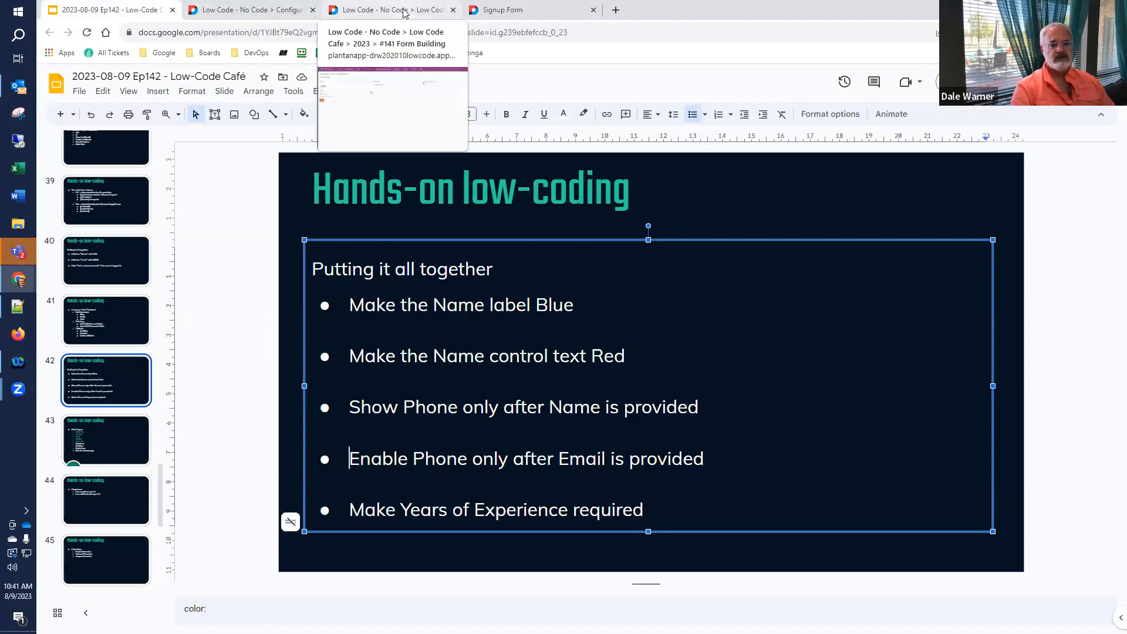
pyautogui.click(485, 11)
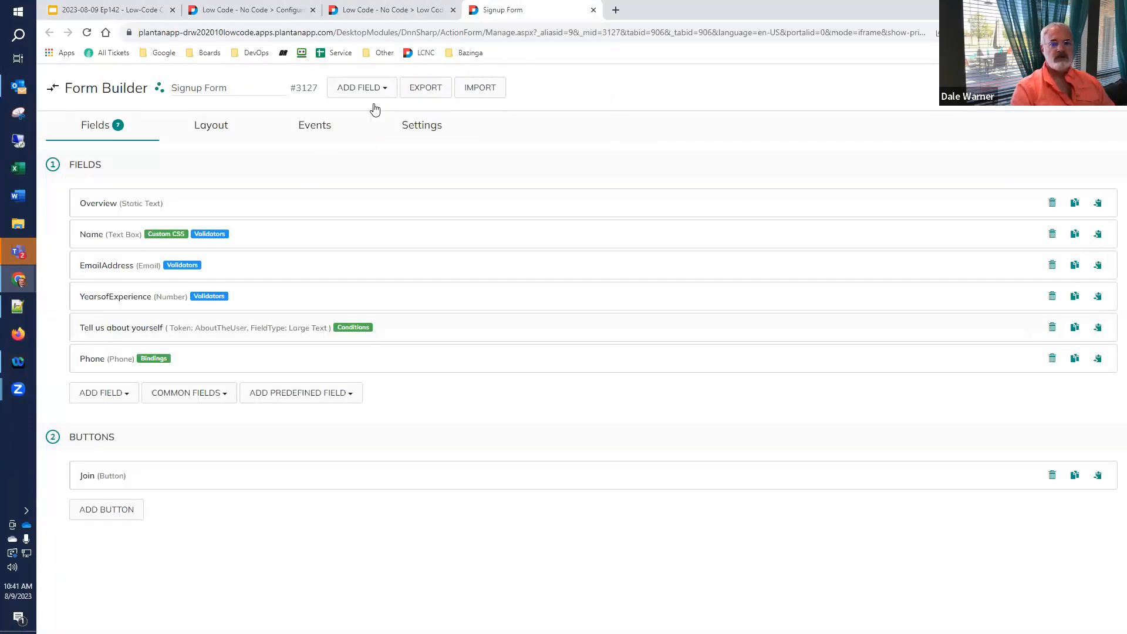
# - Reload the live form and submit it empty to see which fields are required
pyautogui.click(405, 11)
pyautogui.click(86, 33)
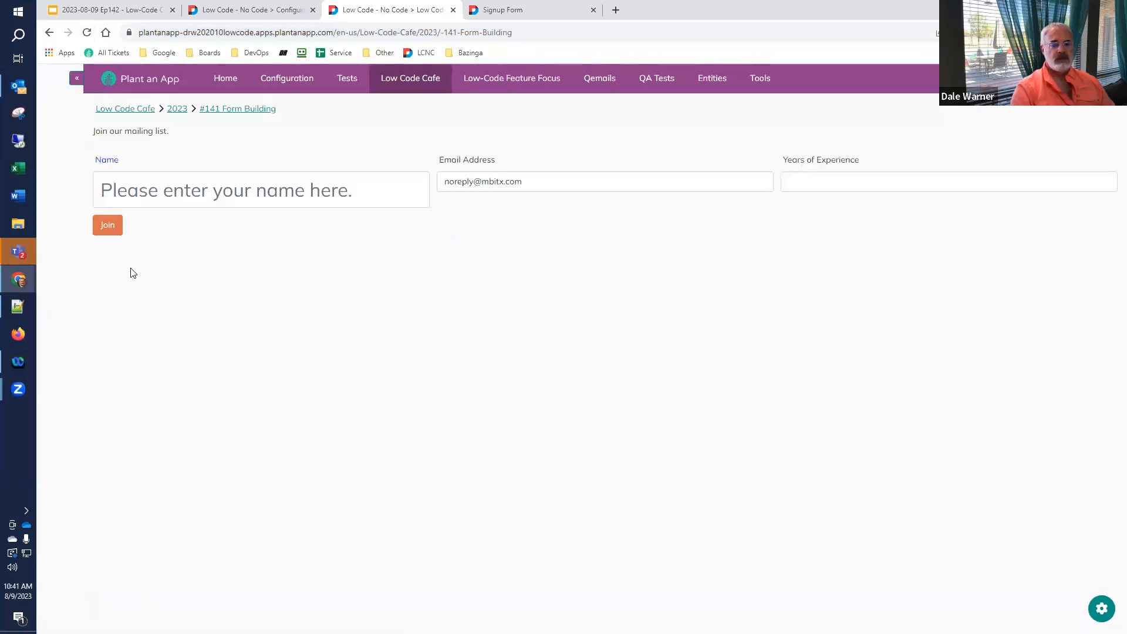
pyautogui.click(108, 229)
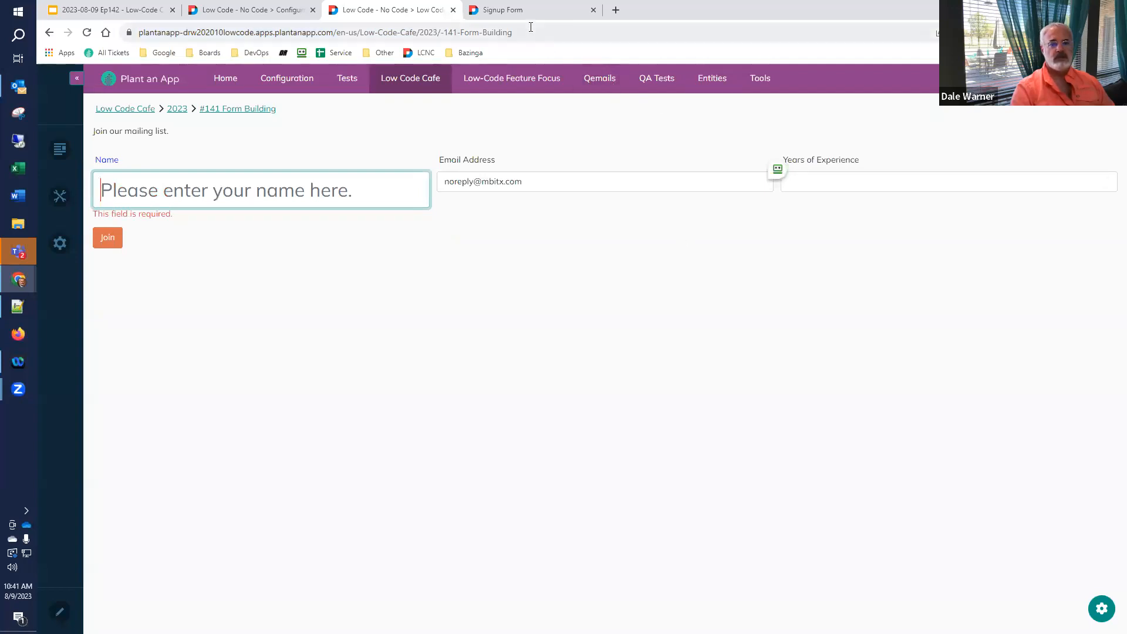
# - Mark Years of Experience as Required in its Validation settings
pyautogui.click(516, 10)
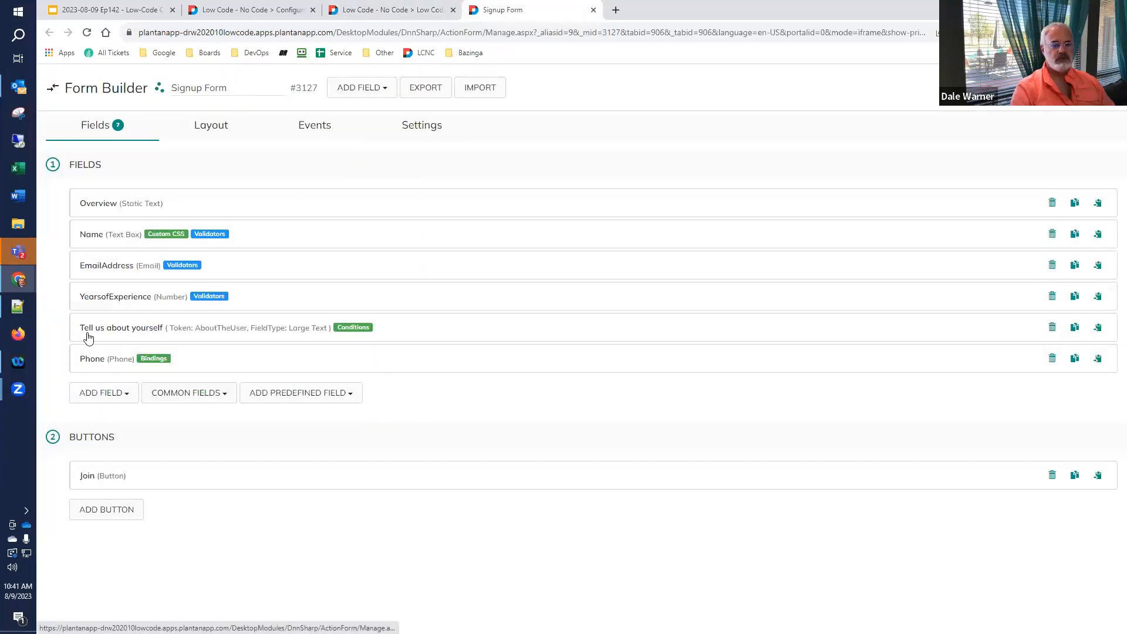
pyautogui.click(111, 296)
pyautogui.scroll(-9, 114, 299)
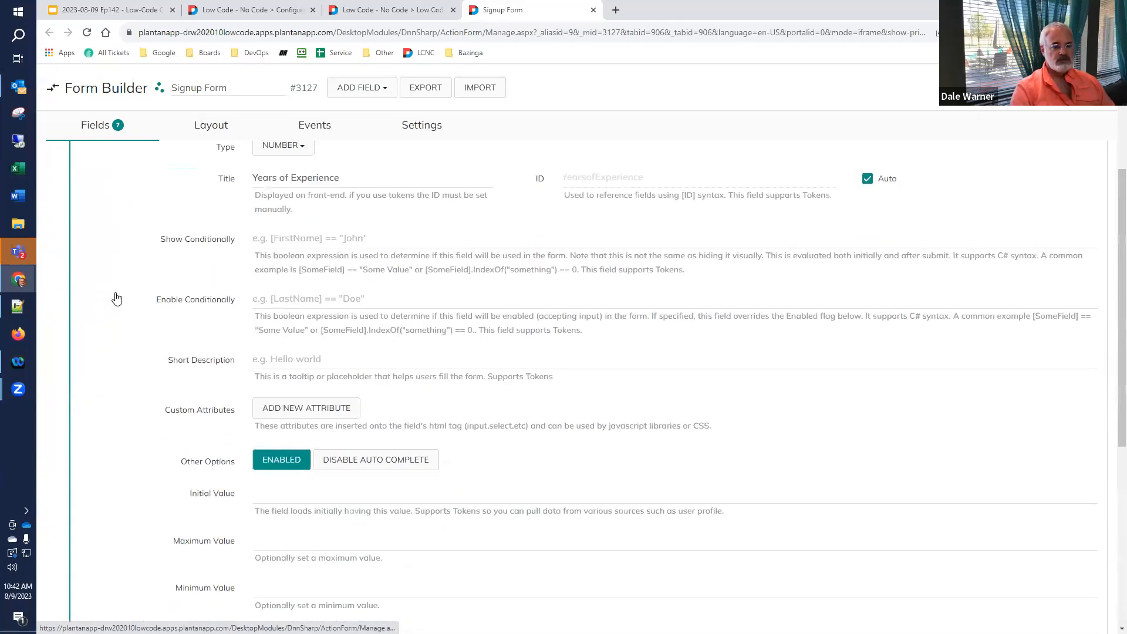
pyautogui.scroll(-1, 116, 299)
pyautogui.click(129, 383)
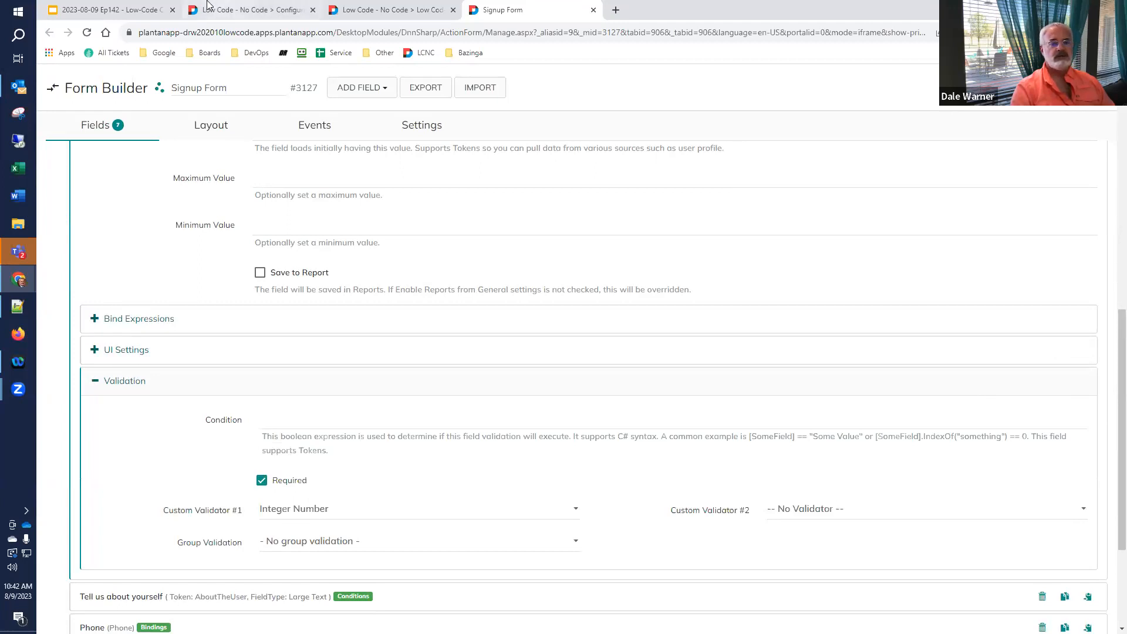
pyautogui.click(376, 11)
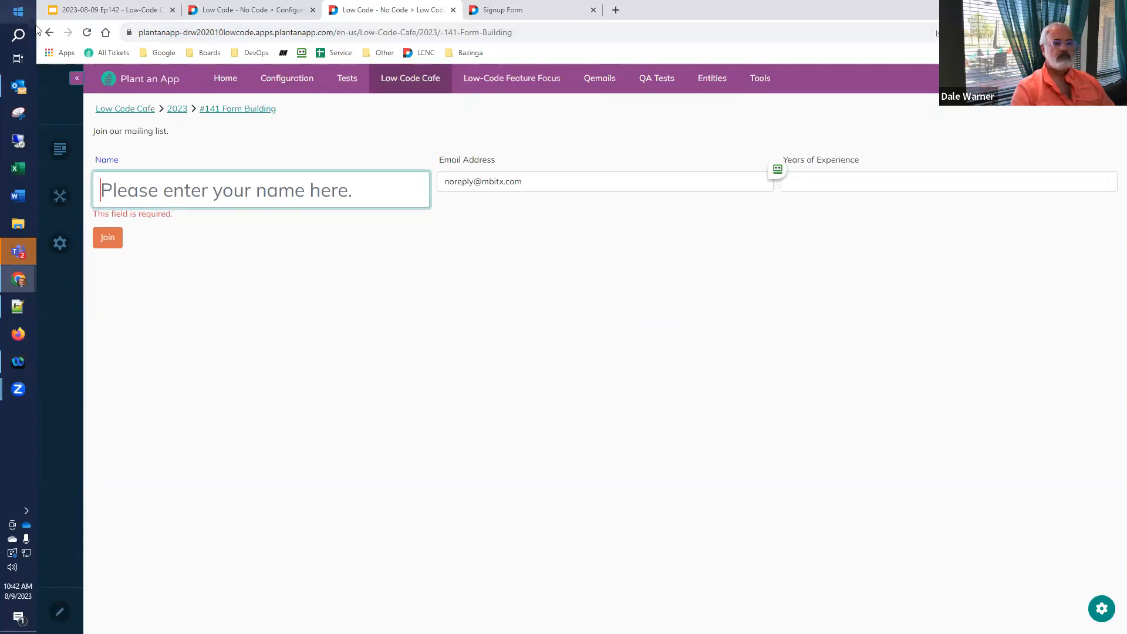
# - Reload and submit the empty form to confirm required errors, then open slide 43, Field Types
pyautogui.click(87, 33)
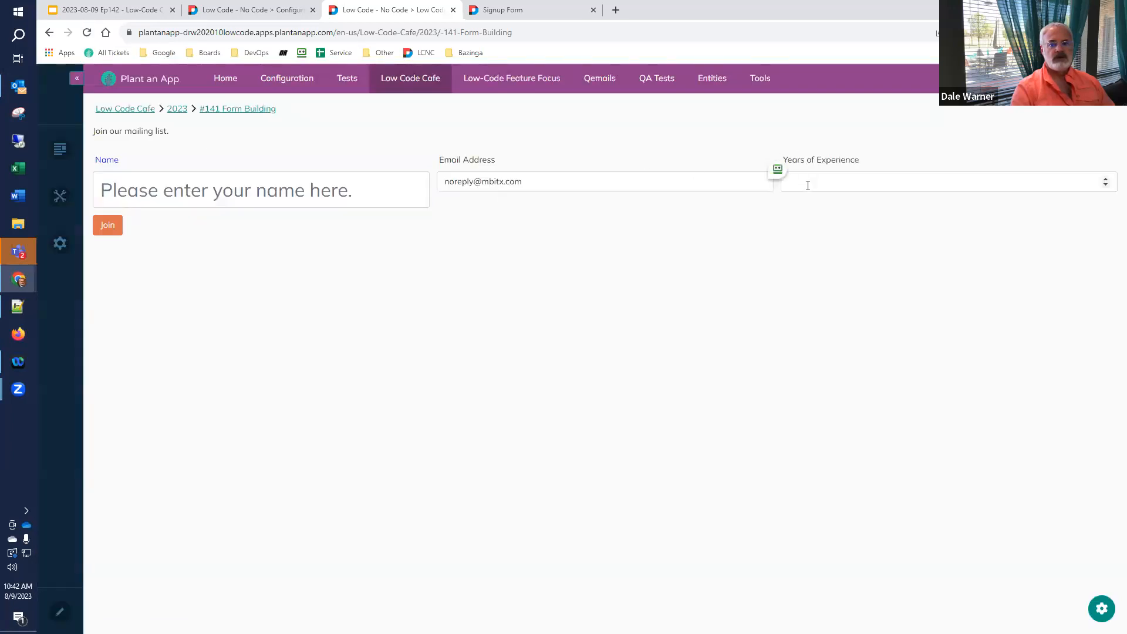
pyautogui.click(107, 226)
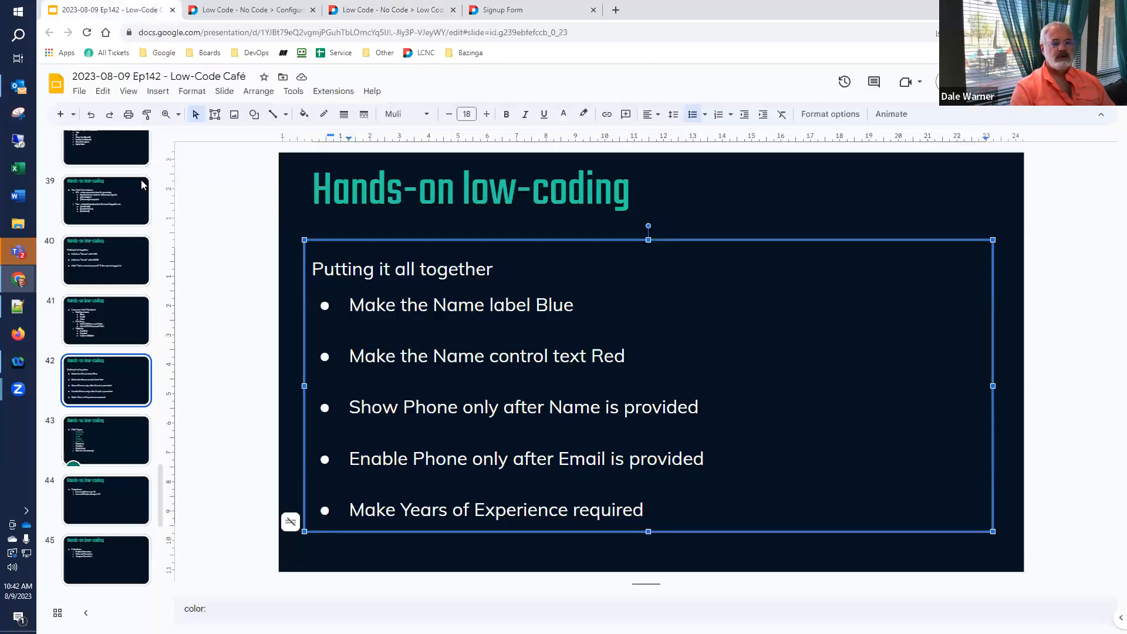
pyautogui.click(103, 10)
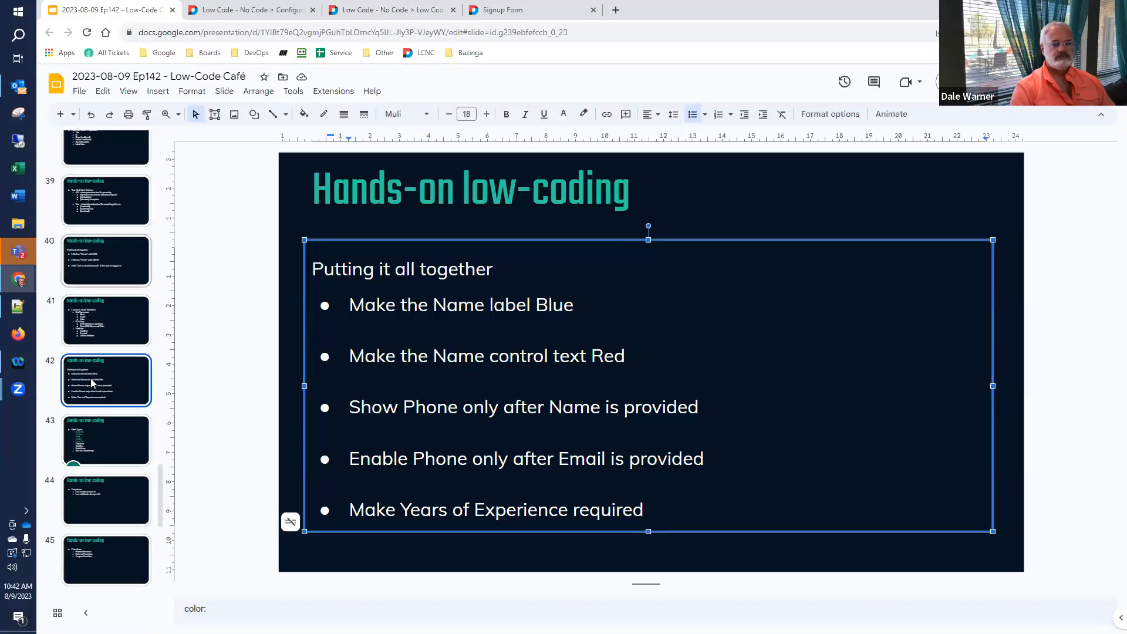
pyautogui.click(52, 443)
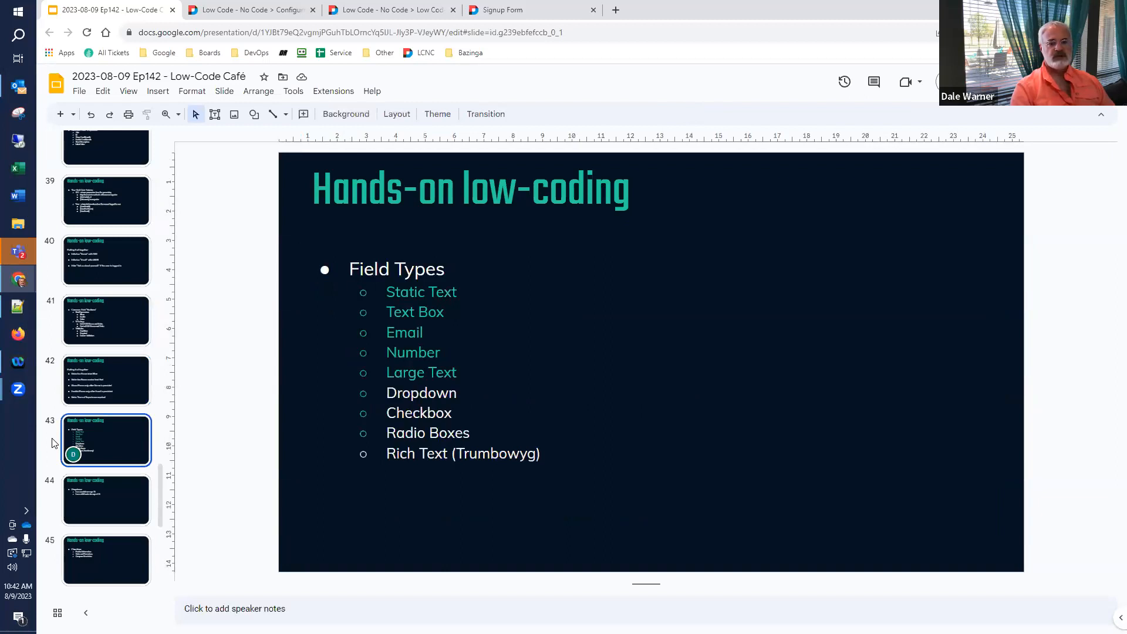
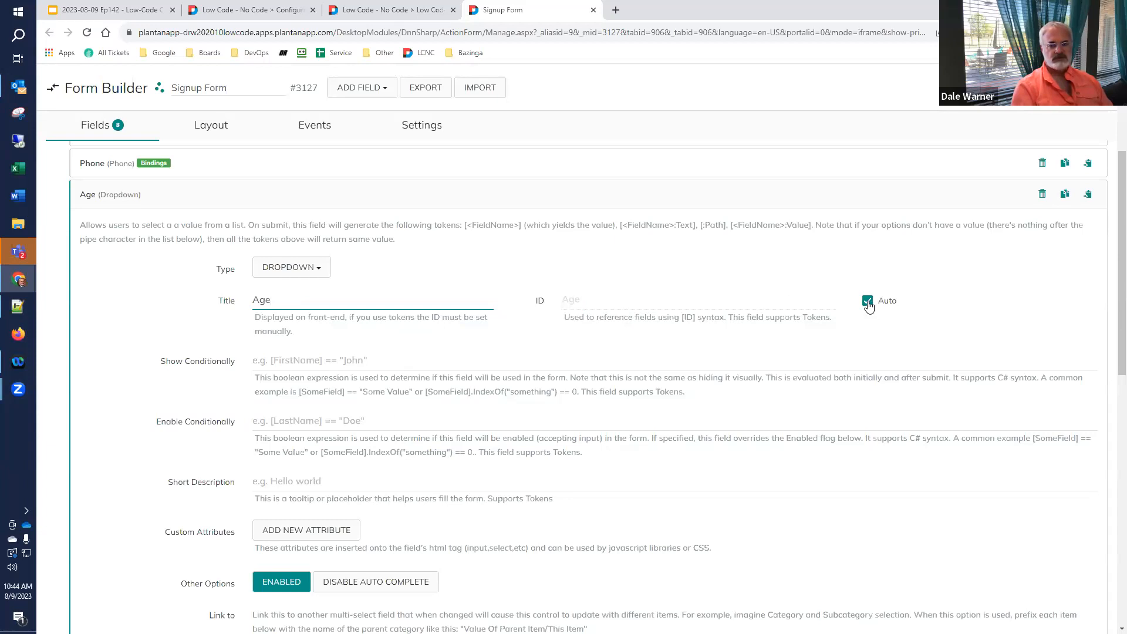
# - Keep Items as Age's data source and replace the sample items with 'I am an adult over age 18'
pyautogui.scroll(-4, 586, 364)
pyautogui.scroll(2, 344, 277)
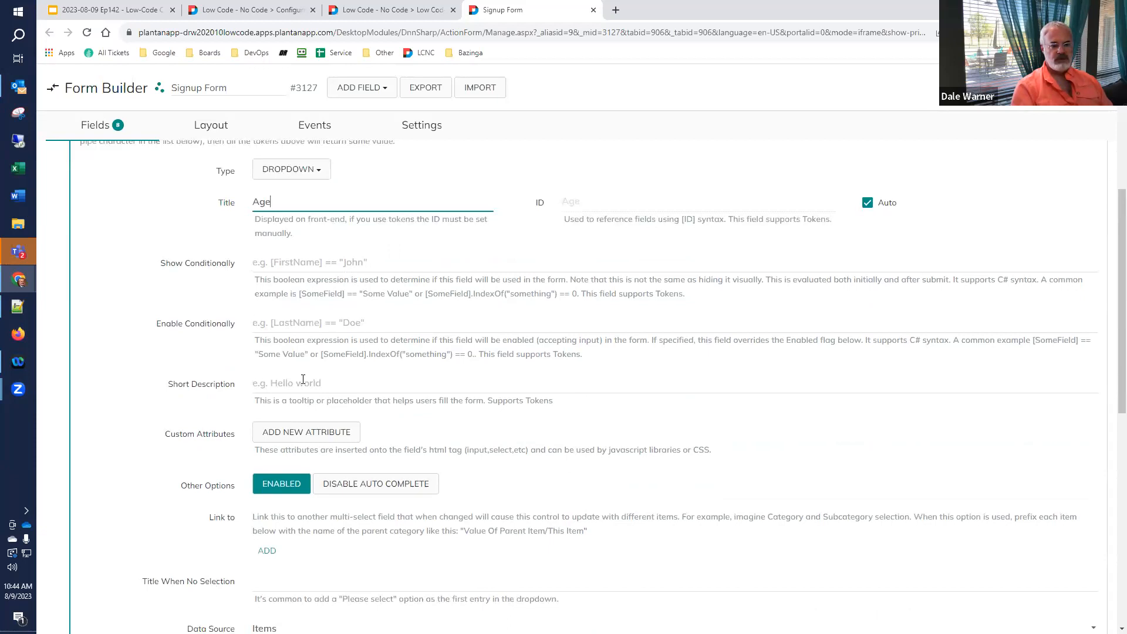
pyautogui.scroll(-4, 306, 379)
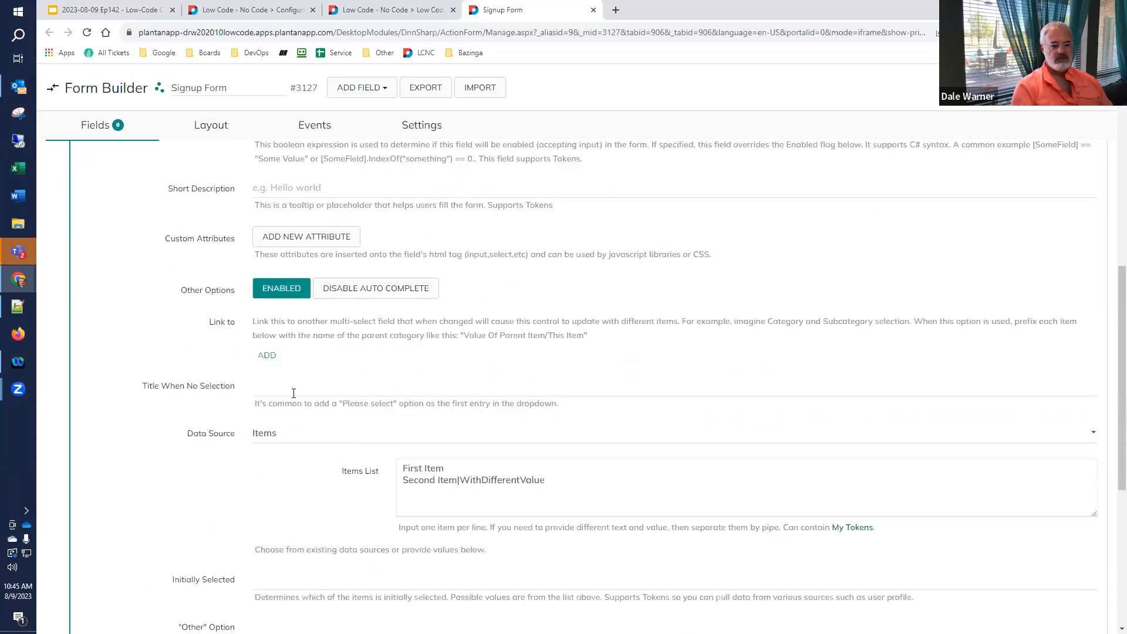
pyautogui.scroll(-2, 290, 414)
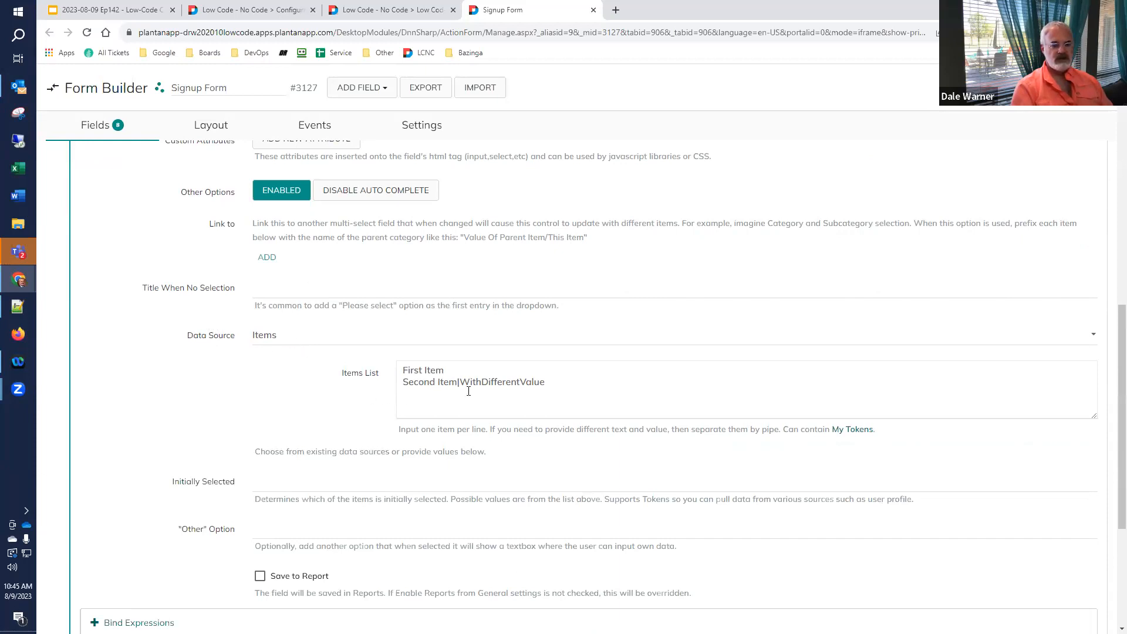
pyautogui.click(295, 339)
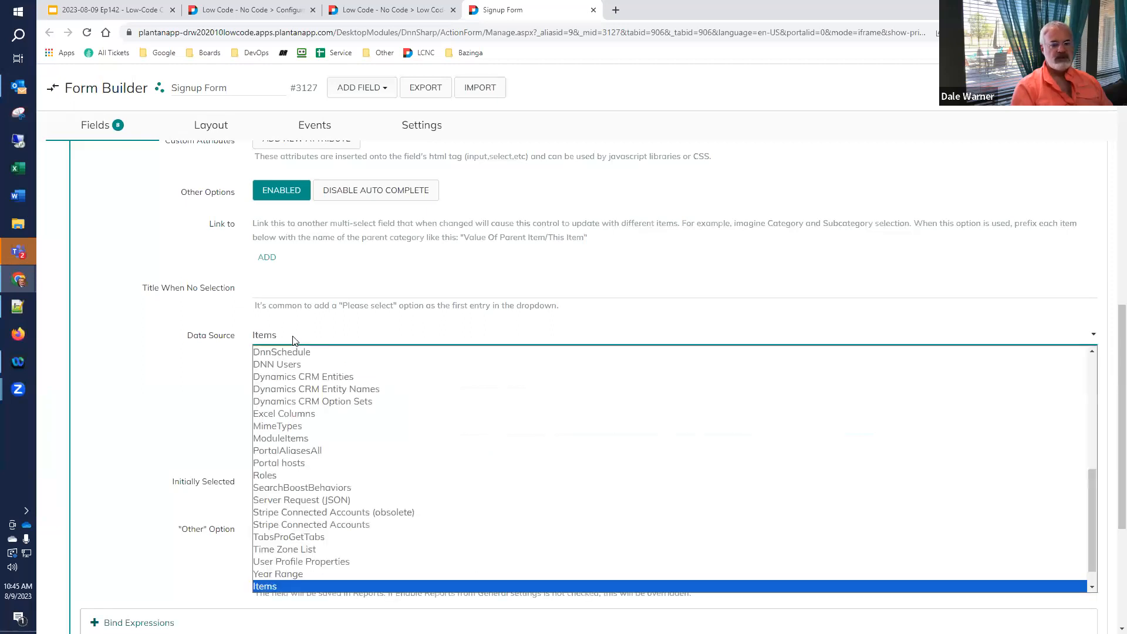
pyautogui.click(295, 339)
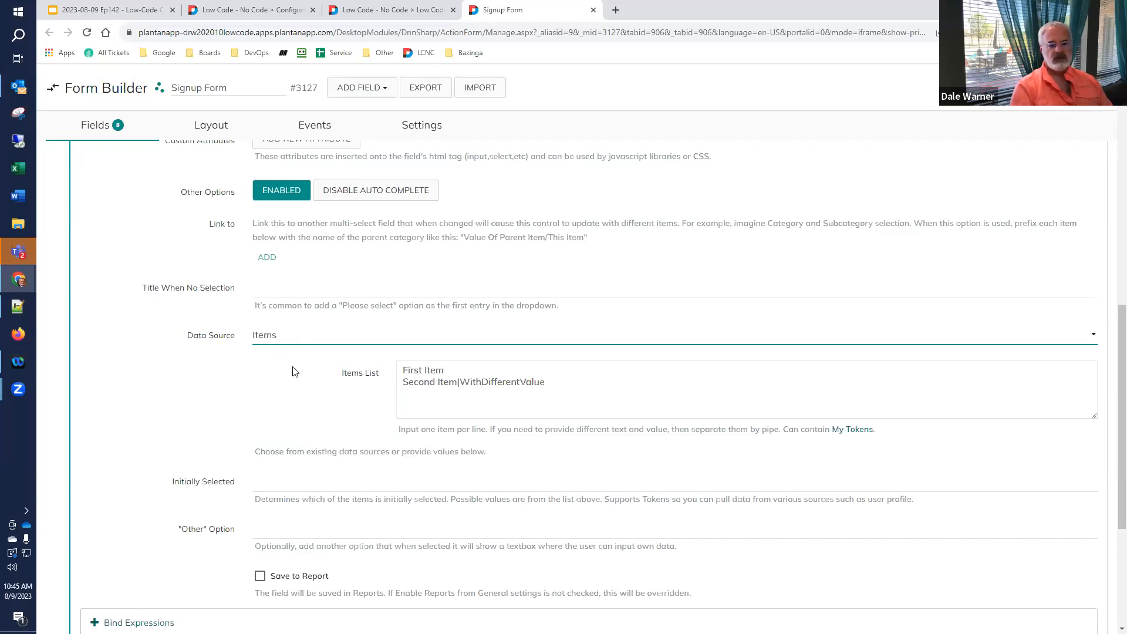
pyautogui.click(569, 381)
pyautogui.hotkey('ctrl', 'a')
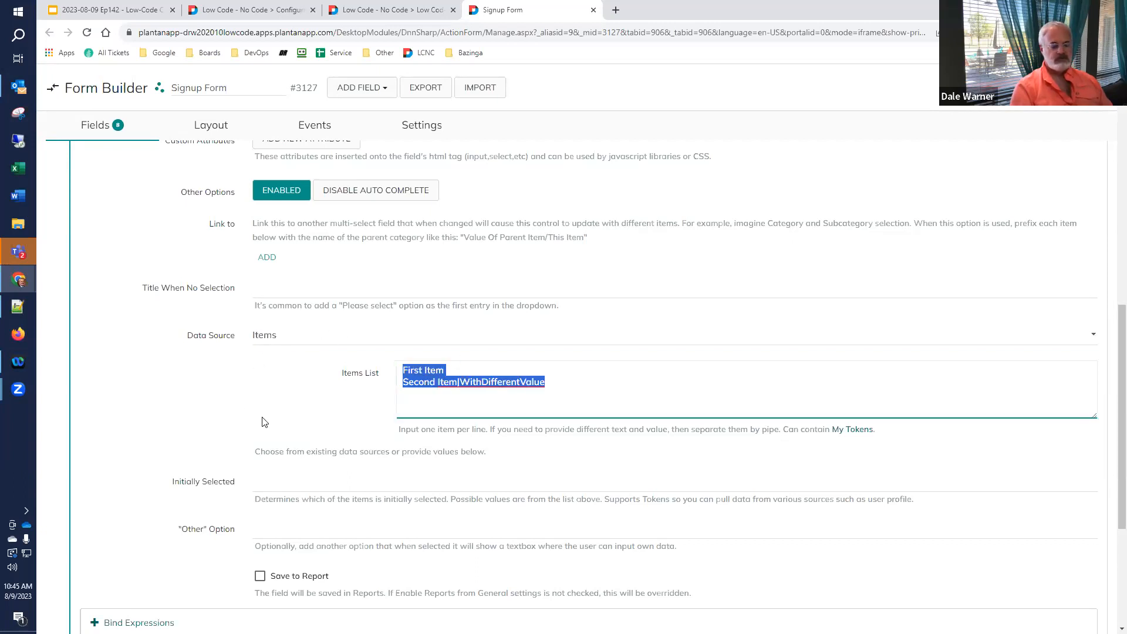
pyautogui.write('I am an adult over age 18')
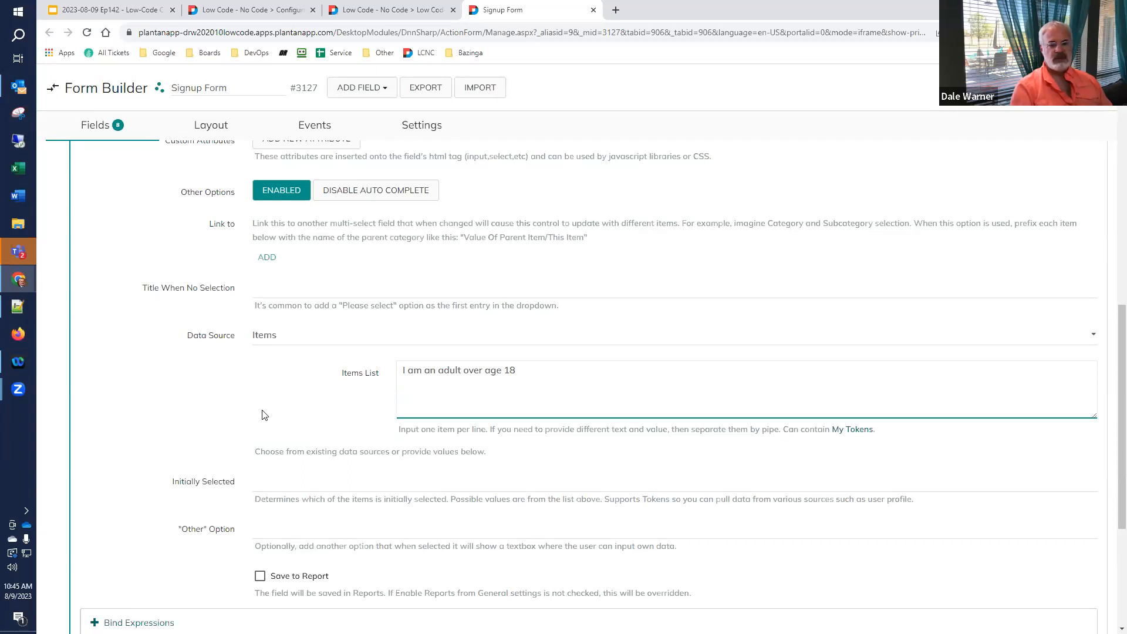
pyautogui.click(205, 10)
# - Select the bullet line 'I am a child under the age of 18' on the Dropdown slide
pyautogui.click(126, 10)
pyautogui.click(420, 290)
pyautogui.moveTo(385, 312)
pyautogui.mouseDown()
pyautogui.moveTo(650, 325)
pyautogui.moveTo(614, 304)
pyautogui.moveTo(385, 306)
pyautogui.mouseUp()
pyautogui.hotkey('ctrl', 'c')
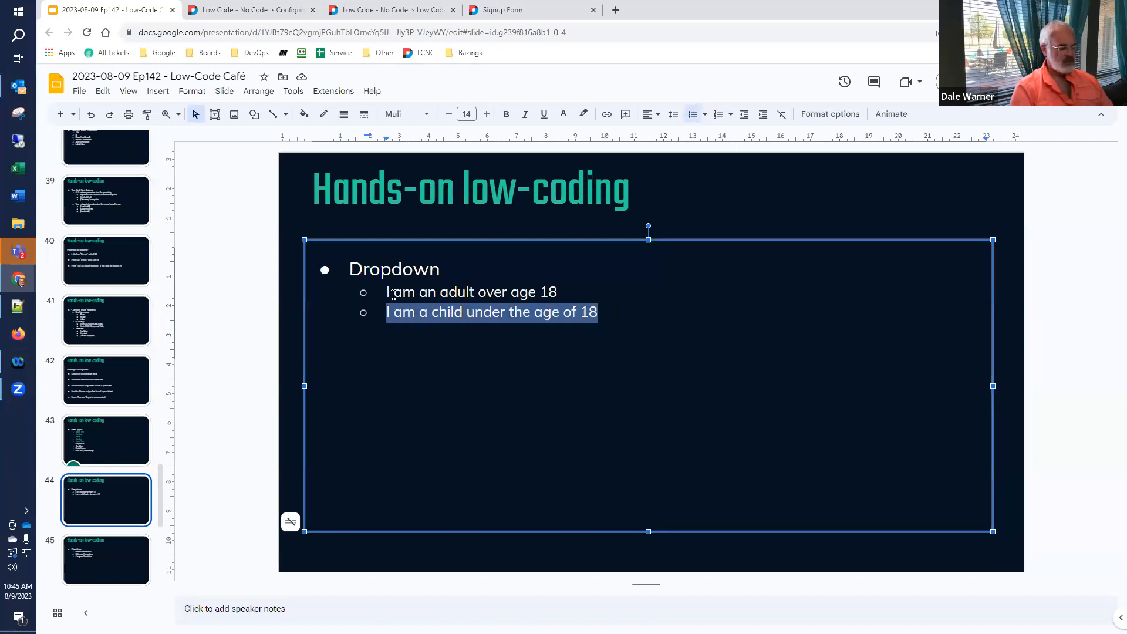
# - Paste 'I am a child under the age of 18' as the second Age item
pyautogui.click(517, 7)
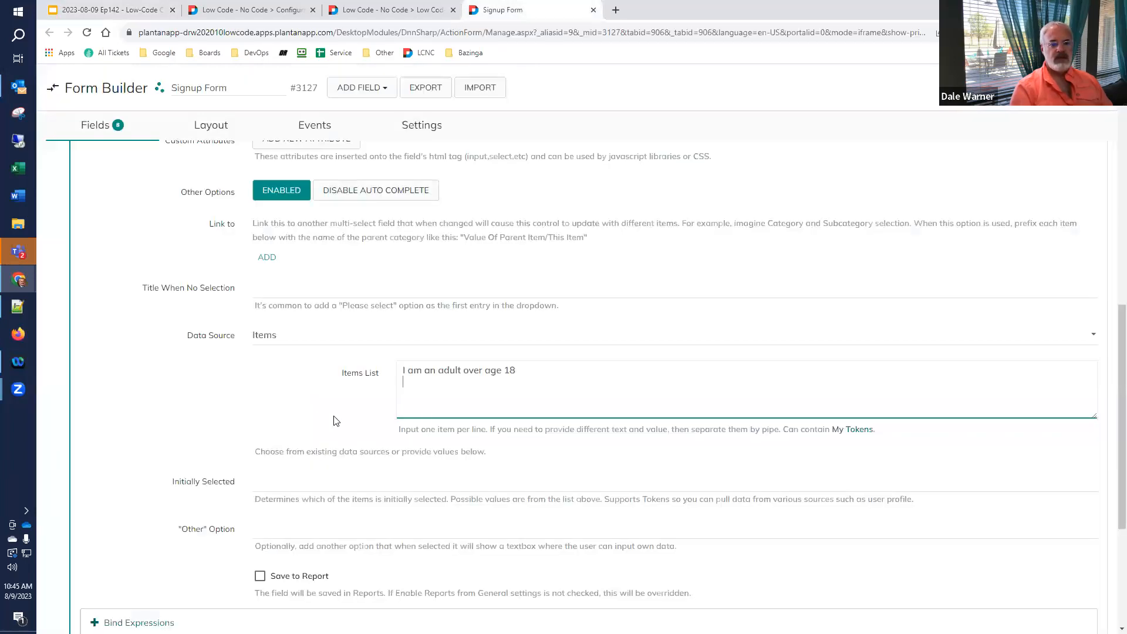
pyautogui.hotkey('ctrl', 'v')
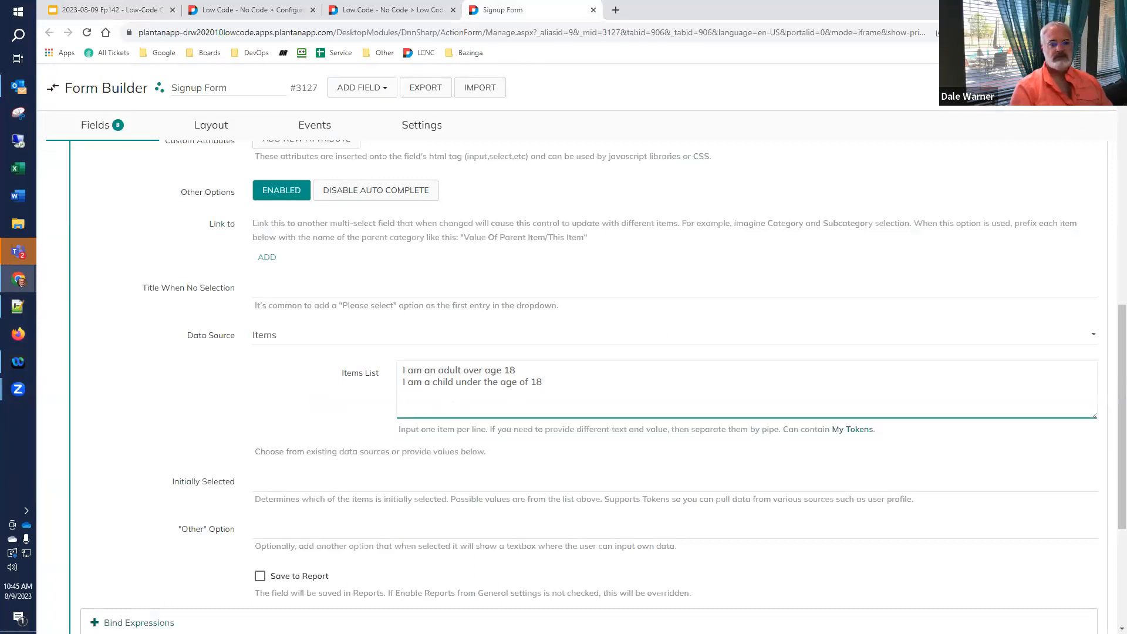
pyautogui.click(1045, 88)
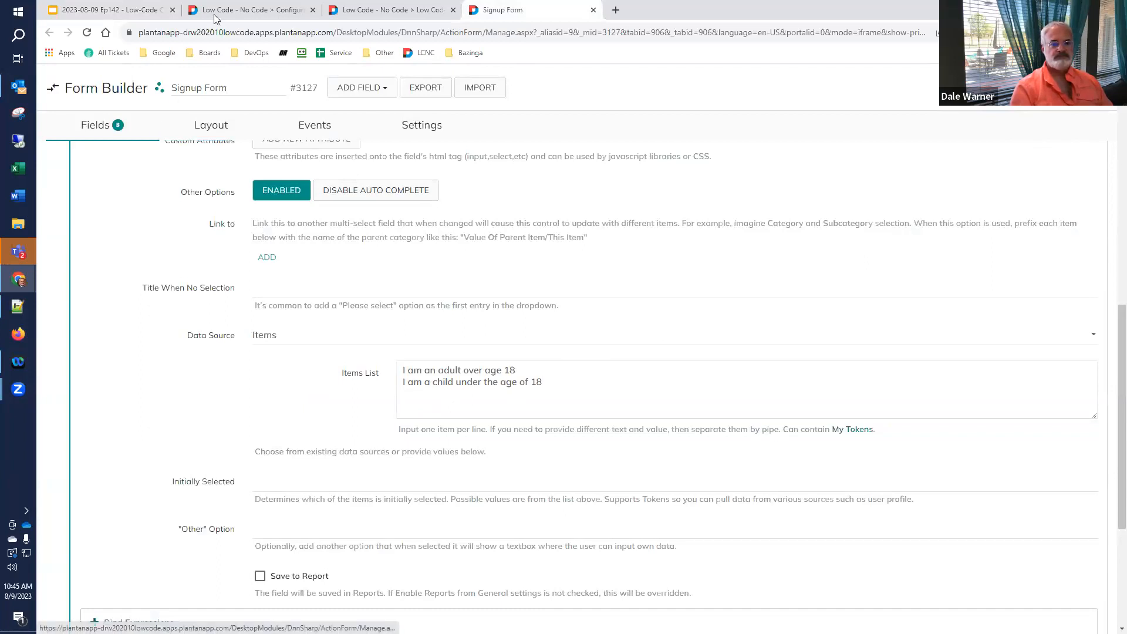
# - Reload the live form and choose 'I am an adult over age 18' from the Age dropdown
pyautogui.click(355, 9)
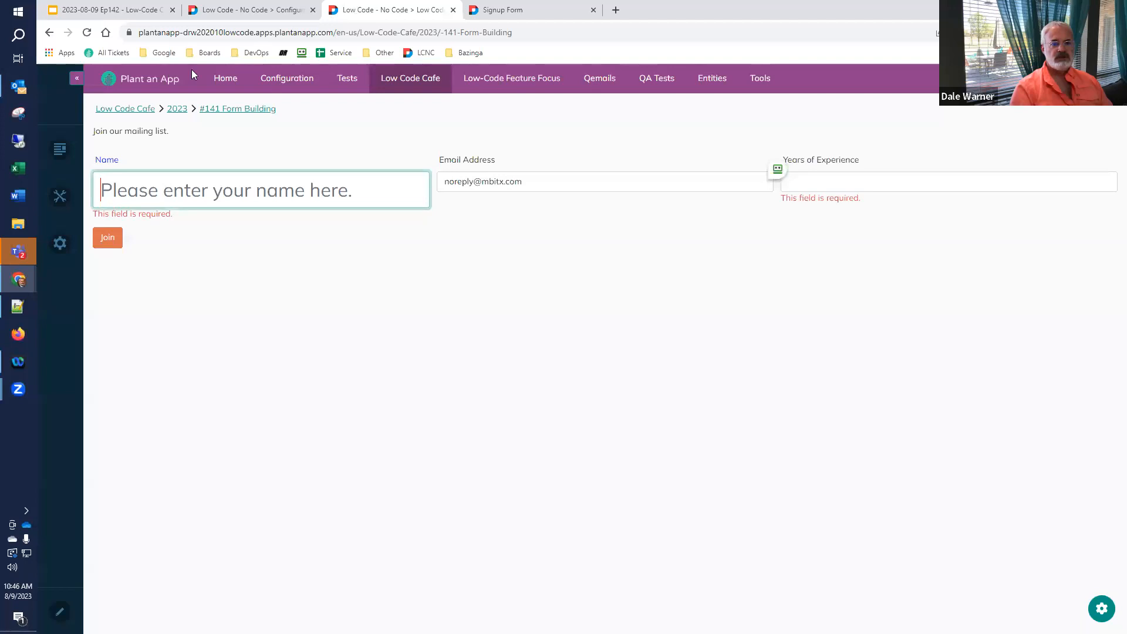
pyautogui.click(87, 33)
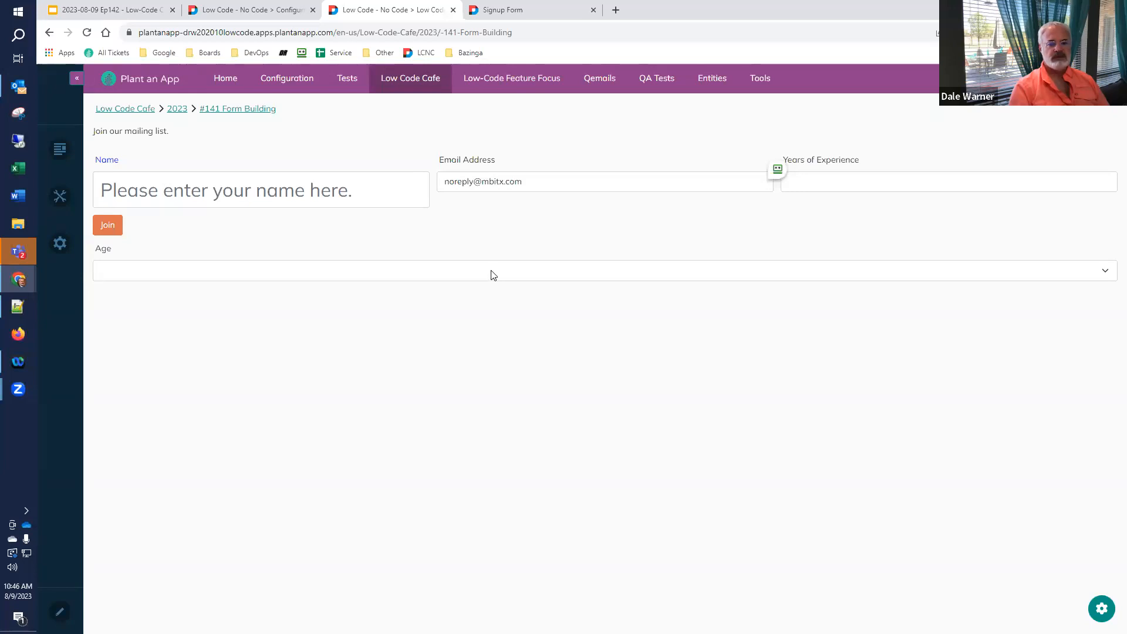
pyautogui.click(1106, 273)
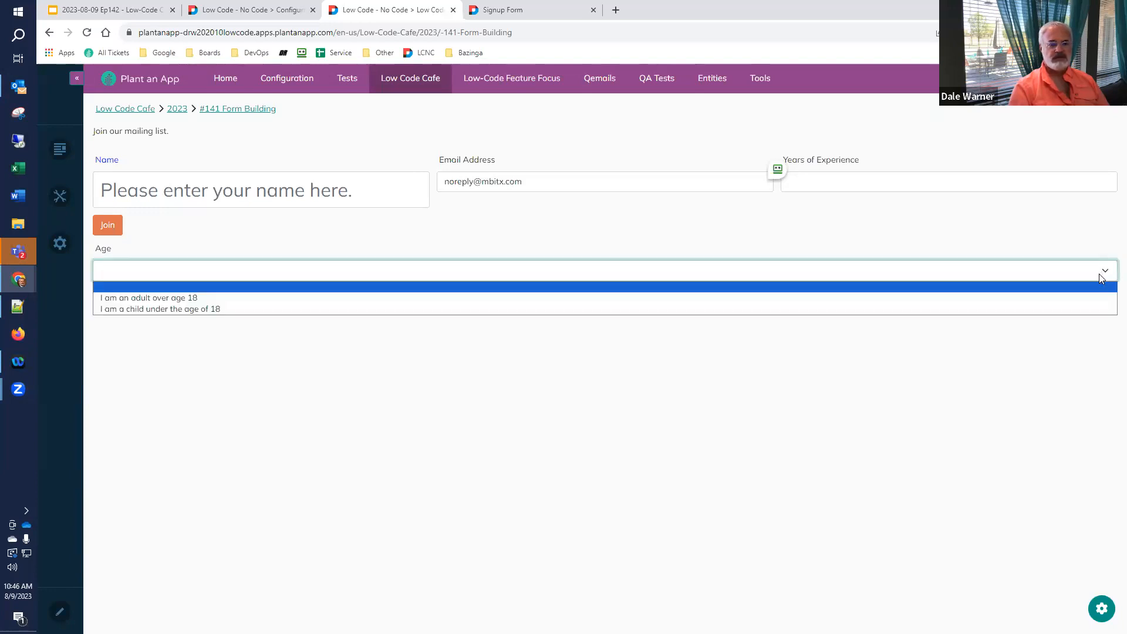
pyautogui.click(1078, 298)
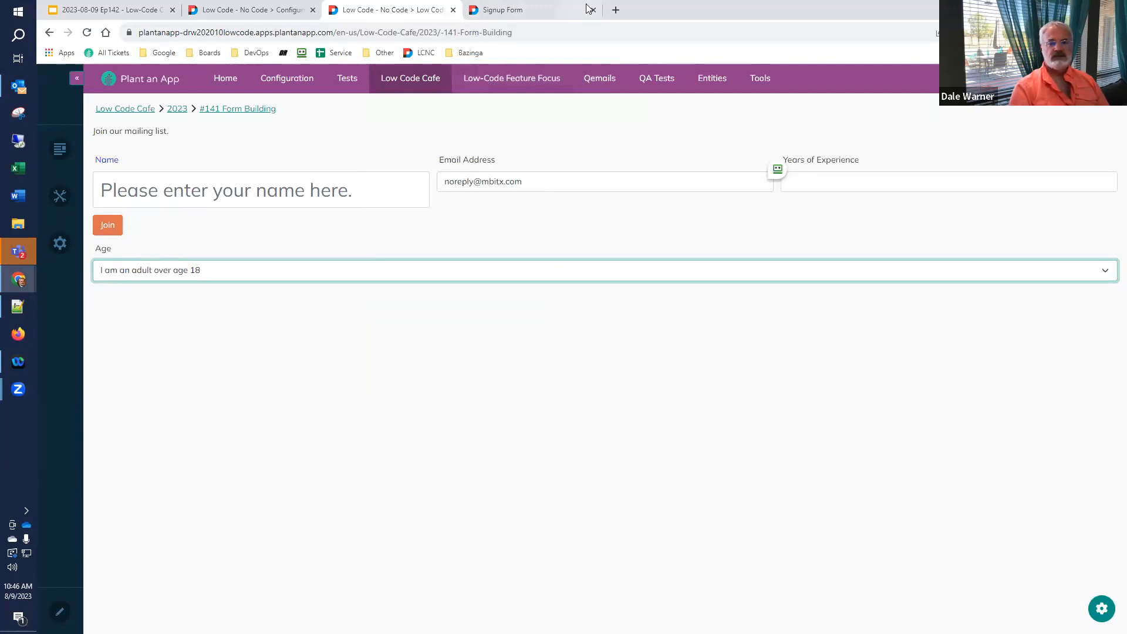
# - In the Layout grid, move Age above the Join button and resize it from 12/12 to 4/12
pyautogui.click(560, 10)
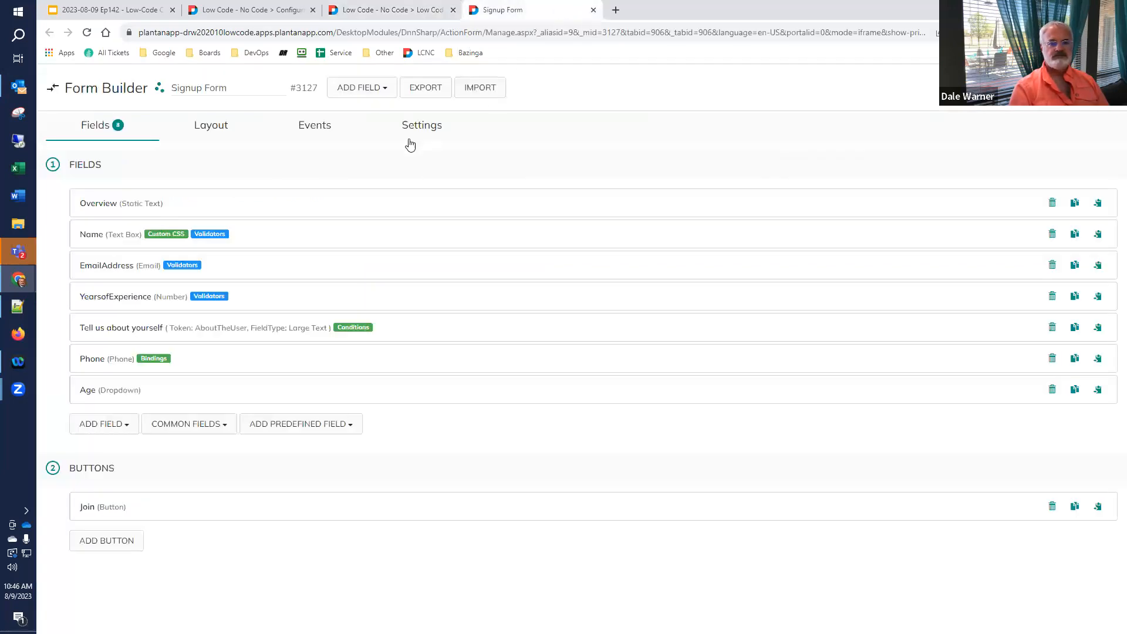
pyautogui.click(210, 130)
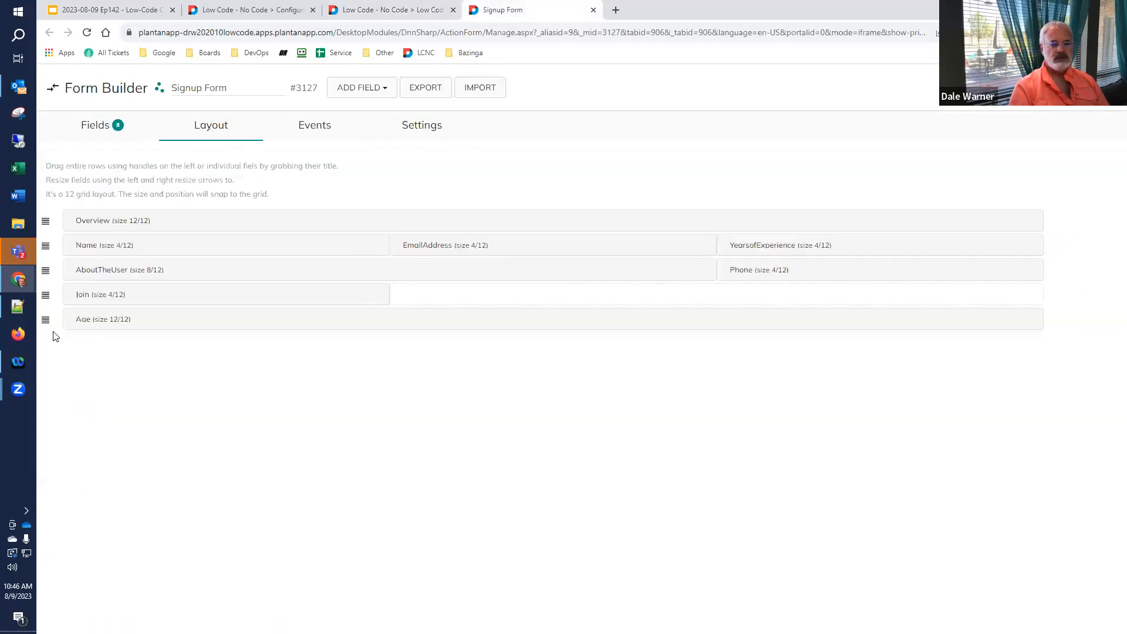
pyautogui.moveTo(46, 319); pyautogui.dragTo(48, 292)
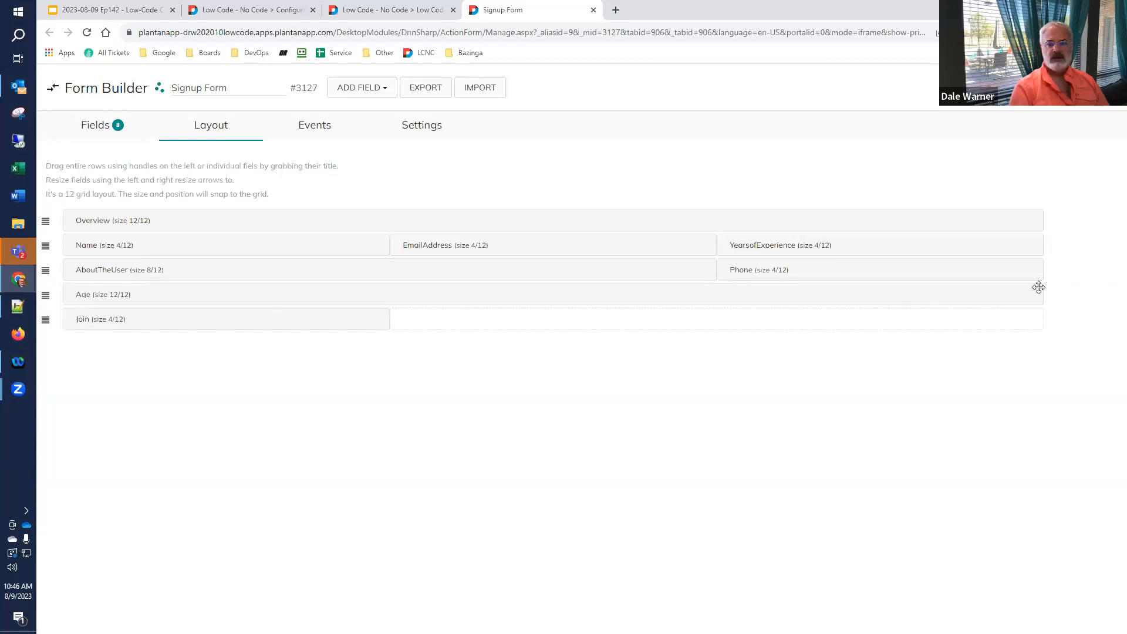
pyautogui.moveTo(1042, 292); pyautogui.dragTo(422, 349)
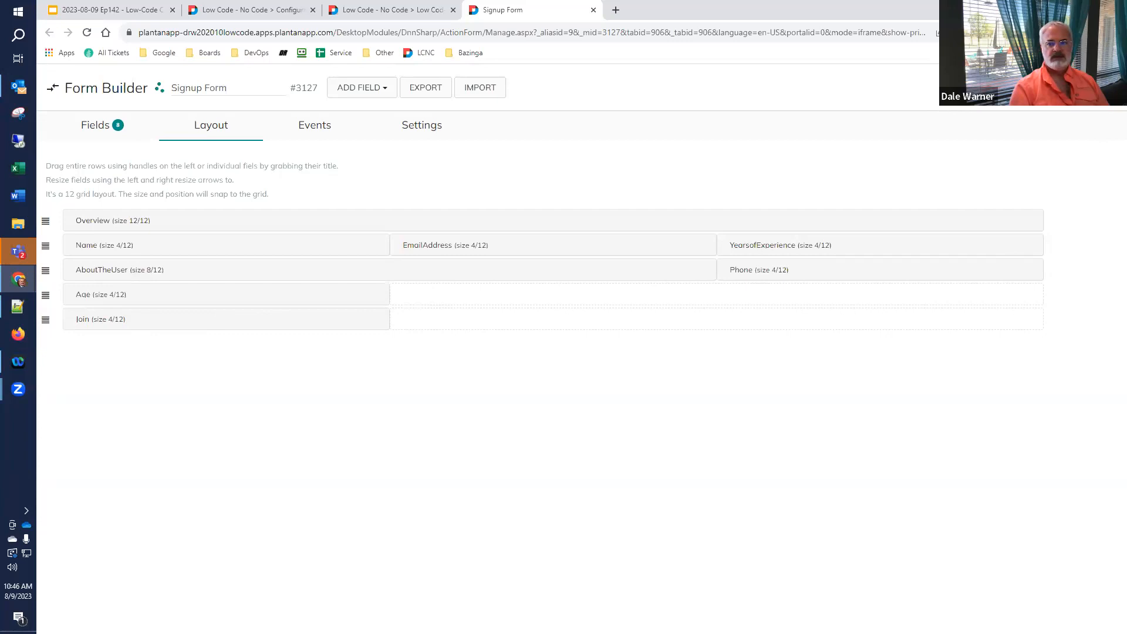
# - Reload the live form and open the narrowed Age dropdown twice, leaving it blank
pyautogui.click(392, 10)
pyautogui.click(86, 32)
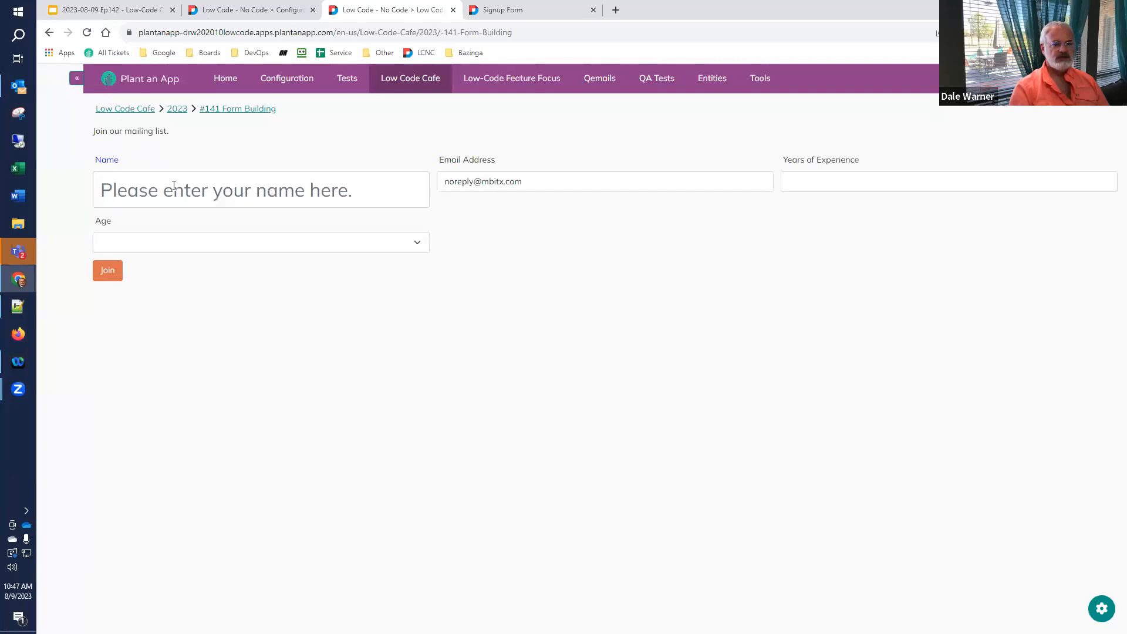
pyautogui.click(417, 248)
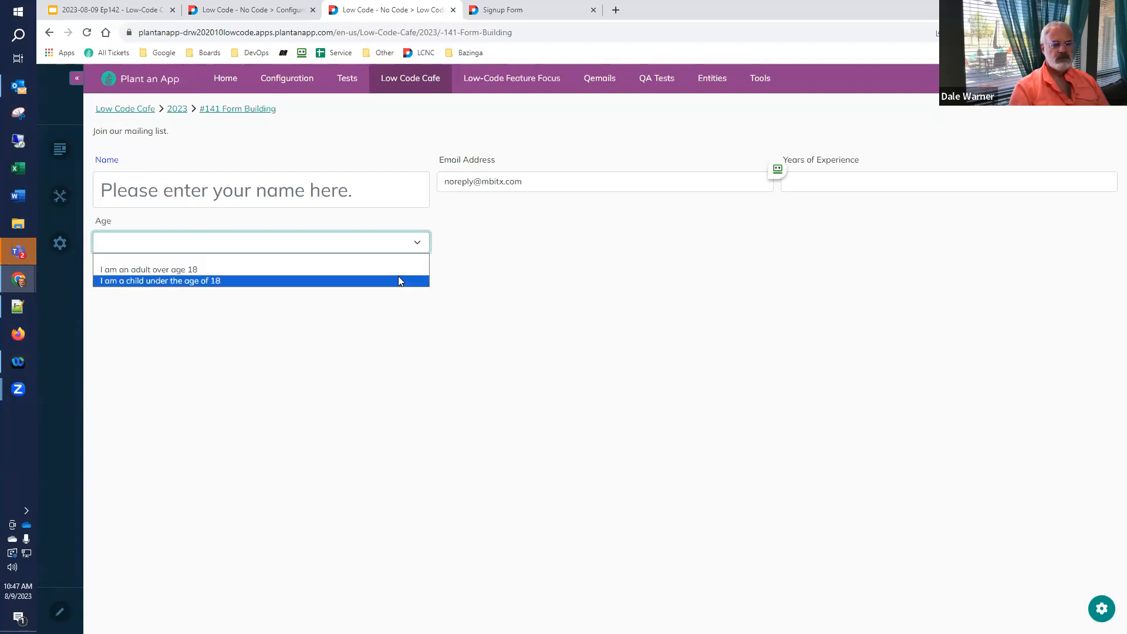
pyautogui.click(396, 308)
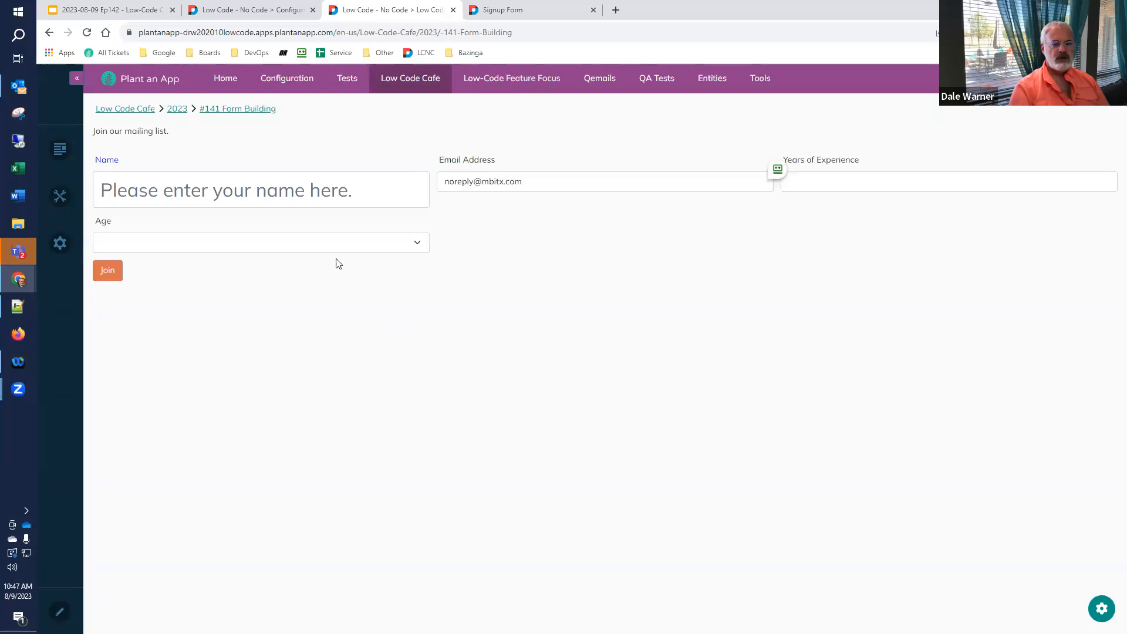
pyautogui.click(286, 250)
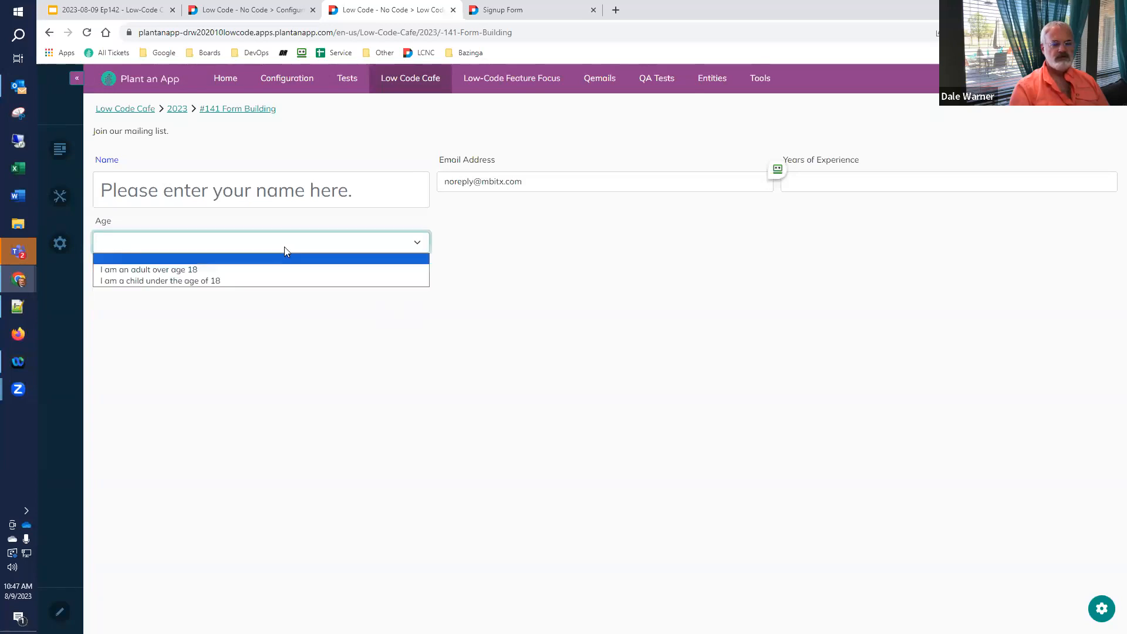
pyautogui.click(272, 310)
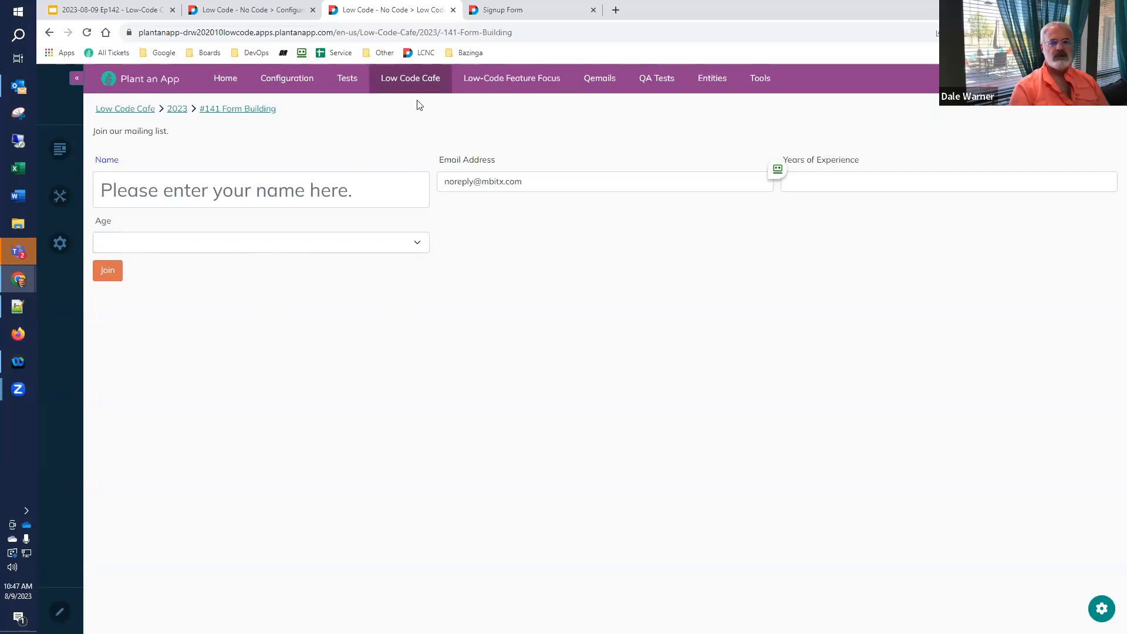
# - Tick Required in the Age field's Validation settings, then collapse the Age field
pyautogui.click(524, 13)
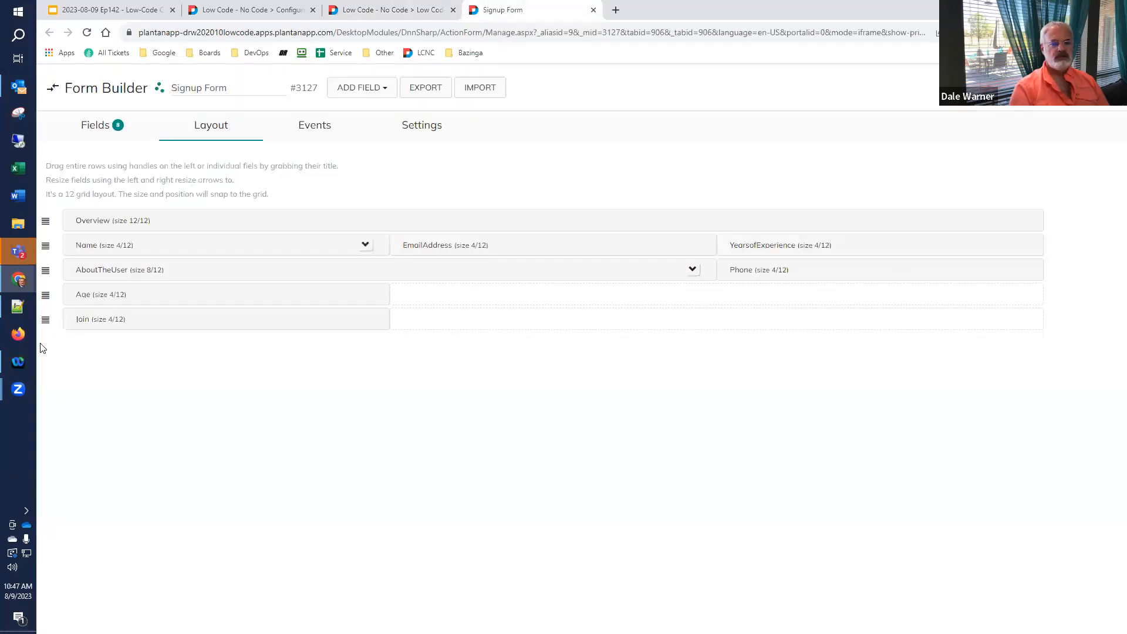
pyautogui.click(95, 125)
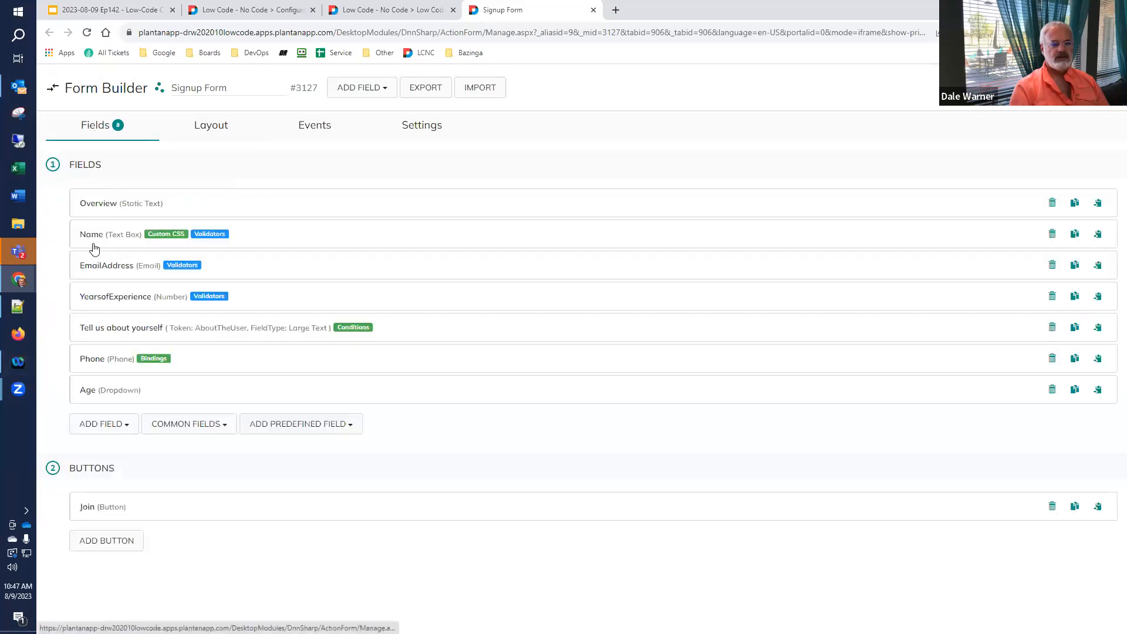
pyautogui.click(89, 393)
pyautogui.scroll(-12, 91, 395)
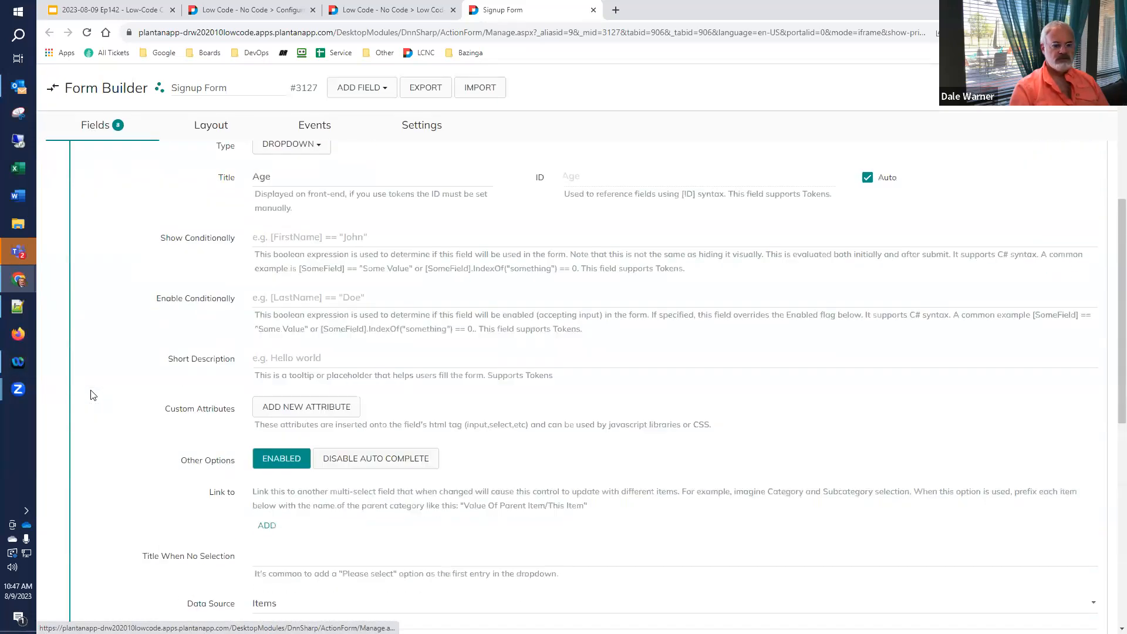
pyautogui.click(150, 456)
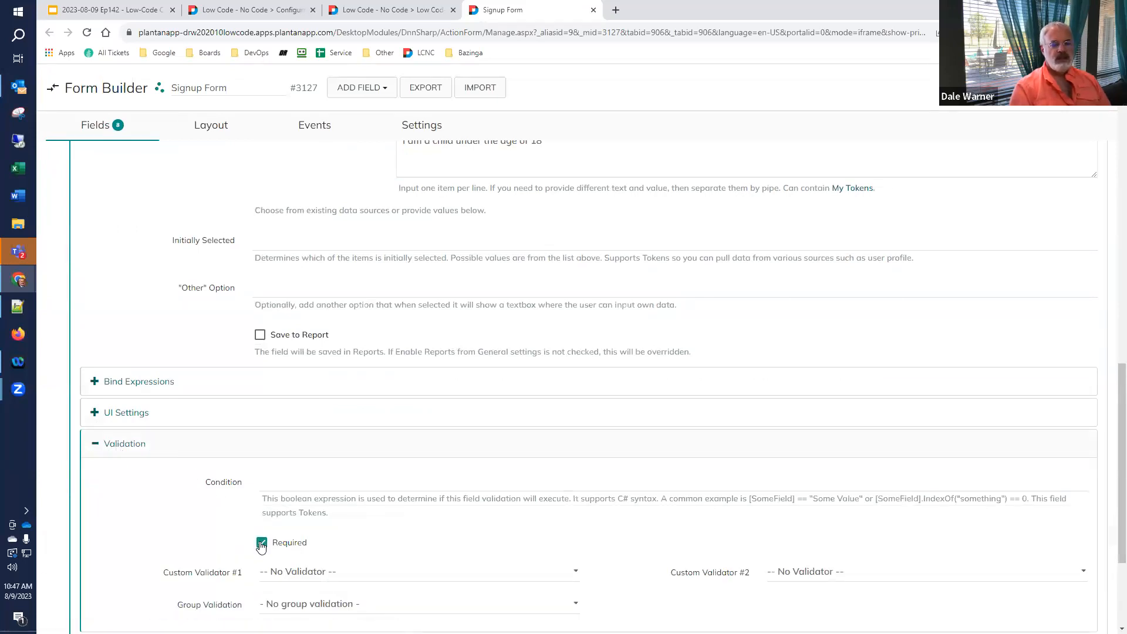
pyautogui.scroll(15, 262, 545)
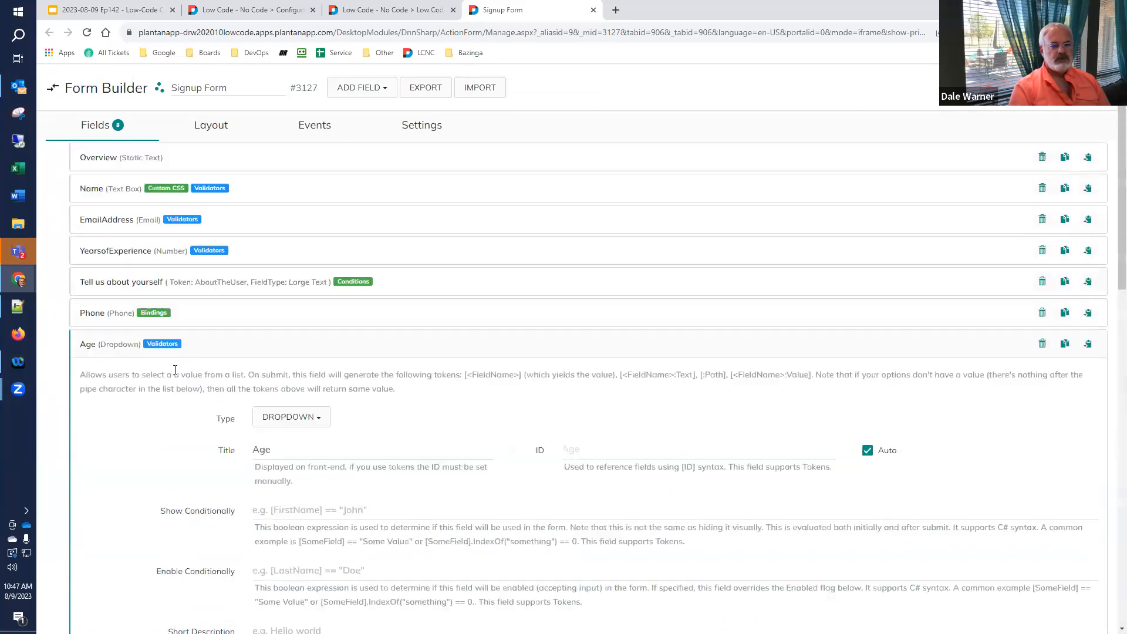
pyautogui.click(122, 347)
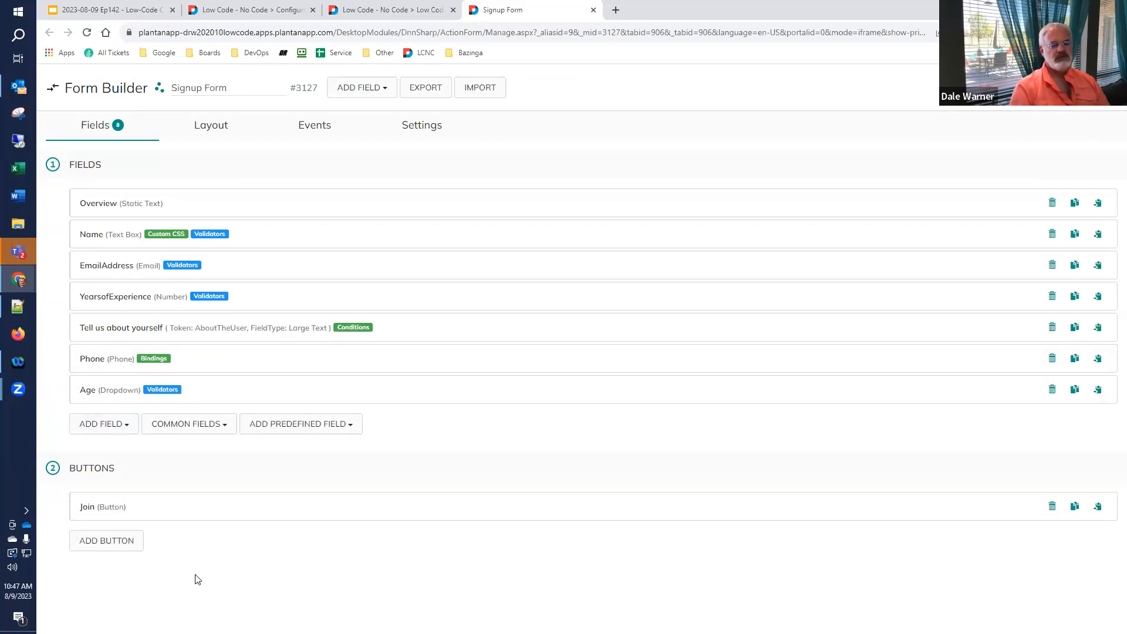
# - Add a button titled 'Show Values' with Causes Validation and Default button switched off
pyautogui.click(126, 543)
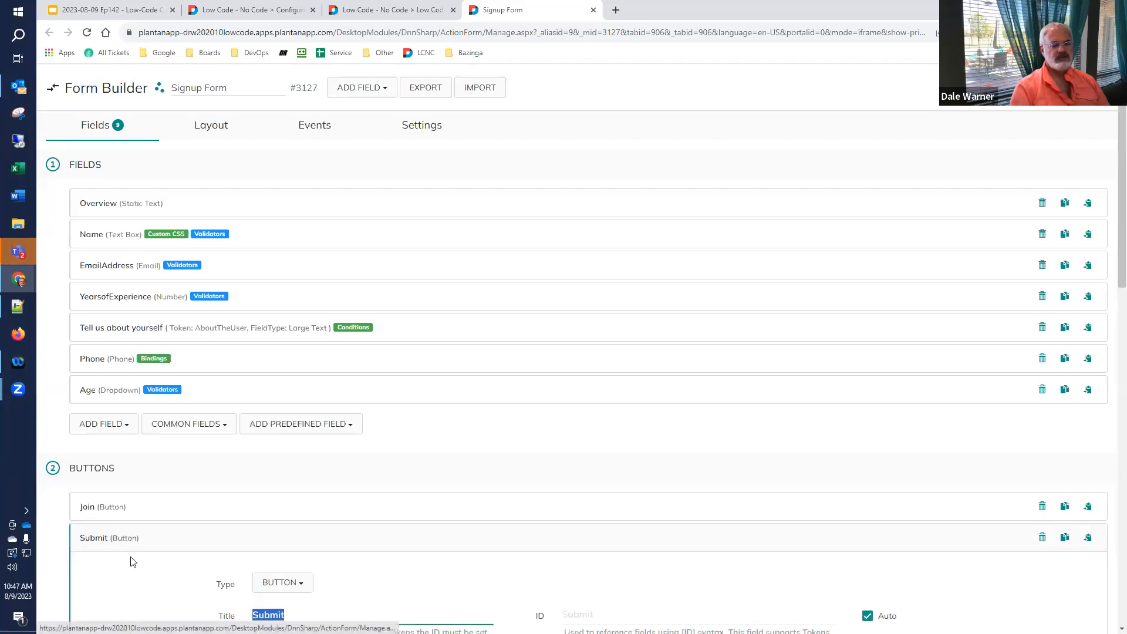
pyautogui.scroll(-5, 130, 563)
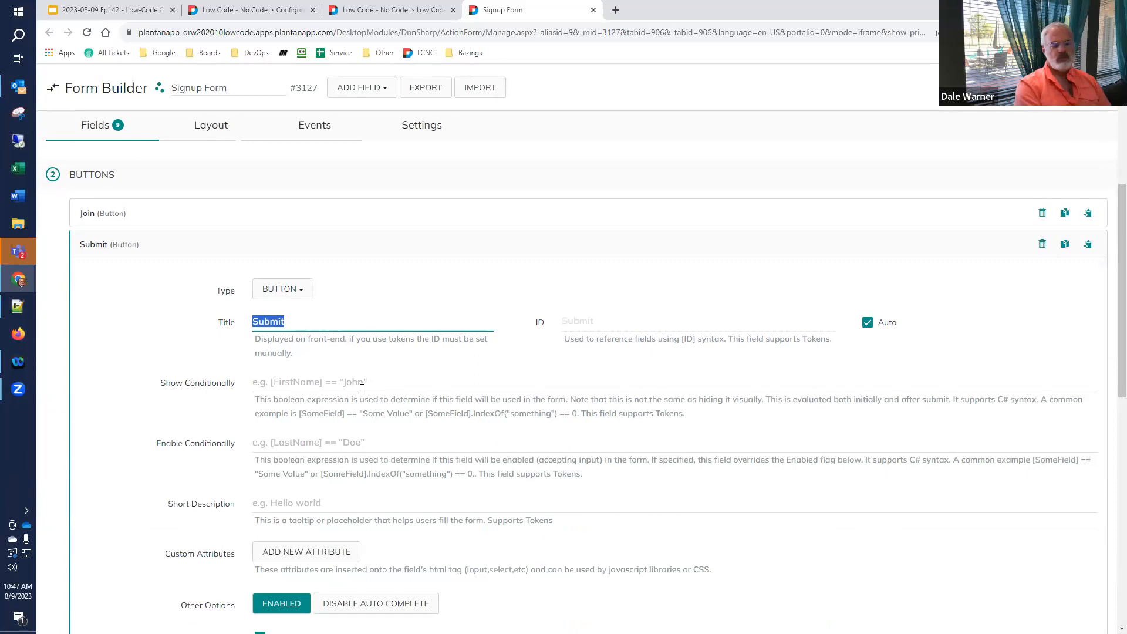
pyautogui.write('Show Values')
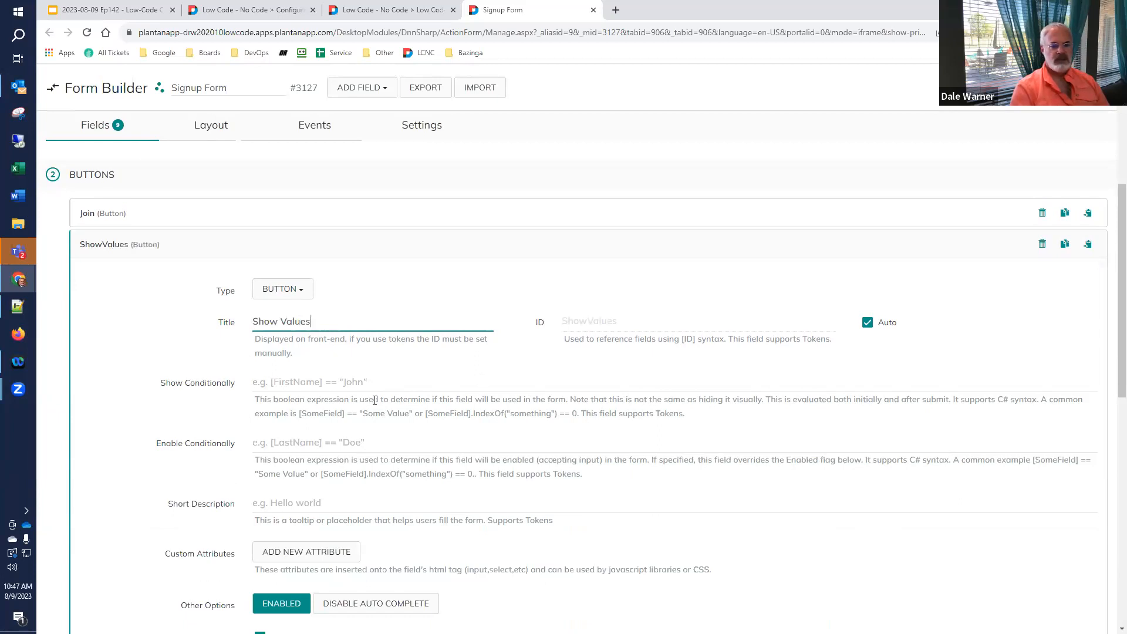
pyautogui.scroll(-2, 373, 400)
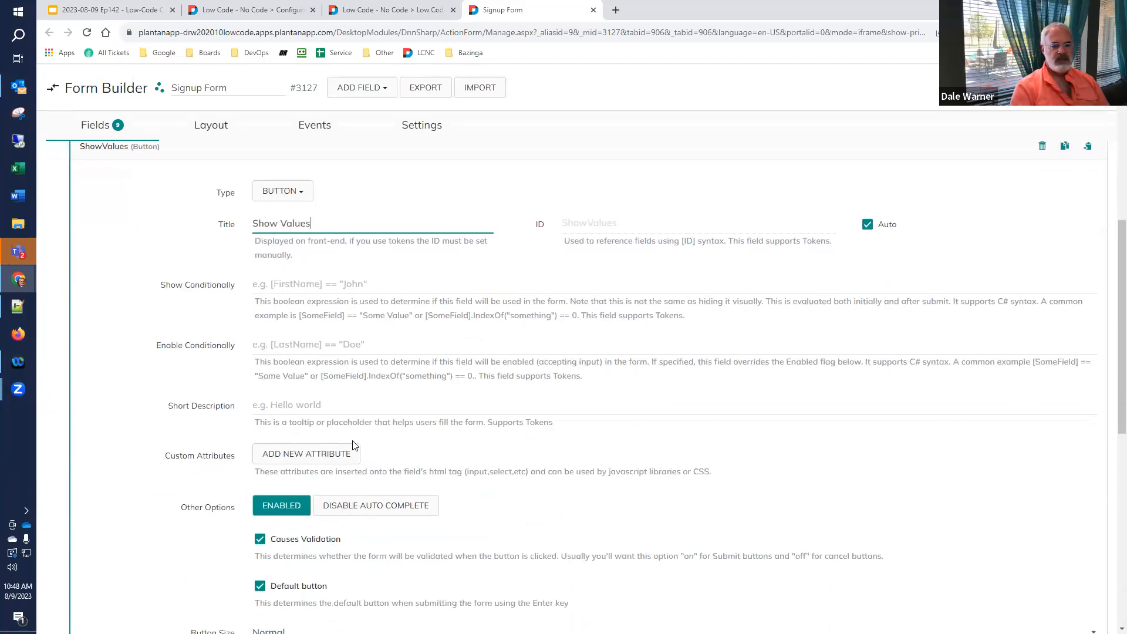
pyautogui.scroll(-2, 353, 446)
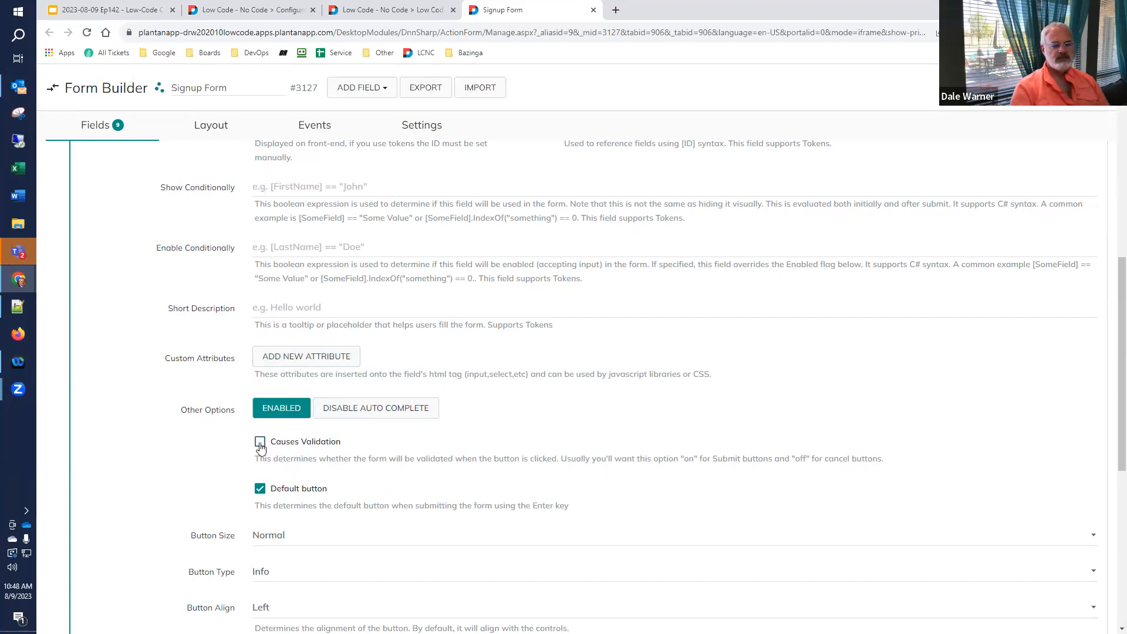
pyautogui.click(260, 491)
pyautogui.scroll(-2, 260, 493)
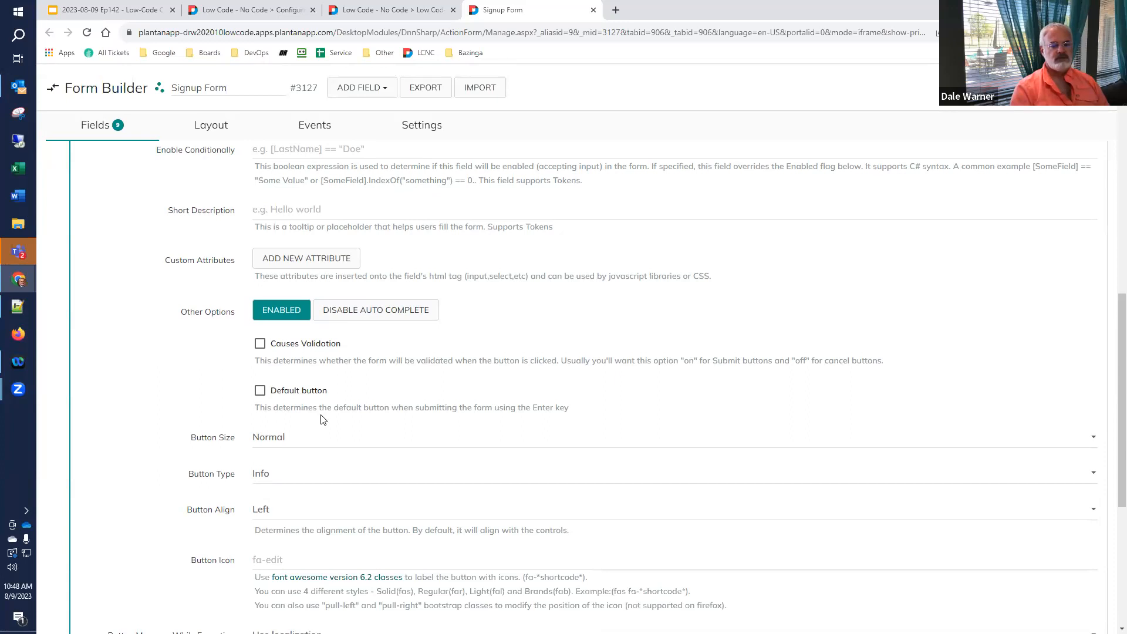
pyautogui.scroll(-3, 215, 418)
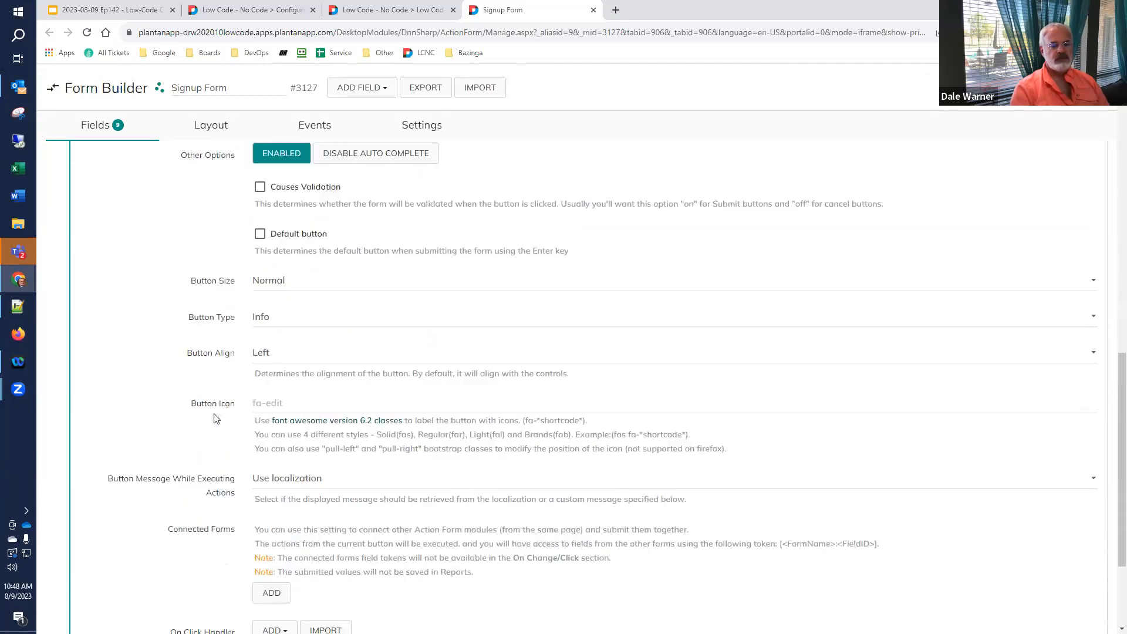
pyautogui.scroll(-3, 215, 418)
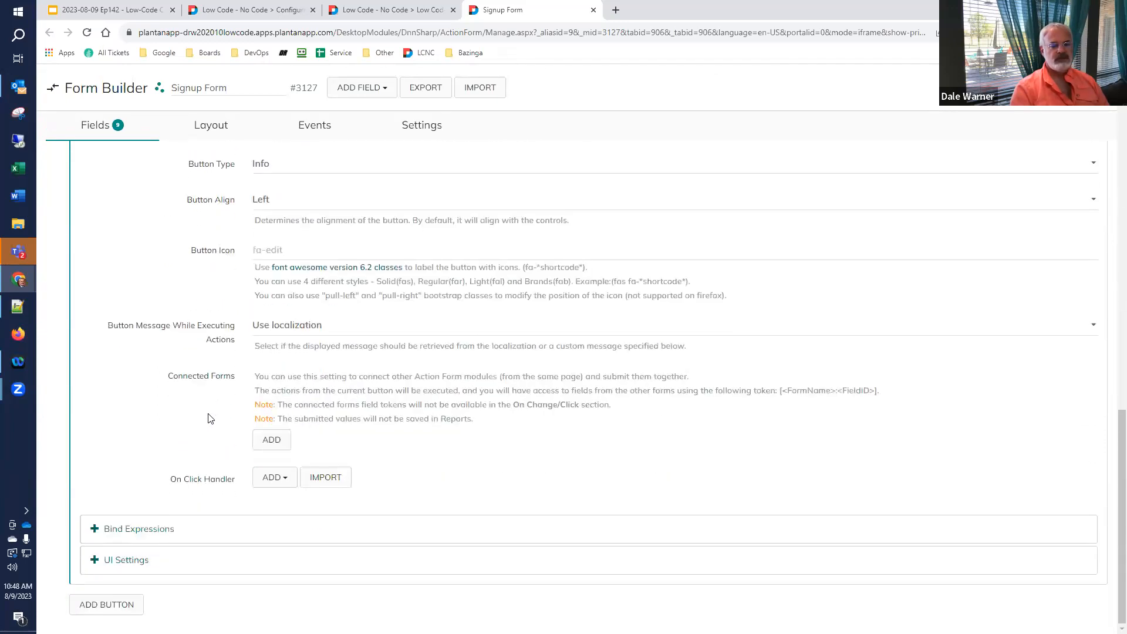
# - Add a Display Error Message on-click action whose message appends all fields, Overview through Join
pyautogui.click(274, 478)
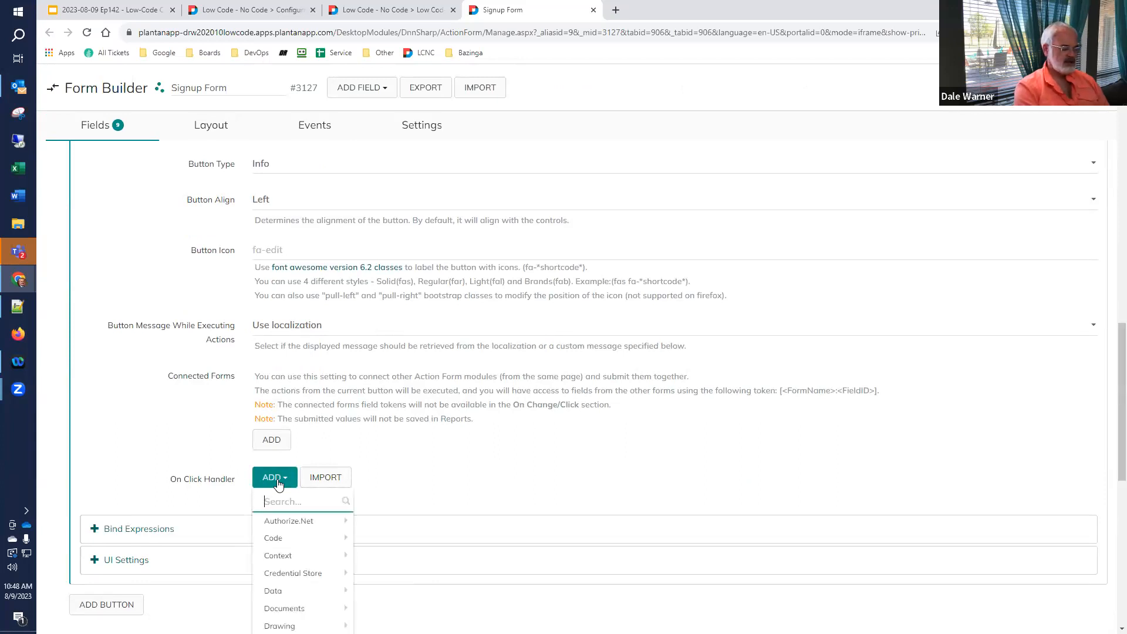
pyautogui.write('error')
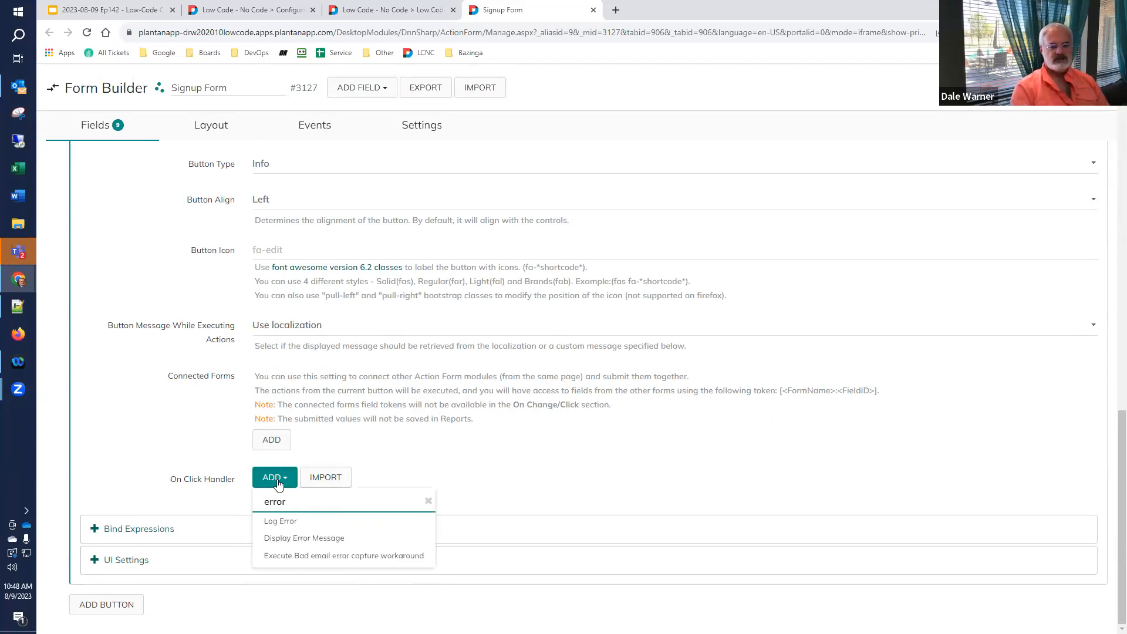
pyautogui.click(285, 539)
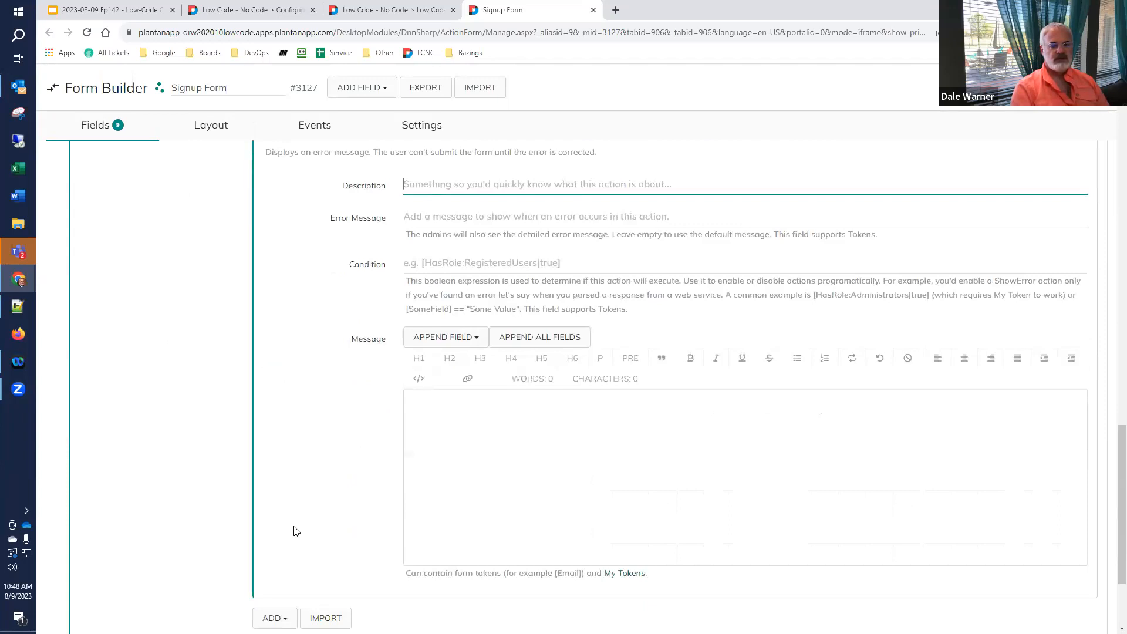
pyautogui.scroll(2, 296, 532)
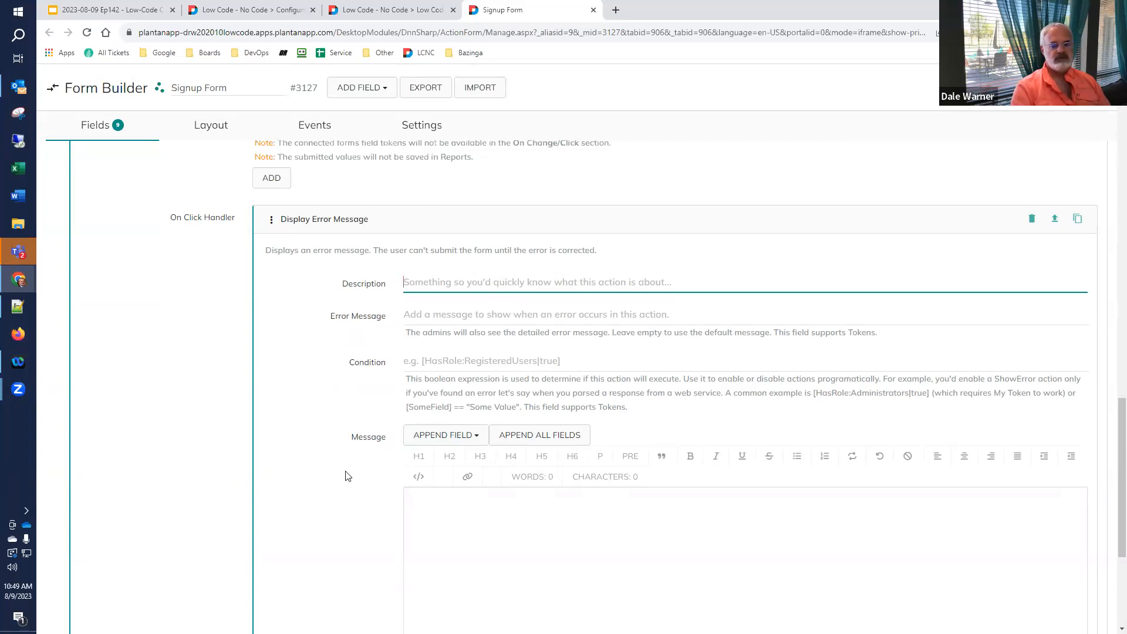
pyautogui.scroll(-2, 352, 474)
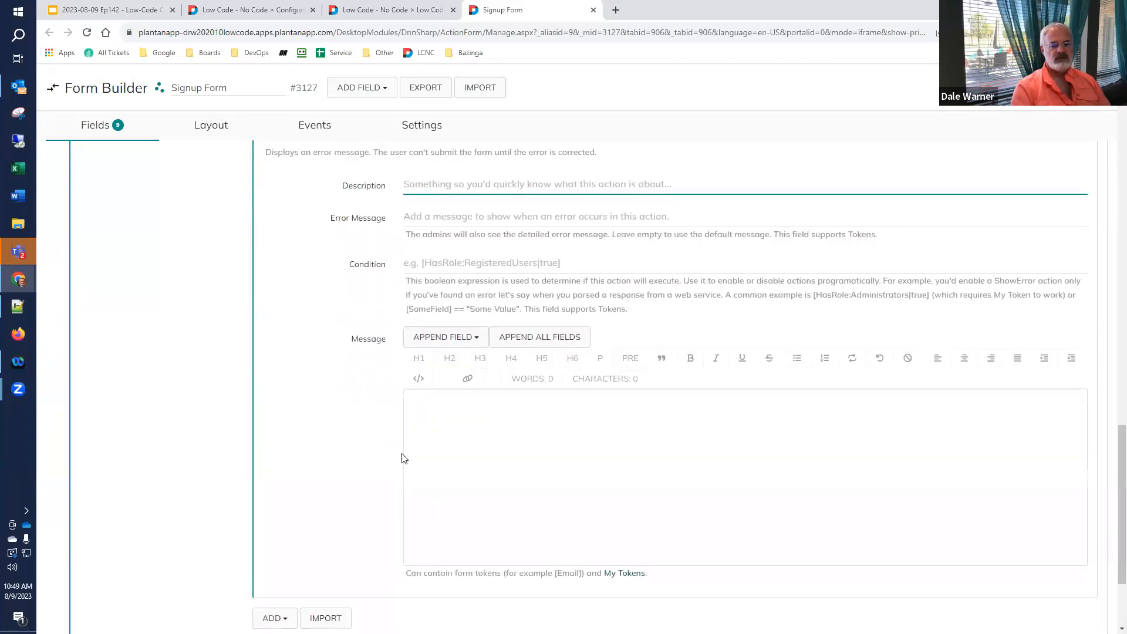
pyautogui.click(538, 339)
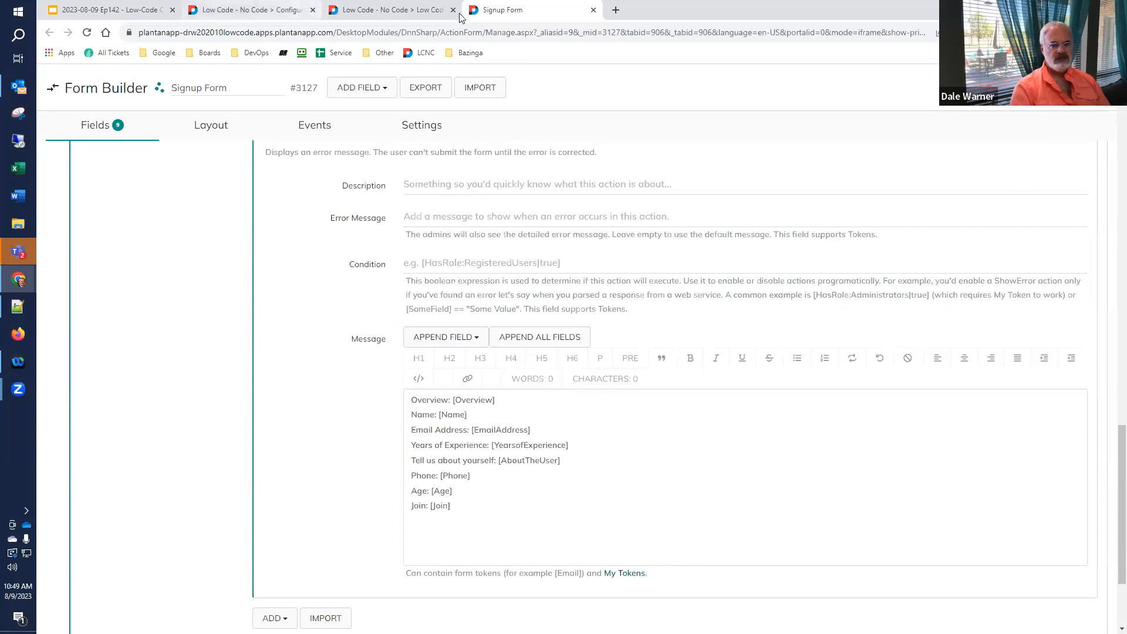
pyautogui.moveTo(390, 12)
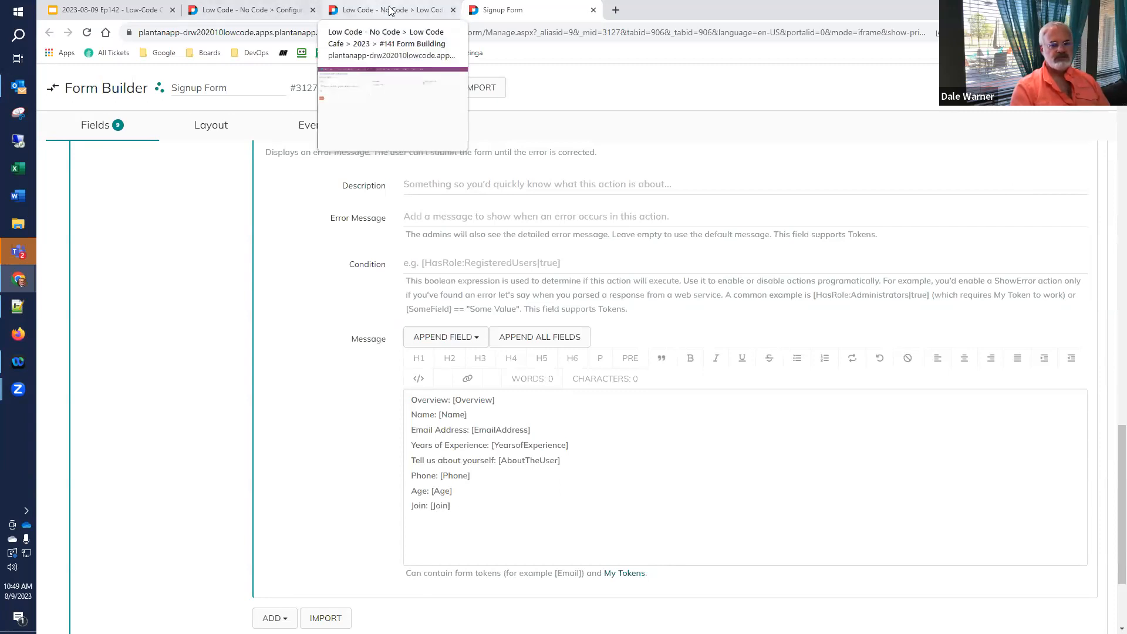
# - Reload the live signup page and click Show Values to list the current field values
pyautogui.click(391, 12)
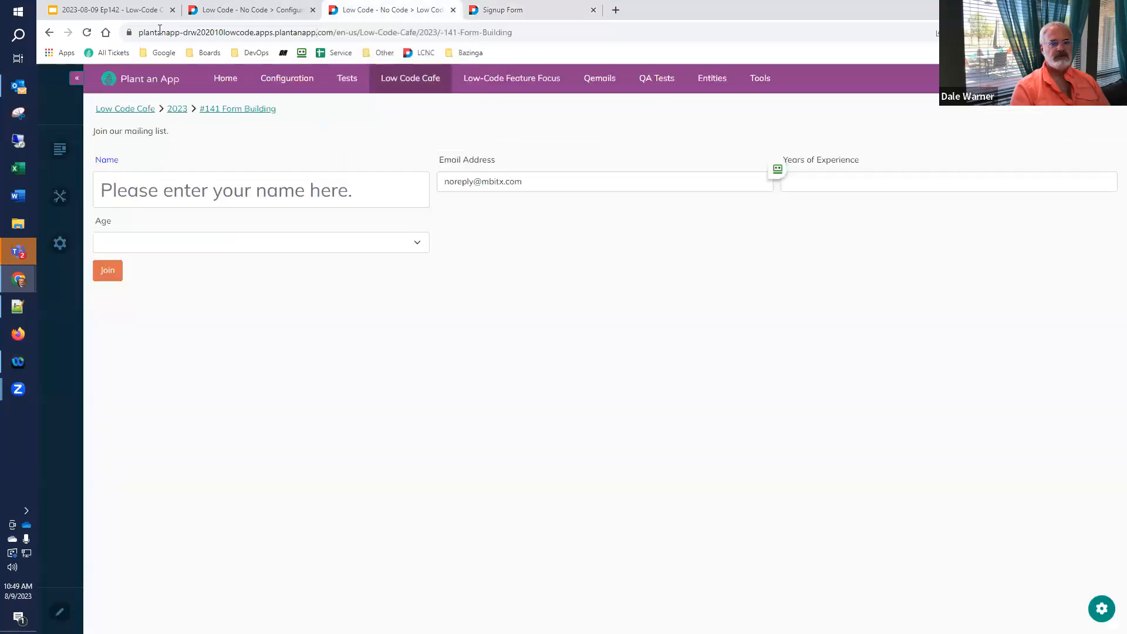
pyautogui.click(87, 33)
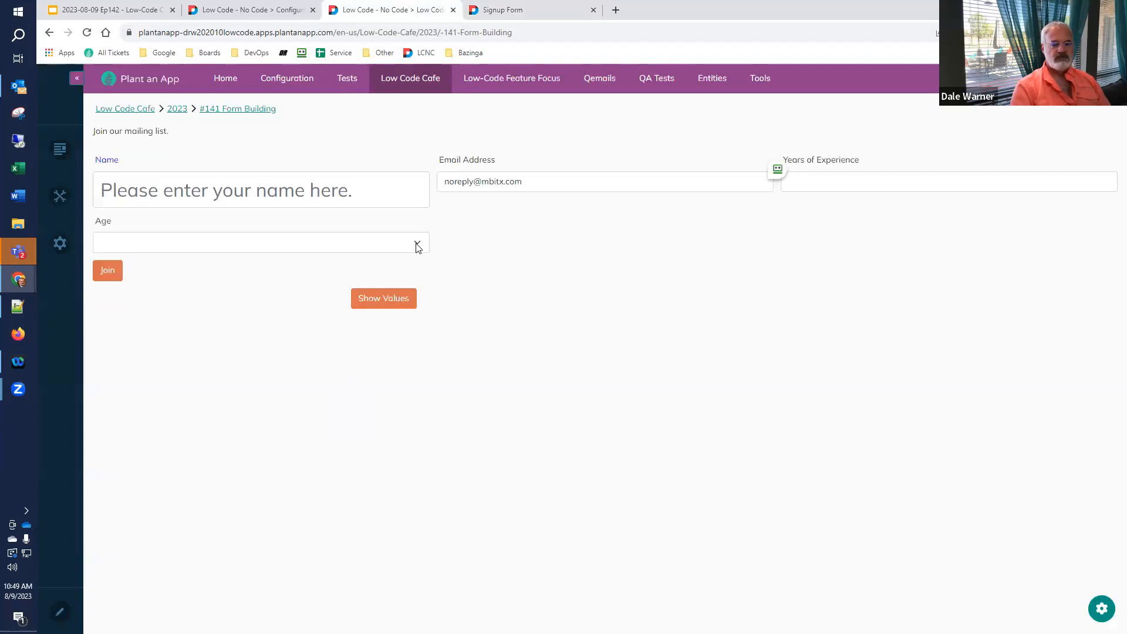
pyautogui.click(387, 300)
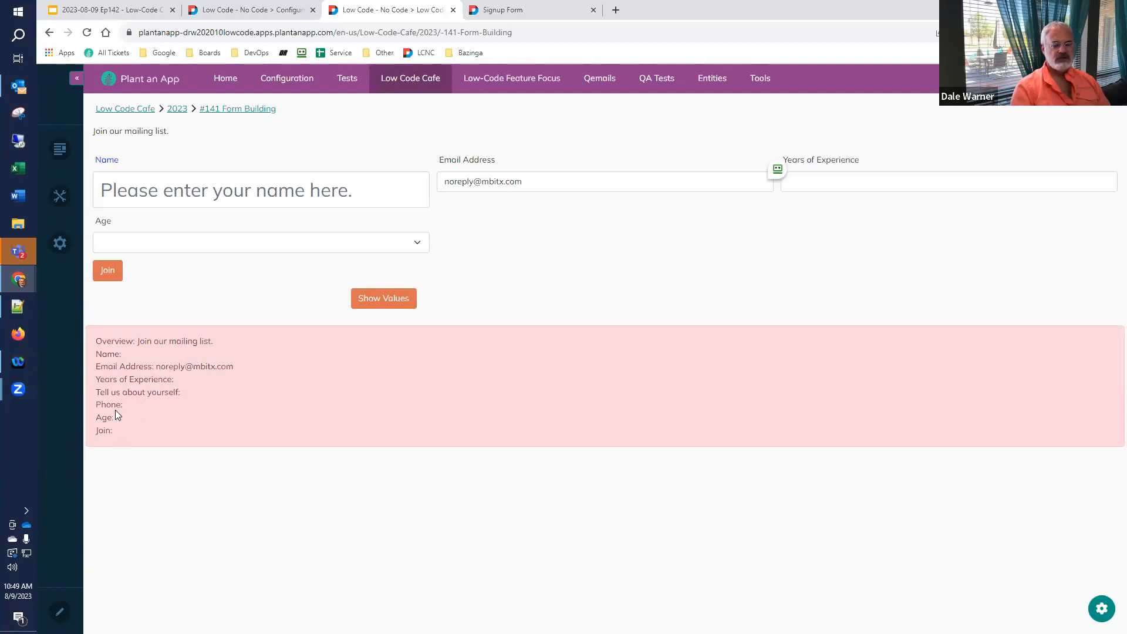
# - Show values with the child Age option chosen, then the adult option, and return to the builder
pyautogui.click(420, 246)
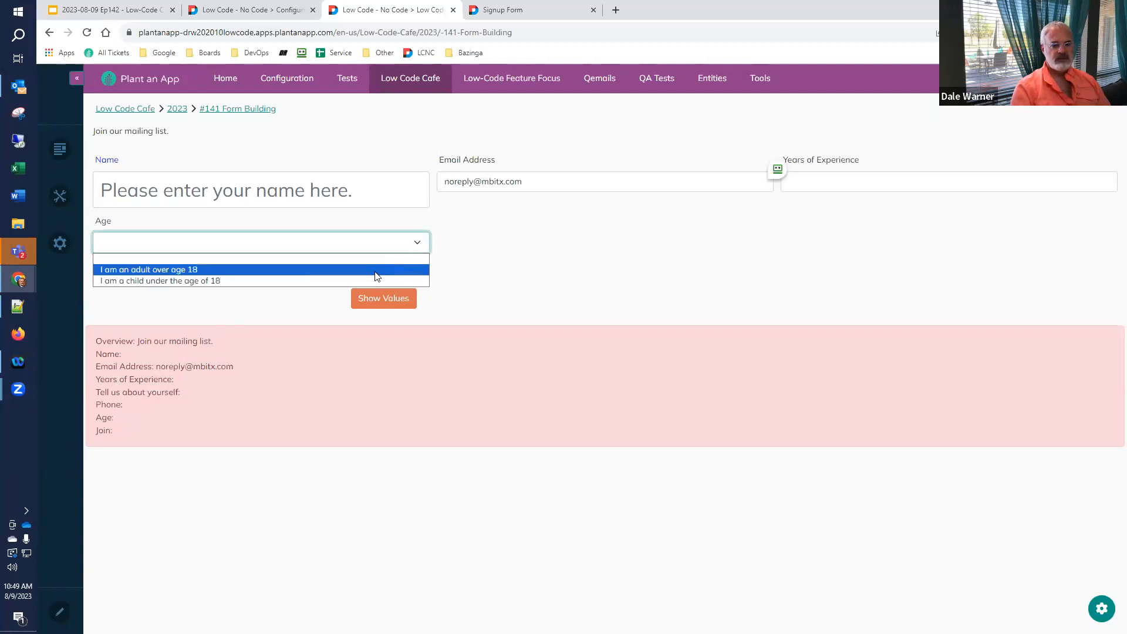
pyautogui.click(361, 278)
pyautogui.click(370, 301)
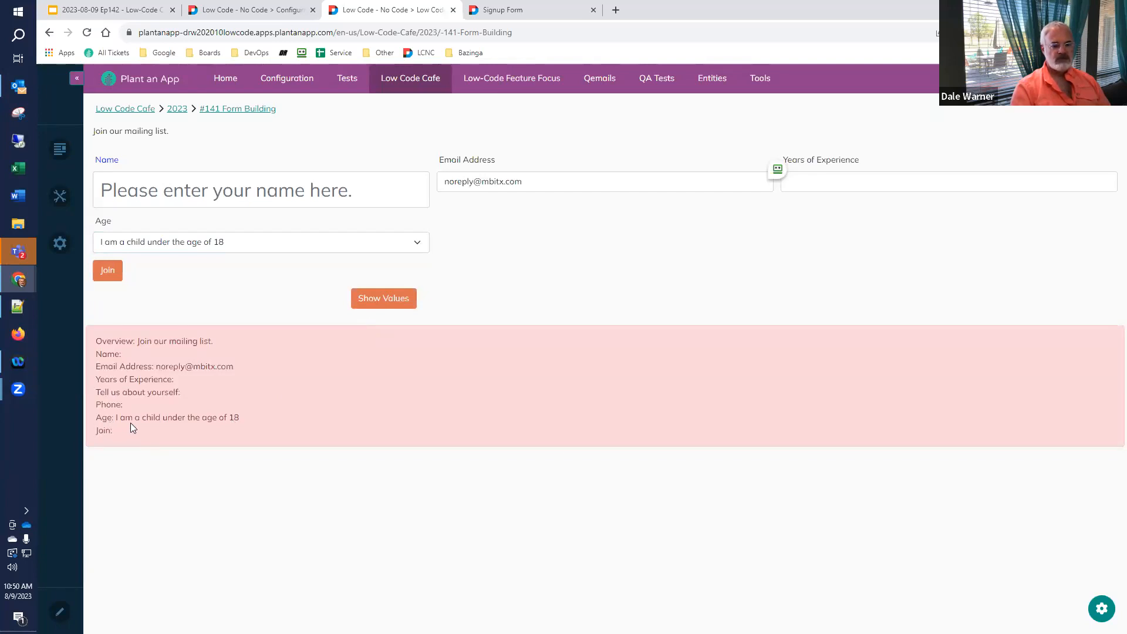
pyautogui.click(359, 249)
pyautogui.click(316, 270)
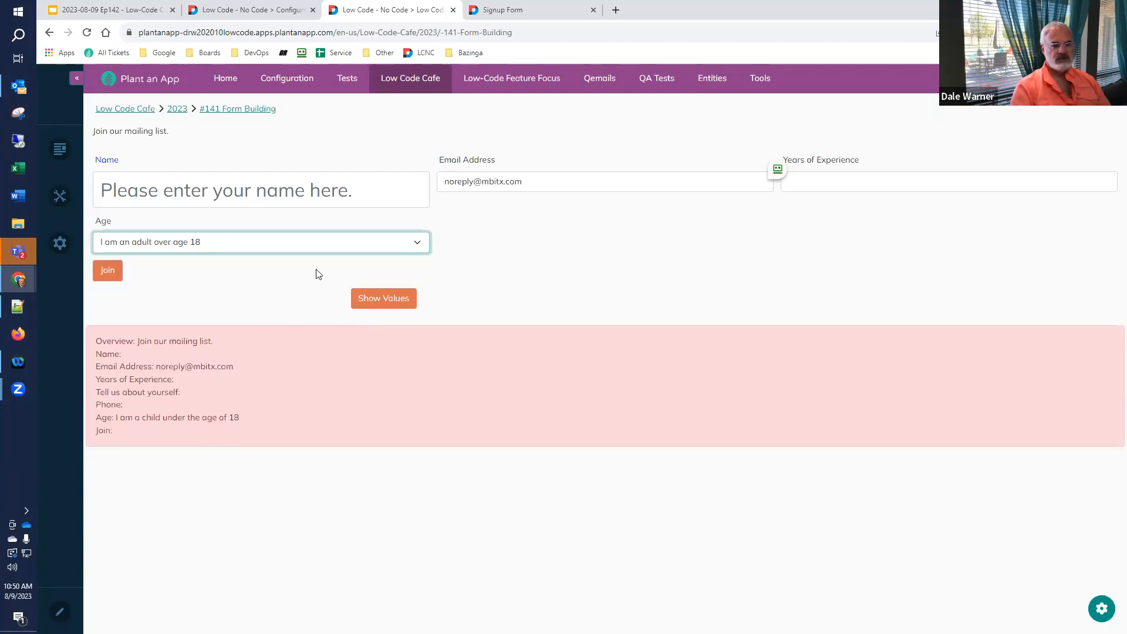
pyautogui.click(376, 297)
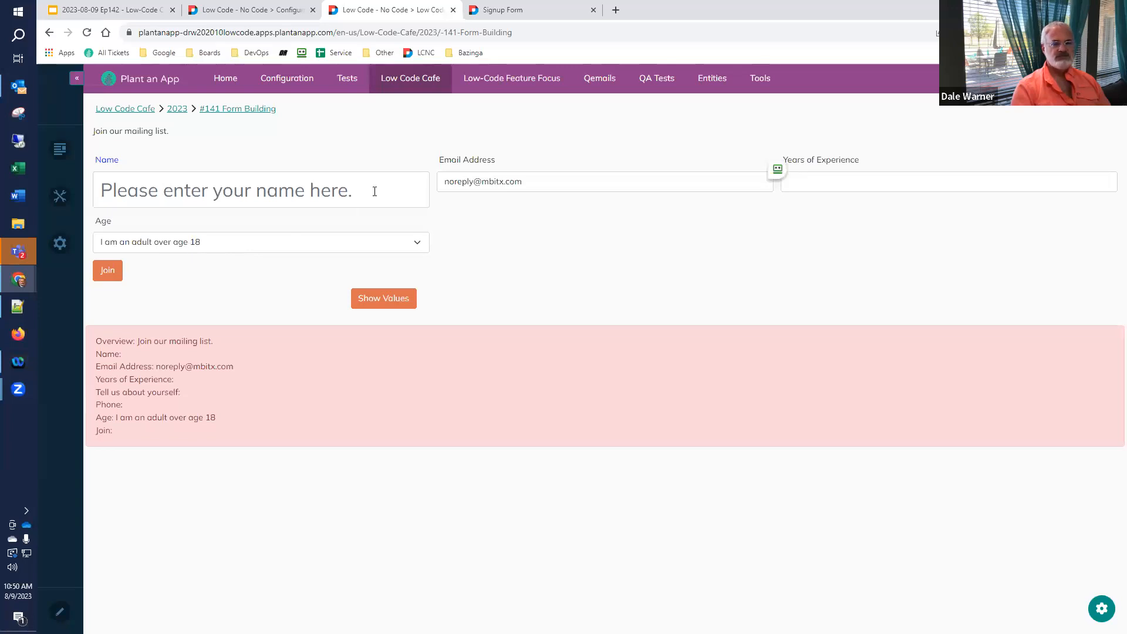
pyautogui.click(521, 18)
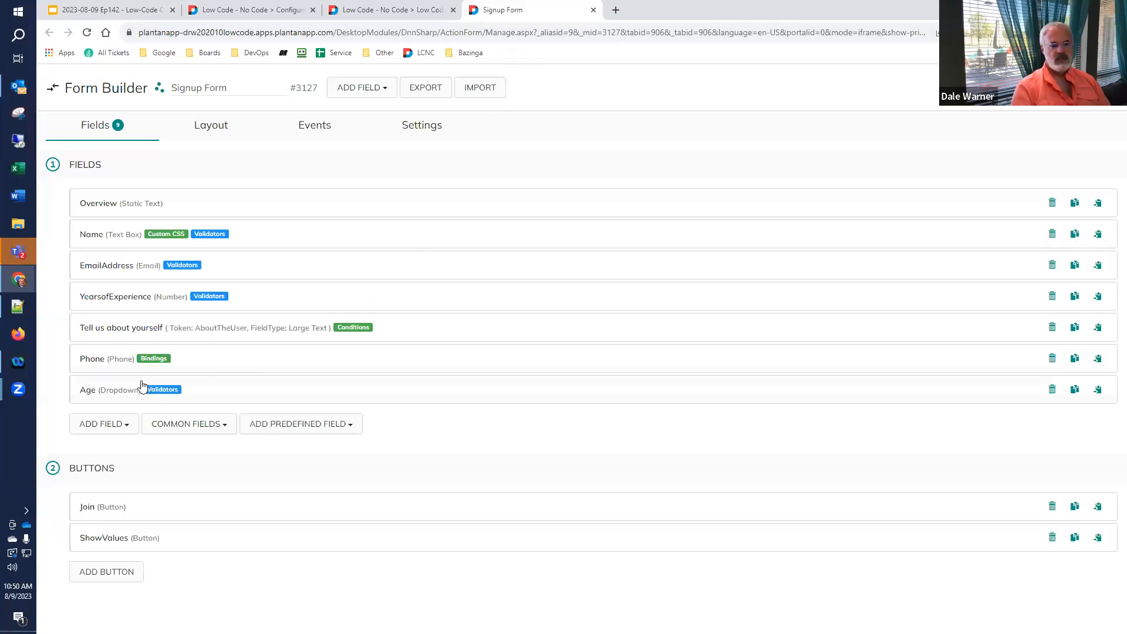
# - Append '|ADULT' and '|CHILD' to the two Age items so each option returns its own value
pyautogui.click(124, 390)
pyautogui.scroll(-6, 125, 397)
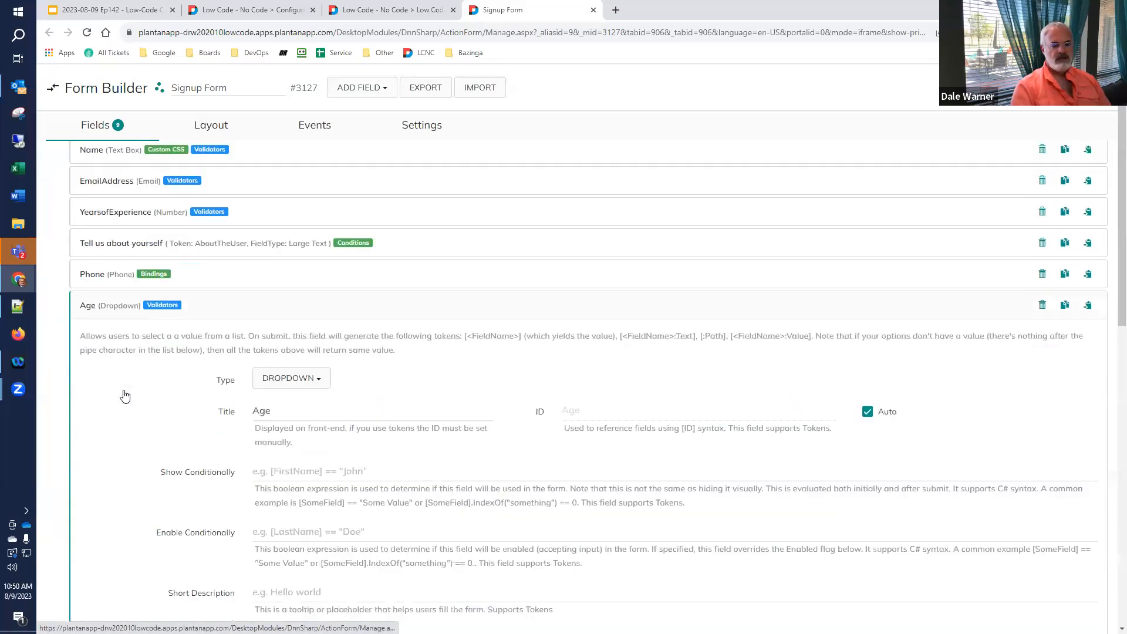
pyautogui.scroll(-4, 125, 397)
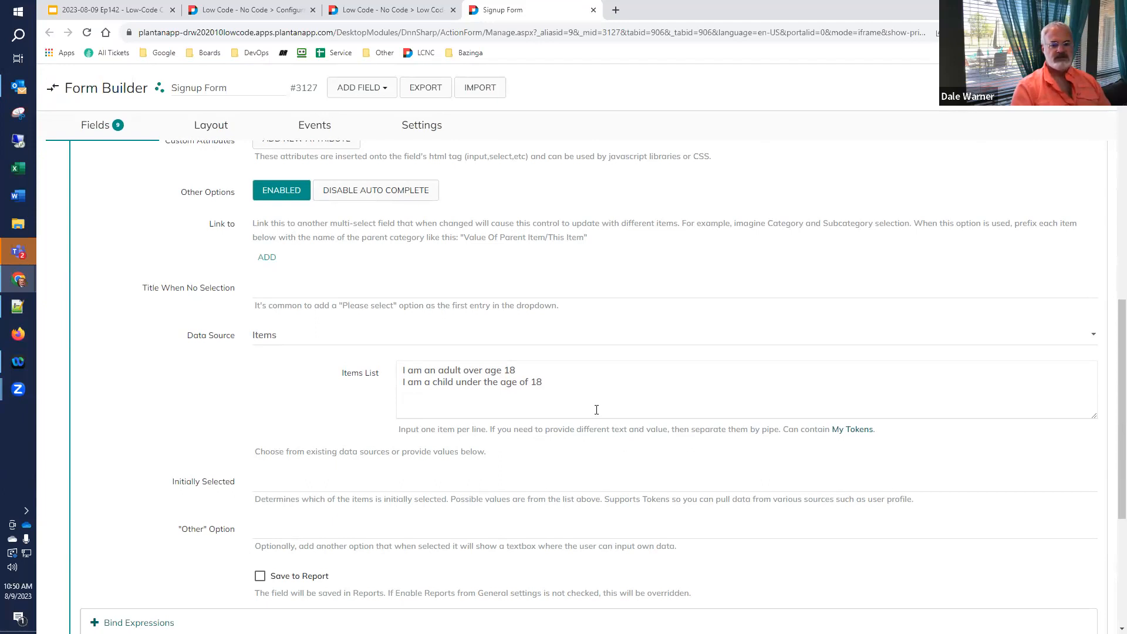
pyautogui.click(585, 373)
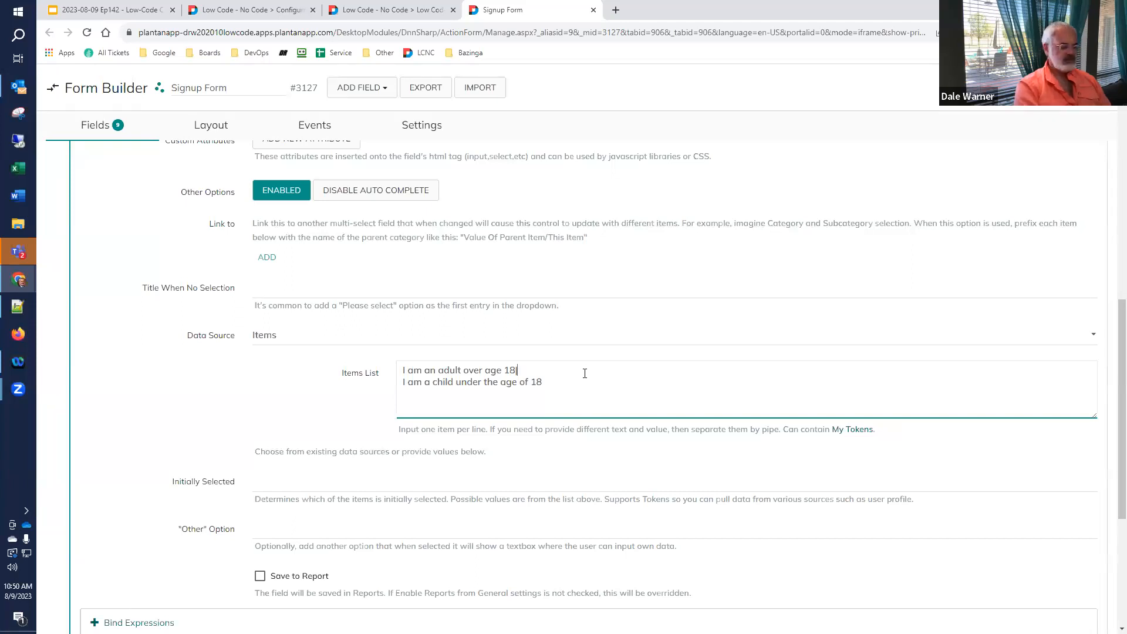
pyautogui.write('ADULT')
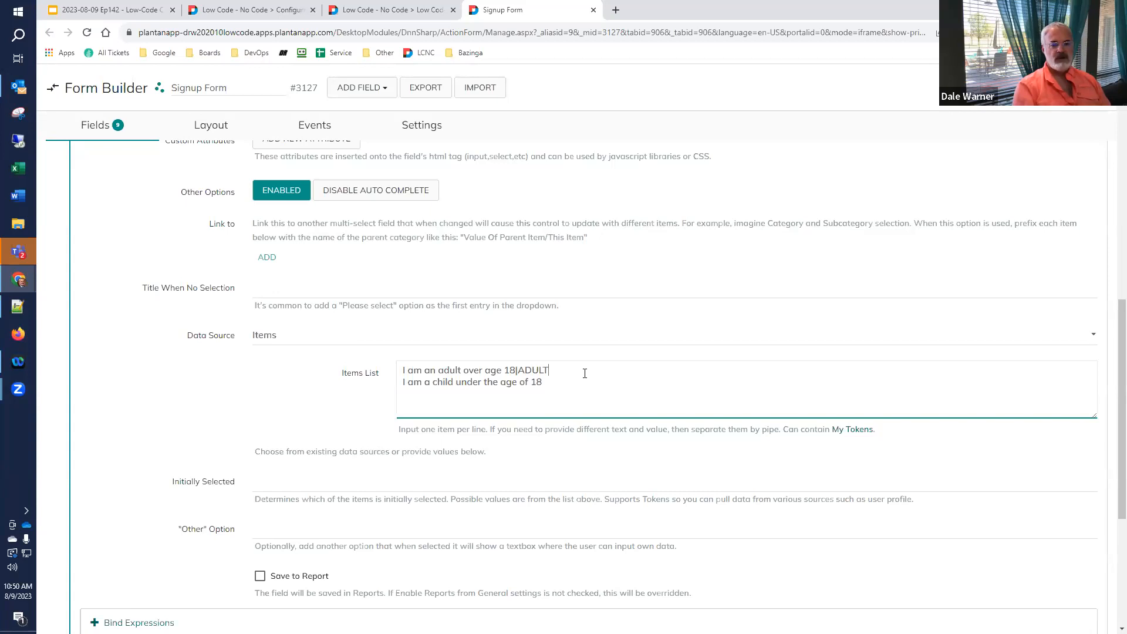
pyautogui.write('|')
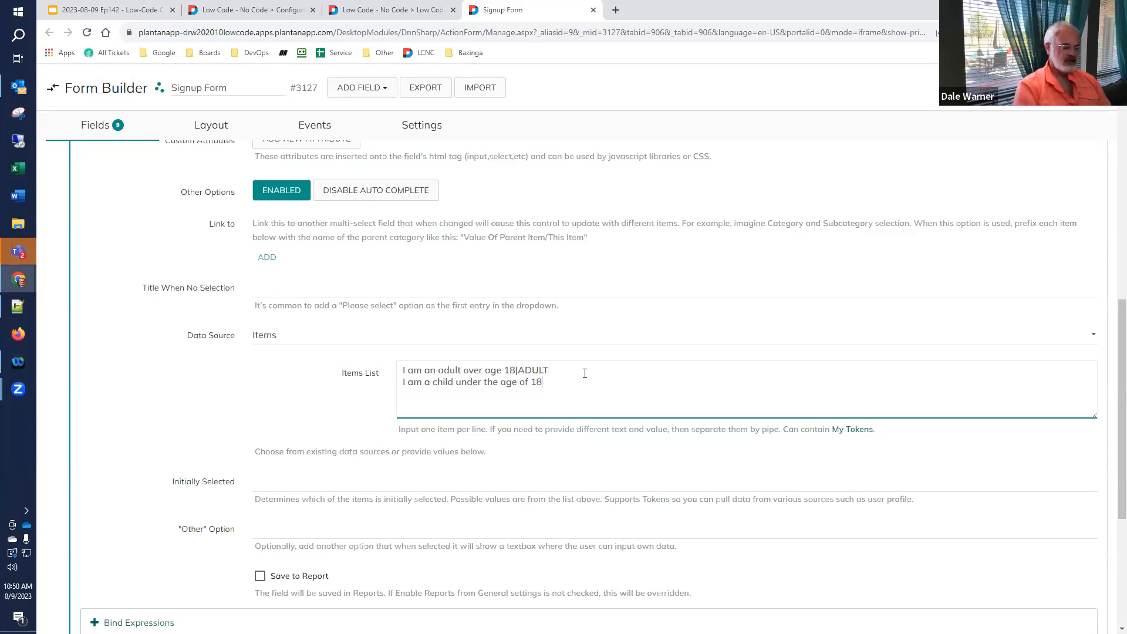
pyautogui.write('CHILD')
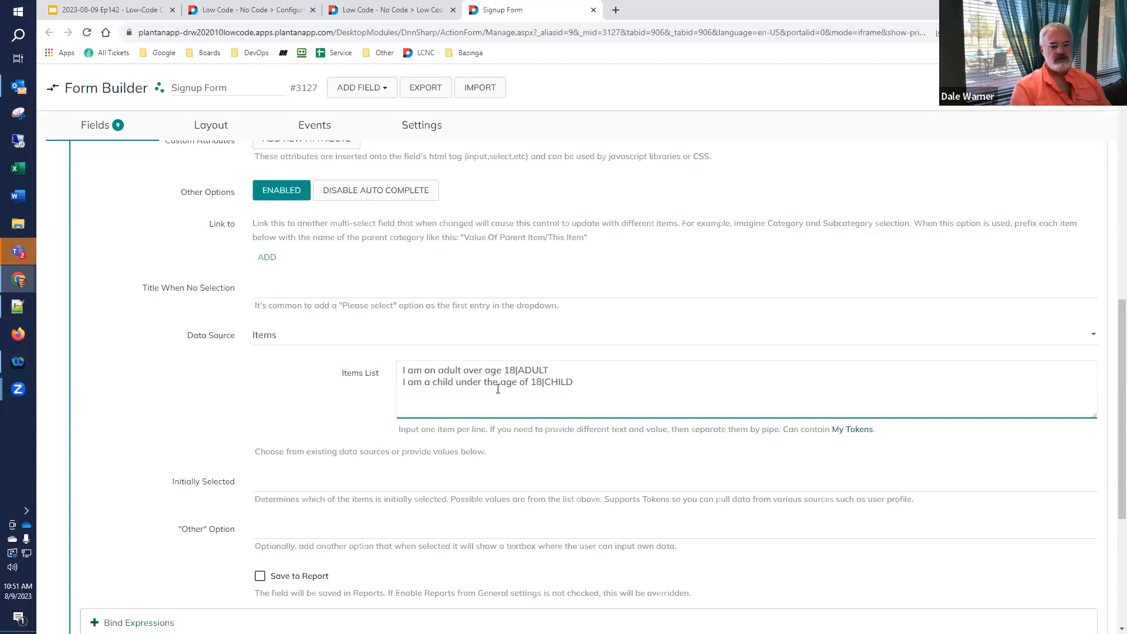
pyautogui.click(800, 271)
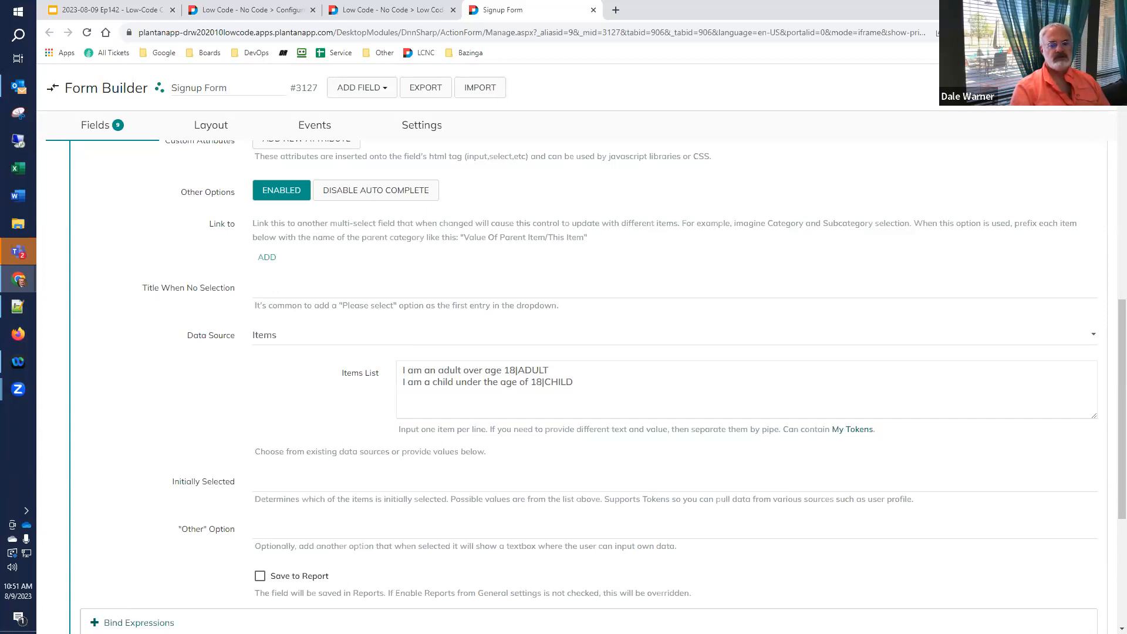
# - Reload the live form, pick the adult over 18 Age option, and confirm Show Values reports ADULT
pyautogui.click(392, 10)
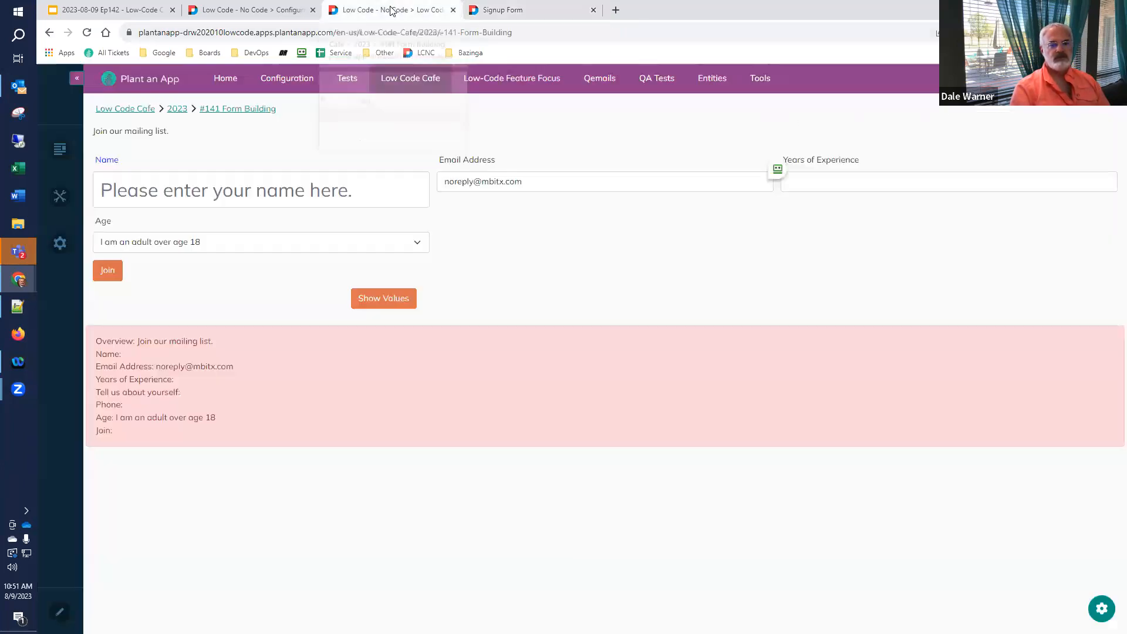
pyautogui.click(87, 34)
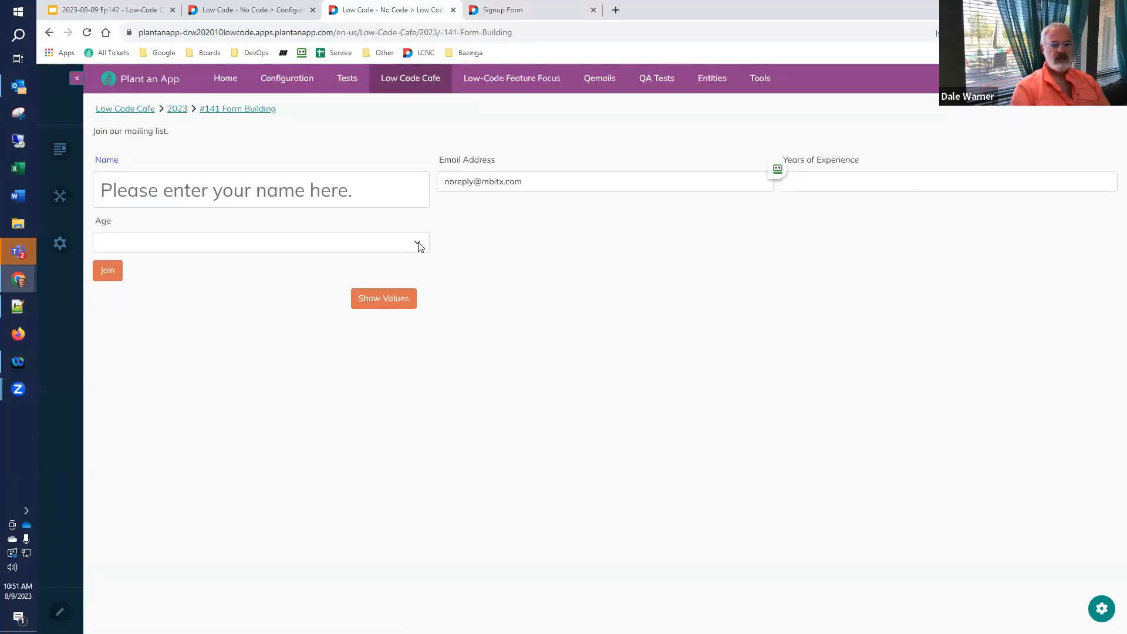
pyautogui.click(418, 245)
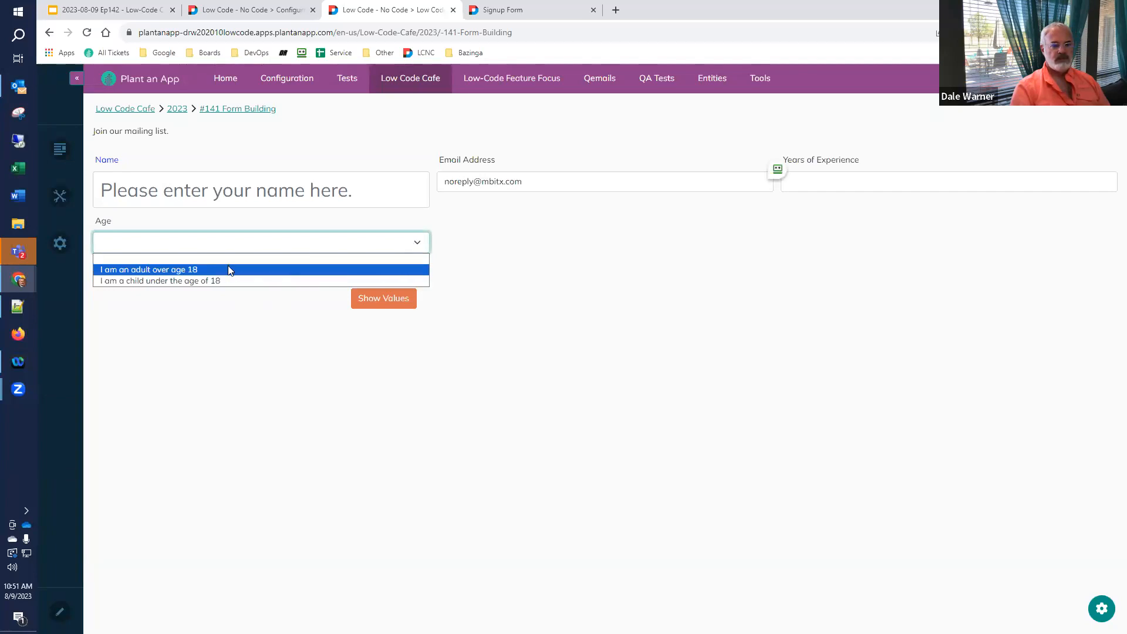
pyautogui.click(229, 270)
pyautogui.click(392, 301)
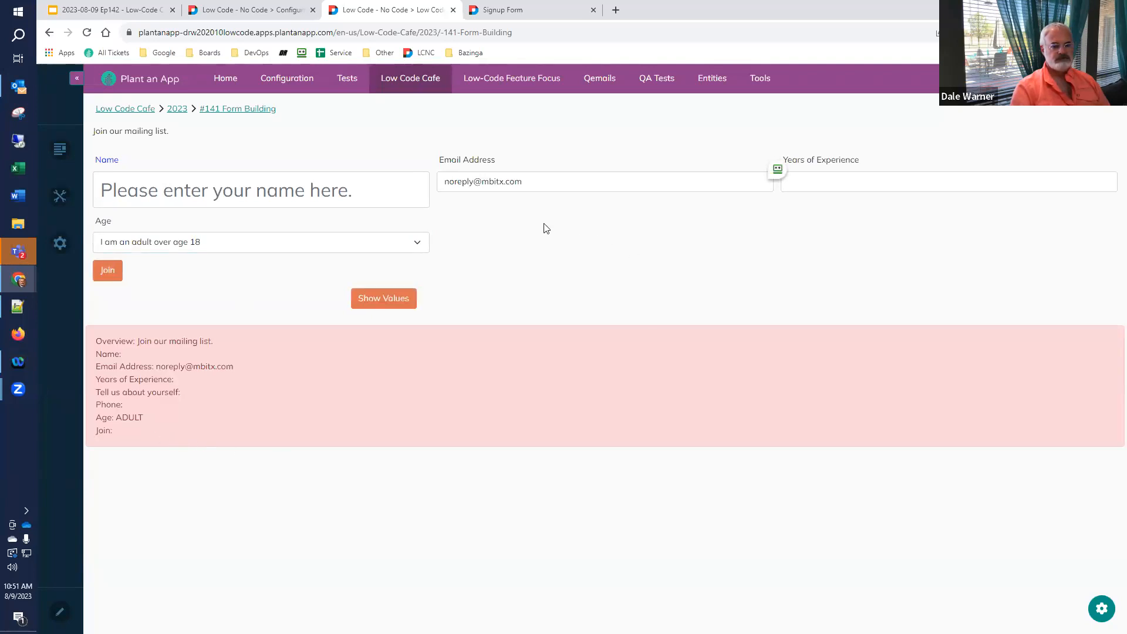
# - Pick the child under 18 Age option and confirm Show Values reports CHILD
pyautogui.click(406, 249)
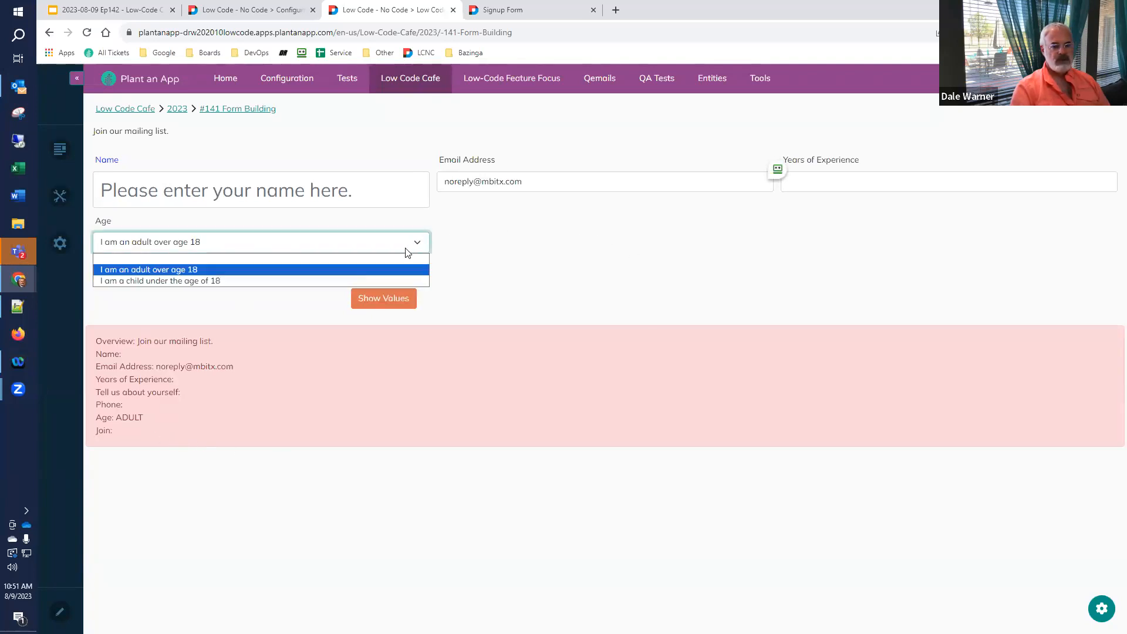
pyautogui.click(326, 280)
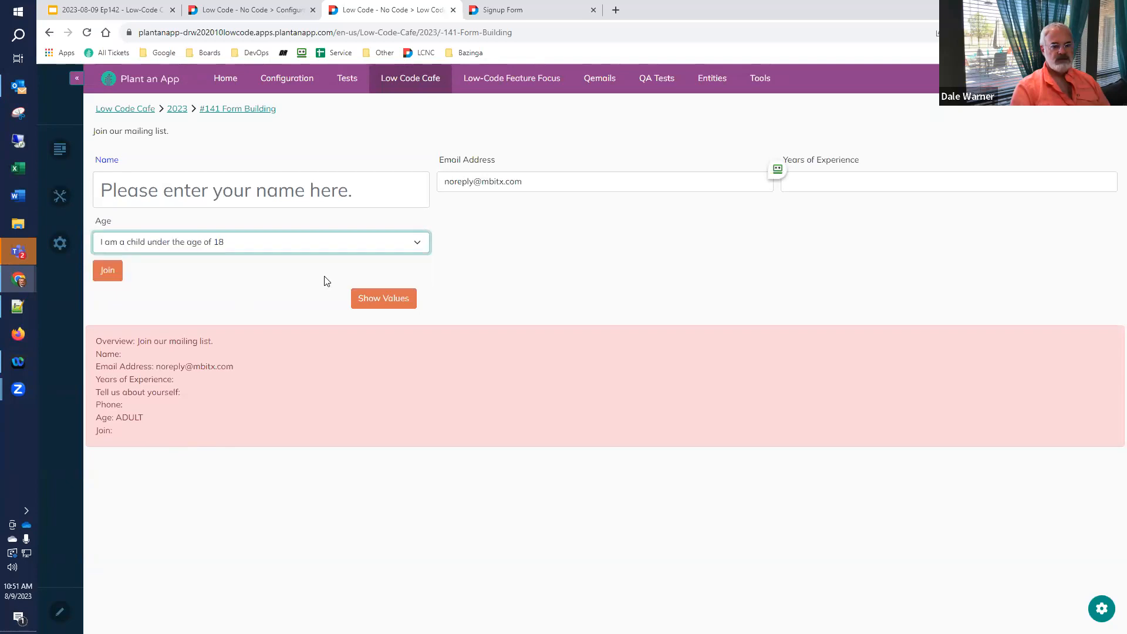
pyautogui.click(379, 300)
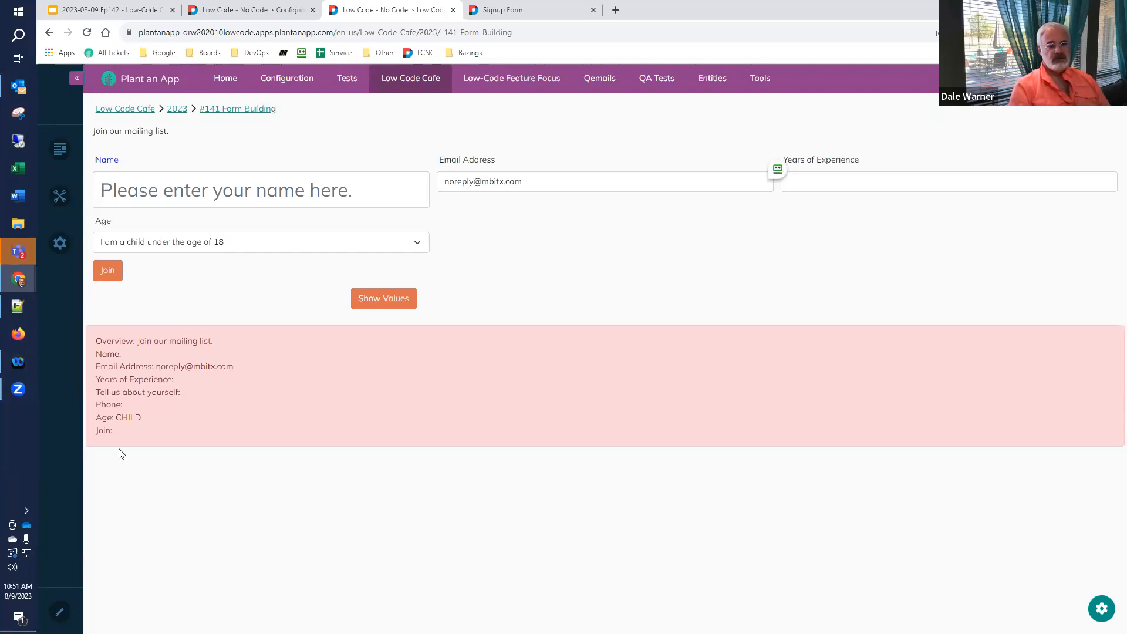
pyautogui.click(293, 251)
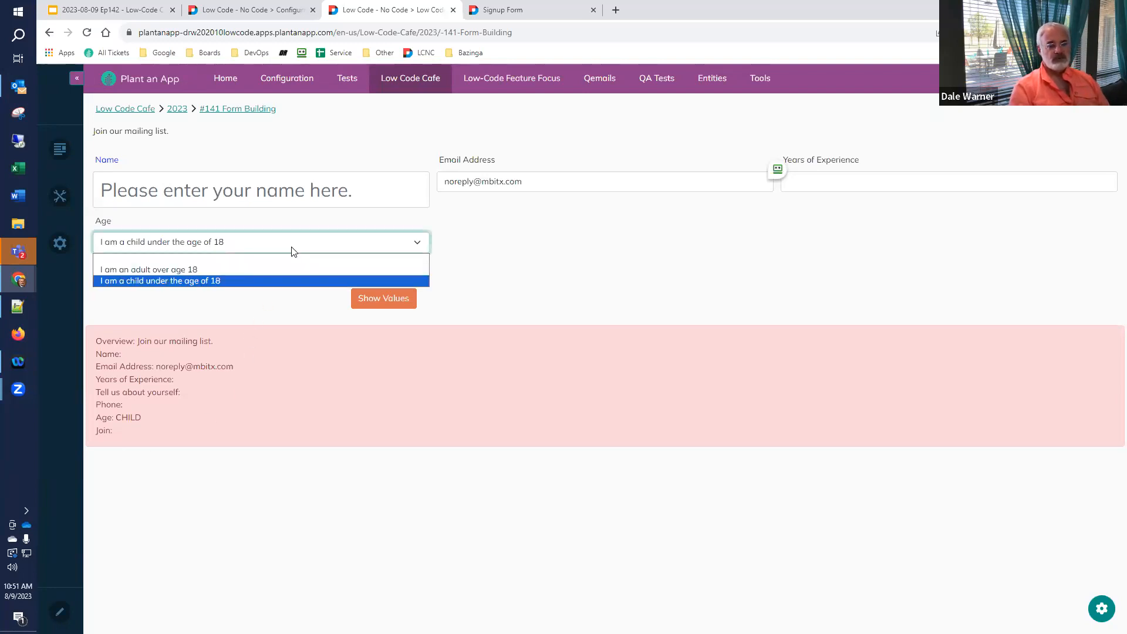
pyautogui.click(297, 247)
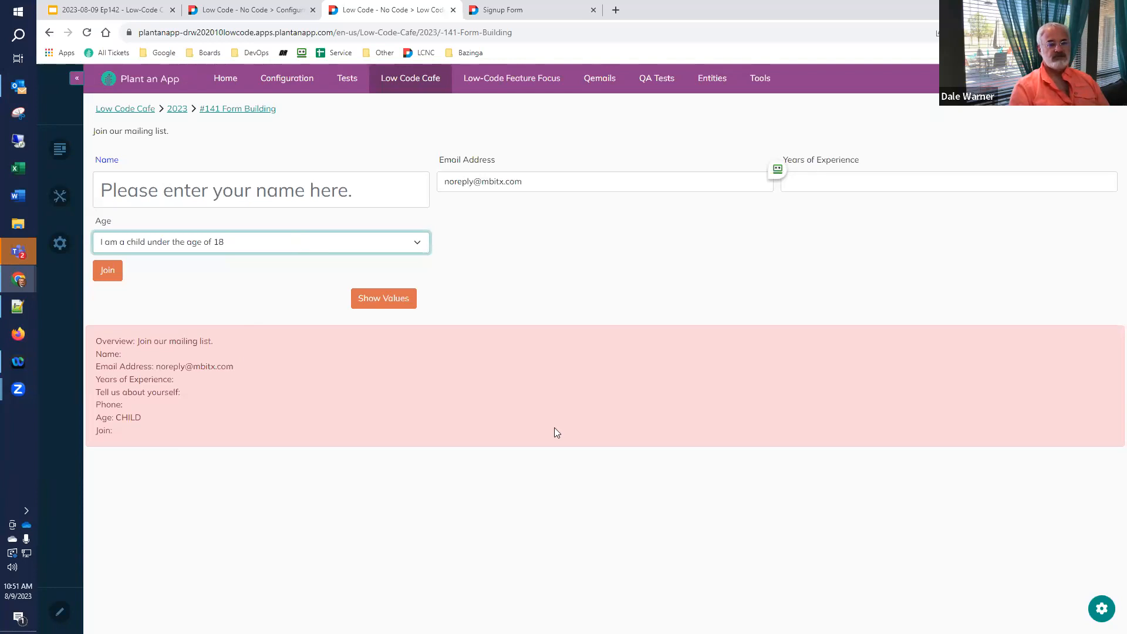
# - Check slide 45's three Checkbox options, select 'Product Information', then return to the form builder
pyautogui.click(114, 8)
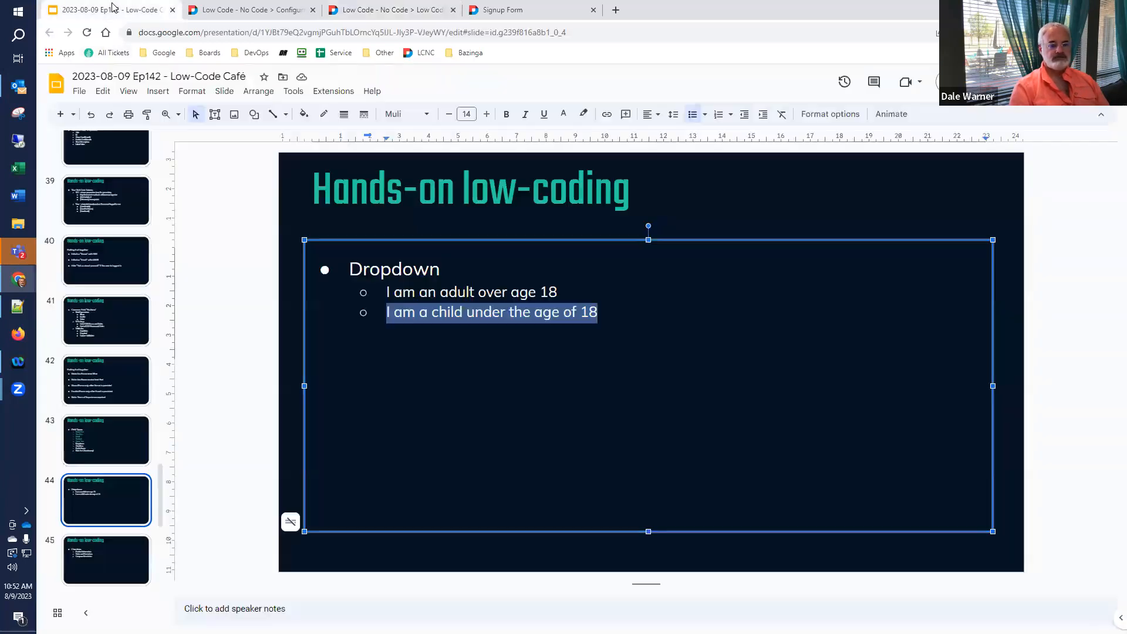
pyautogui.scroll(-2, 51, 502)
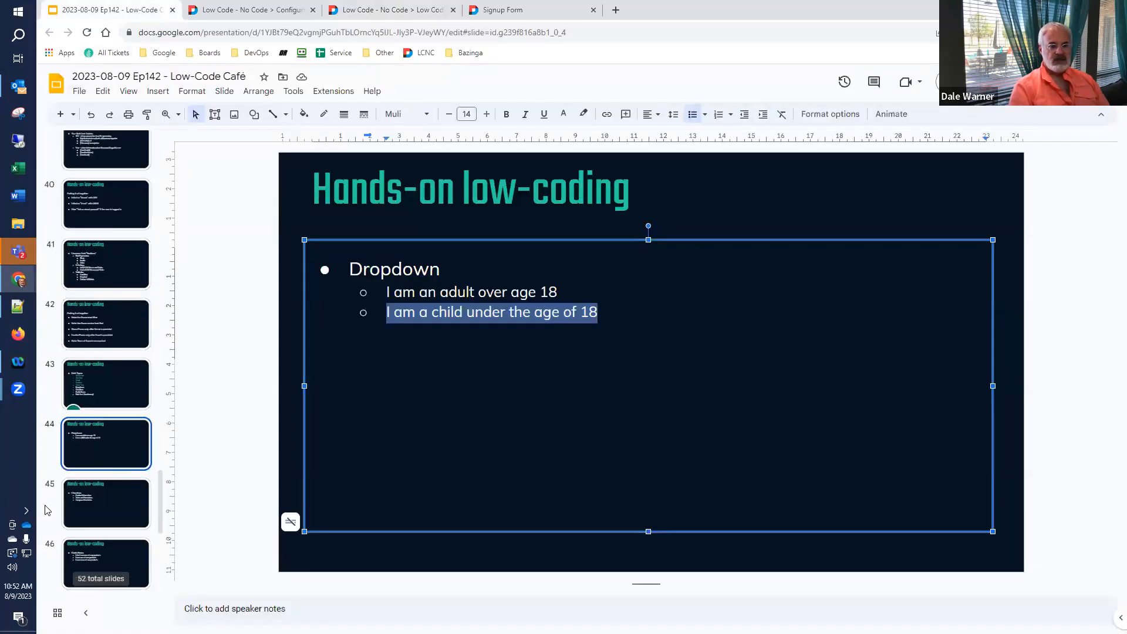
pyautogui.click(52, 461)
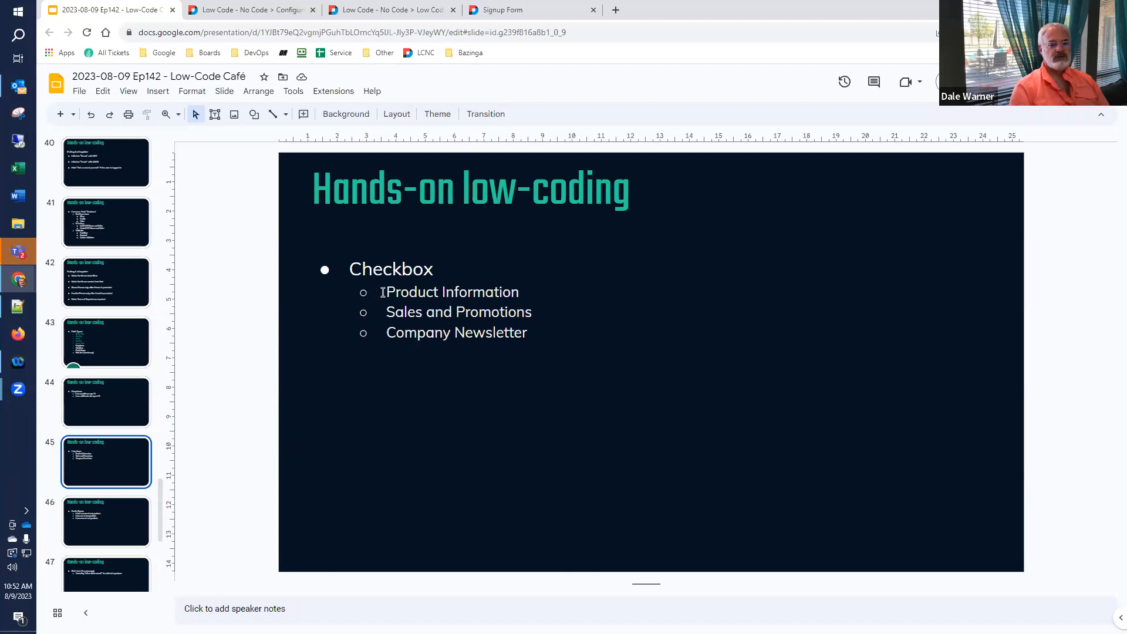
pyautogui.moveTo(382, 292); pyautogui.dragTo(519, 292)
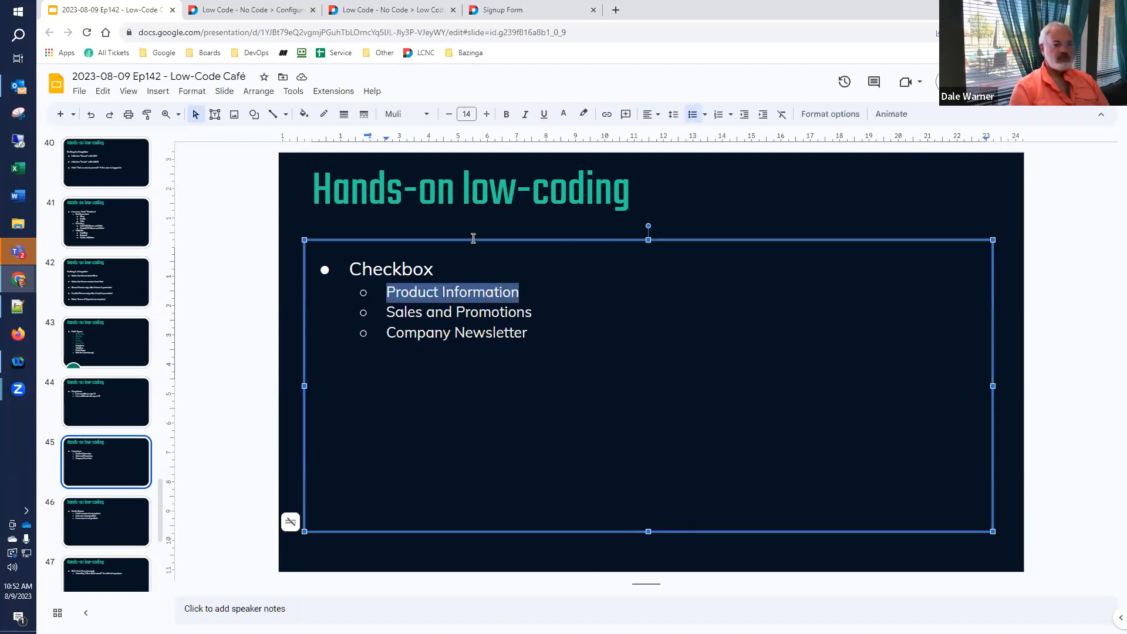
pyautogui.click(521, 12)
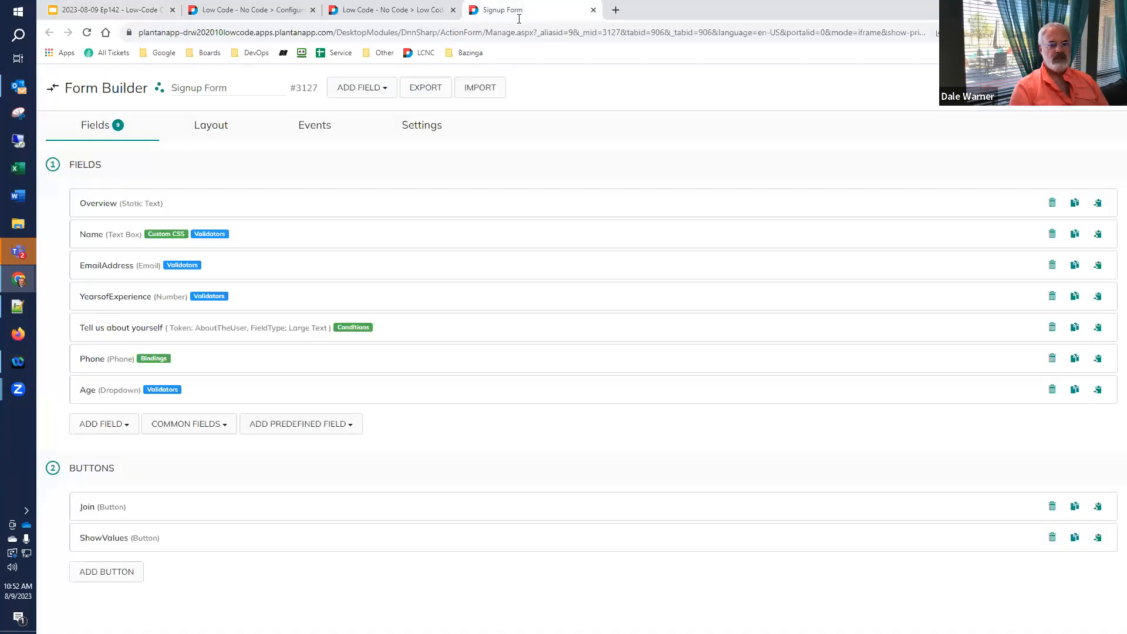
# - Add a Checkbox field to the signup form by searching 'checkb'
pyautogui.click(383, 92)
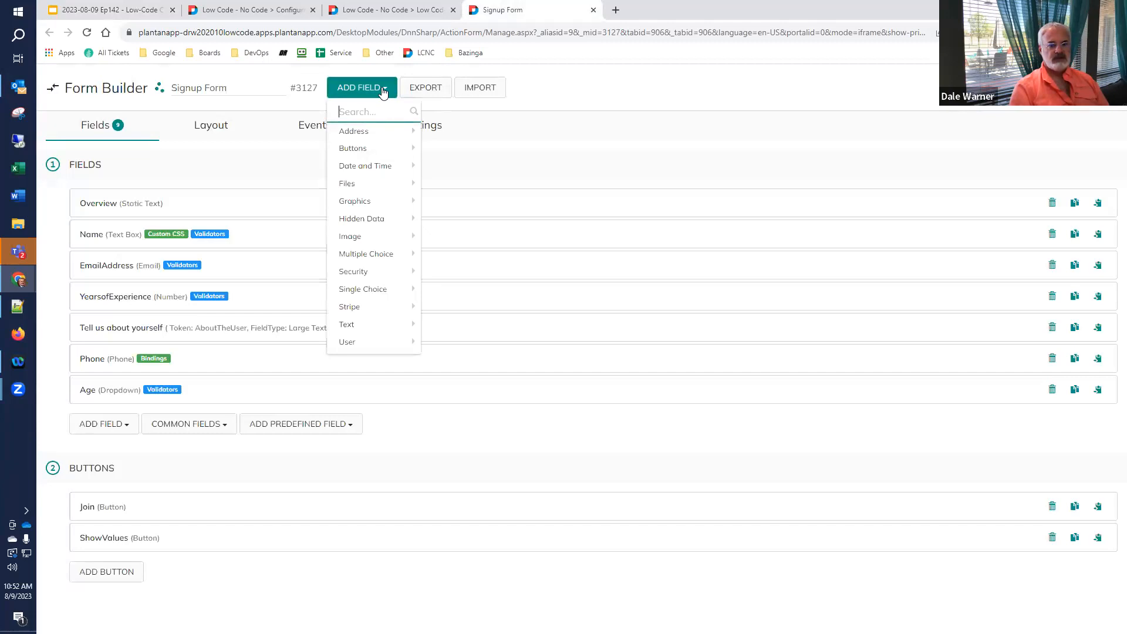
pyautogui.moveTo(360, 256)
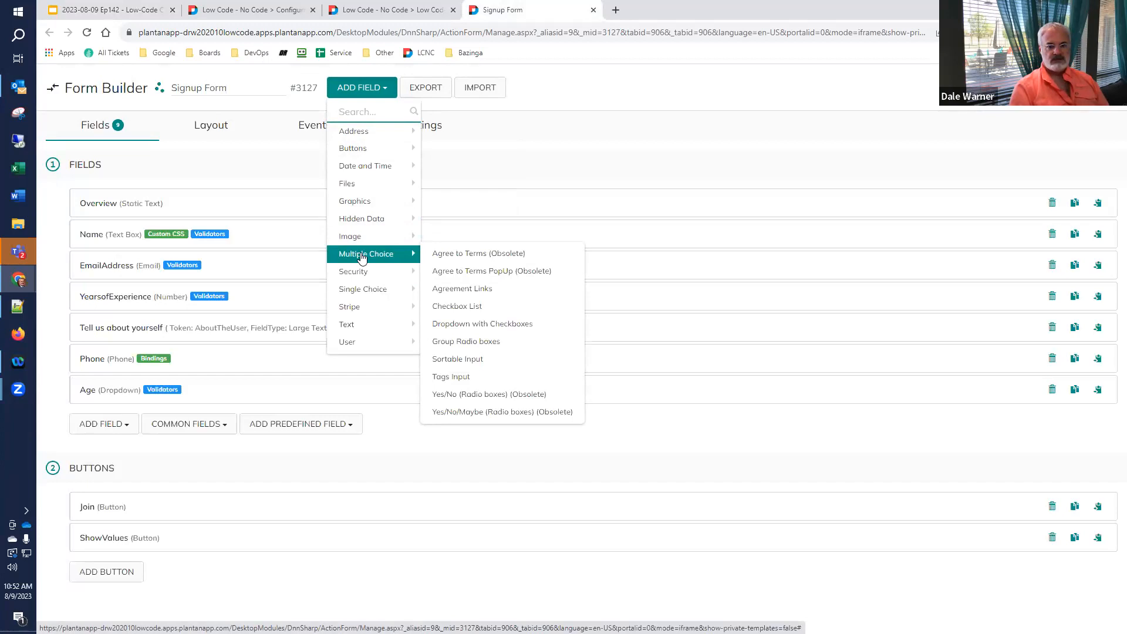
pyautogui.write('checkb')
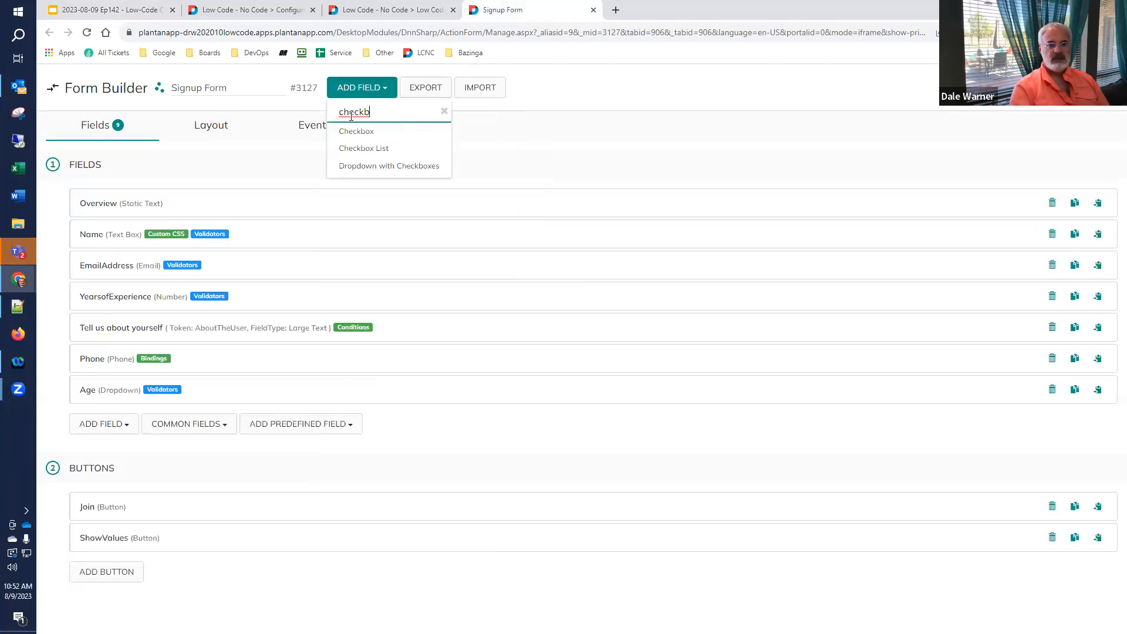
pyautogui.click(352, 132)
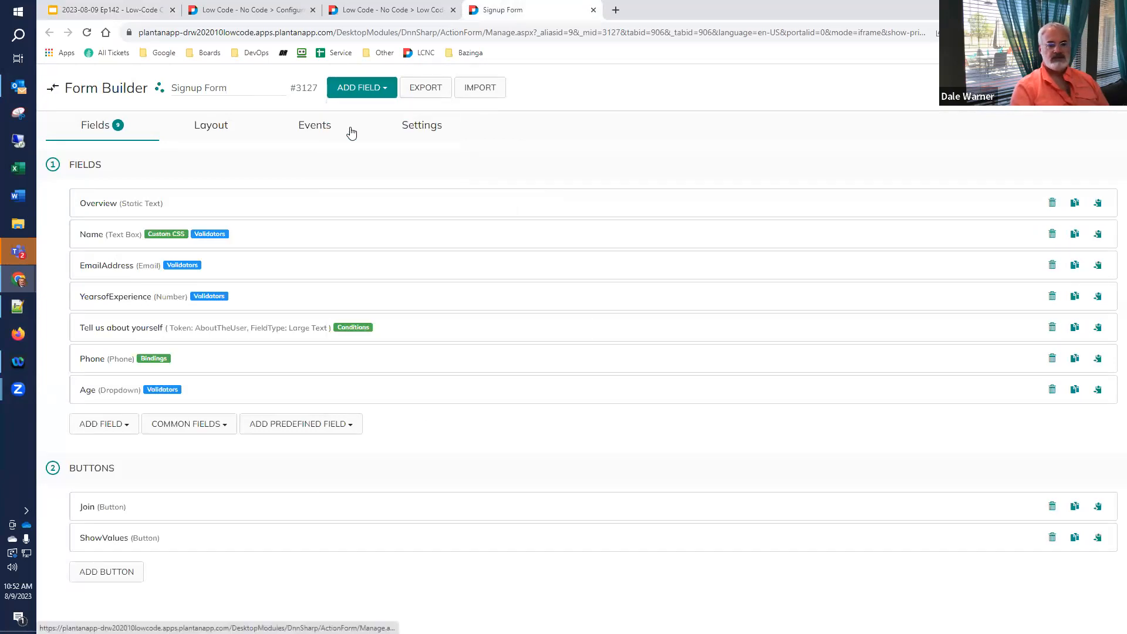
pyautogui.scroll(-2, 305, 368)
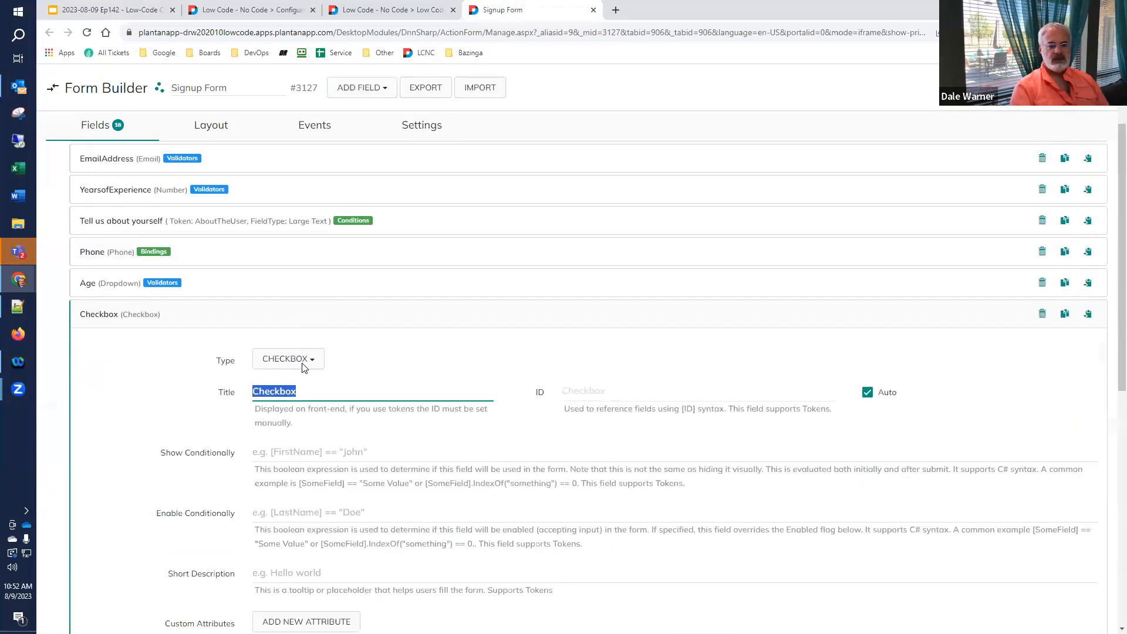
pyautogui.scroll(-2, 305, 368)
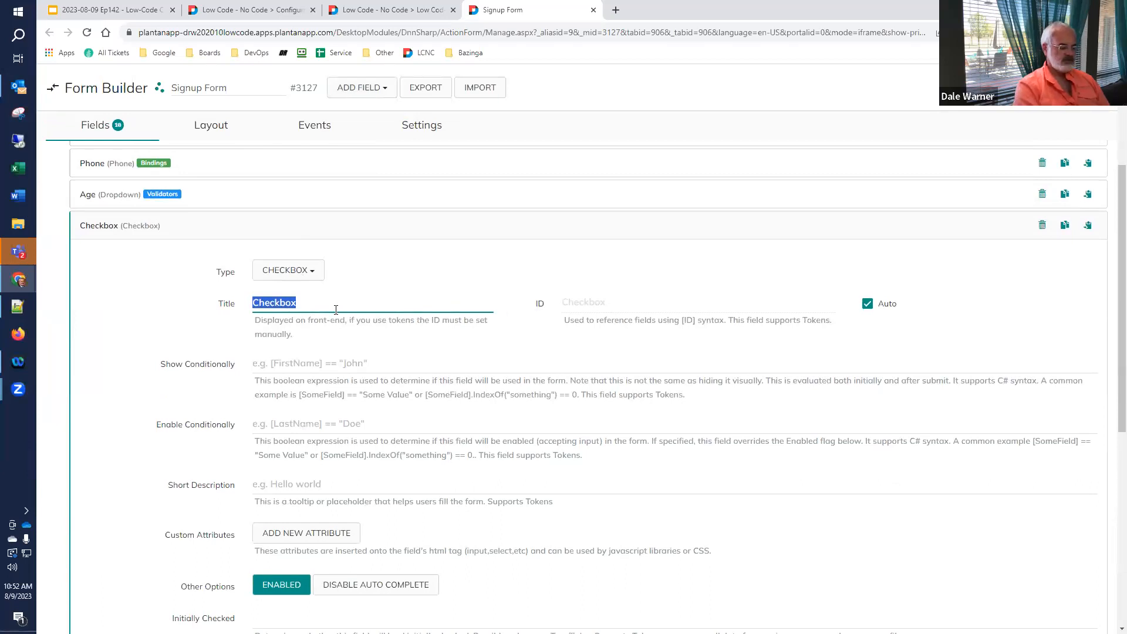
# - Title the field 'What Publications do you want' and change its ID to Publications
pyautogui.write('W')
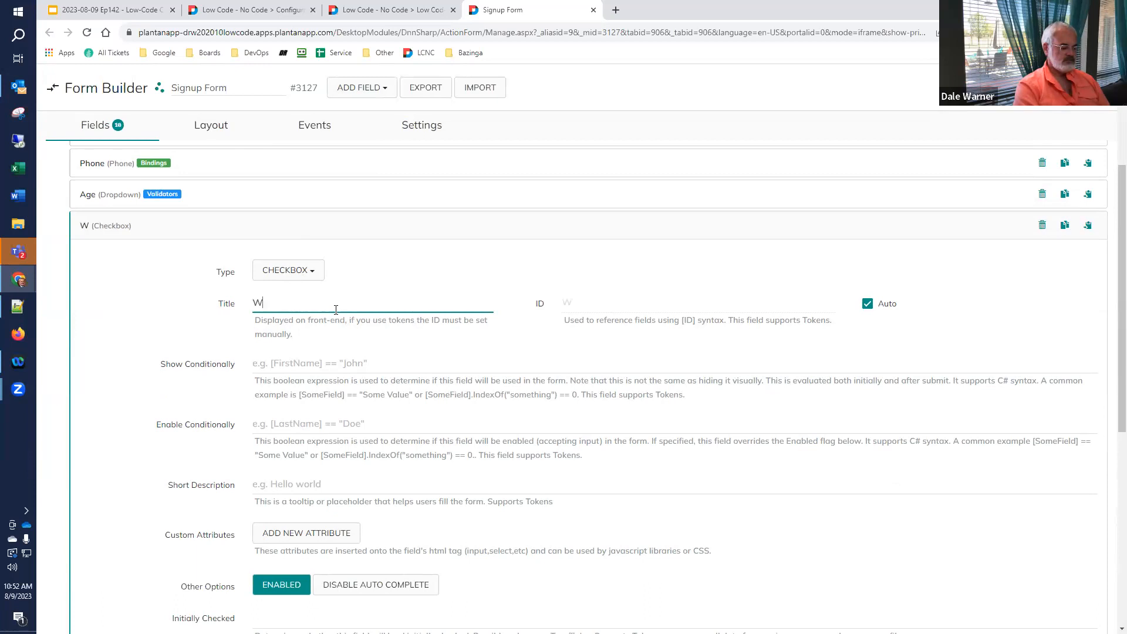
pyautogui.write('hat Public')
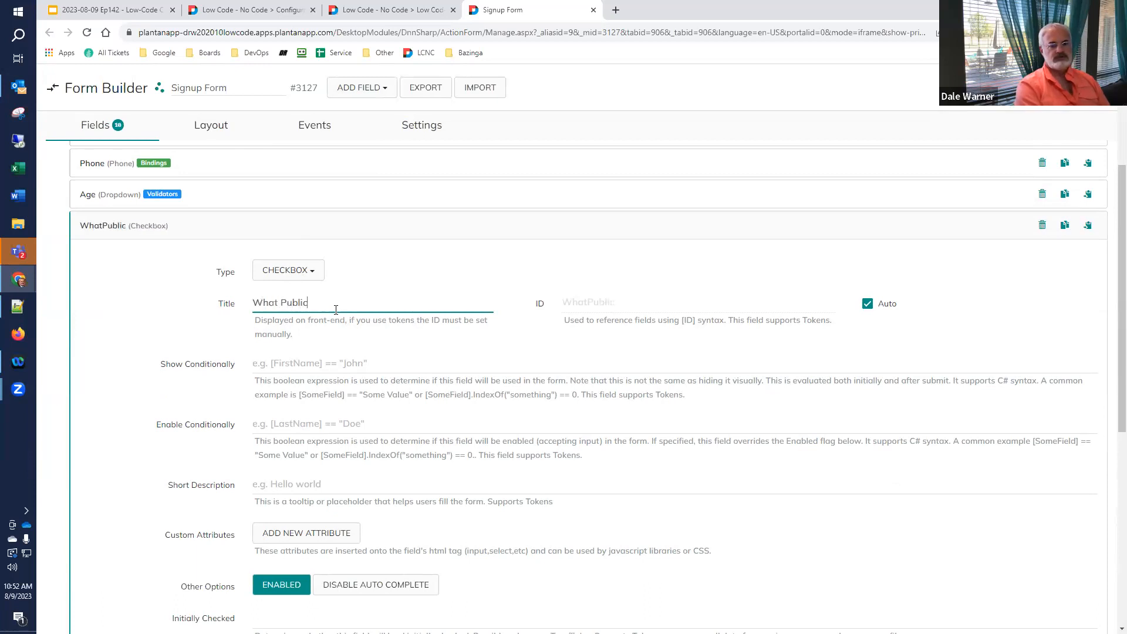
pyautogui.write('ations do you want?')
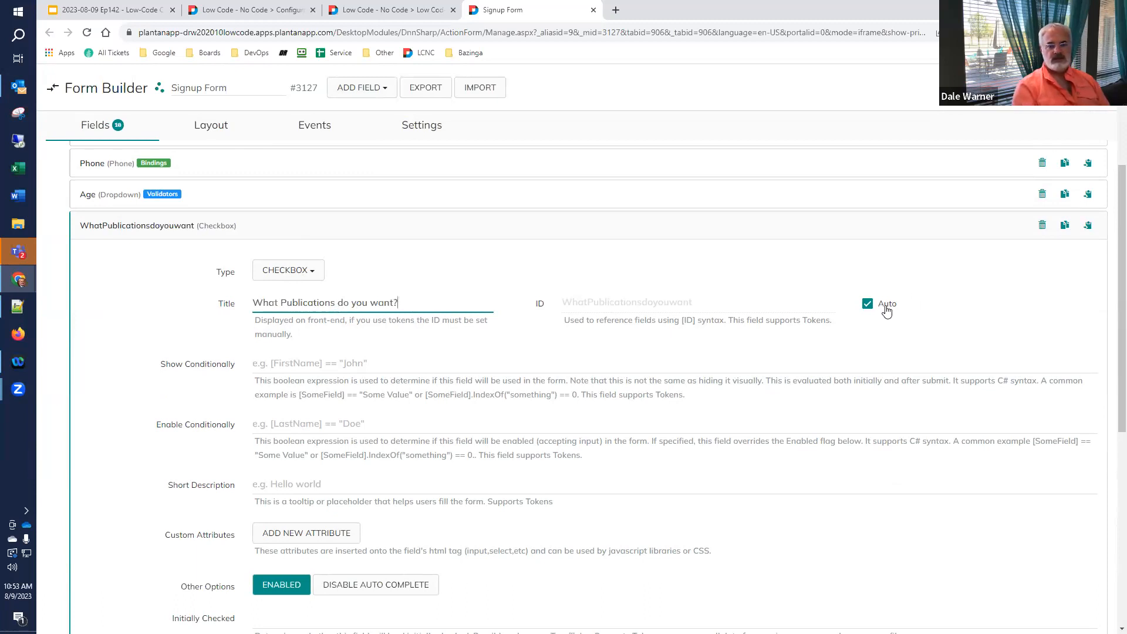
pyautogui.click(868, 304)
pyautogui.hotkey('shift', 'Tab')
pyautogui.hotkey('shift', 'Tab')
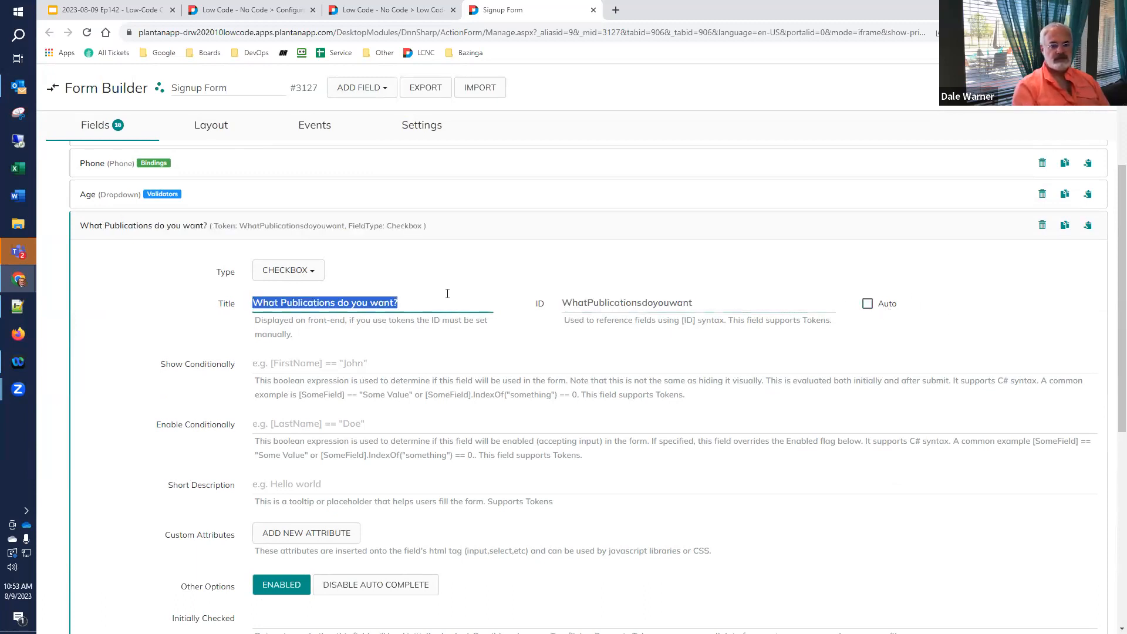
pyautogui.click(729, 302)
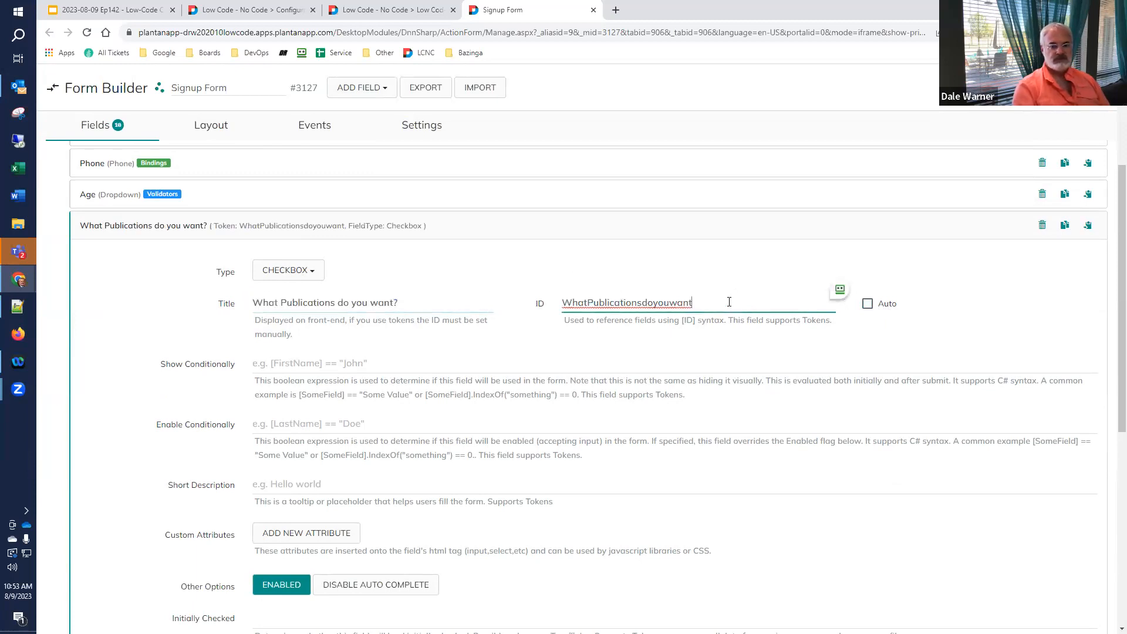
pyautogui.hotkey('ctrl', 'a')
pyautogui.write('Publications')
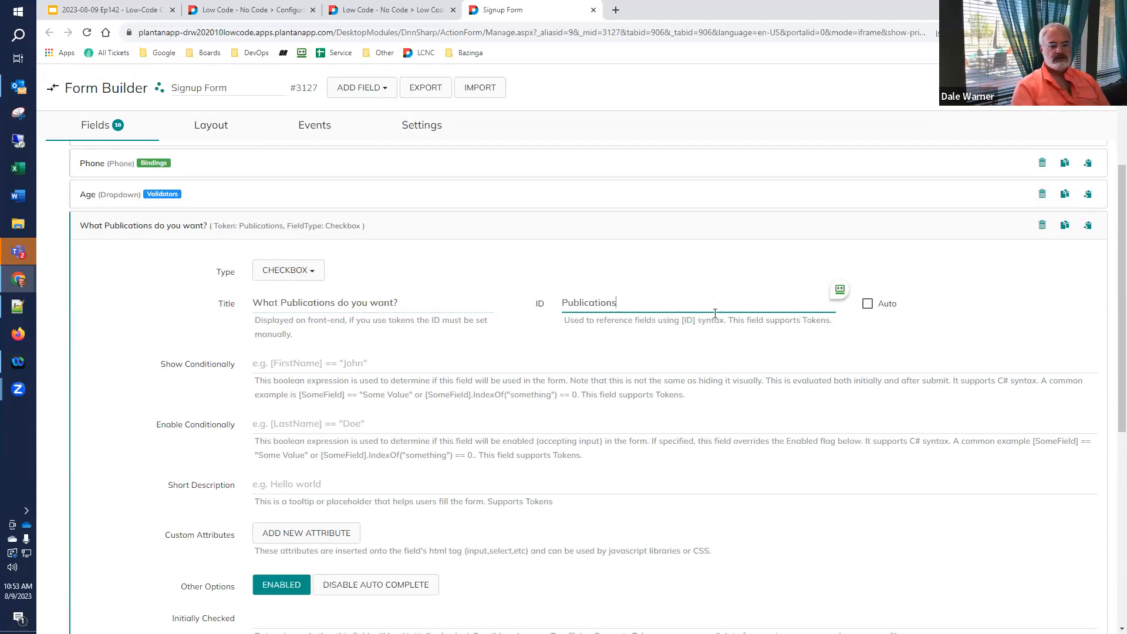
pyautogui.scroll(-5, 563, 329)
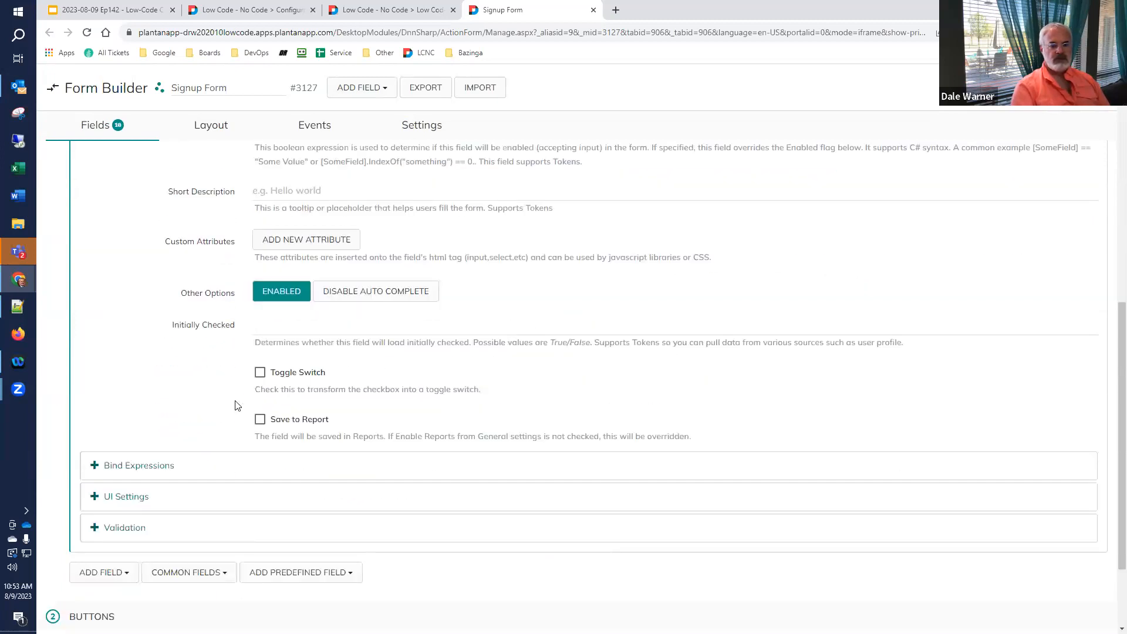
pyautogui.scroll(2, 255, 322)
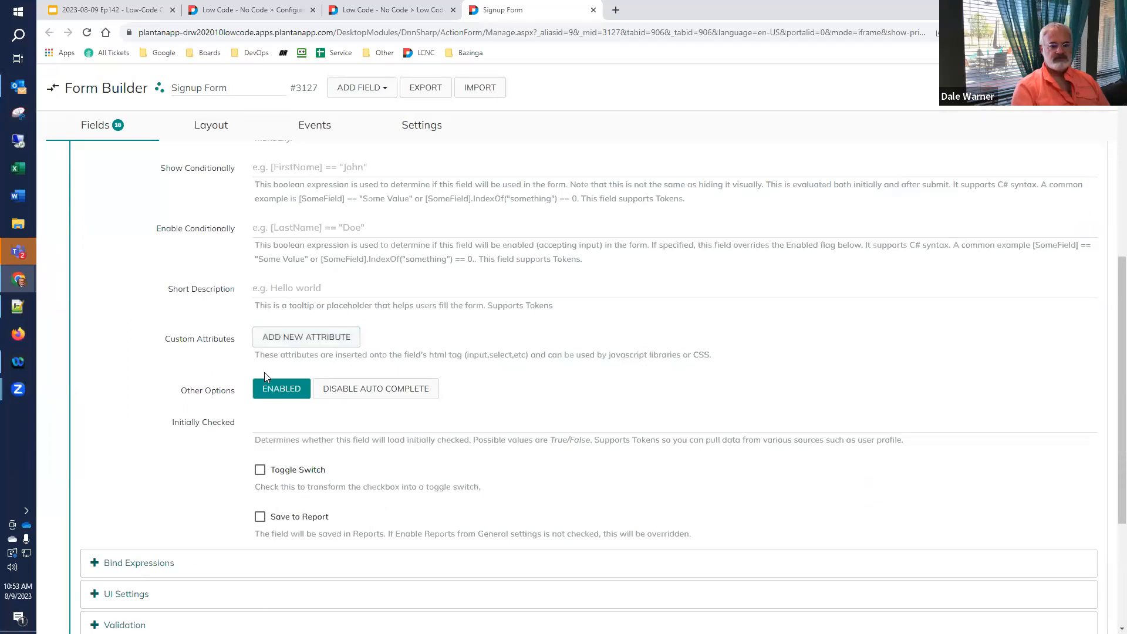
pyautogui.scroll(4, 264, 381)
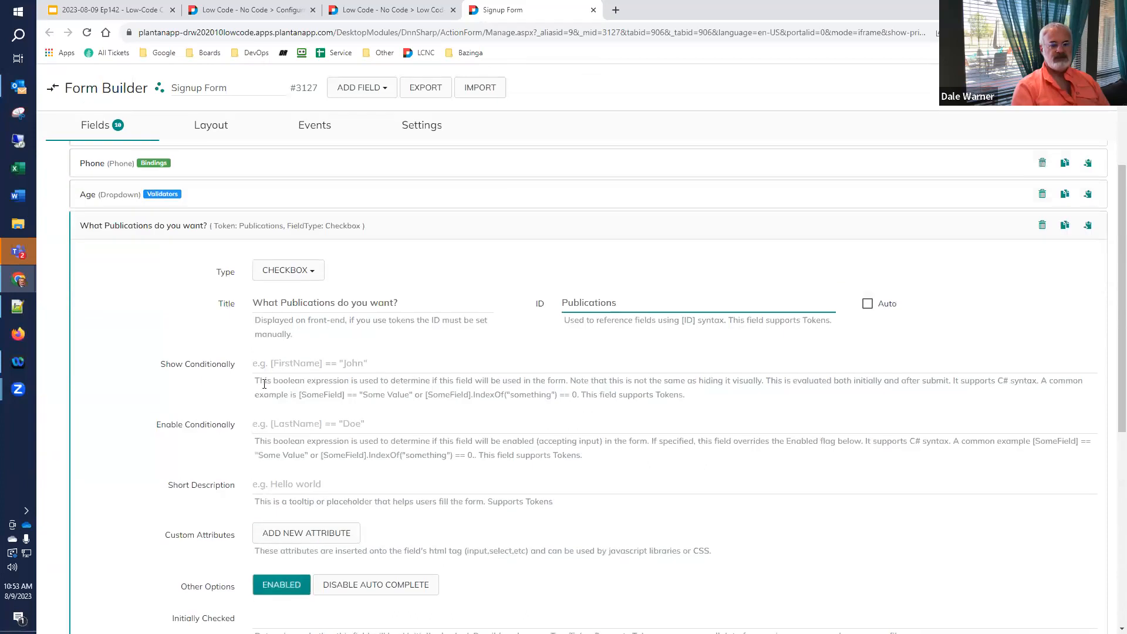
# - Make Publications a Multiple Choice Checkbox List and replace the placeholder items with Product Information
pyautogui.click(313, 273)
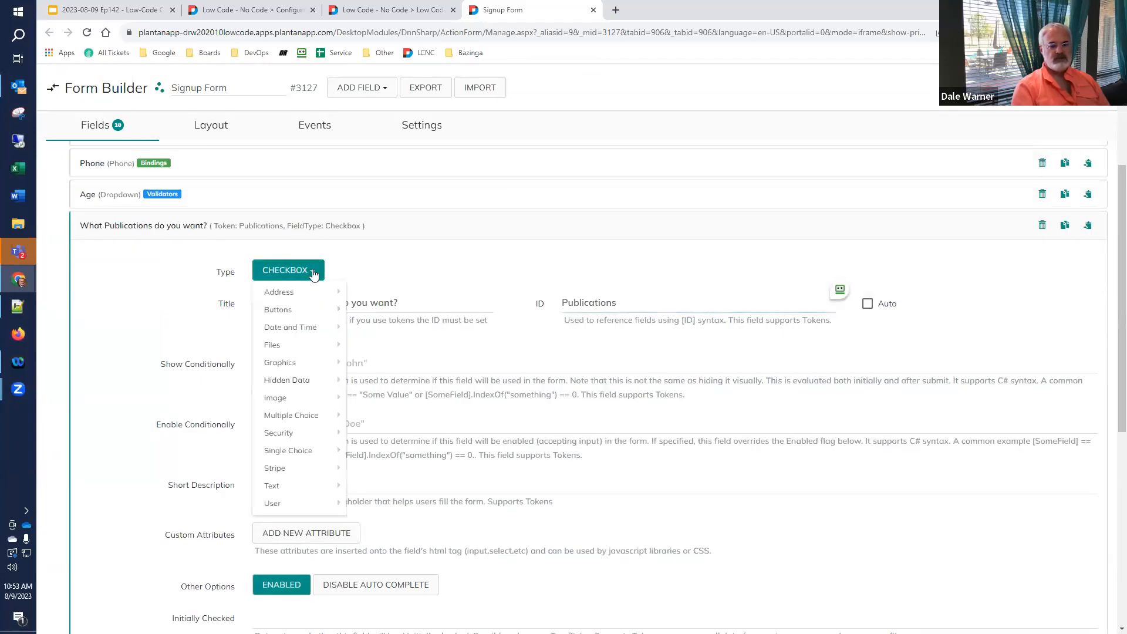
pyautogui.moveTo(311, 418)
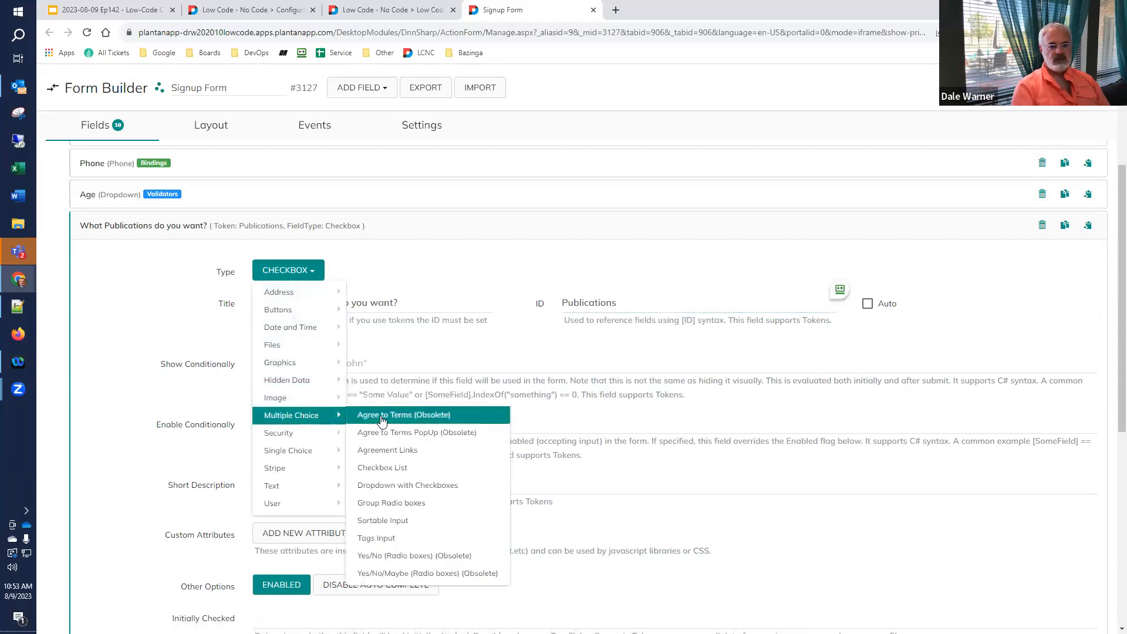
pyautogui.click(385, 468)
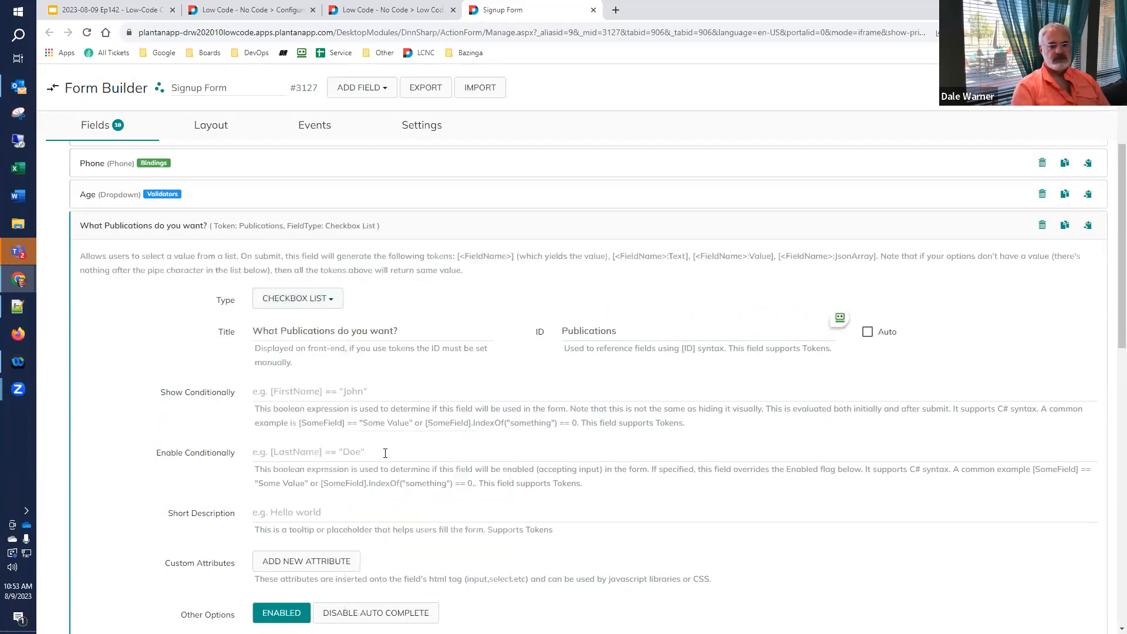
pyautogui.scroll(-2, 370, 367)
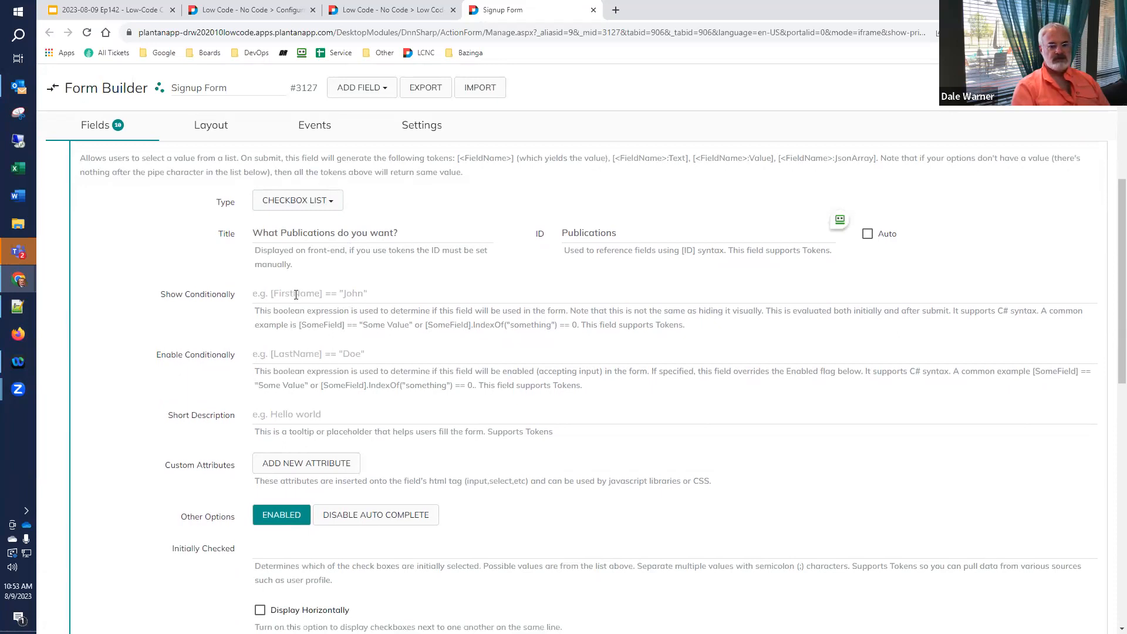
pyautogui.scroll(-7, 297, 294)
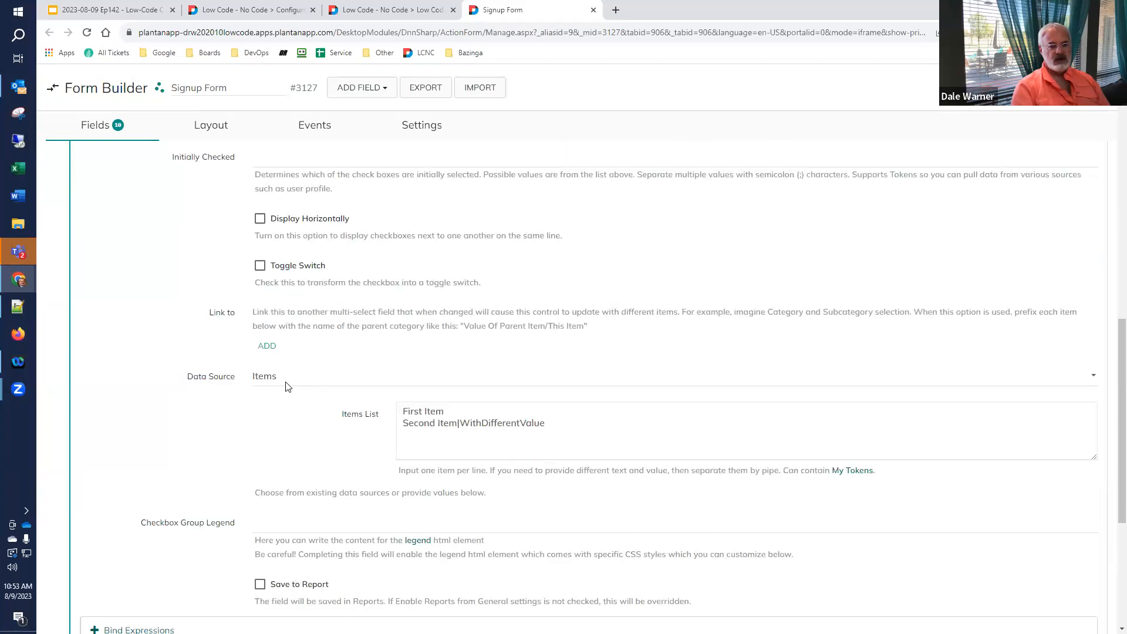
pyautogui.click(621, 433)
pyautogui.hotkey('ctrl', 'a')
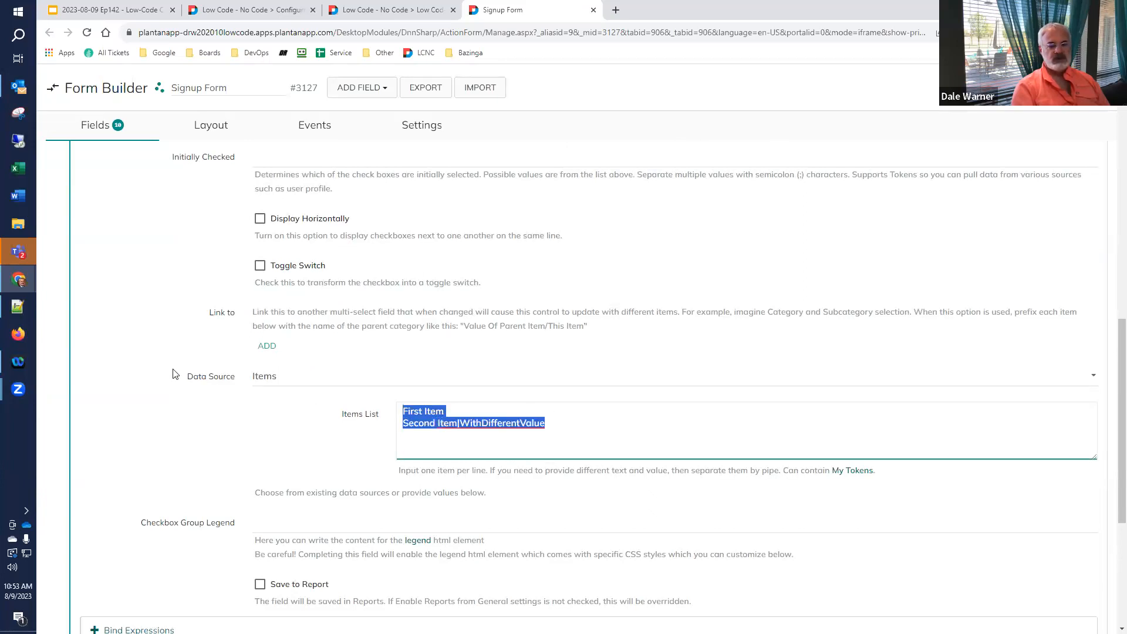
pyautogui.write('Product Information')
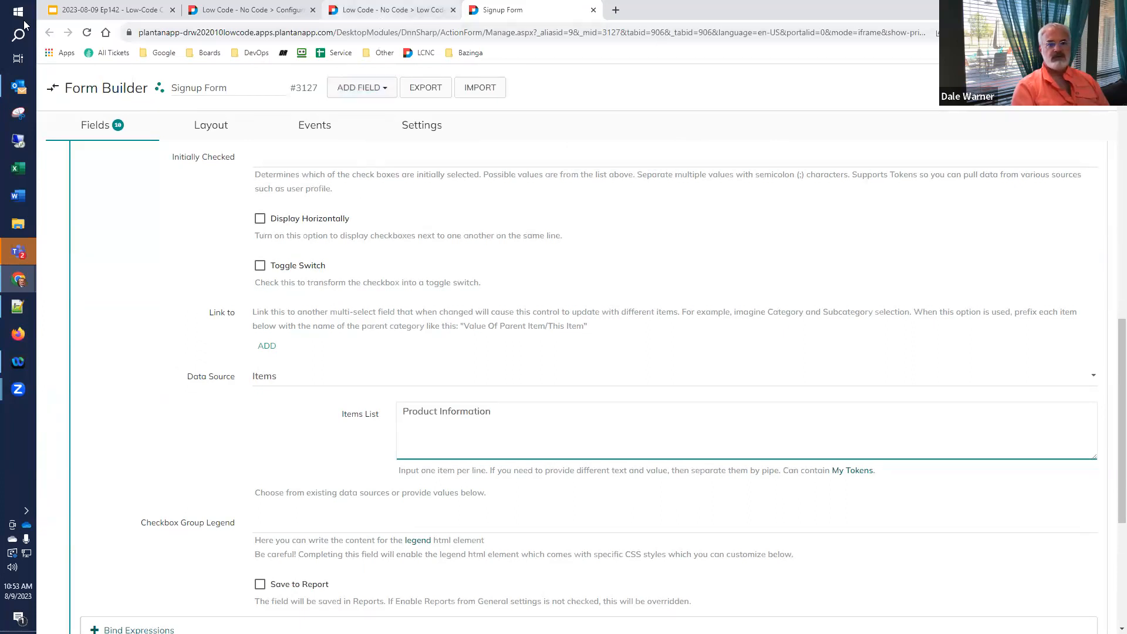
# - Copy 'Sales and Promotions' from the slide and add it as the second item
pyautogui.click(97, 10)
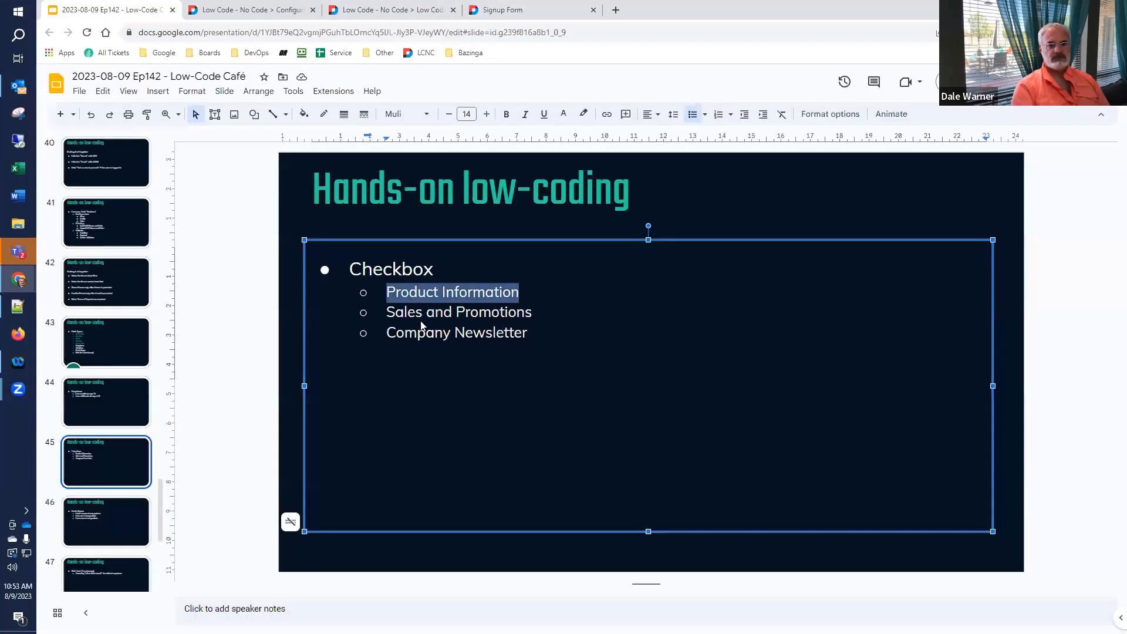
pyautogui.click(471, 317)
pyautogui.moveTo(457, 318); pyautogui.dragTo(382, 316)
pyautogui.hotkey('ctrl', 'c')
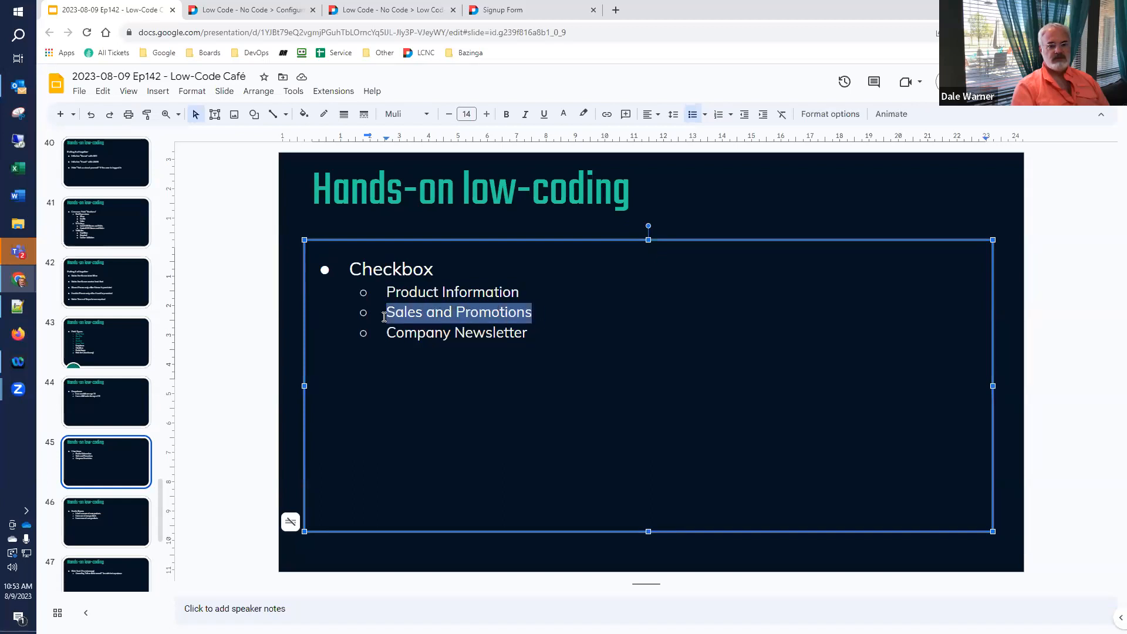
pyautogui.click(526, 8)
pyautogui.press('Return')
pyautogui.hotkey('ctrl', 'v')
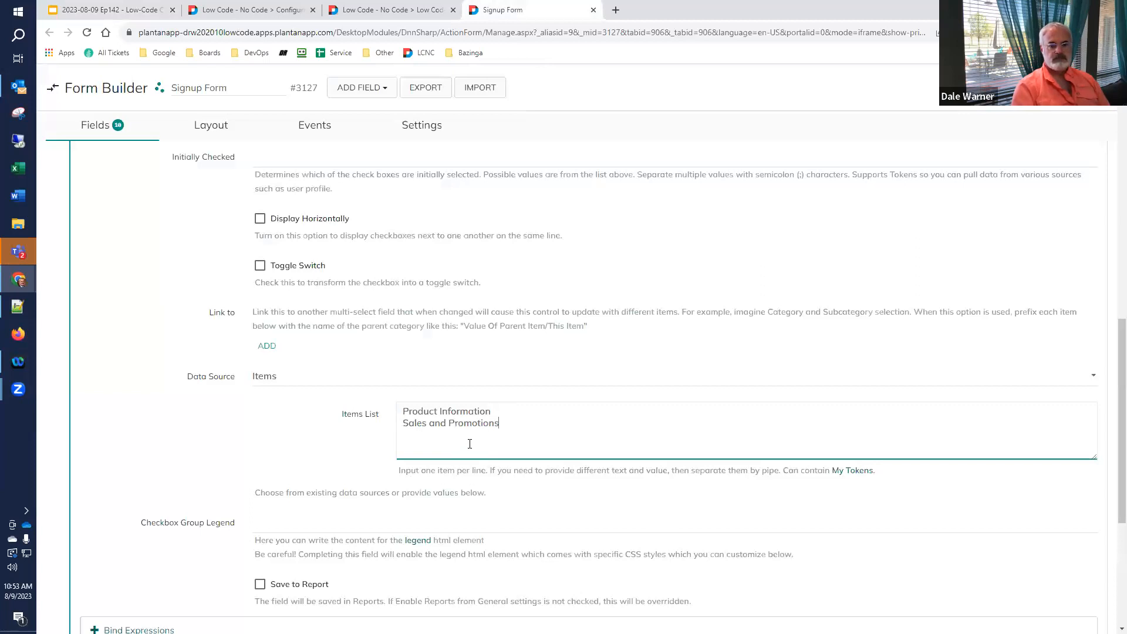
# - Copy 'Company Newsletter' from the slide and add it as the third item
pyautogui.click(125, 18)
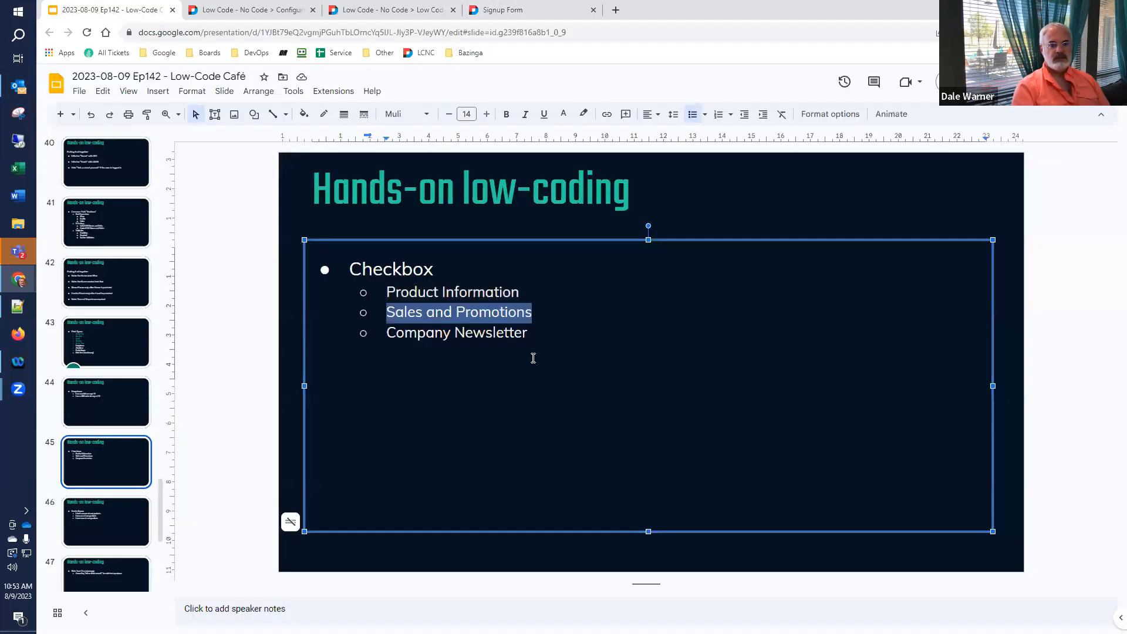
pyautogui.click(536, 330)
pyautogui.moveTo(536, 331); pyautogui.dragTo(383, 335)
pyautogui.hotkey('ctrl', 'c')
pyautogui.click(502, 10)
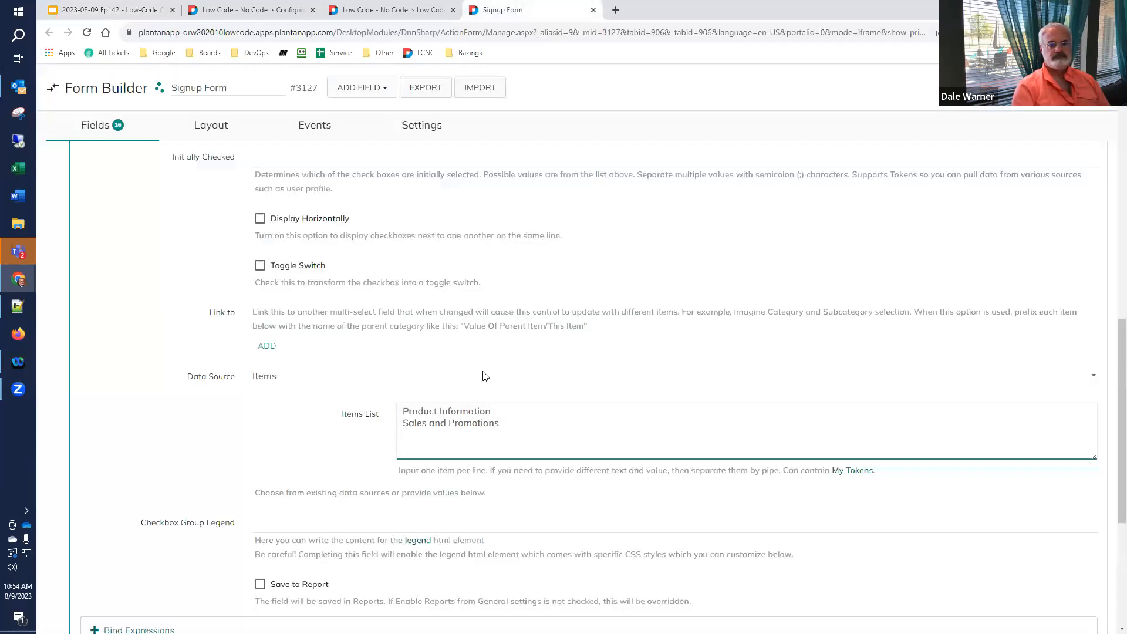
pyautogui.press('Return')
pyautogui.hotkey('ctrl', 'v')
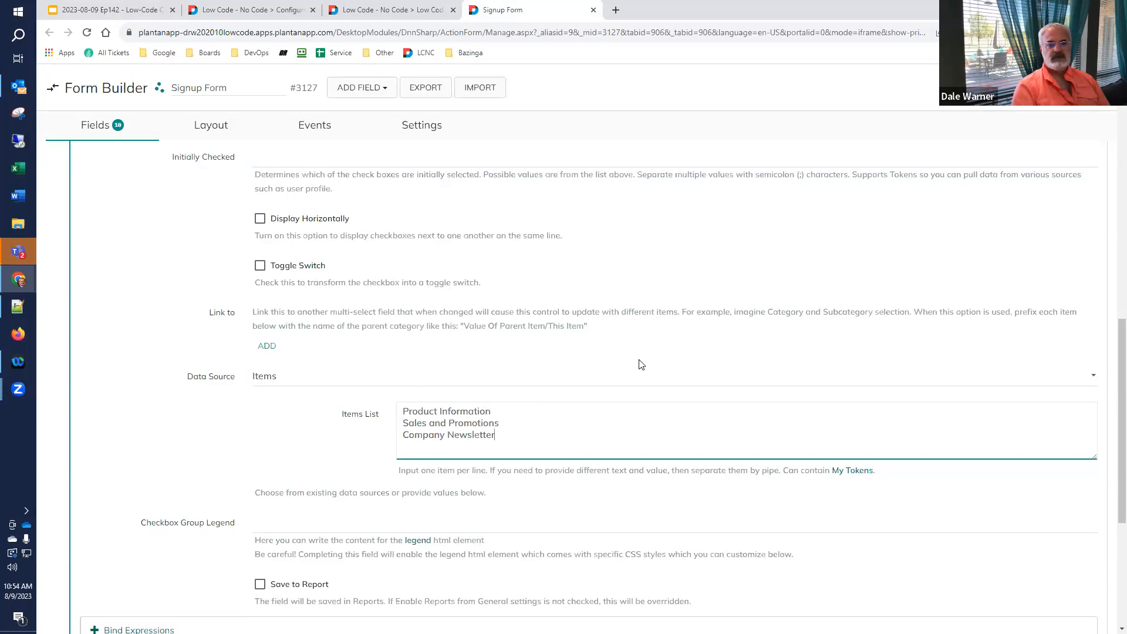
pyautogui.click(1057, 87)
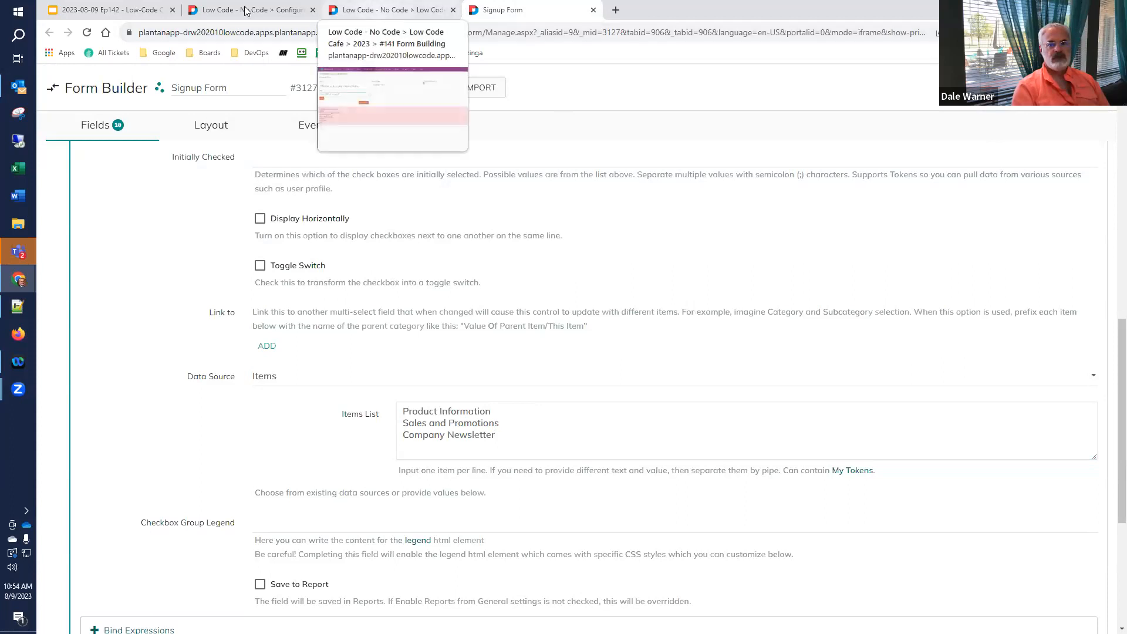
# - Reload the live form, tick Product Information and Sales and Promotions, and show the values
pyautogui.click(378, 12)
pyautogui.click(87, 33)
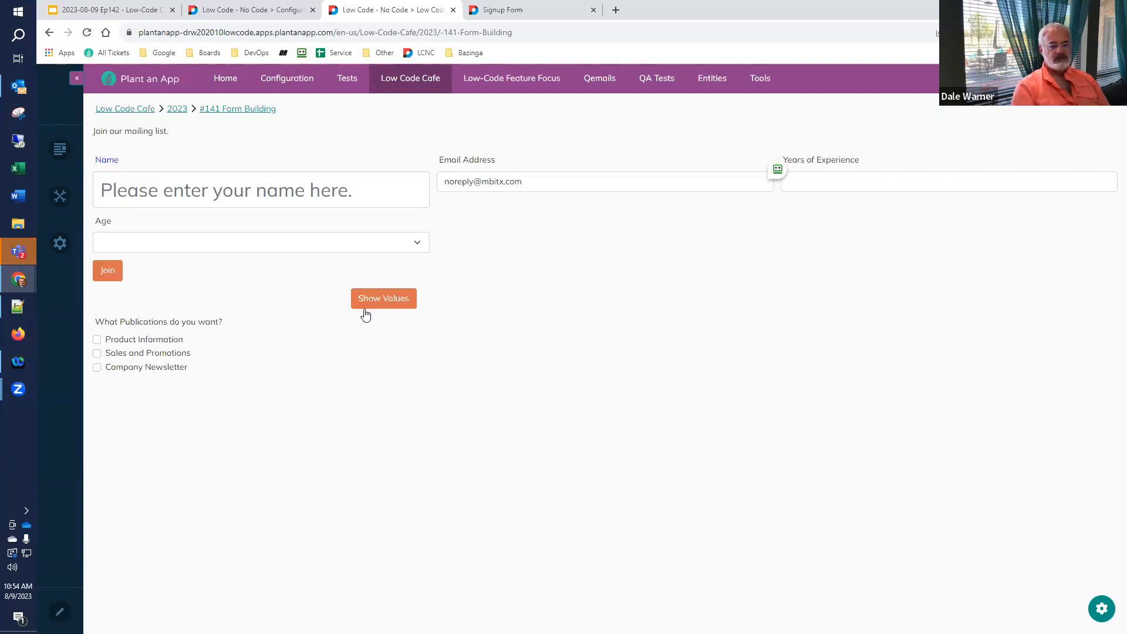
pyautogui.click(128, 343)
pyautogui.click(129, 343)
pyautogui.click(128, 353)
pyautogui.click(133, 342)
pyautogui.click(134, 341)
pyautogui.click(126, 341)
pyautogui.click(127, 354)
pyautogui.click(371, 304)
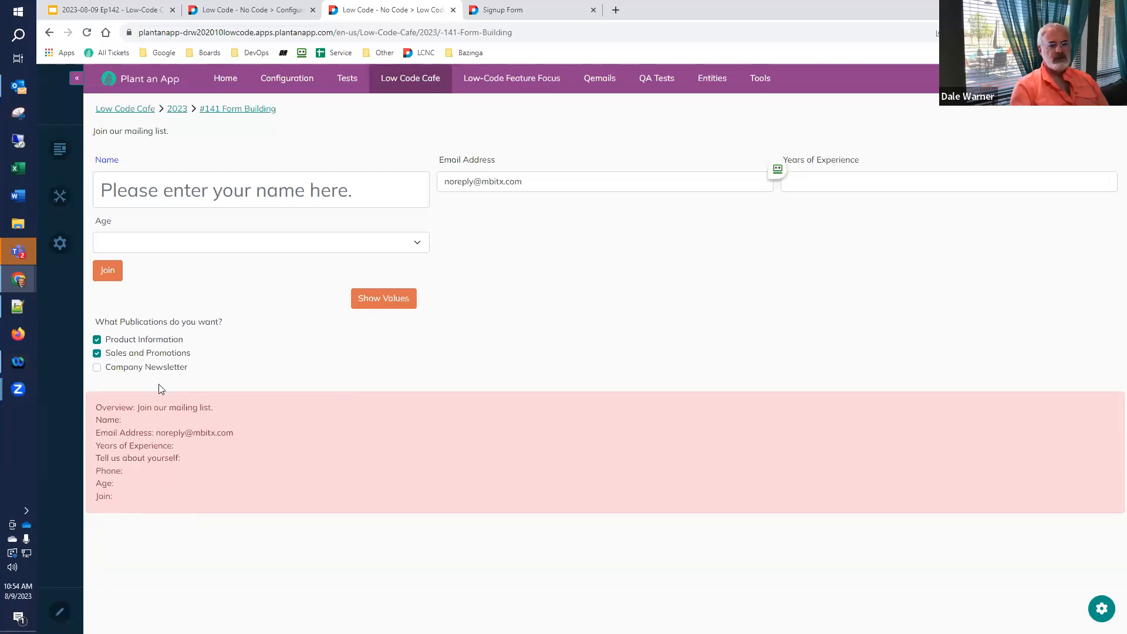
pyautogui.click(519, 6)
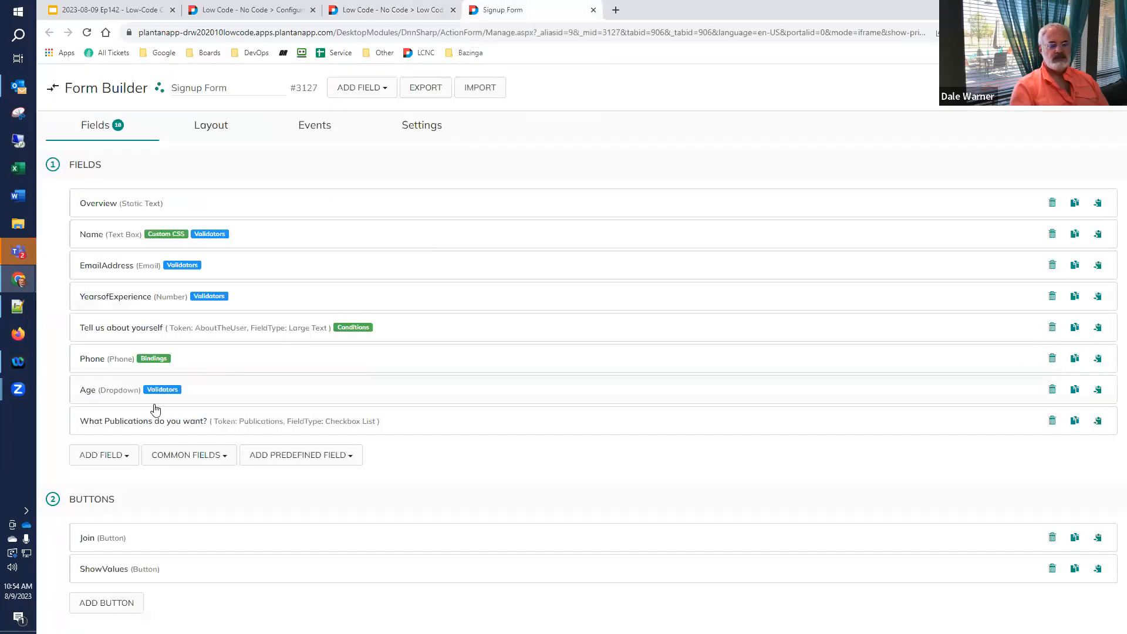
# - In the layout grid, place Publications beside Age at 4/12 width
pyautogui.click(210, 124)
pyautogui.moveTo(110, 367); pyautogui.dragTo(424, 294)
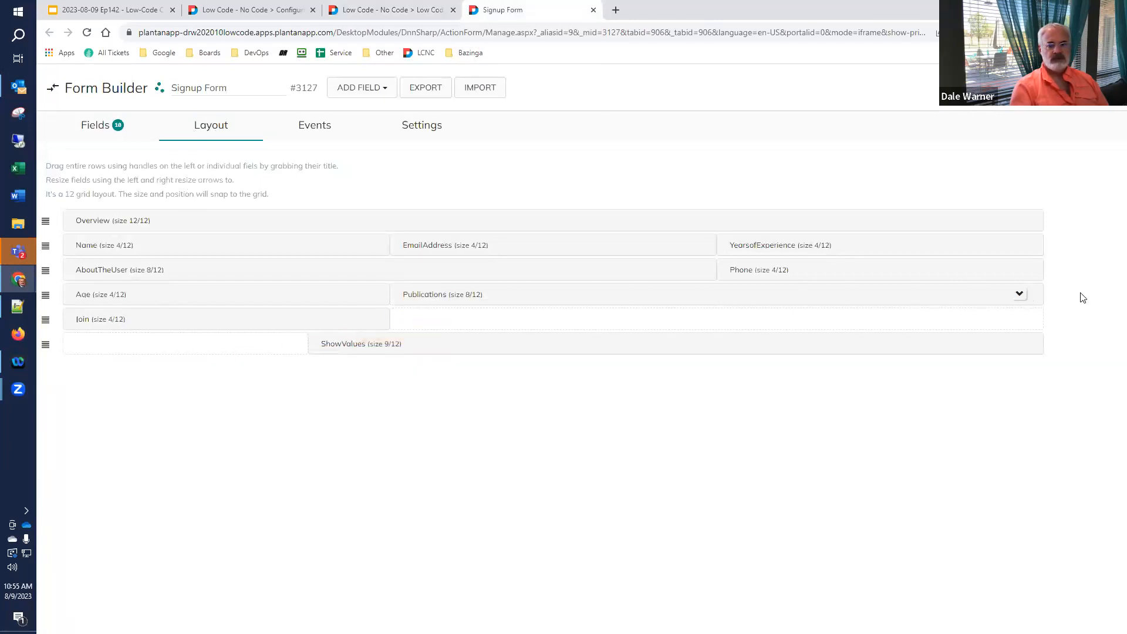
pyautogui.moveTo(1046, 297); pyautogui.dragTo(717, 294)
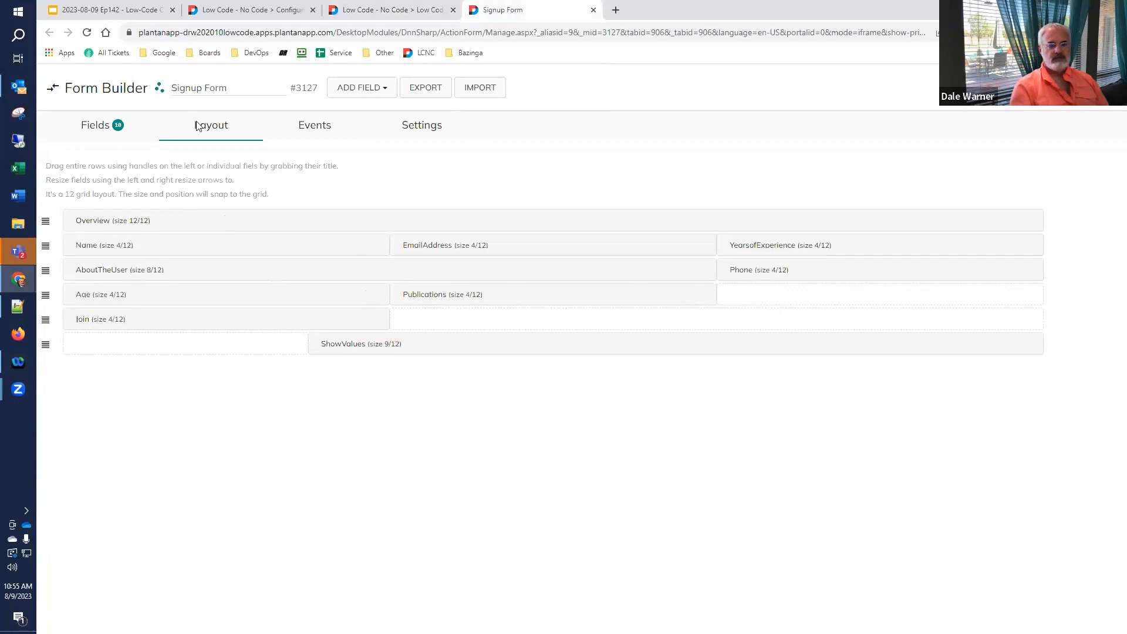
pyautogui.click(78, 131)
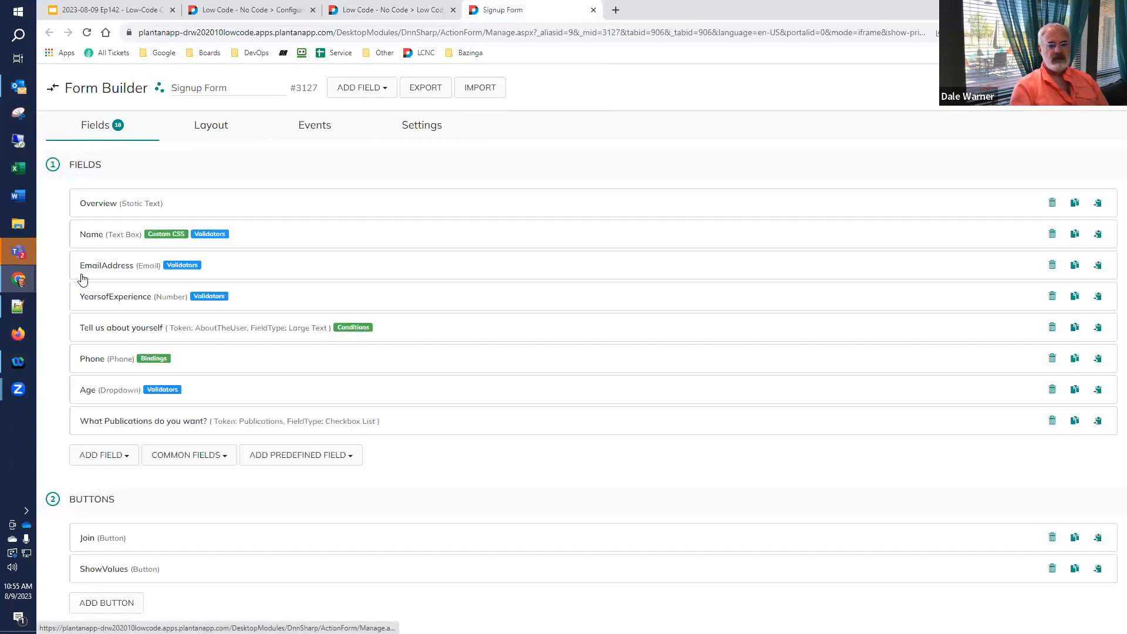
# - Clear the ShowValues Display Error Message text and refill it with all field tokens
pyautogui.click(106, 569)
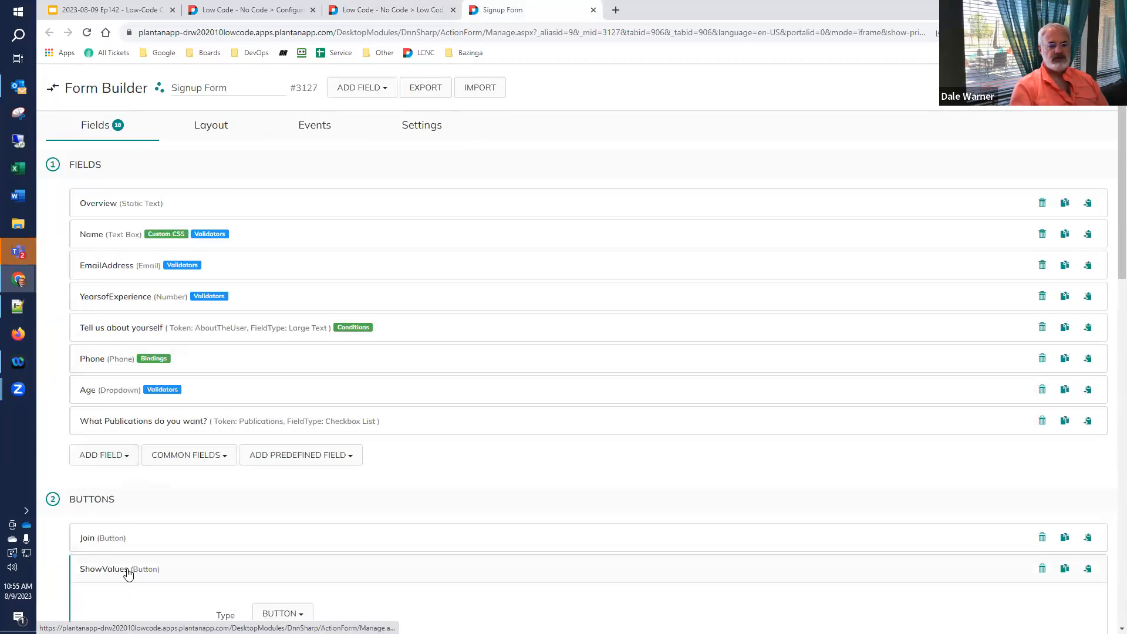
pyautogui.scroll(-15, 129, 573)
pyautogui.scroll(-2, 147, 560)
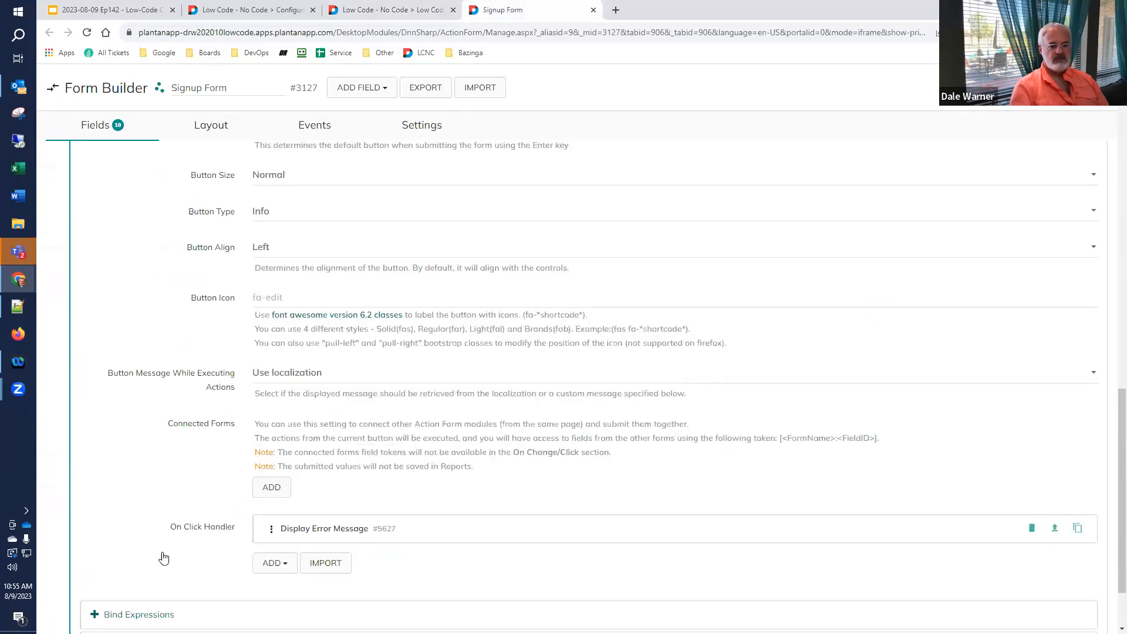
pyautogui.click(338, 449)
pyautogui.scroll(-7, 339, 451)
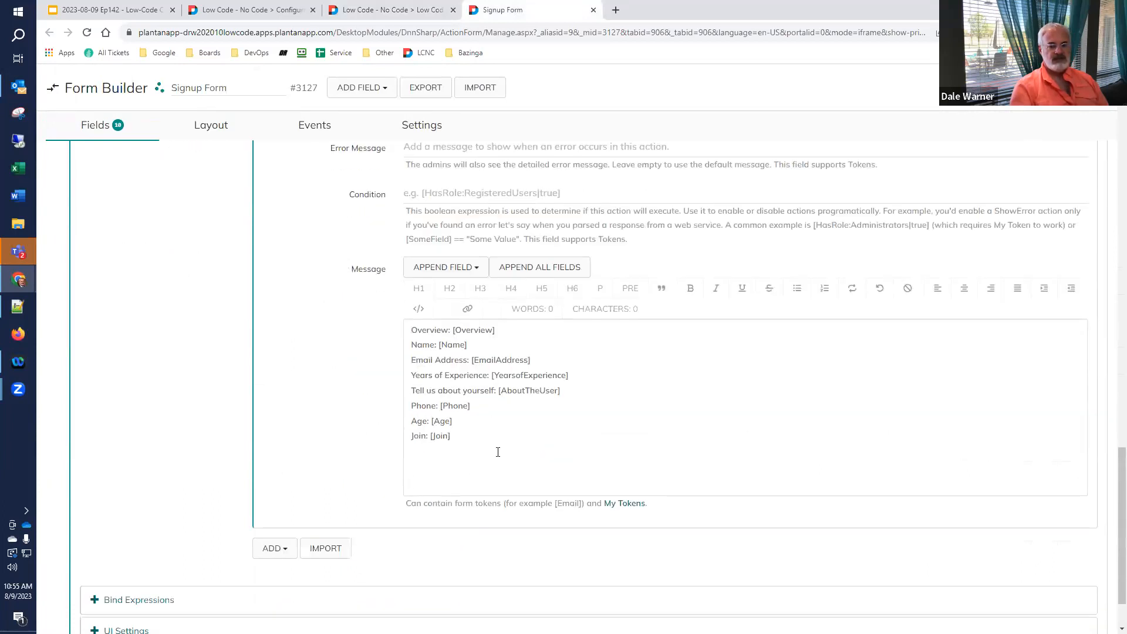
pyautogui.moveTo(499, 454); pyautogui.dragTo(360, 312)
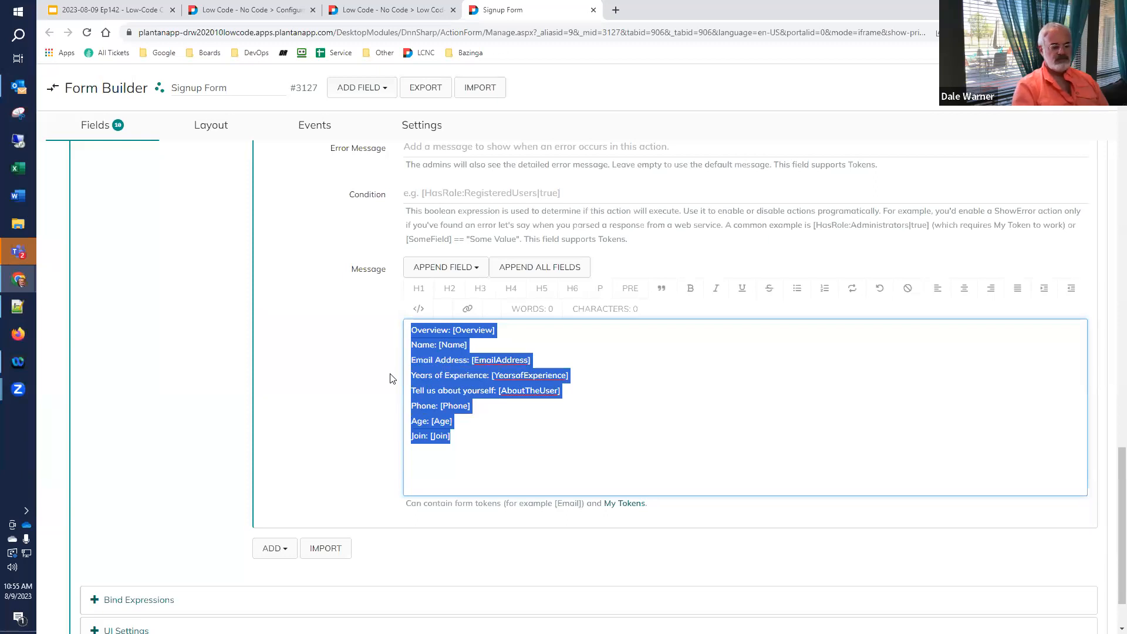
pyautogui.press('Delete')
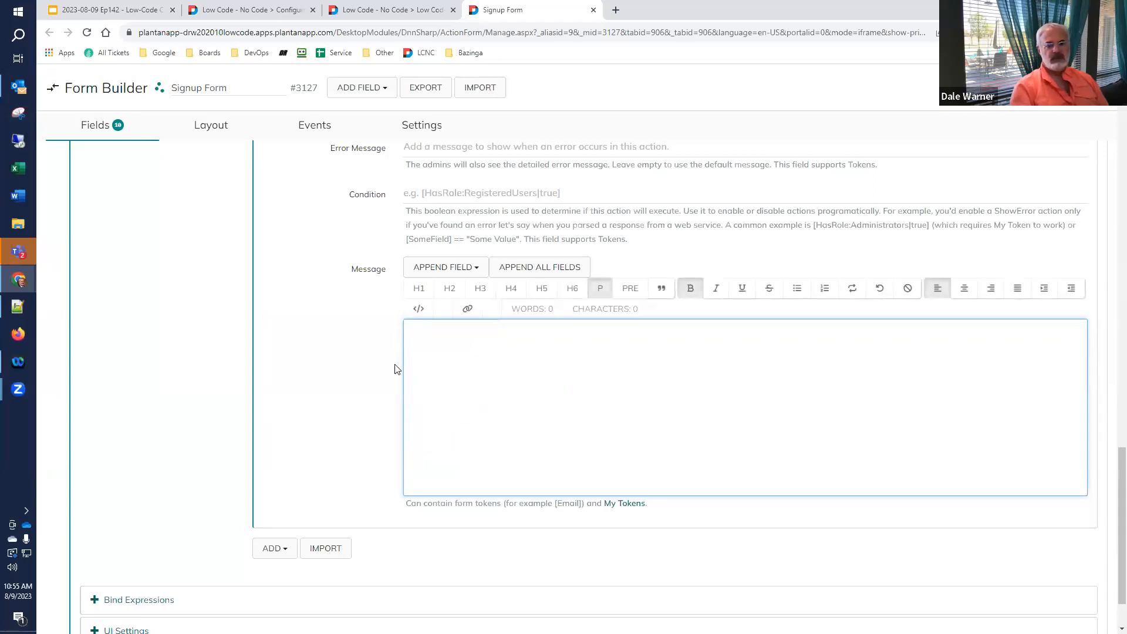
pyautogui.click(560, 268)
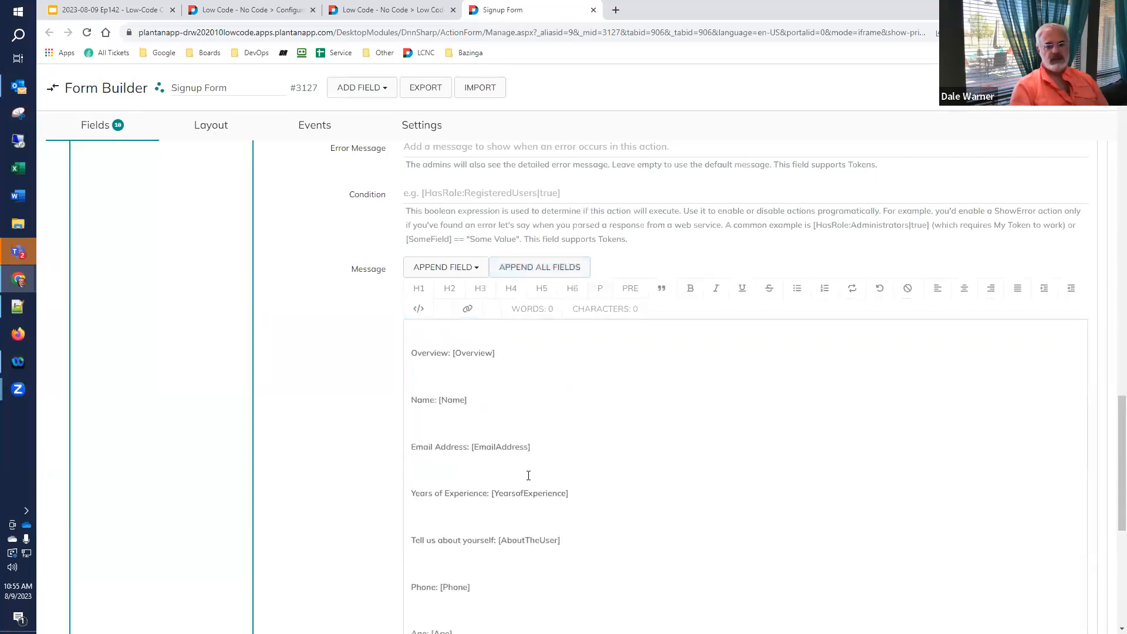
pyautogui.scroll(-5, 423, 496)
pyautogui.scroll(-2, 406, 538)
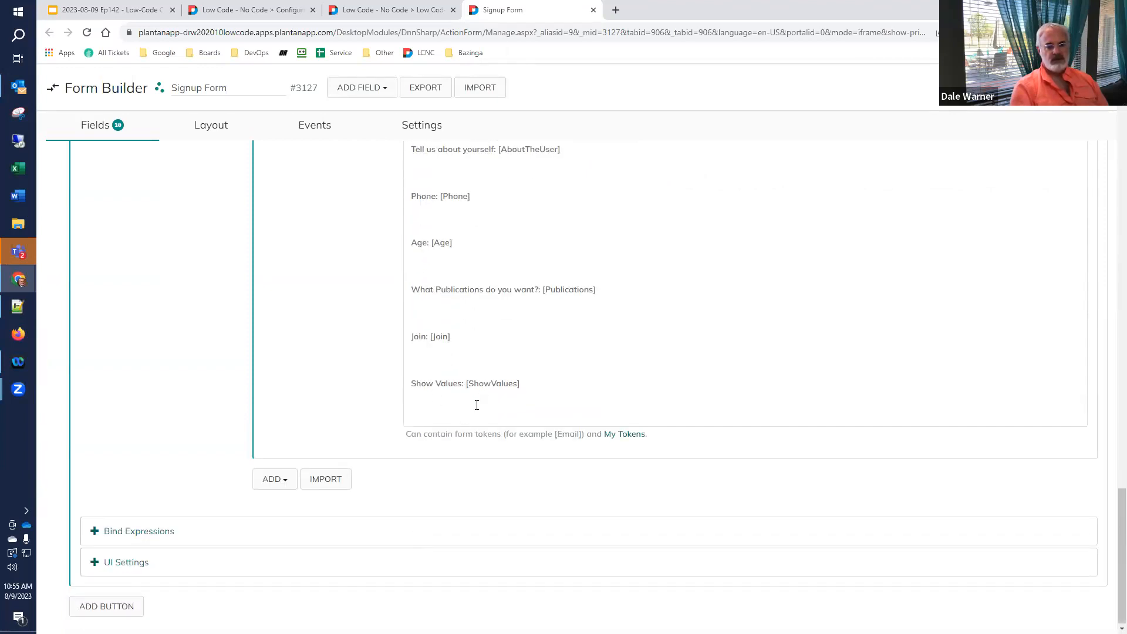
pyautogui.click(371, 11)
# - Reload the live form, tick all three publications, and check Show Values lists them comma-separated
pyautogui.click(86, 32)
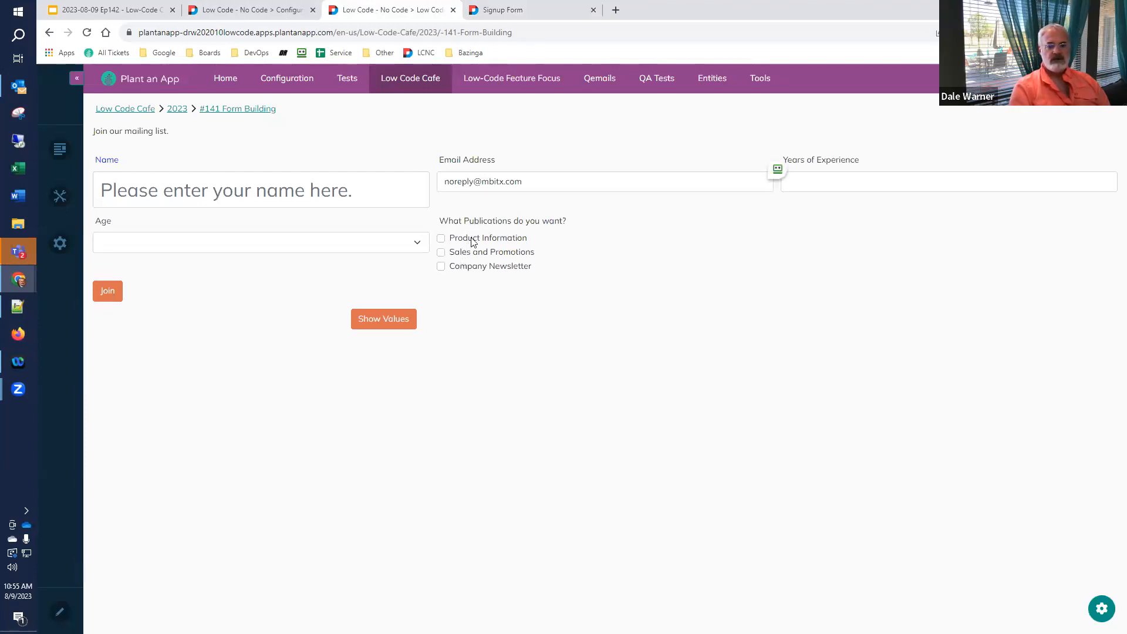
pyautogui.click(388, 323)
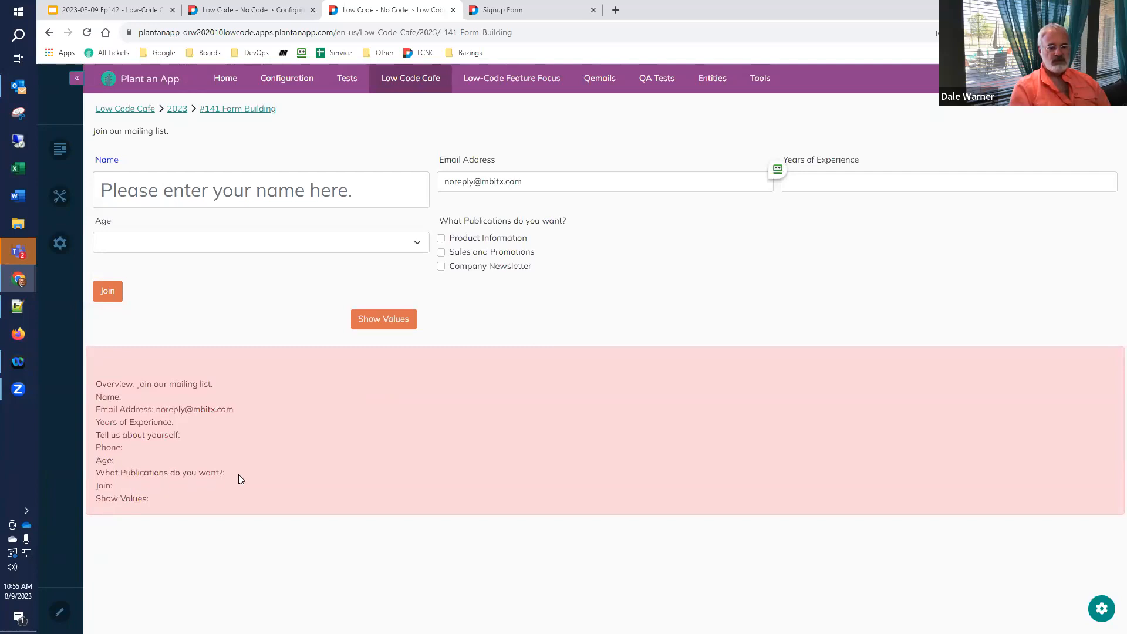
pyautogui.click(441, 239)
pyautogui.click(441, 253)
pyautogui.click(387, 320)
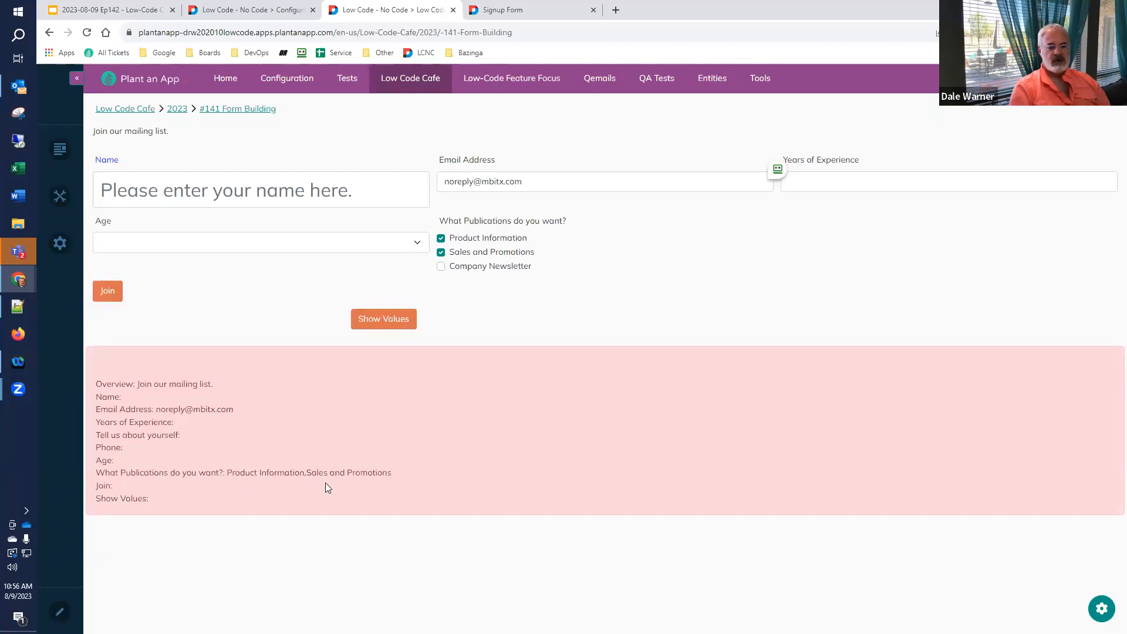
pyautogui.click(441, 266)
pyautogui.click(395, 322)
# - Untick all three publications and confirm Show Values lists none
pyautogui.click(441, 239)
pyautogui.click(441, 252)
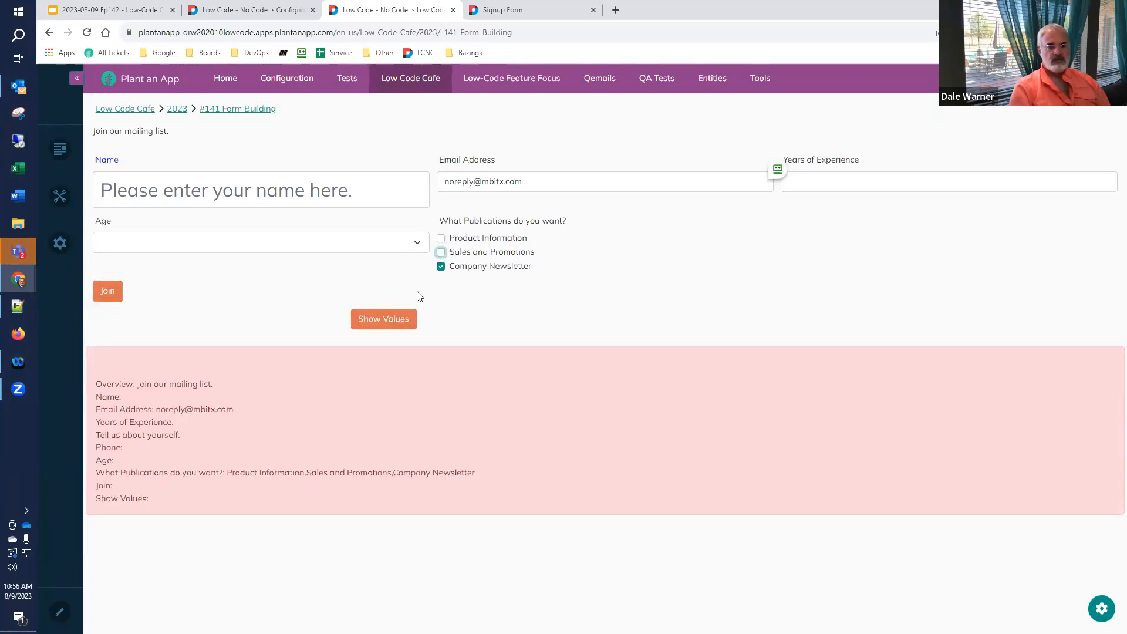
pyautogui.click(391, 317)
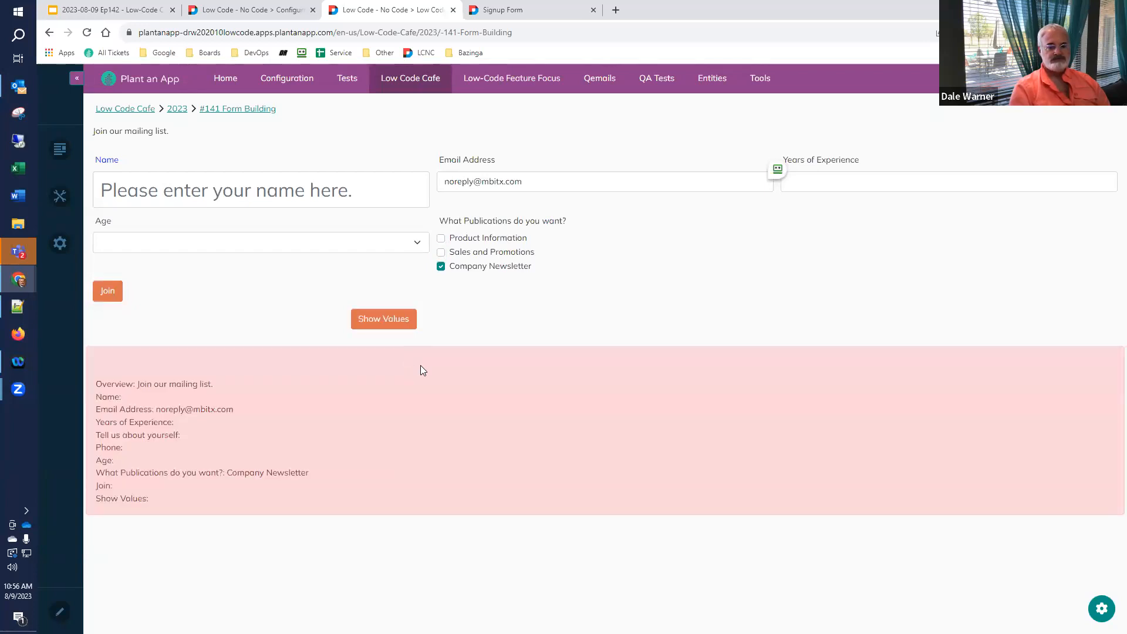
pyautogui.click(441, 266)
pyautogui.click(406, 313)
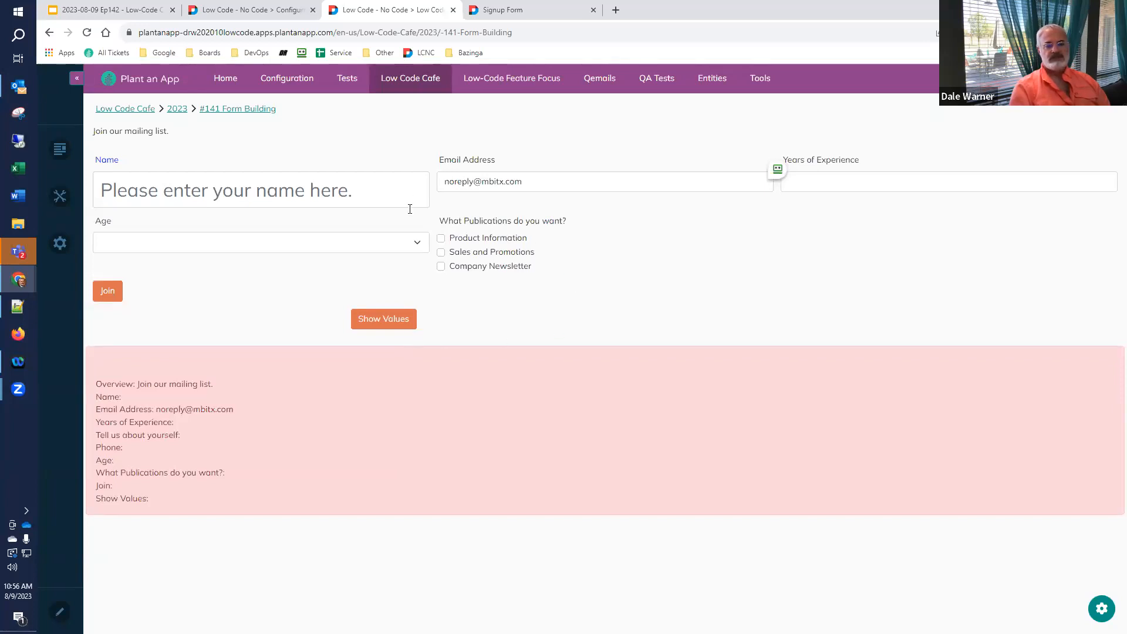
pyautogui.click(489, 12)
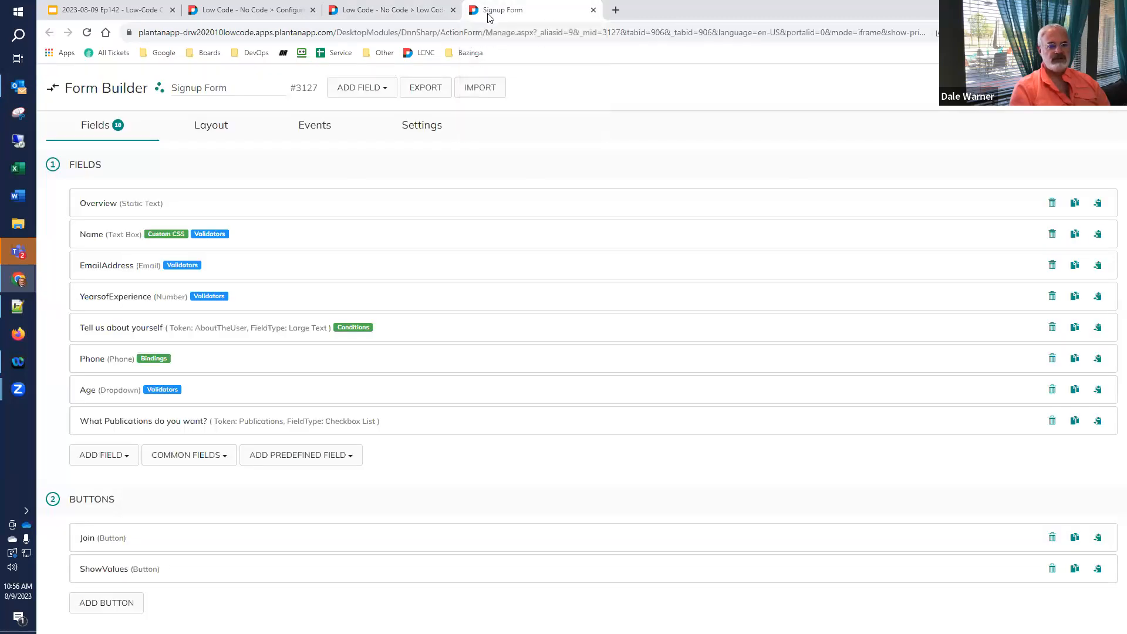
# - Tick Required in the What Publications do you want? field's Validation settings
pyautogui.click(117, 427)
pyautogui.scroll(-5, 214, 325)
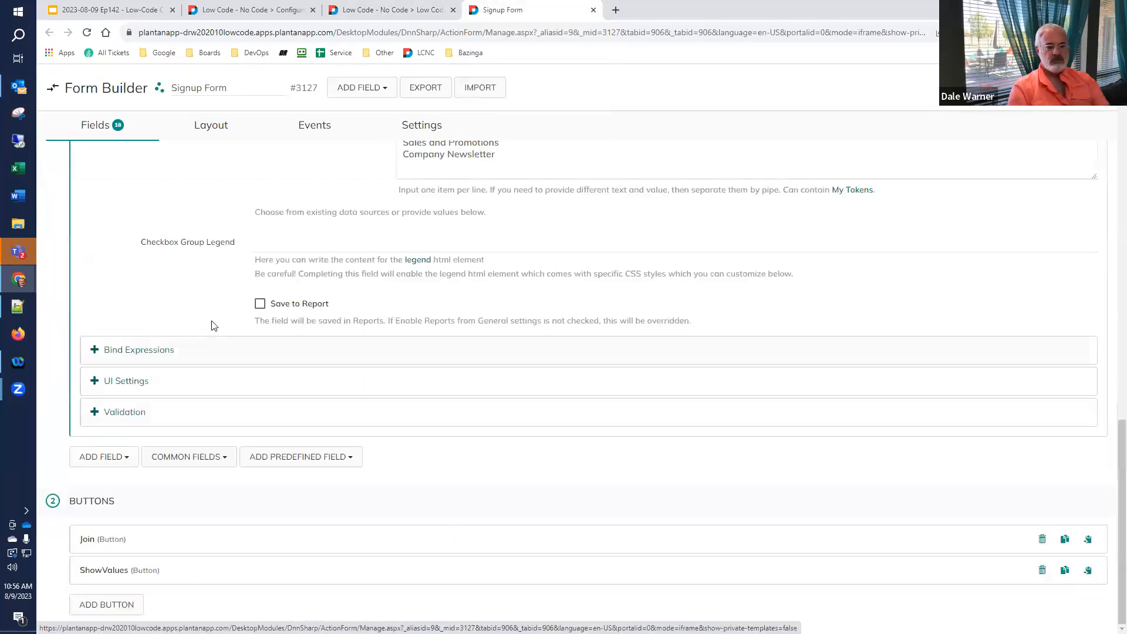
pyautogui.click(123, 413)
pyautogui.click(262, 514)
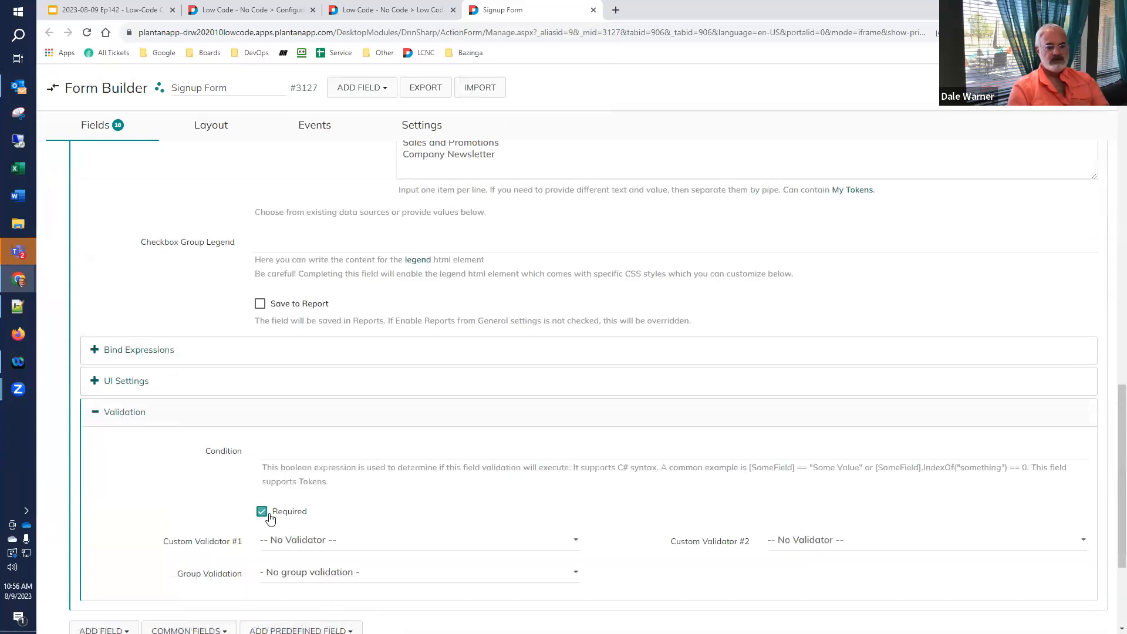
pyautogui.click(405, 13)
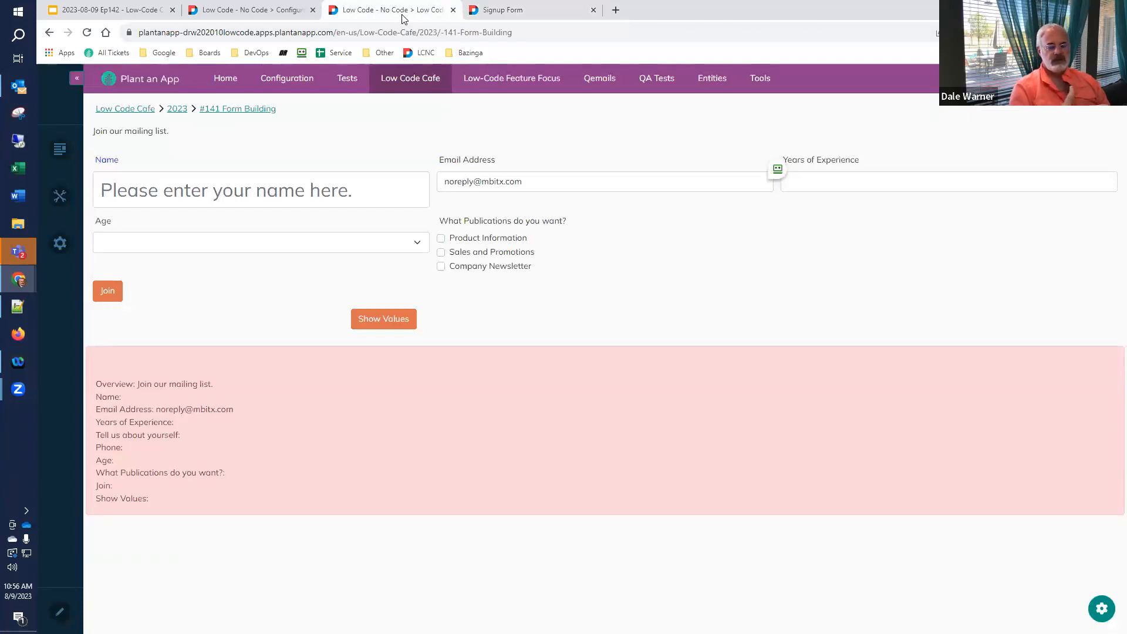
# - Reload, submit with Join to see the publication-required error, then tick Company Newsletter and show values
pyautogui.click(86, 33)
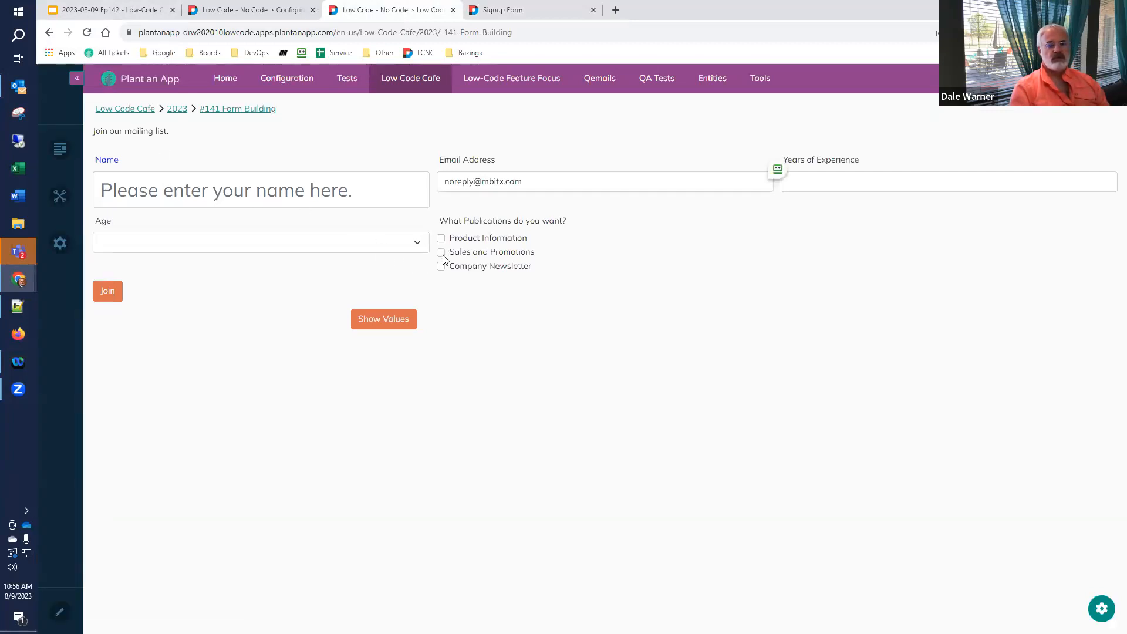
pyautogui.click(396, 322)
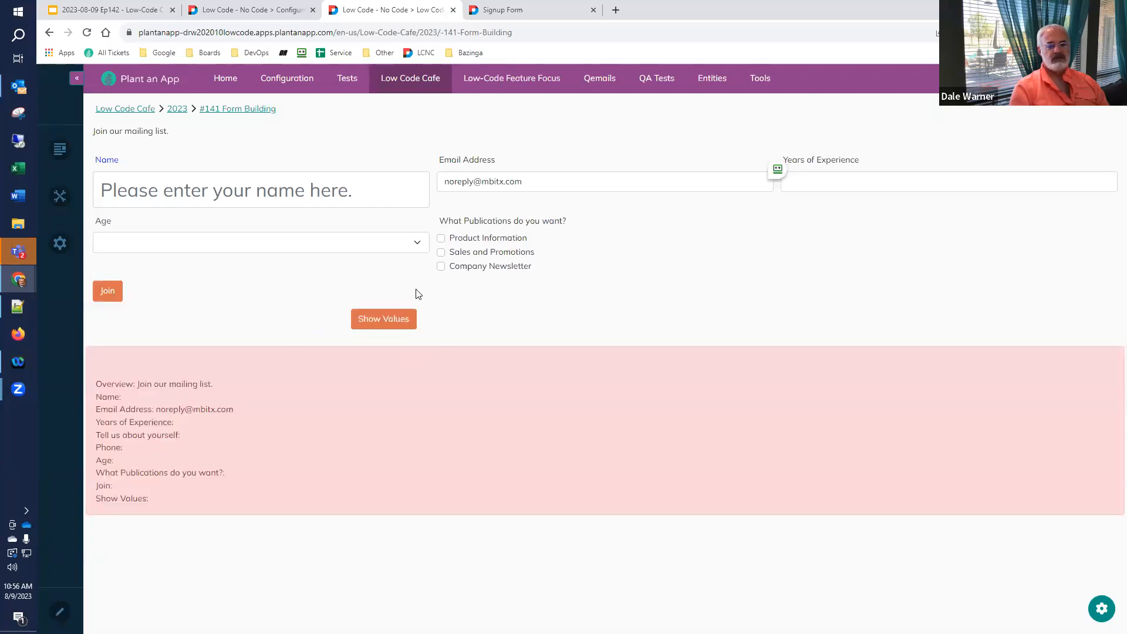
pyautogui.click(106, 295)
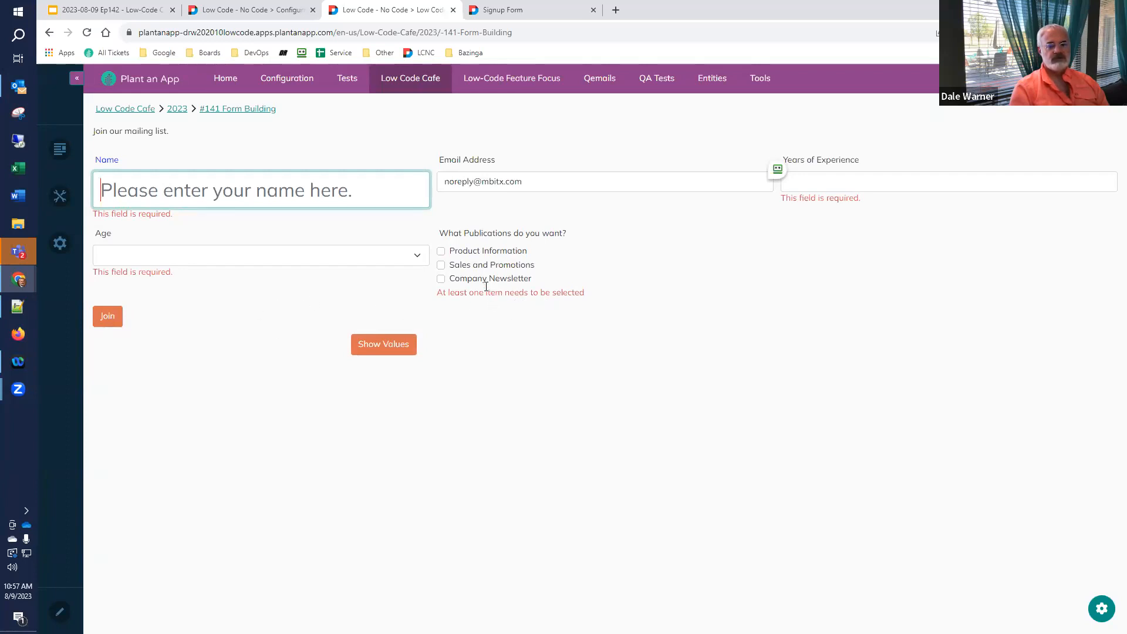
pyautogui.click(386, 345)
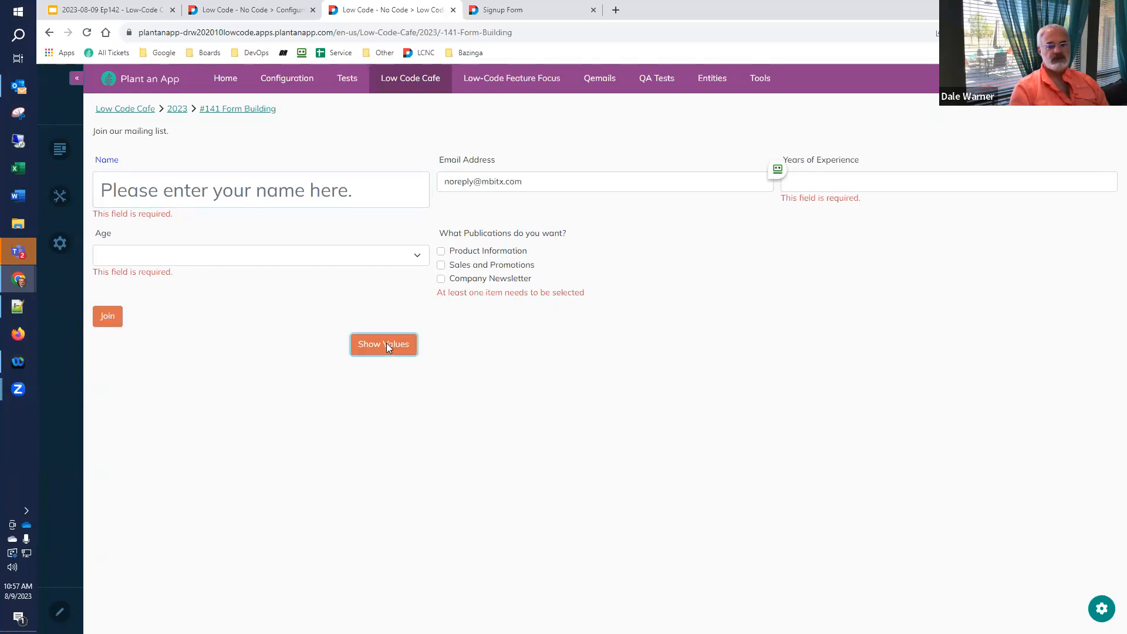
pyautogui.click(441, 279)
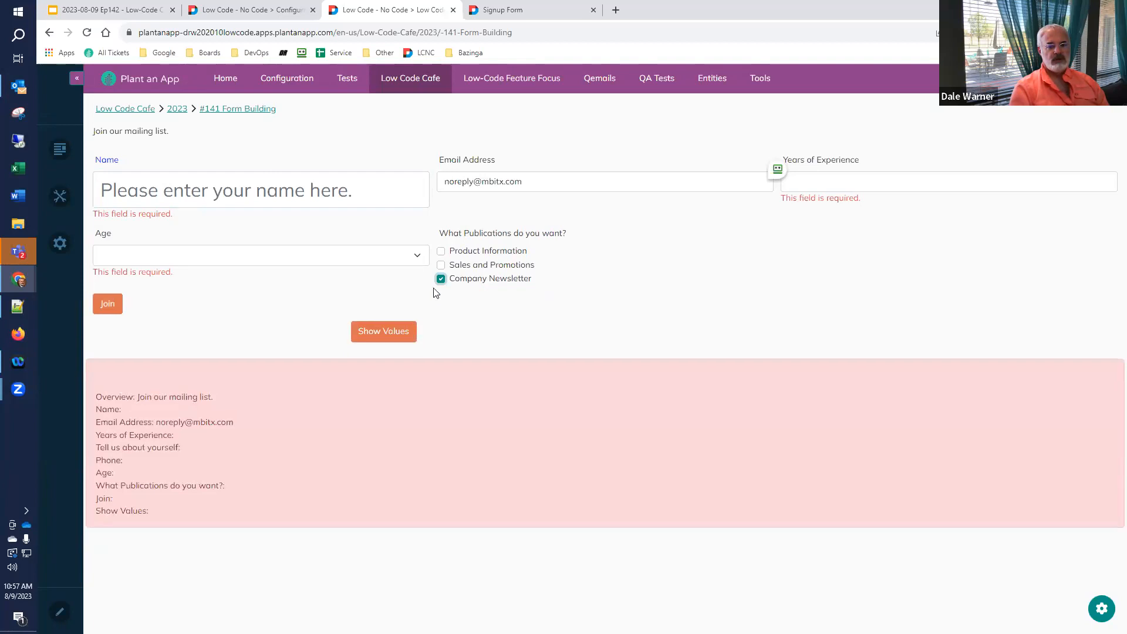
pyautogui.click(389, 331)
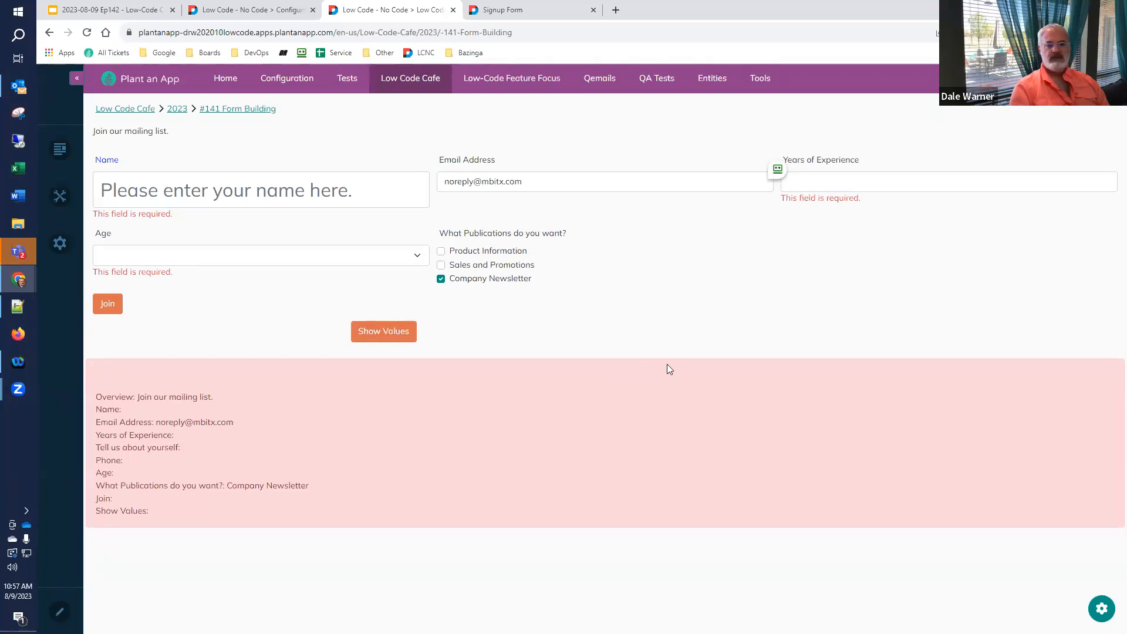
pyautogui.click(533, 12)
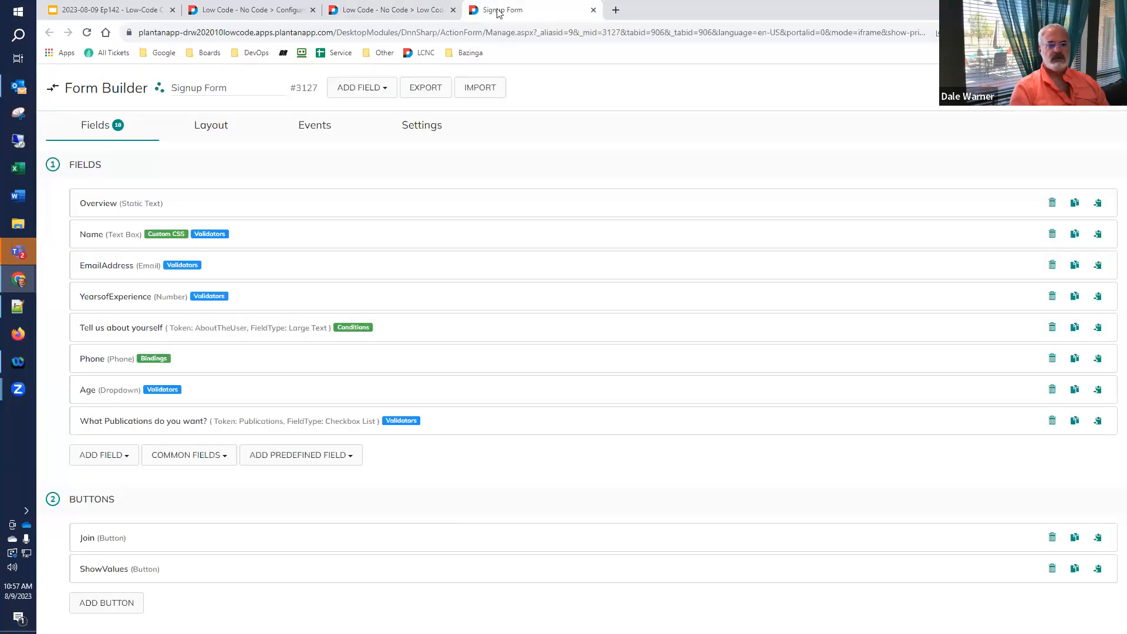
# - On slide 46, select the first radio option, 'I don’t own any of your products'
pyautogui.click(119, 11)
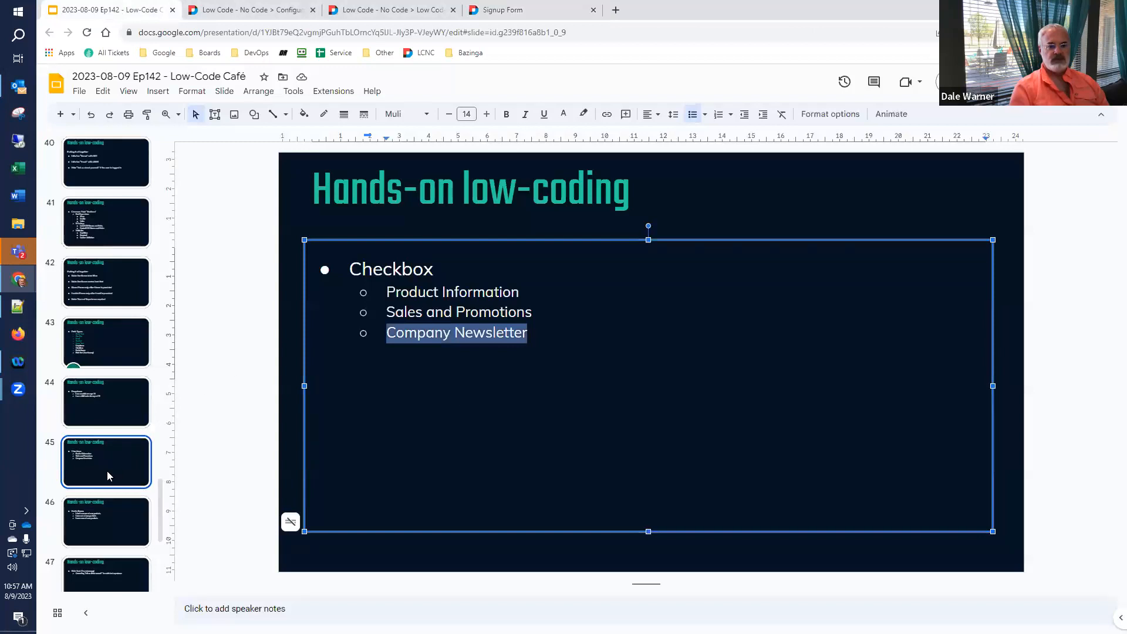
pyautogui.click(109, 516)
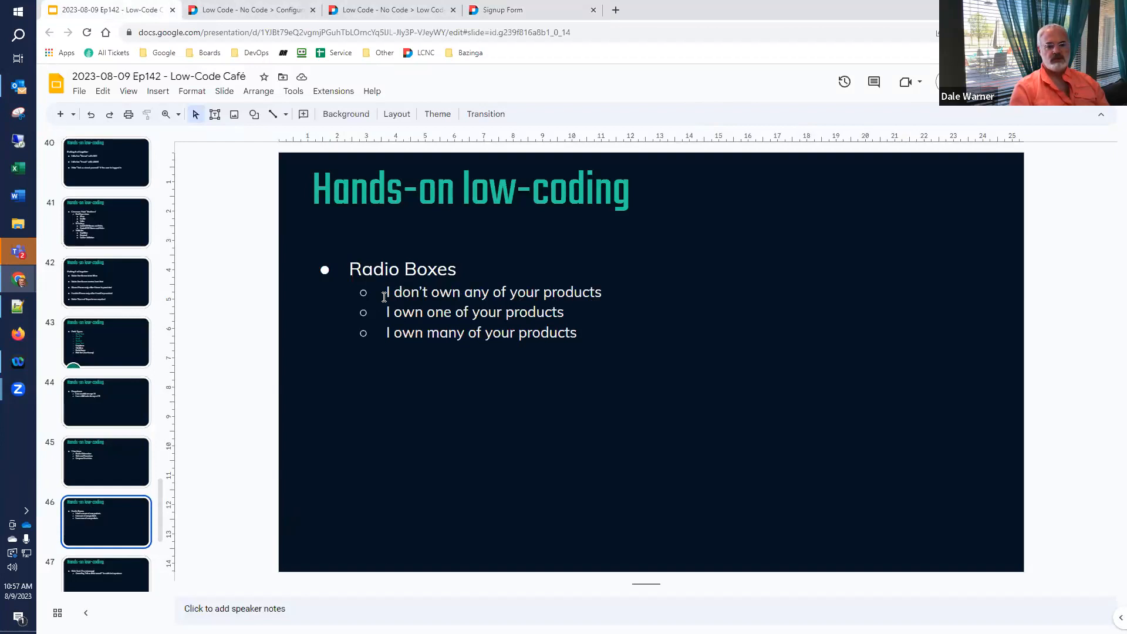
pyautogui.moveTo(388, 293); pyautogui.dragTo(603, 292)
pyautogui.hotkey('ctrl', 'c')
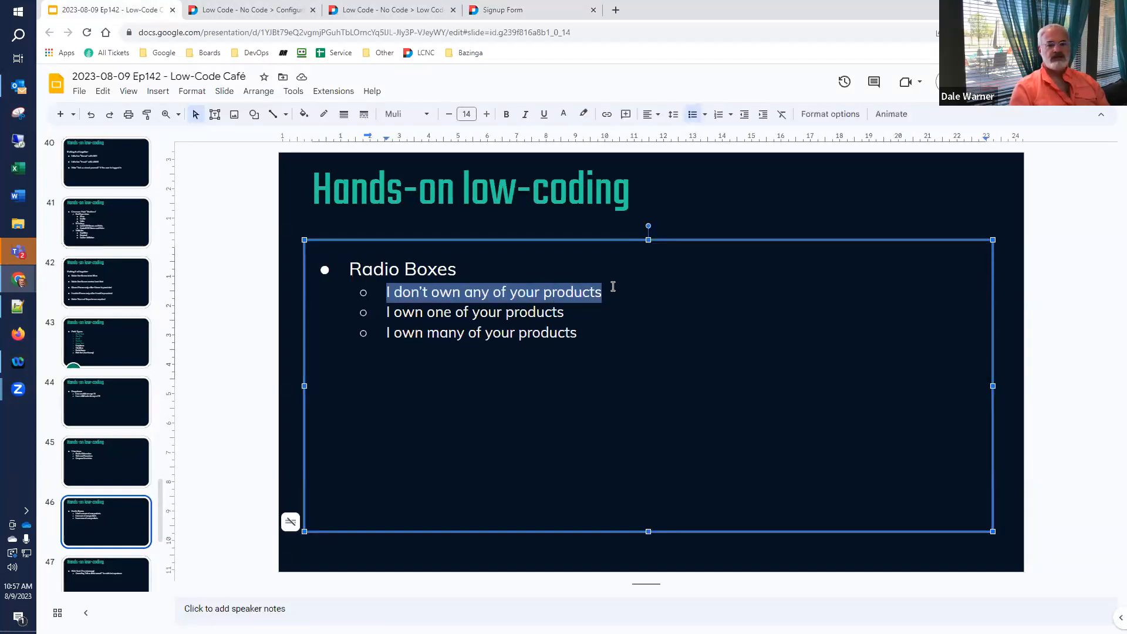
# - Add a Radio Boxes field to the Signup Form
pyautogui.click(514, 12)
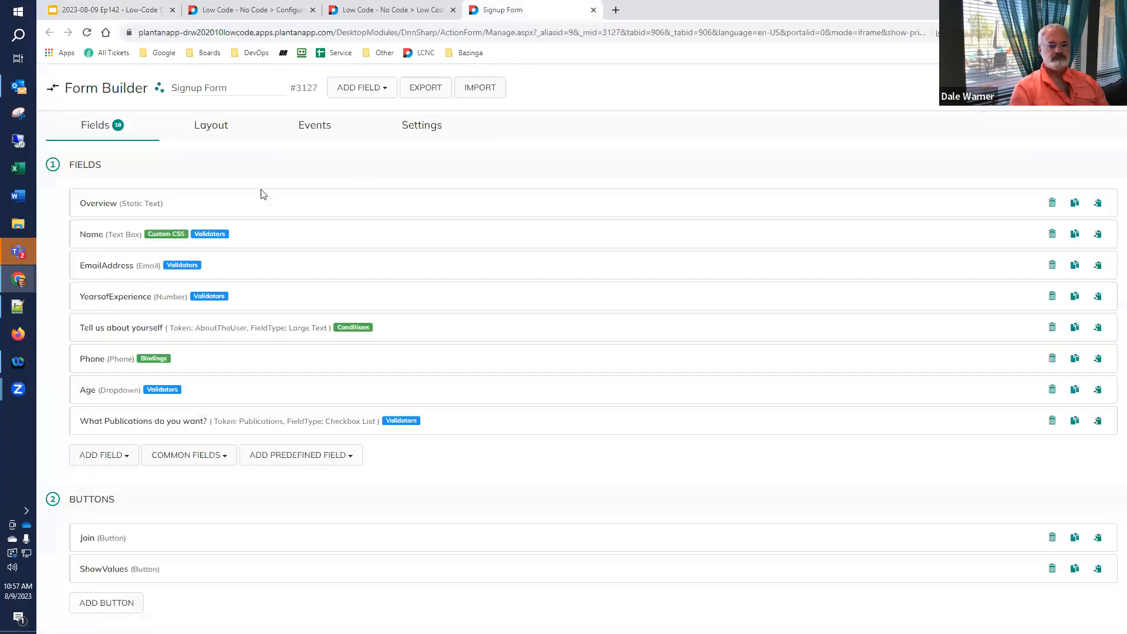
pyautogui.click(356, 90)
pyautogui.write('radio')
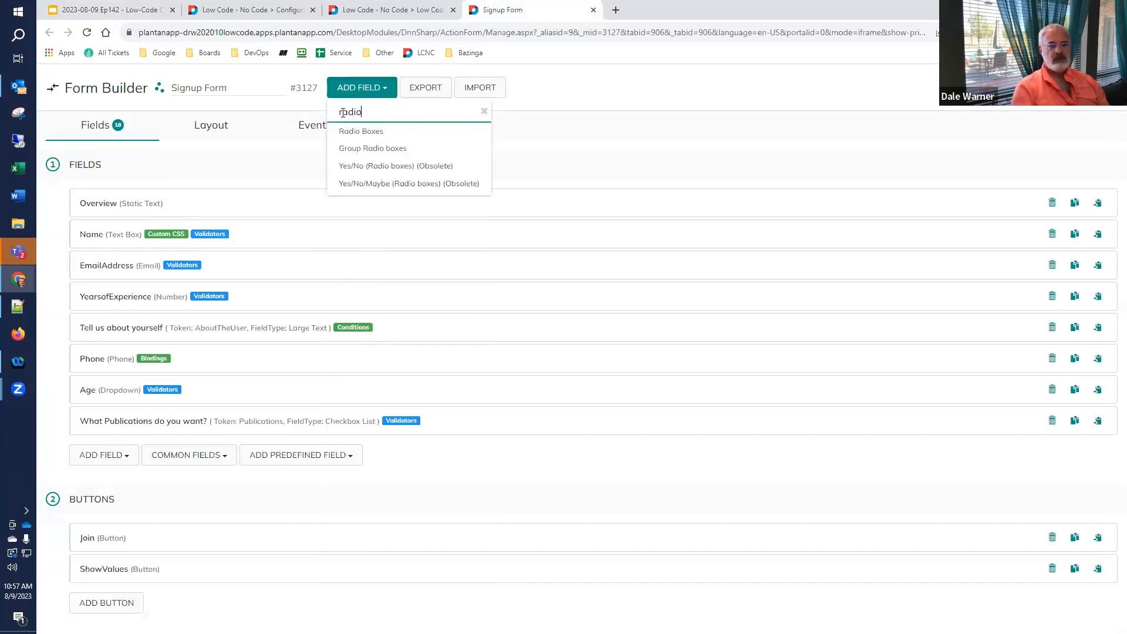
pyautogui.click(347, 133)
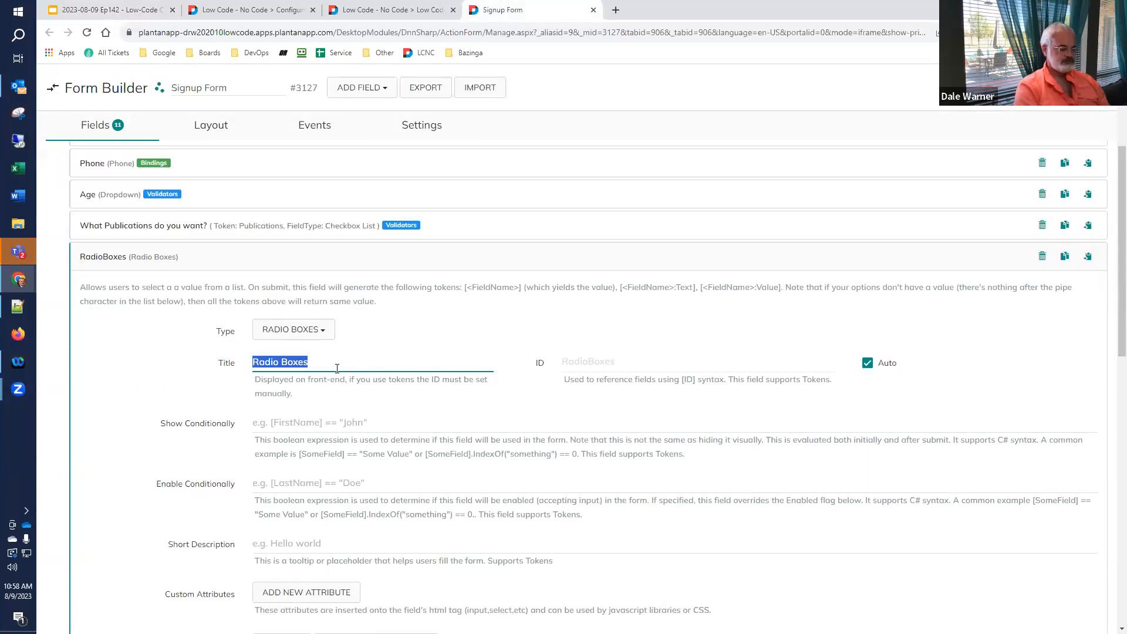
# - Title the field 'Are you a customer?' and set its ID manually to Customer
pyautogui.write('Are y')
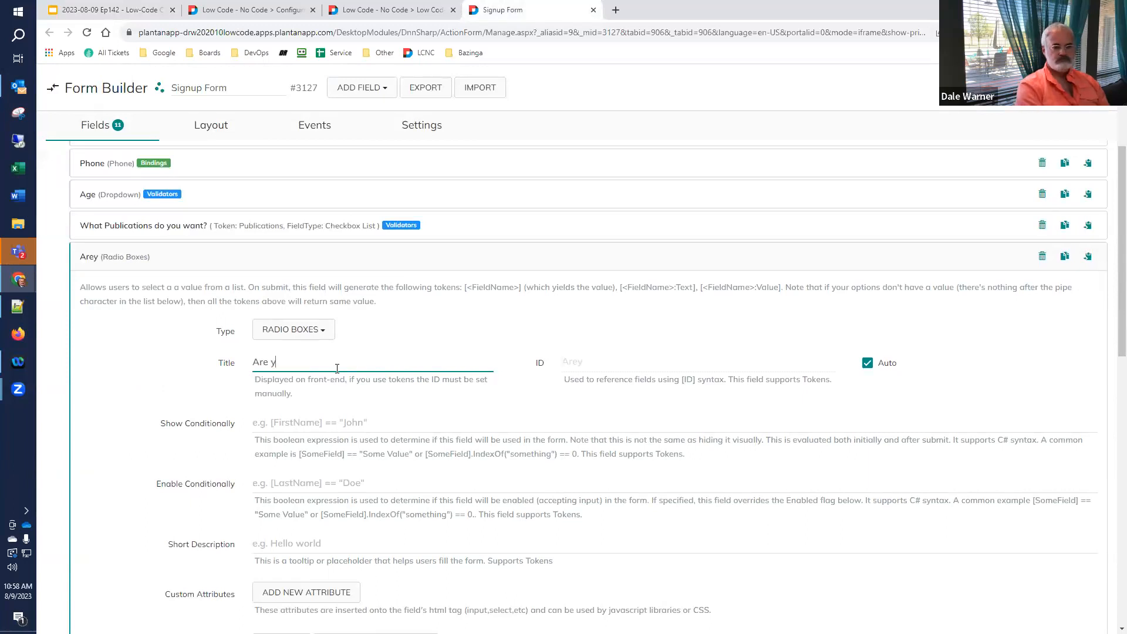
pyautogui.write('ou a customer?')
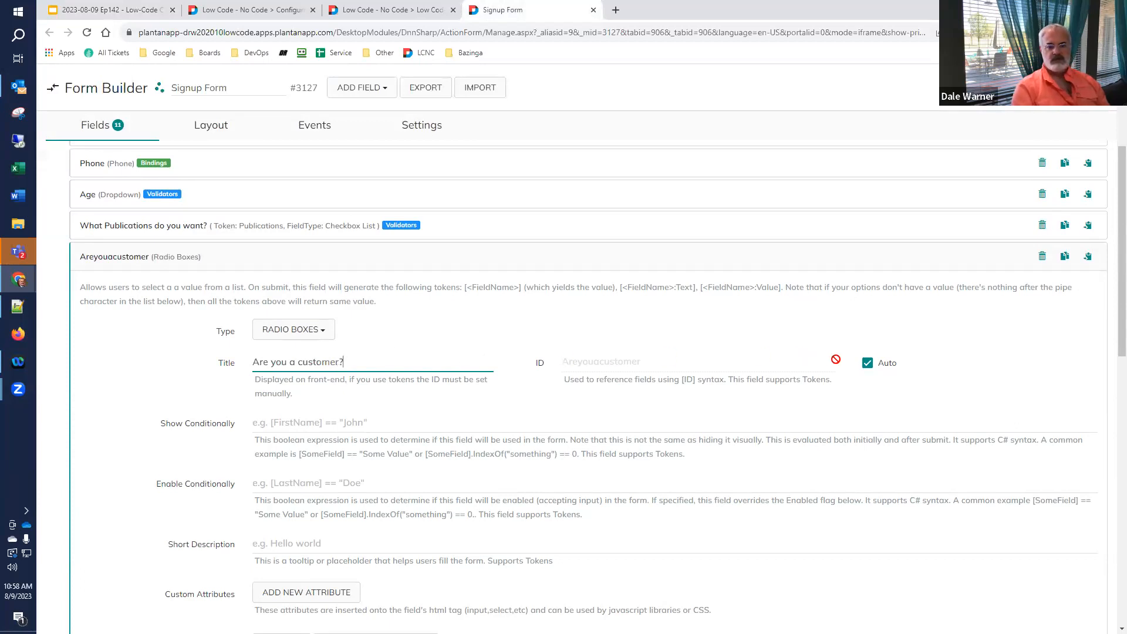
pyautogui.click(867, 363)
pyautogui.doubleClick(587, 367)
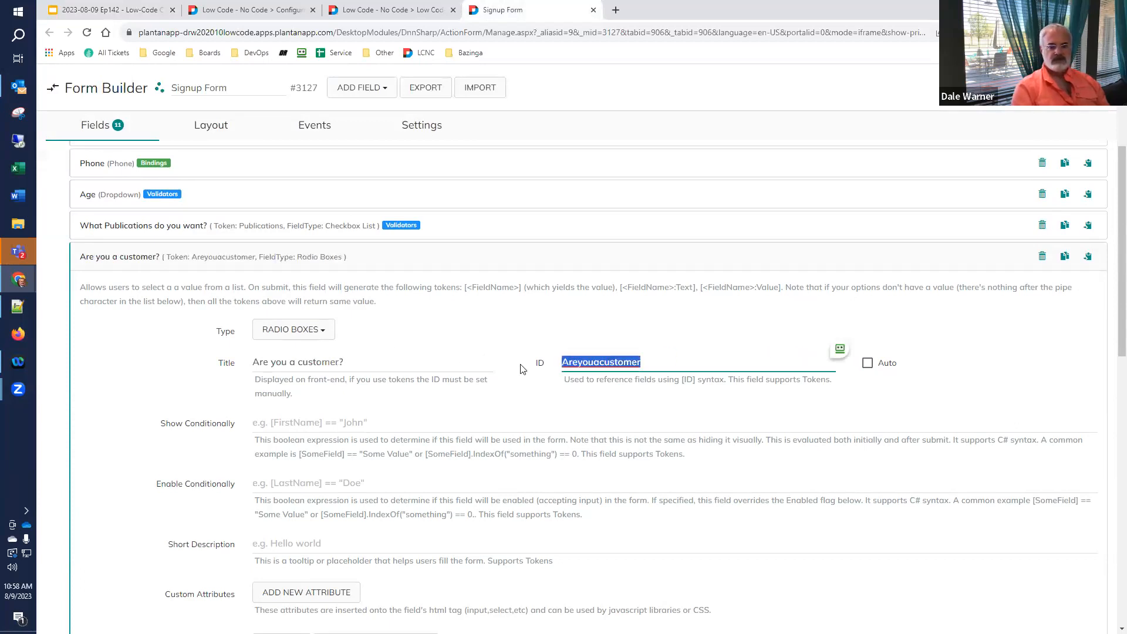
pyautogui.write('Customer')
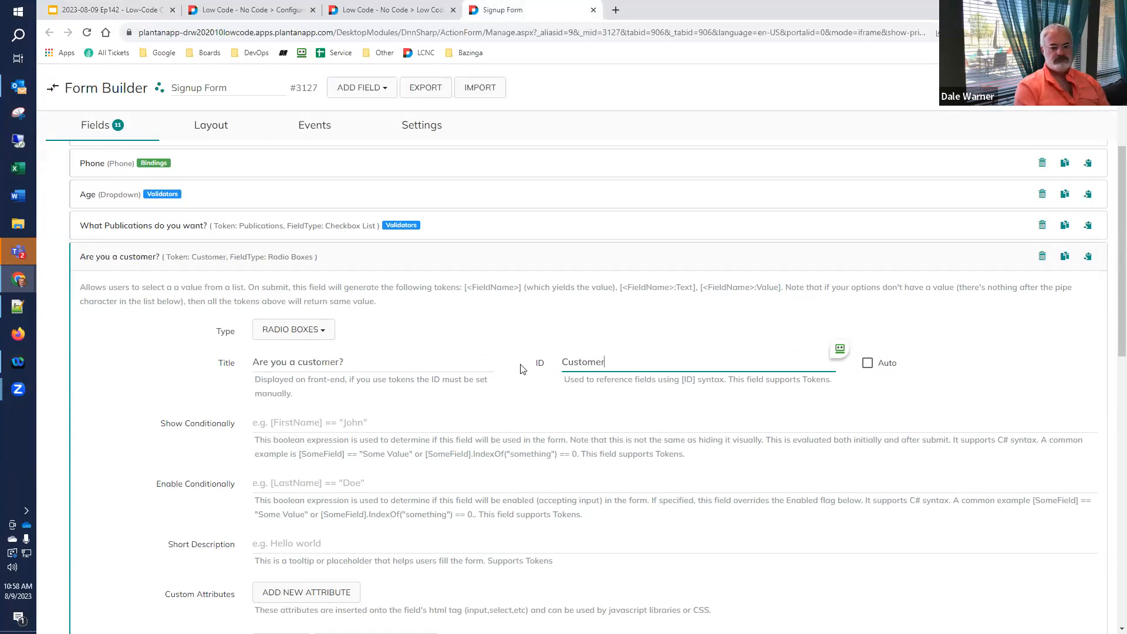
pyautogui.scroll(-7, 523, 369)
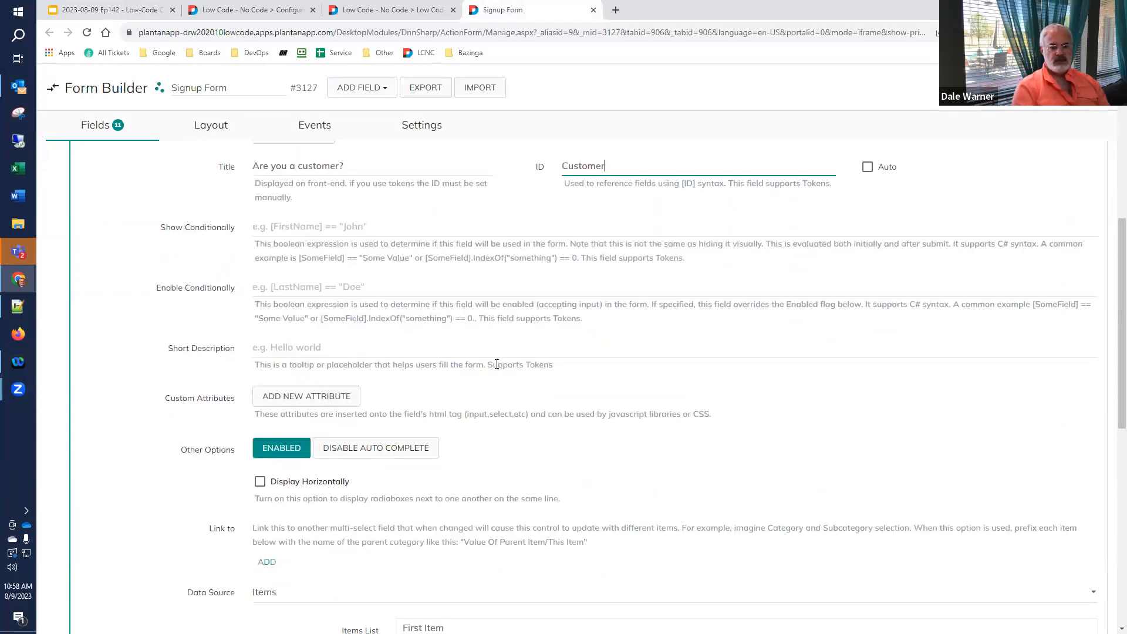
# - Replace the placeholder items with 'I don't own any of your products' and 'I own one of your products'
pyautogui.click(600, 449)
pyautogui.hotkey('ctrl', 'a')
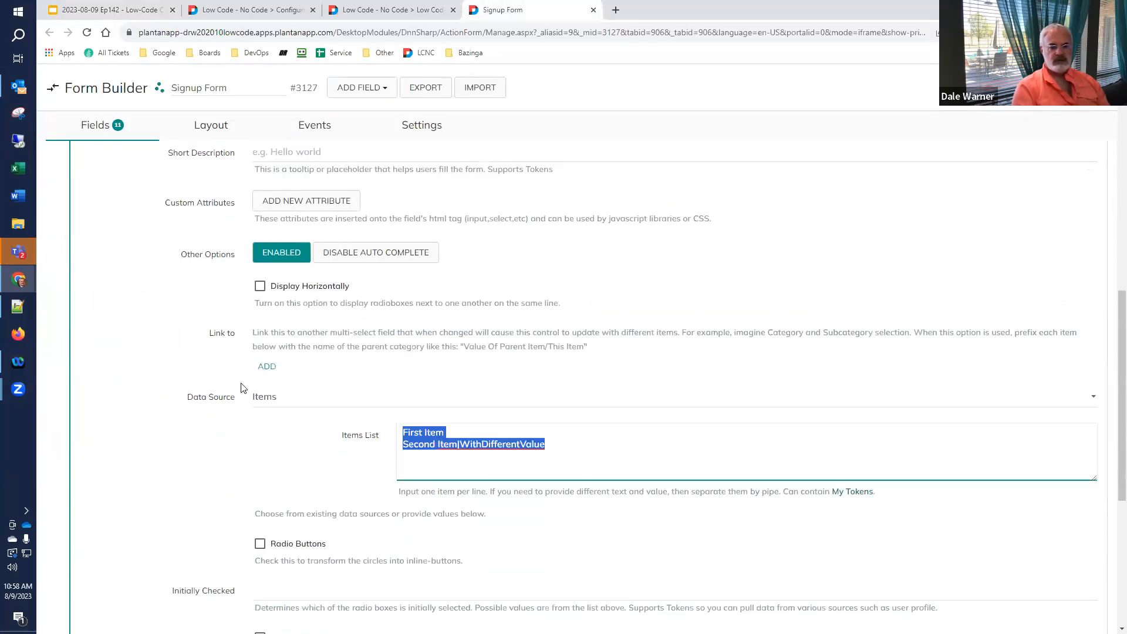
pyautogui.hotkey('ctrl', 'v')
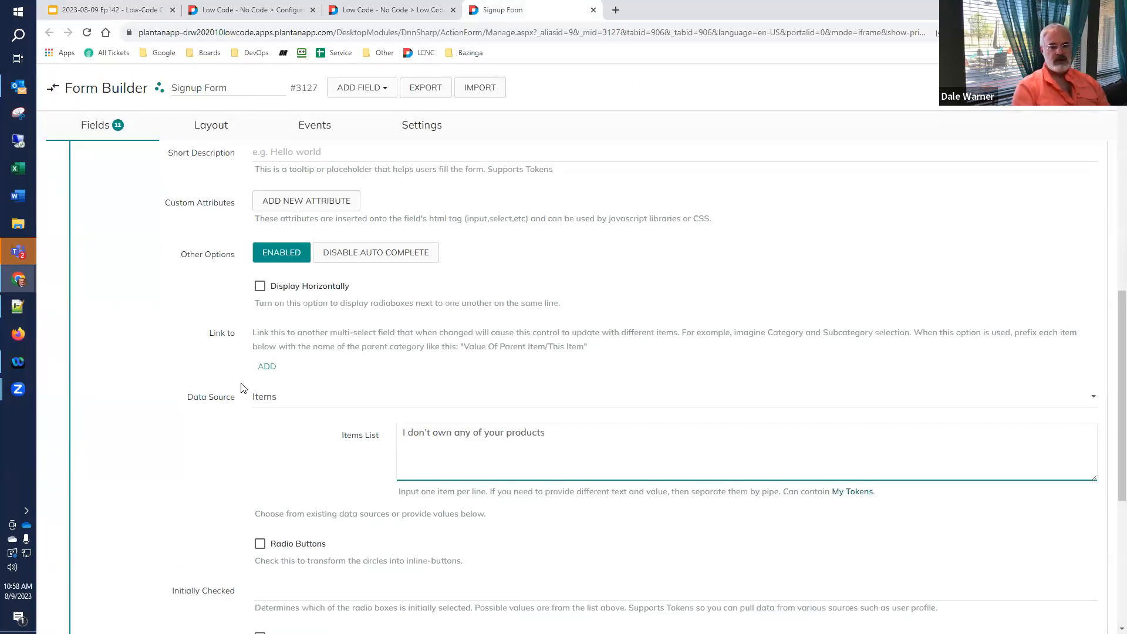
pyautogui.click(389, 15)
pyautogui.click(88, 10)
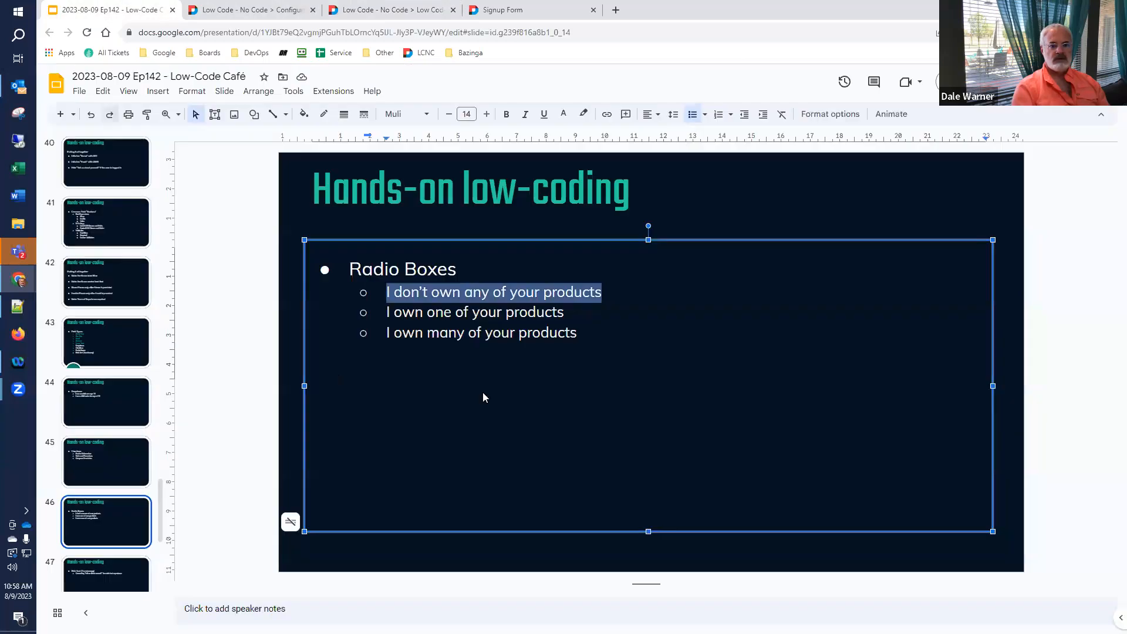
pyautogui.moveTo(560, 314); pyautogui.dragTo(344, 316)
pyautogui.hotkey('ctrl', 'c')
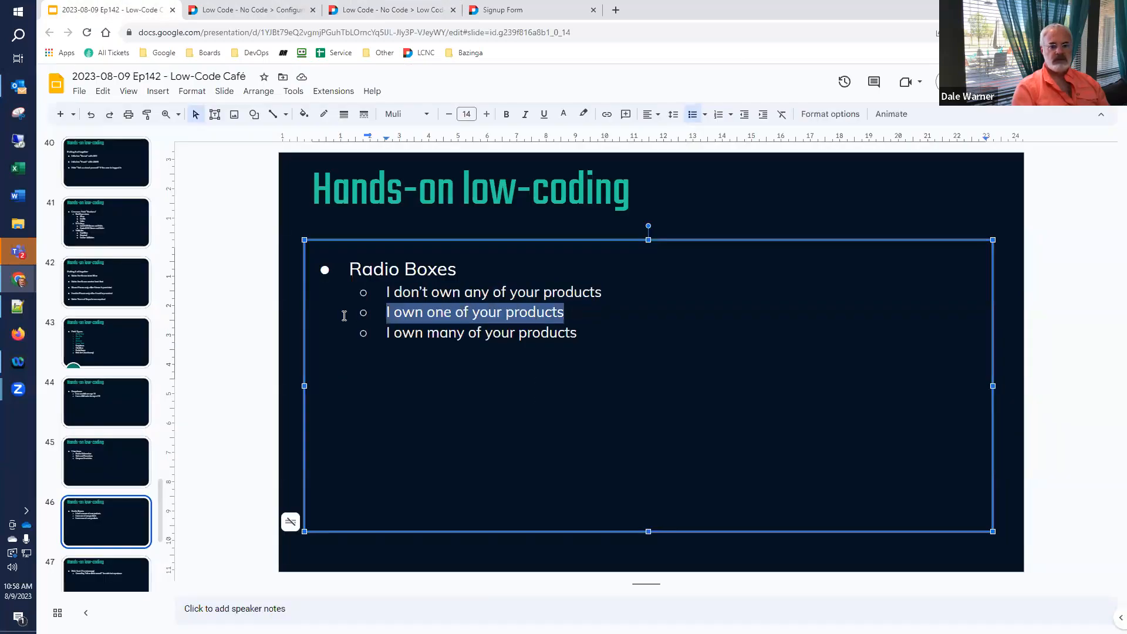
pyautogui.click(524, 10)
pyautogui.press('Return')
pyautogui.hotkey('ctrl', 'v')
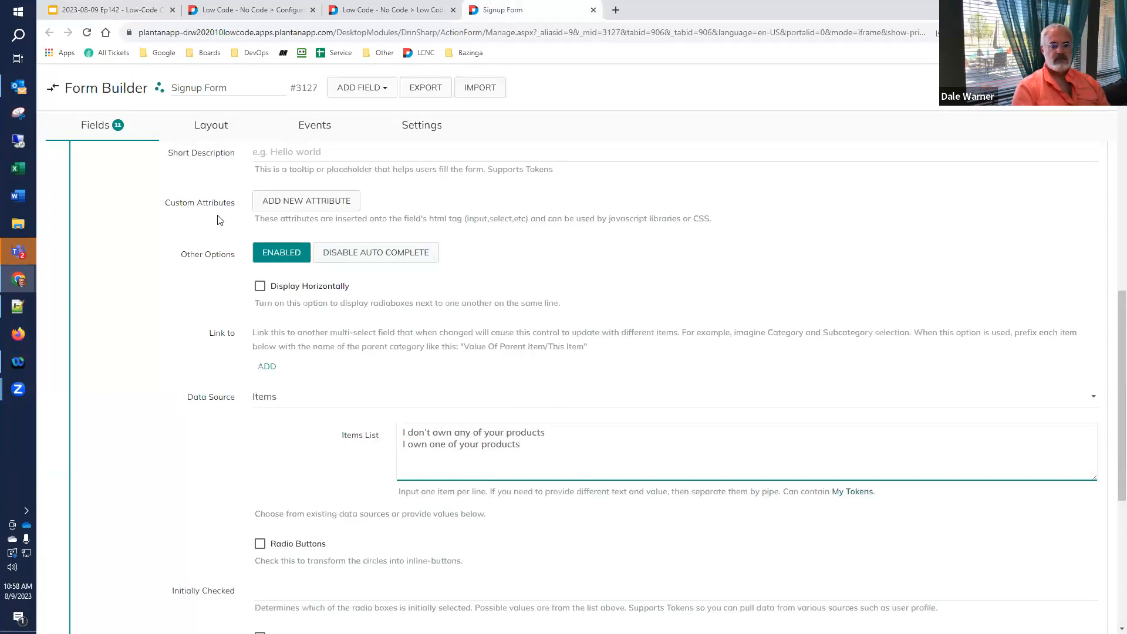
# - Paste 'I own many of your products' from the slides as the third item
pyautogui.click(94, 13)
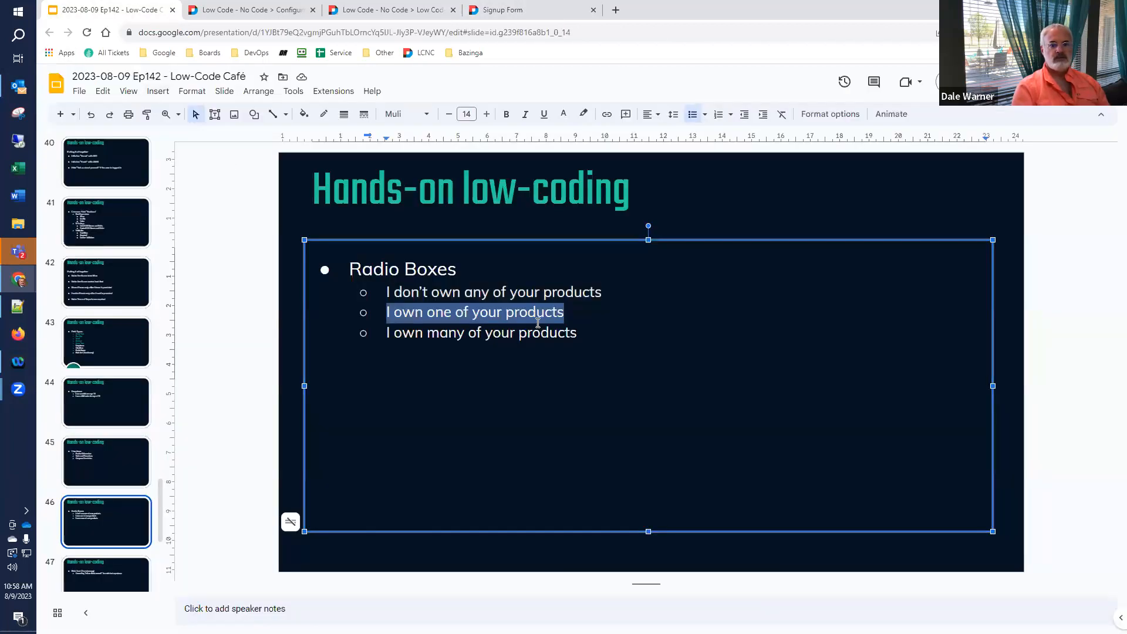
pyautogui.moveTo(579, 337); pyautogui.dragTo(383, 330)
pyautogui.hotkey('ctrl', 'c')
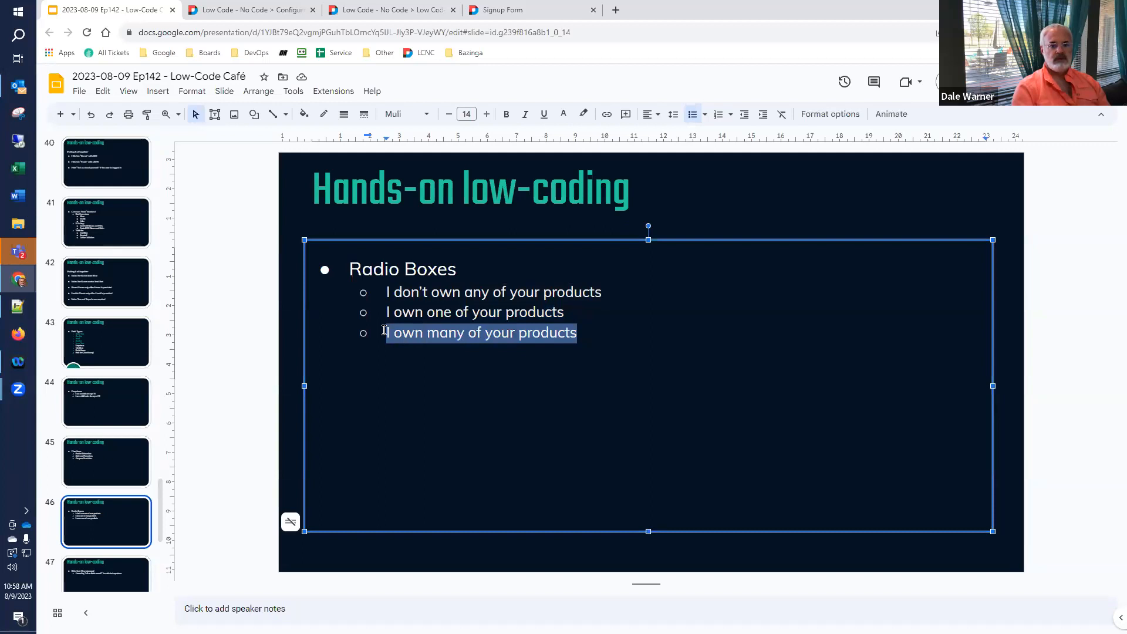
pyautogui.click(528, 10)
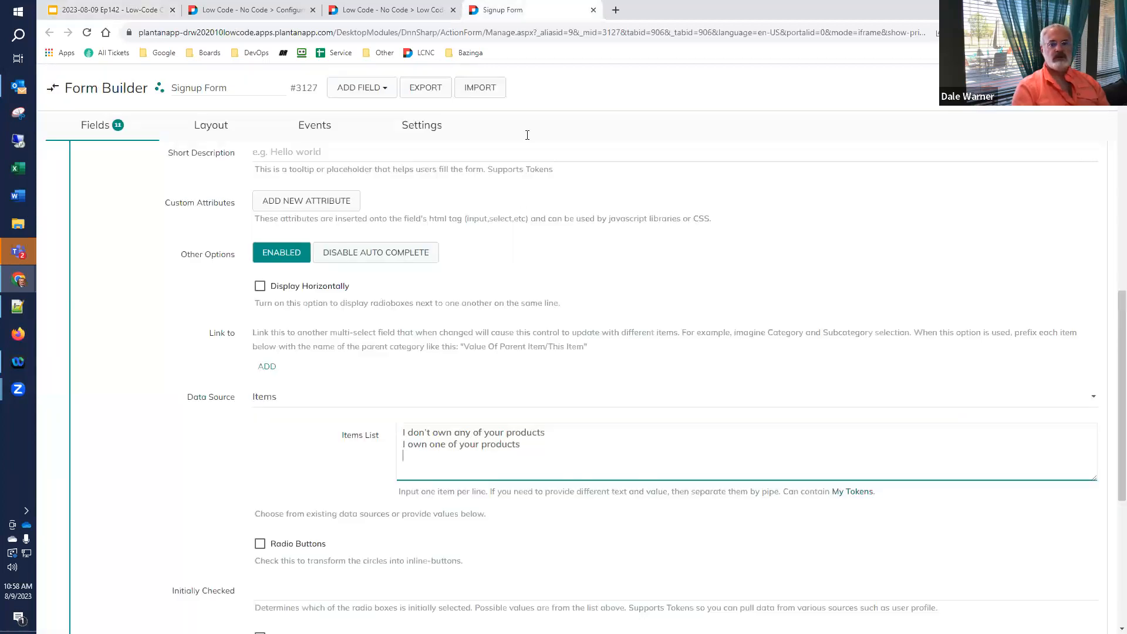
pyautogui.hotkey('ctrl', 'v')
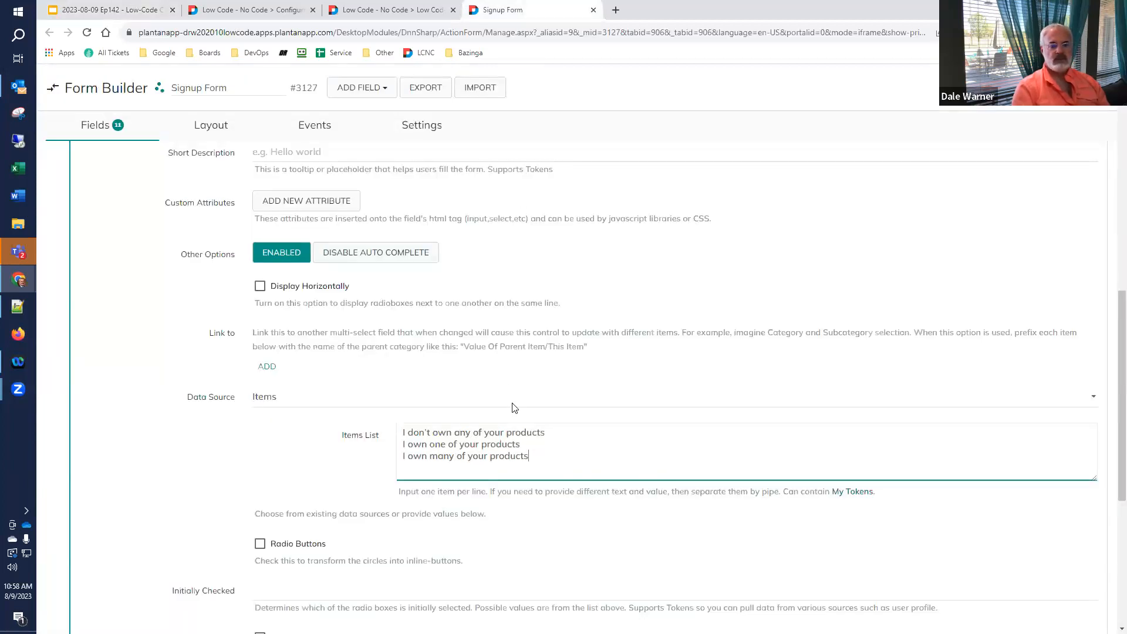
pyautogui.scroll(-6, 515, 407)
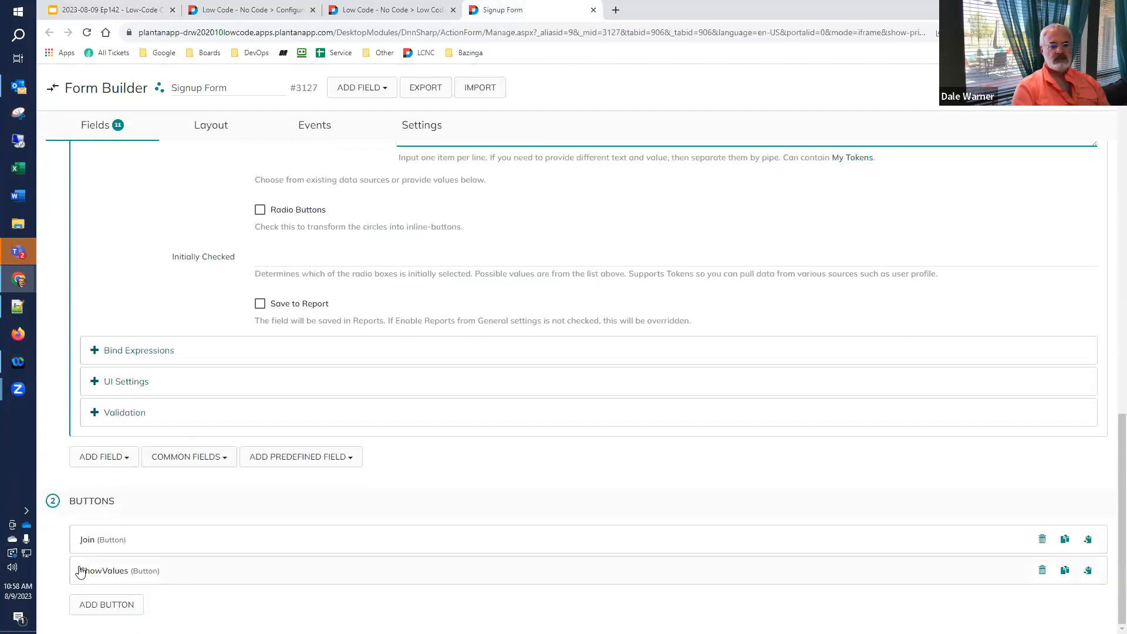
# - Clear the ShowValues Display Error Message and refill it with all field tokens
pyautogui.click(97, 572)
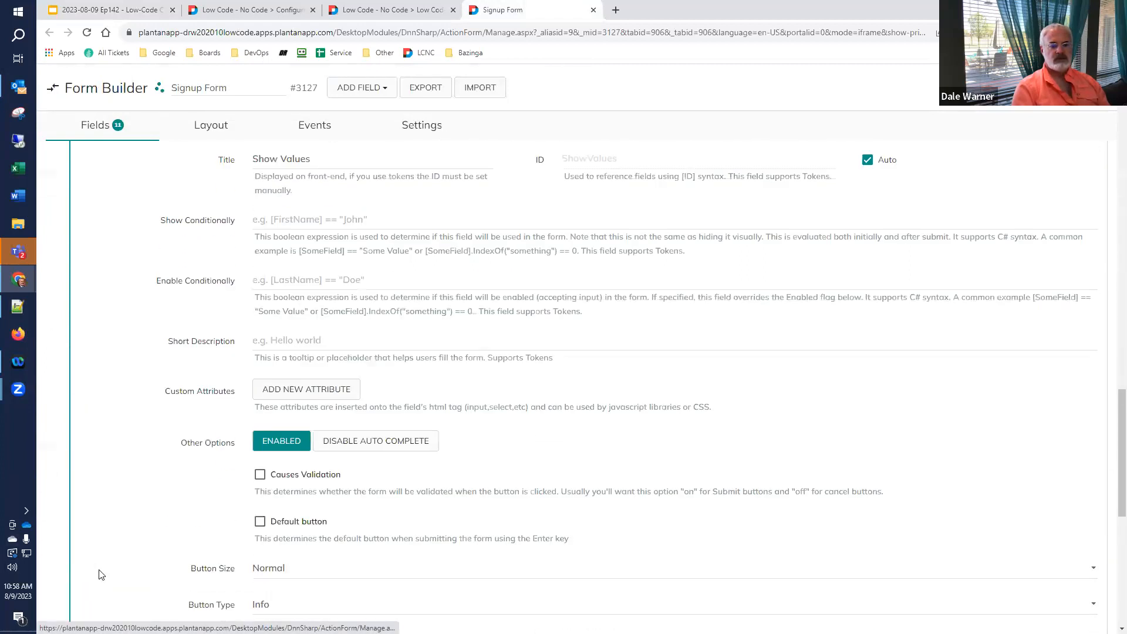
pyautogui.scroll(-9, 100, 574)
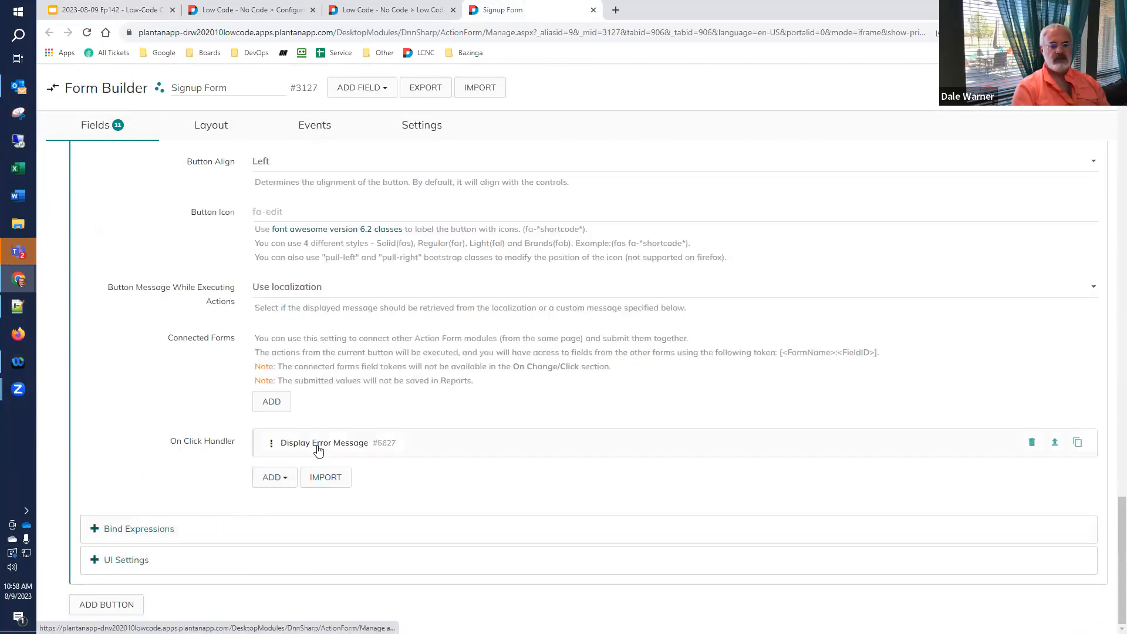
pyautogui.click(318, 450)
pyautogui.scroll(-6, 535, 479)
pyautogui.click(535, 479)
pyautogui.hotkey('ctrl', 'a')
pyautogui.press('BackSpace')
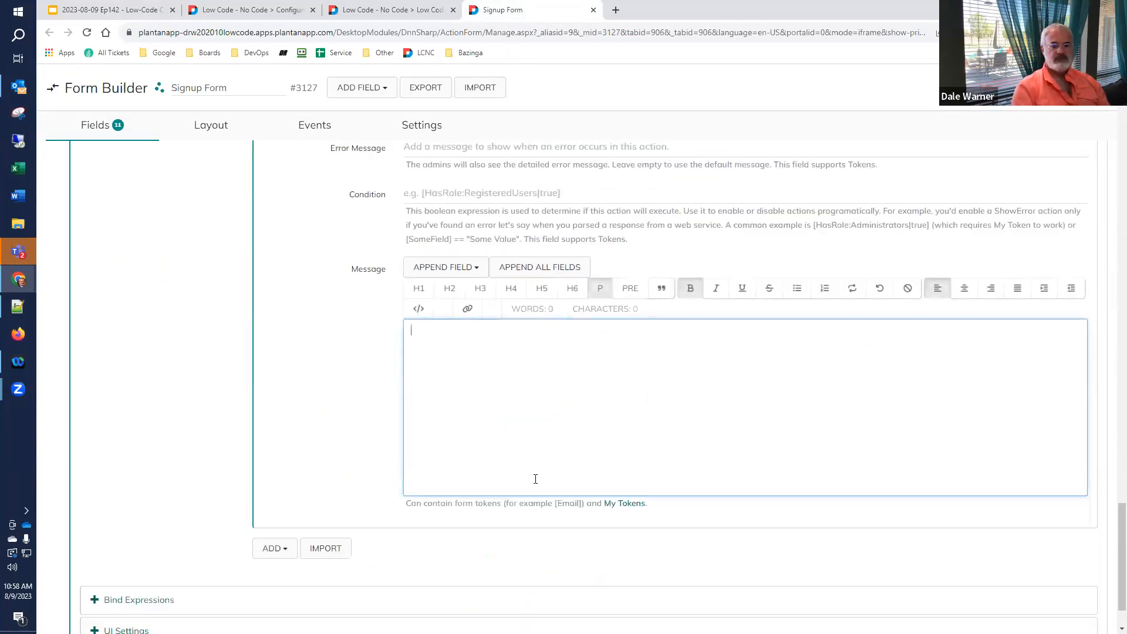
pyautogui.click(542, 267)
pyautogui.scroll(-3, 235, 440)
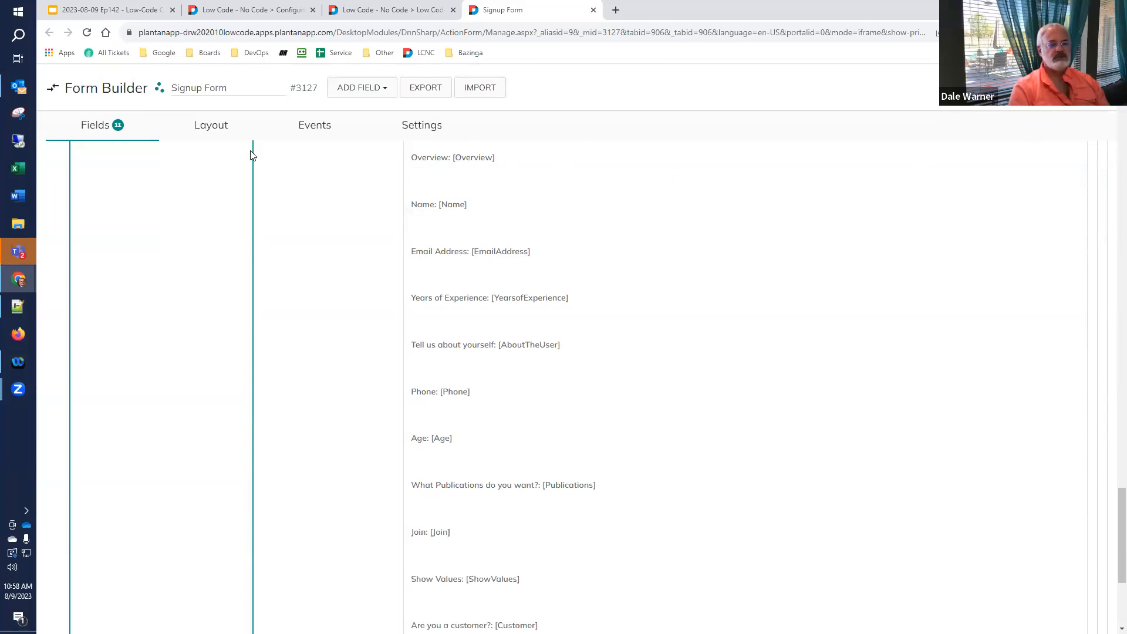
# - Move the Customer field into the Age row beside Publications at 4/12 width
pyautogui.click(224, 143)
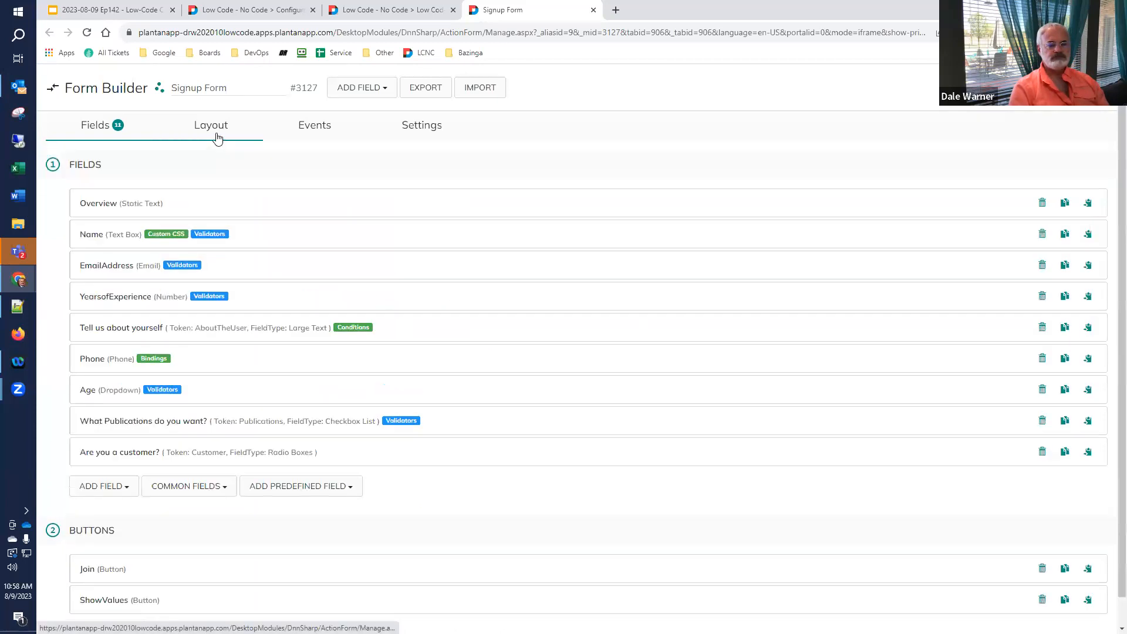
pyautogui.moveTo(133, 368); pyautogui.dragTo(746, 292)
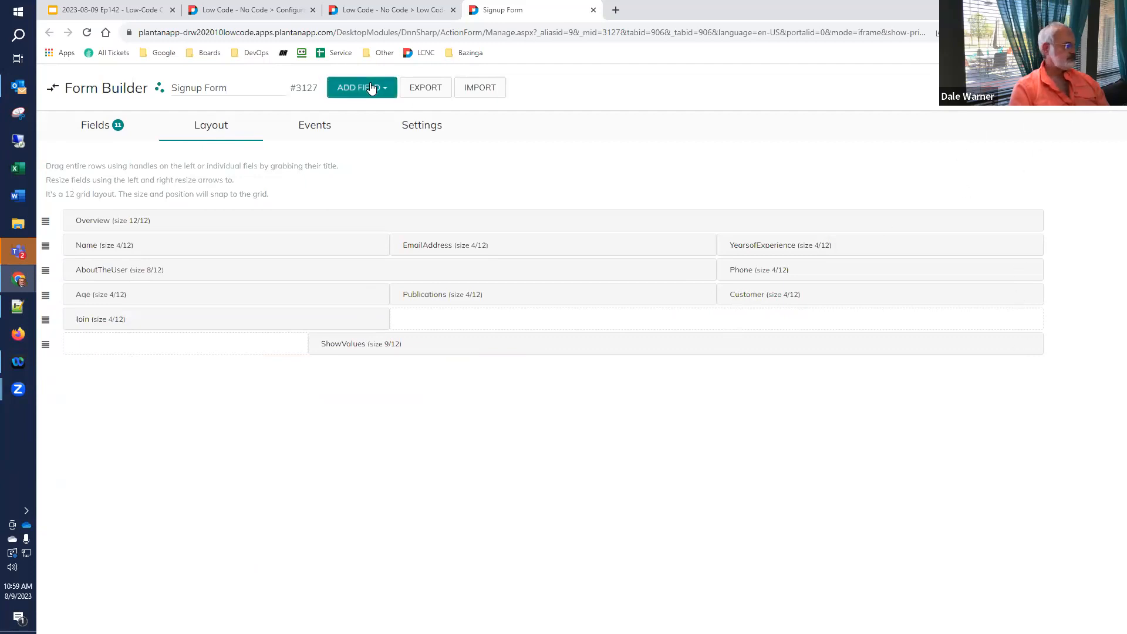
pyautogui.click(365, 11)
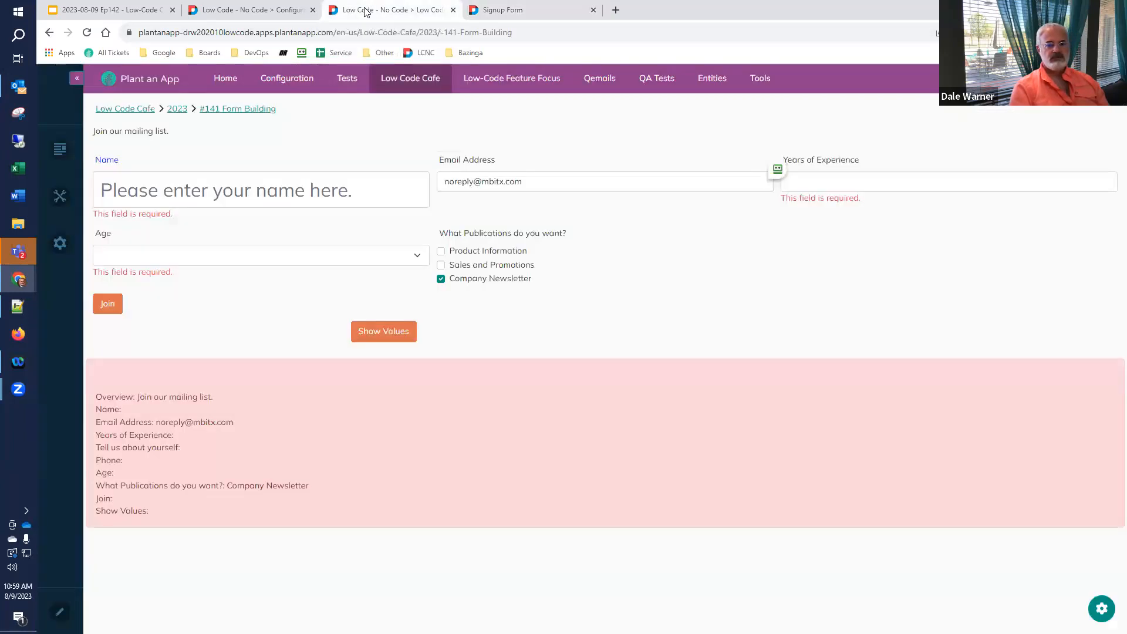
# - Reload the live form and try each of the three customer radio options
pyautogui.click(86, 32)
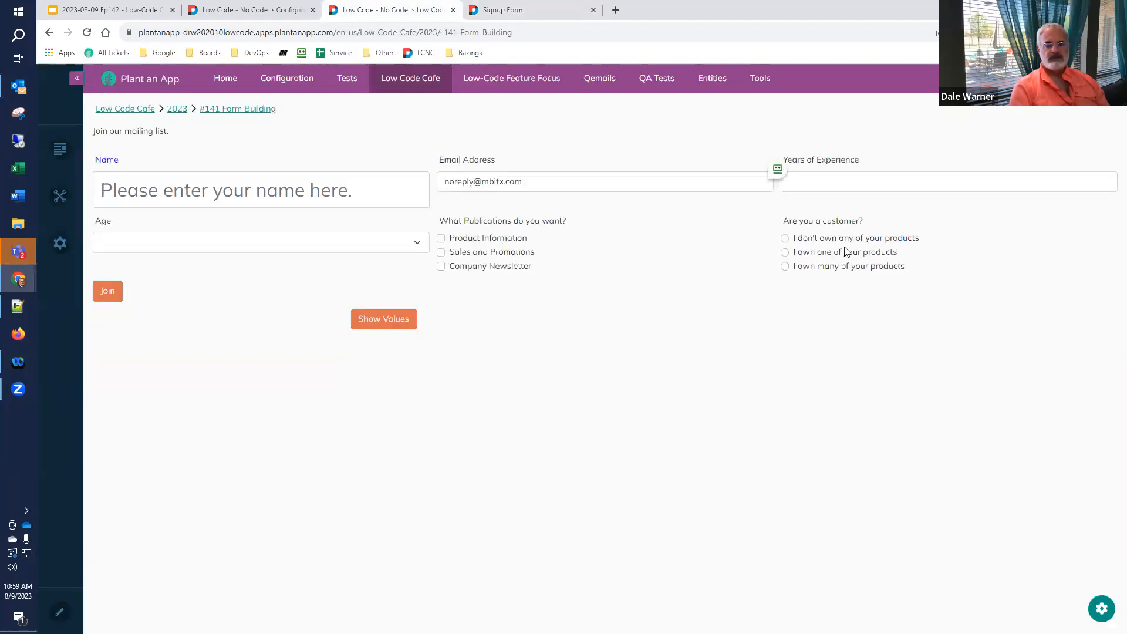
pyautogui.click(820, 241)
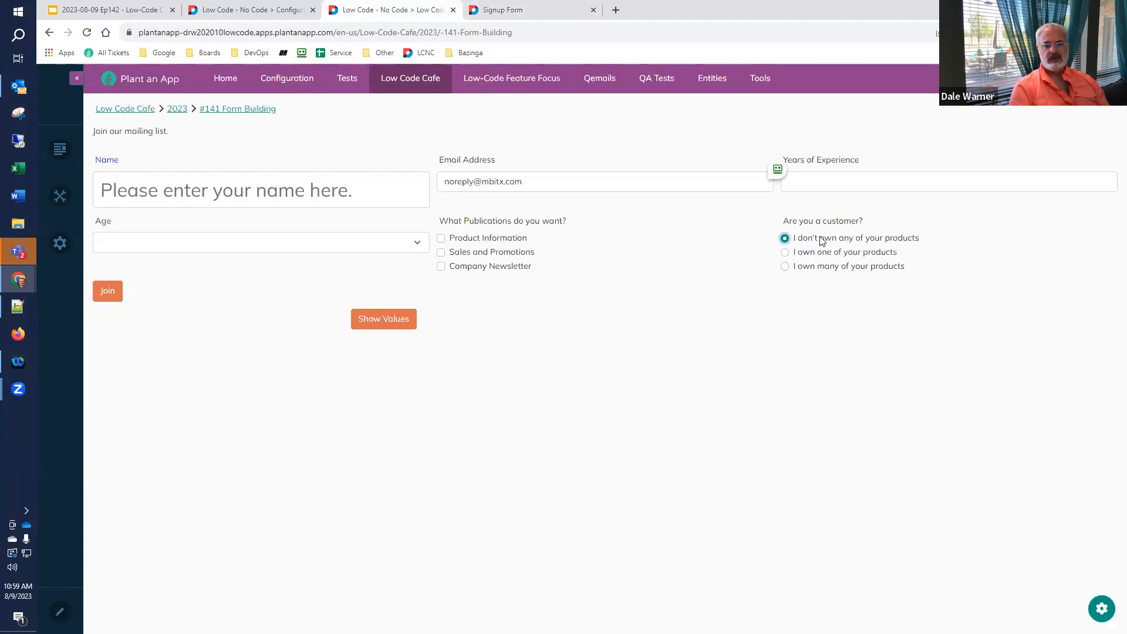
pyautogui.click(820, 255)
pyautogui.click(816, 270)
# - Check Company Newsletter and Sales and Promotions, choose 'I own one', and show the values
pyautogui.click(488, 267)
pyautogui.click(493, 253)
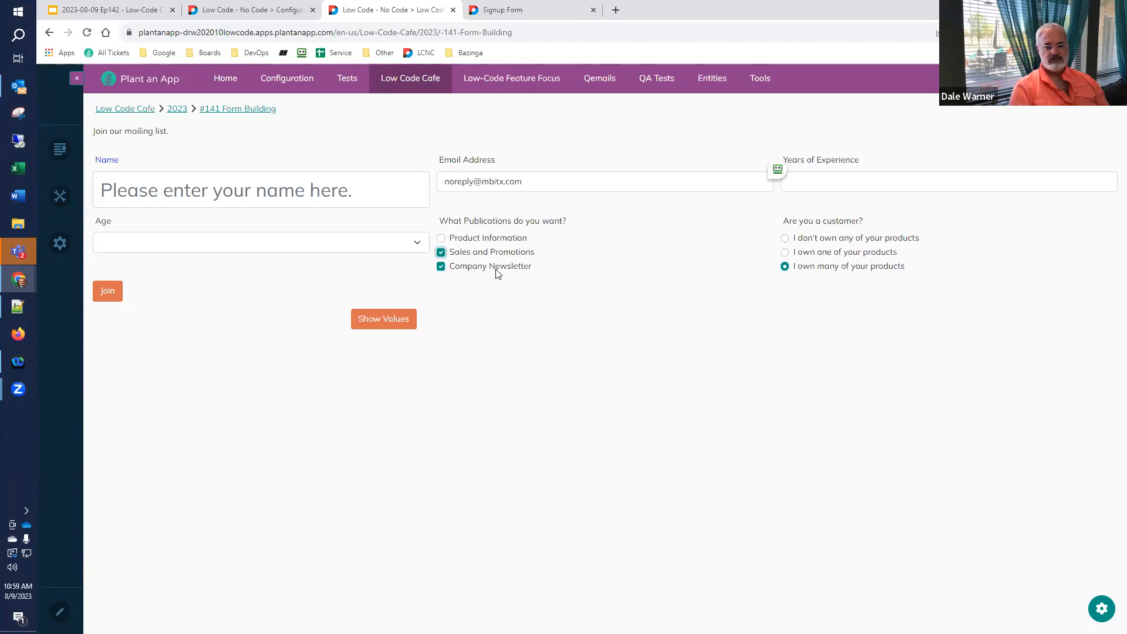
pyautogui.click(834, 255)
pyautogui.click(395, 317)
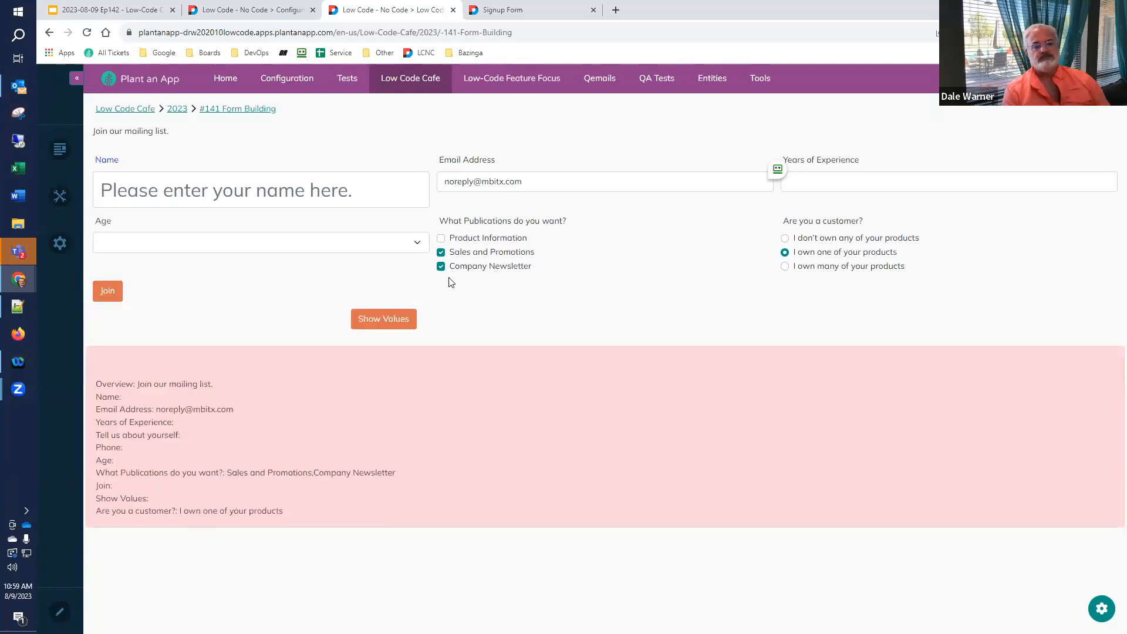
pyautogui.click(511, 10)
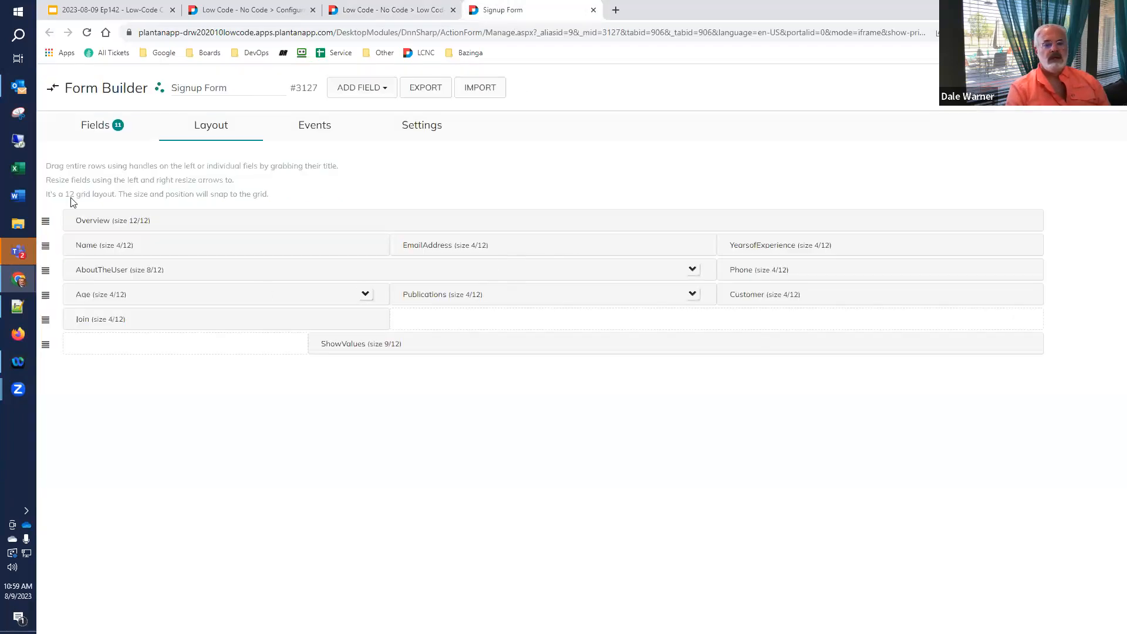
# - Append |NO, |YES and |MANY to the three 'Are you a customer?' item lines
pyautogui.click(82, 126)
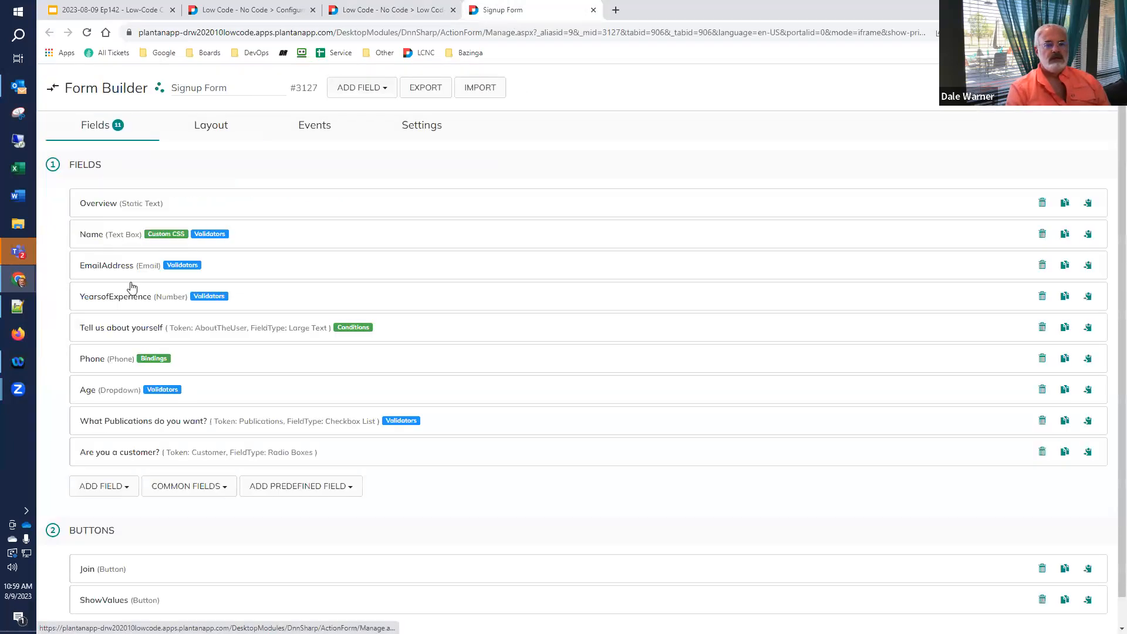
pyautogui.click(136, 455)
pyautogui.scroll(-9, 136, 456)
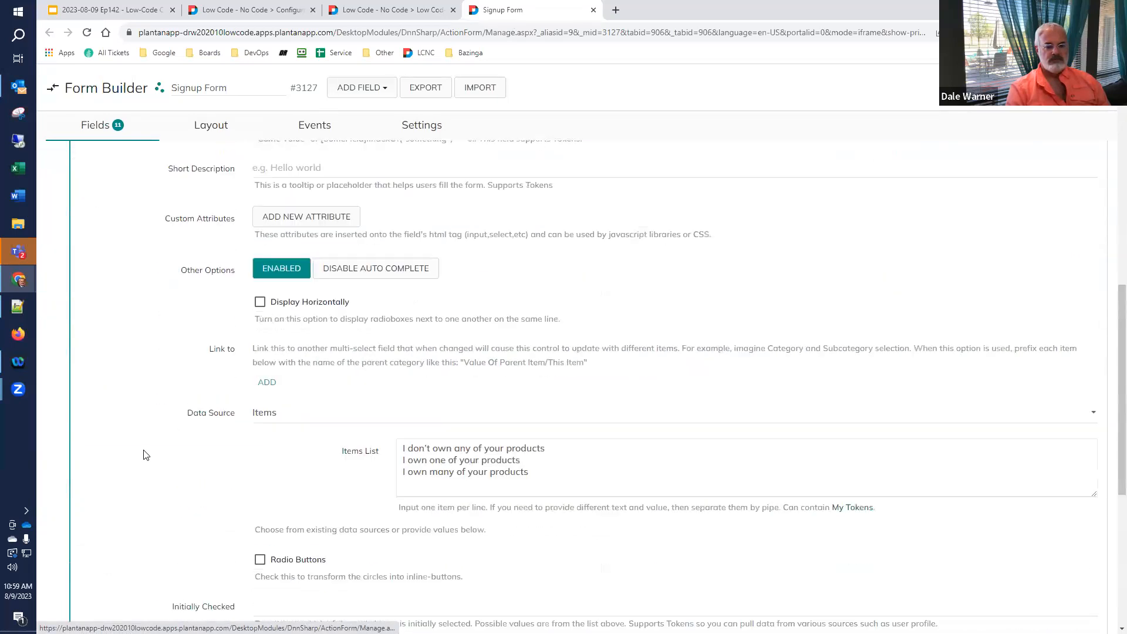
pyautogui.click(598, 438)
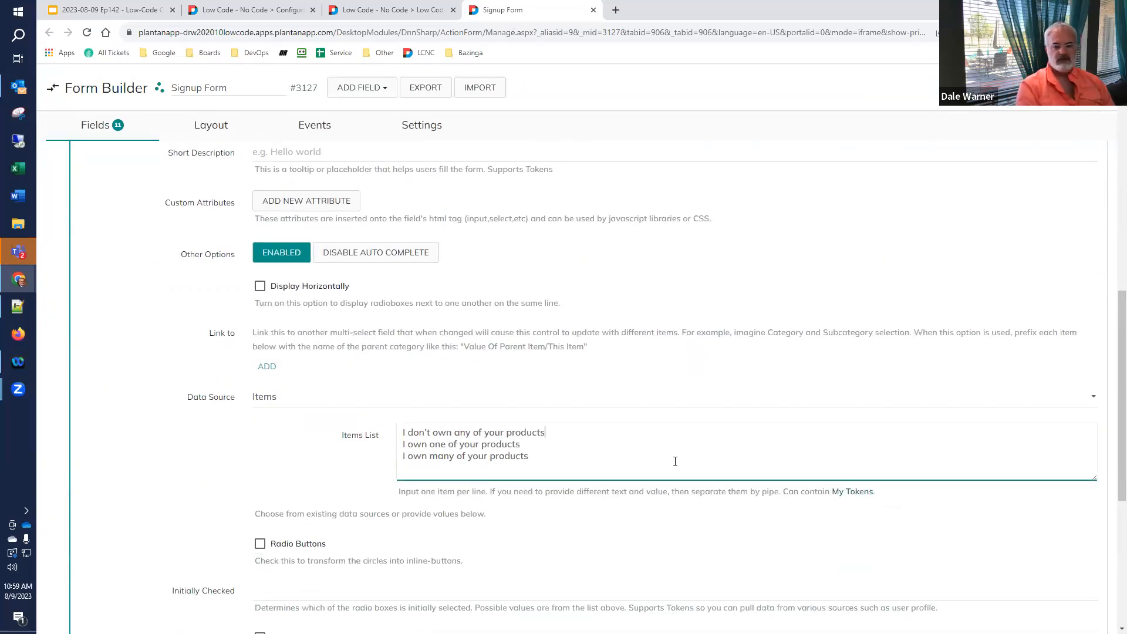
pyautogui.write('|NO')
pyautogui.press('Down')
pyautogui.write('|')
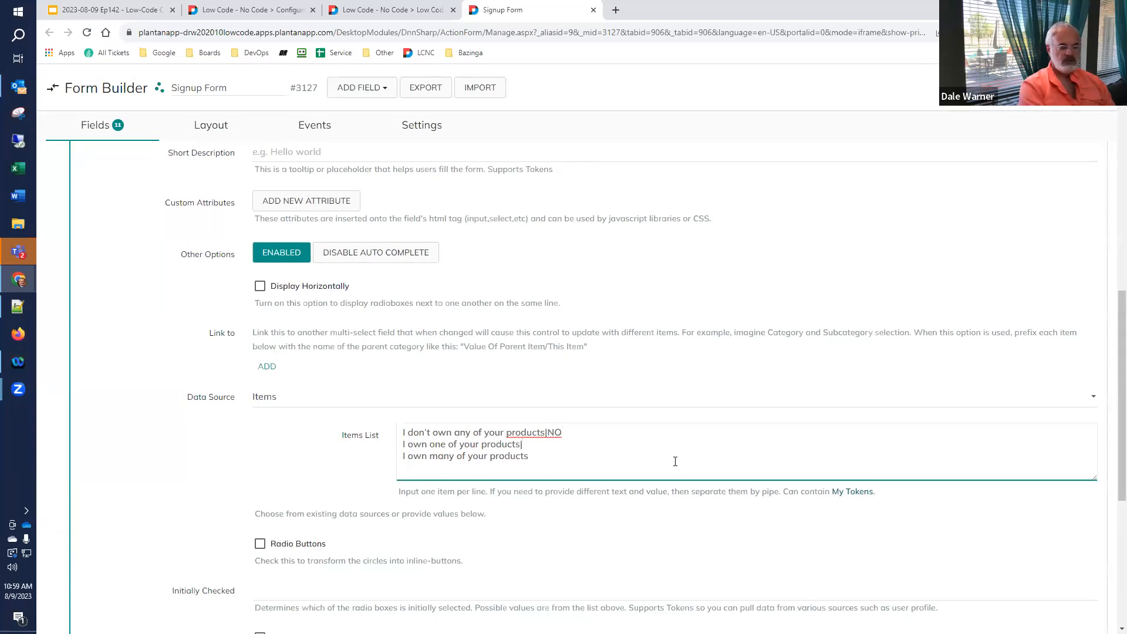
pyautogui.write('YES')
pyautogui.press('Down')
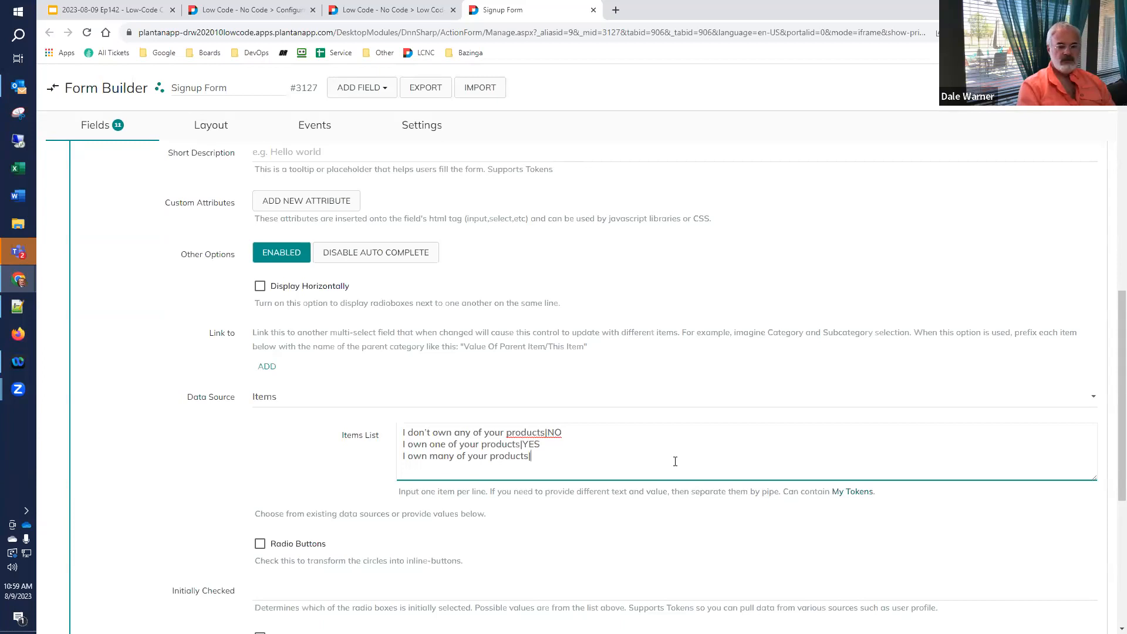
pyautogui.write('|MANY')
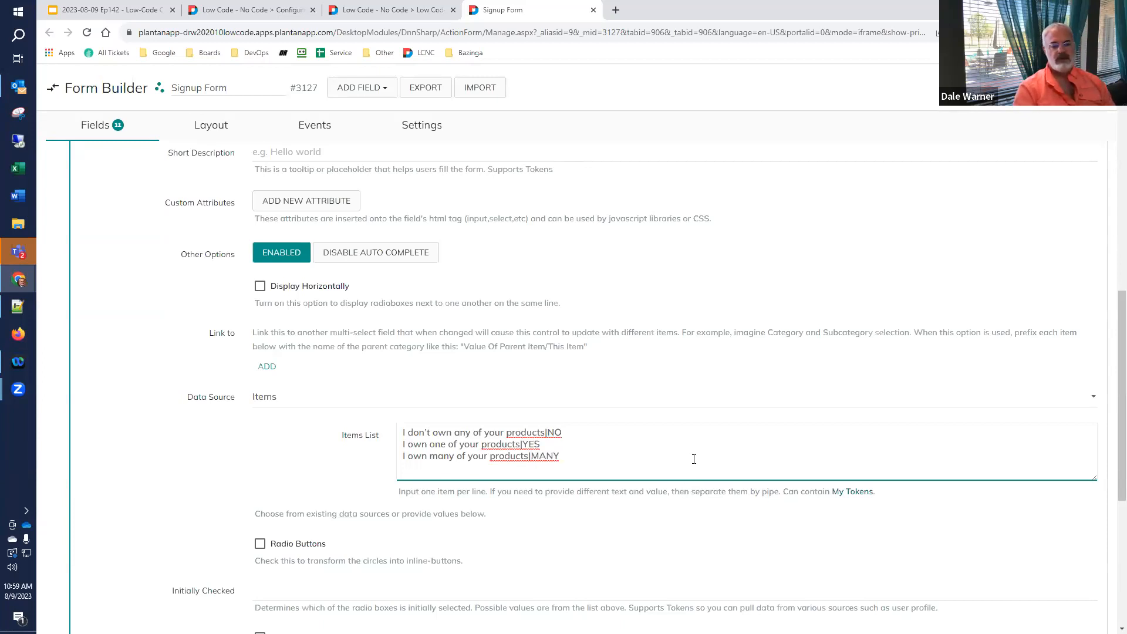
pyautogui.click(1045, 88)
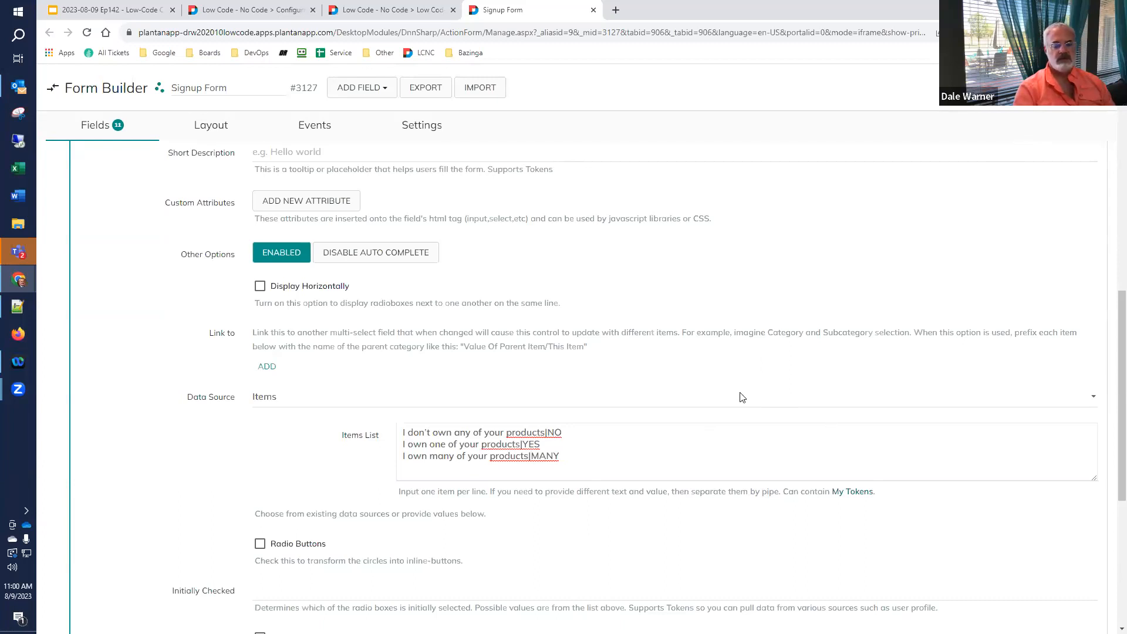
# - Reload the form and show values for each customer option, reporting NO, YES and MANY
pyautogui.click(407, 12)
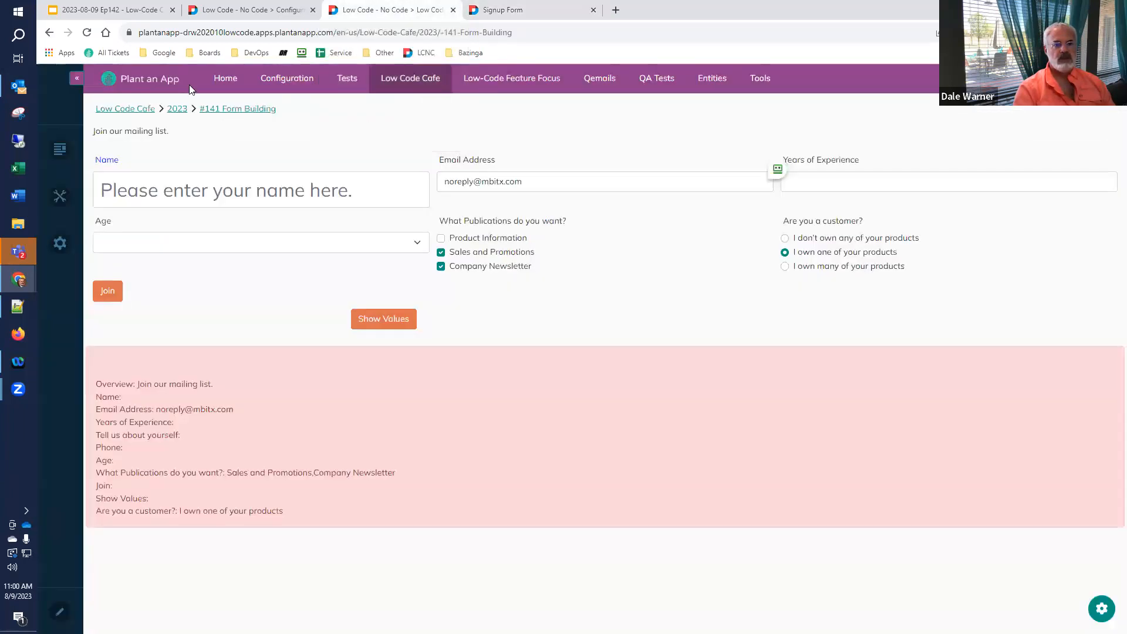
pyautogui.click(86, 32)
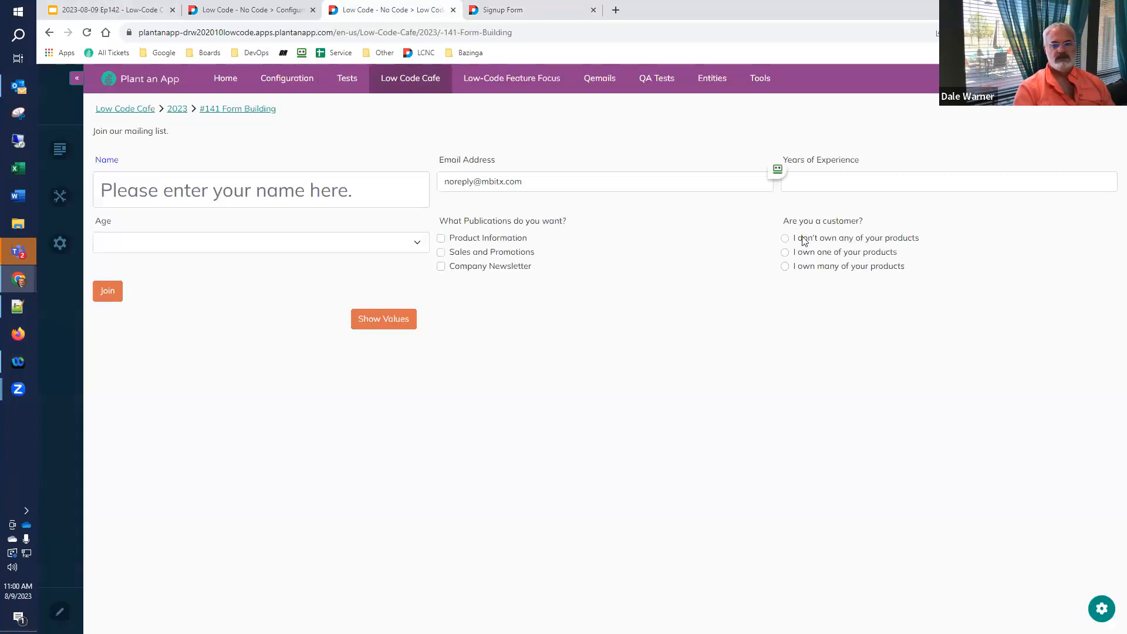
pyautogui.click(807, 240)
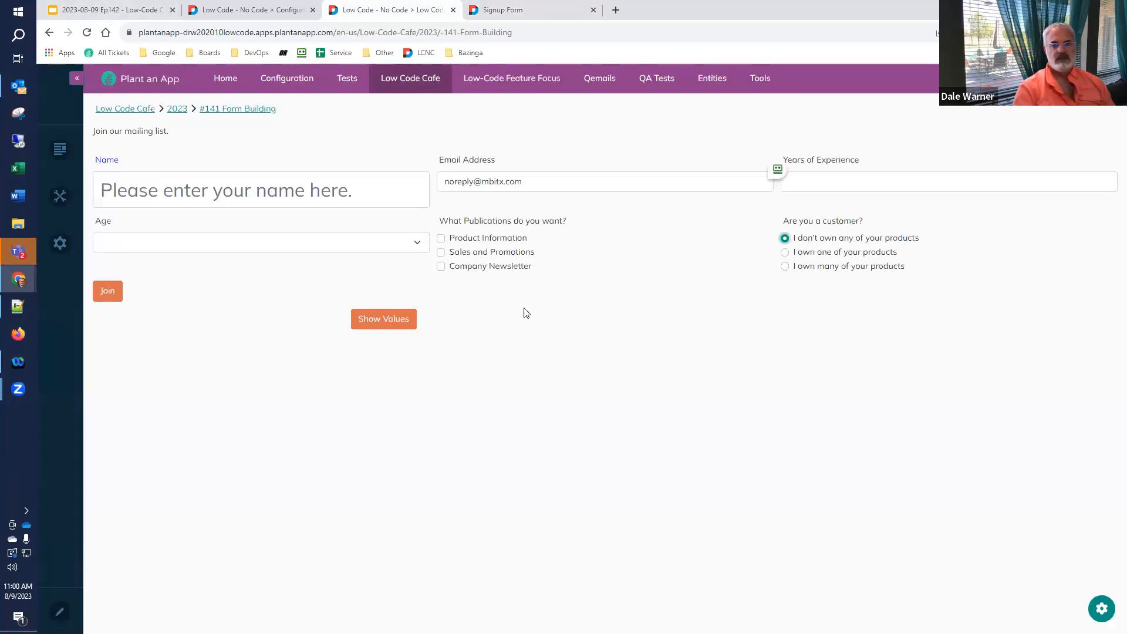
pyautogui.click(385, 319)
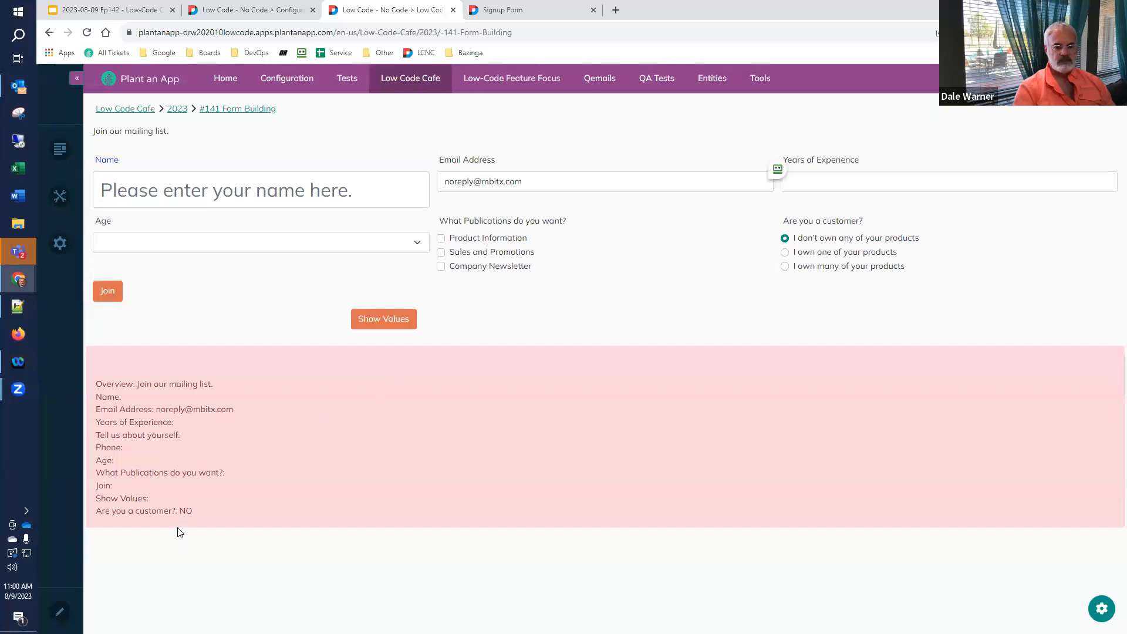
pyautogui.click(830, 253)
pyautogui.click(378, 322)
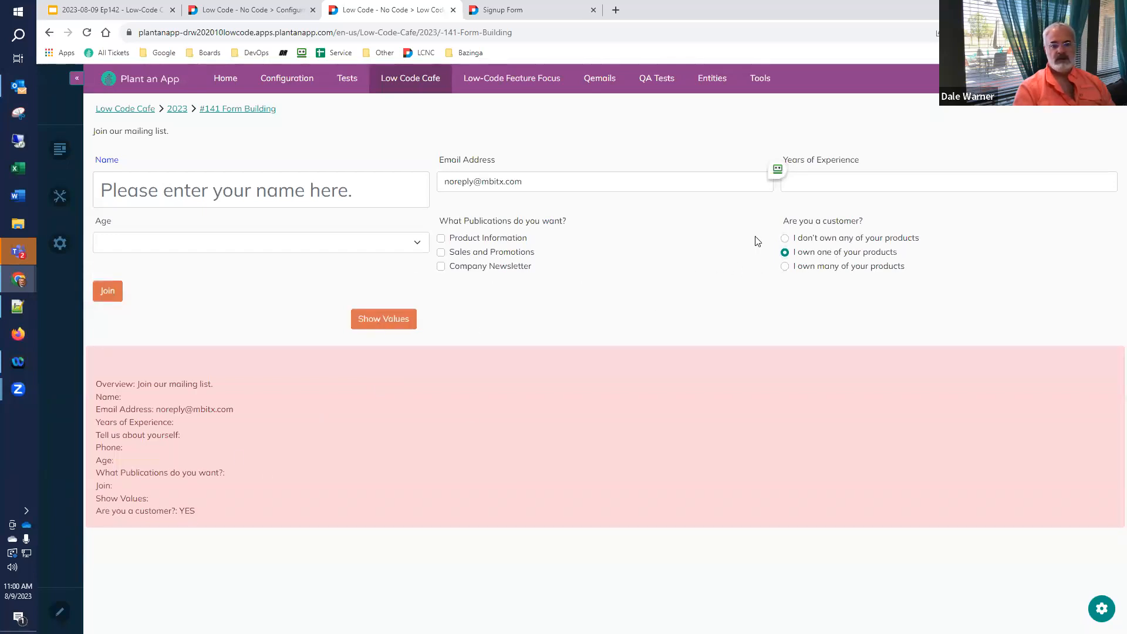
pyautogui.click(786, 266)
pyautogui.click(372, 320)
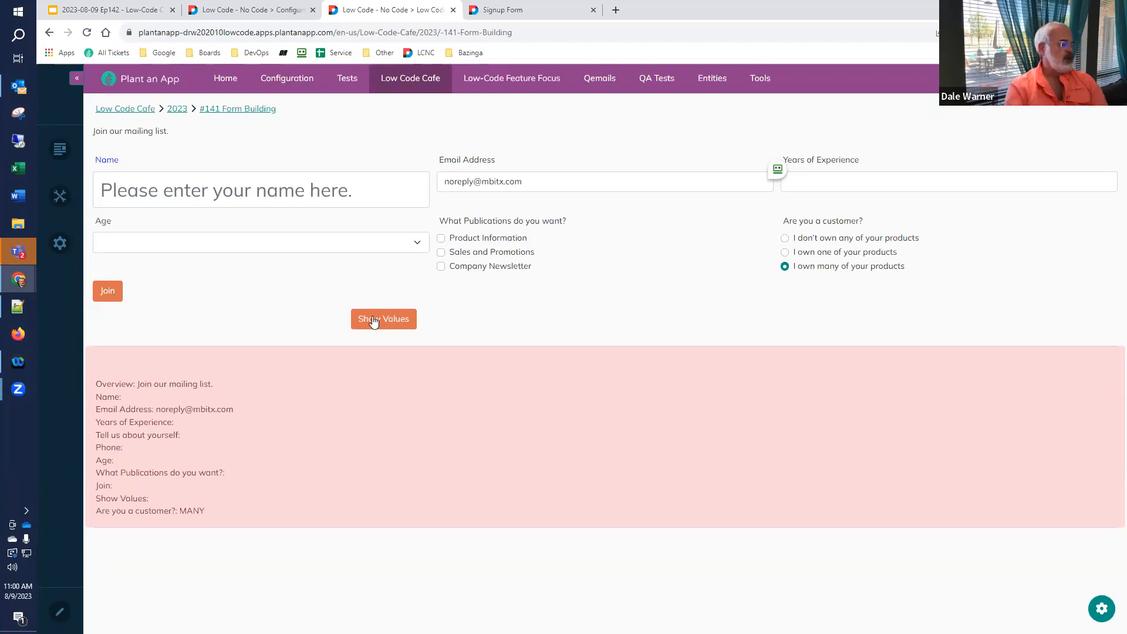
# - Show the closing 'Happy Low-coding!' slide in Google Slides
pyautogui.click(112, 10)
pyautogui.scroll(-5, 157, 293)
pyautogui.click(106, 560)
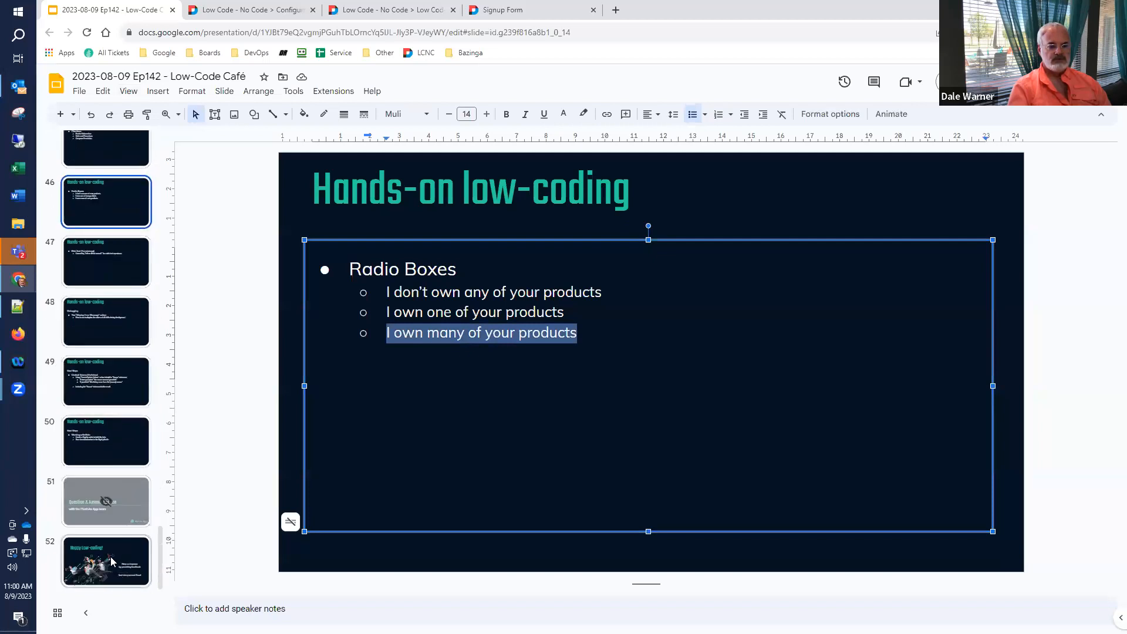